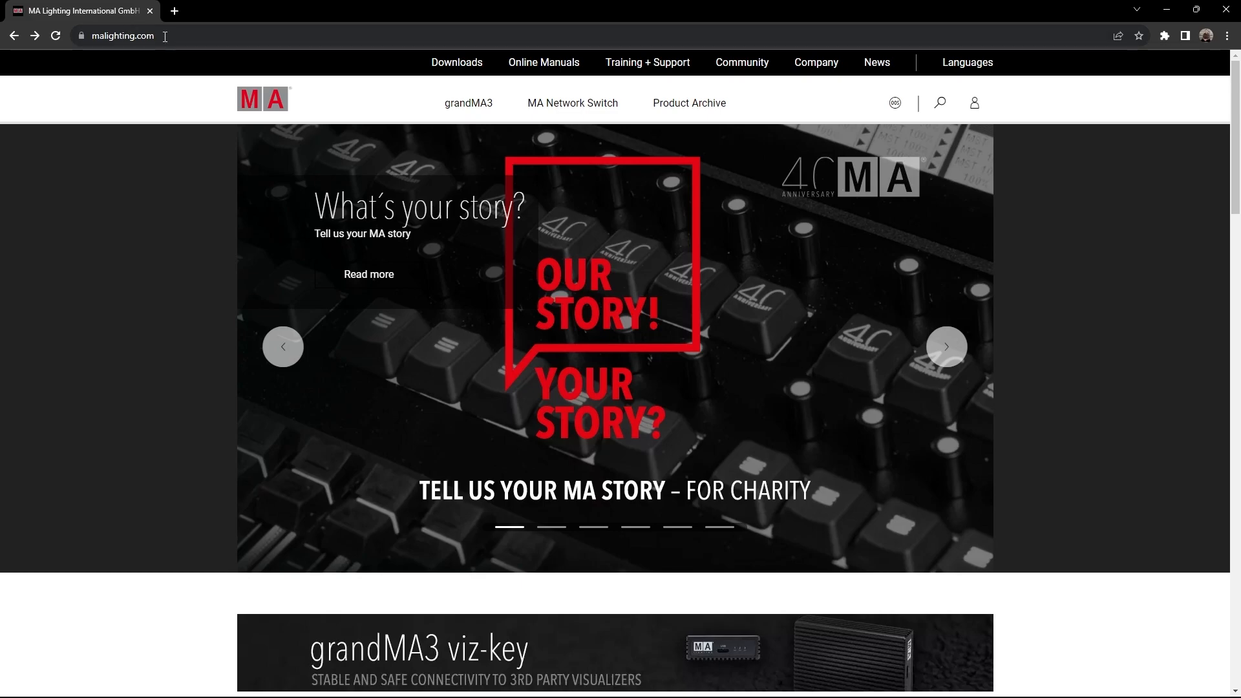
# Step: Download grandMA3 onPC Software 1.9.3.3 for Windows from the MA Lighting grandMA3 downloads page, accepting the EULA
pyautogui.click(472, 69)
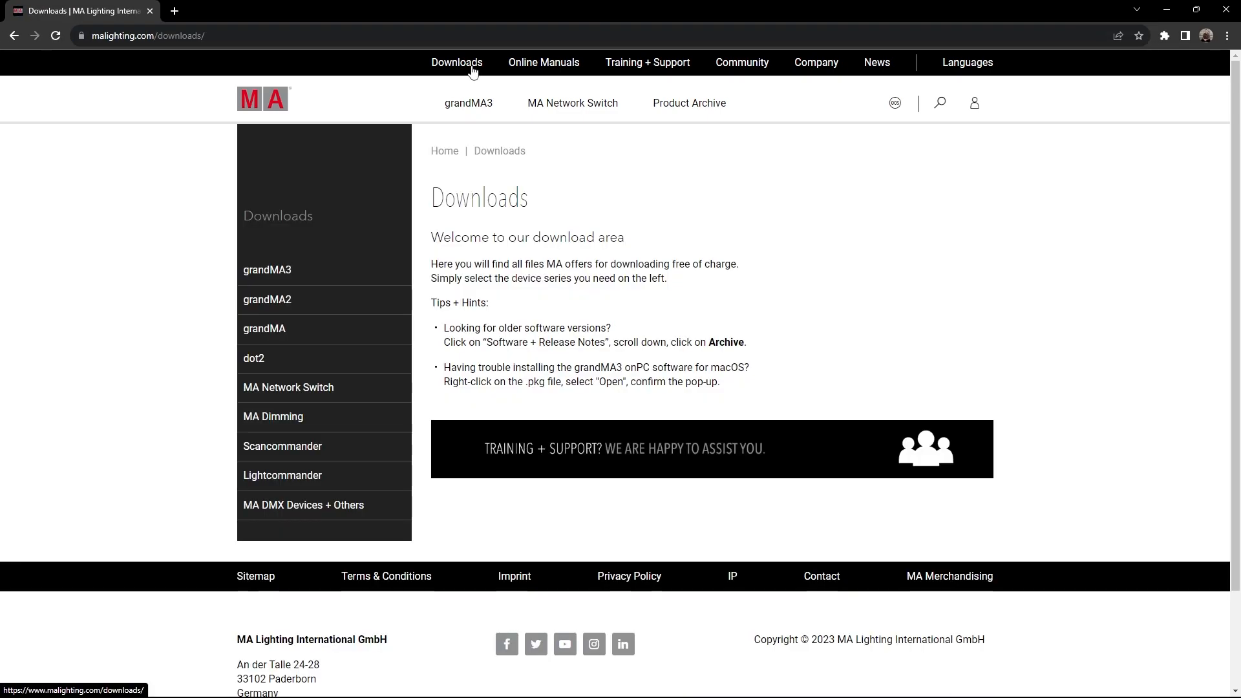
pyautogui.click(297, 270)
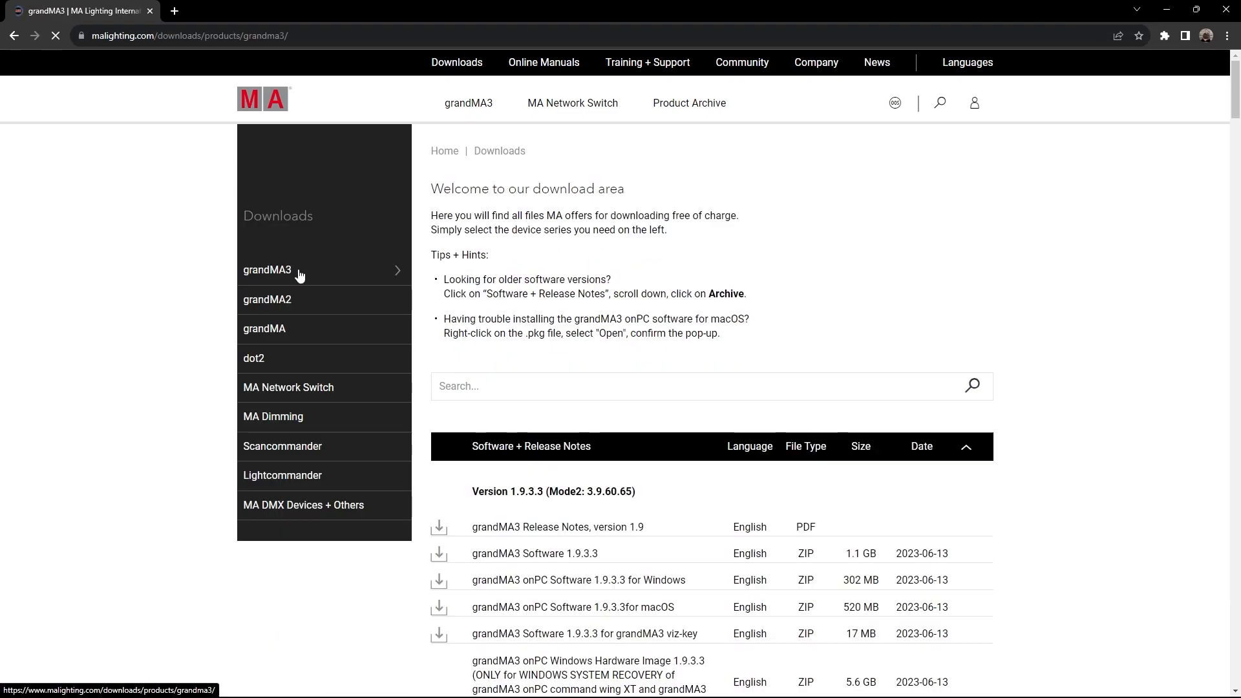
pyautogui.click(606, 456)
pyautogui.scroll(-4, 614, 414)
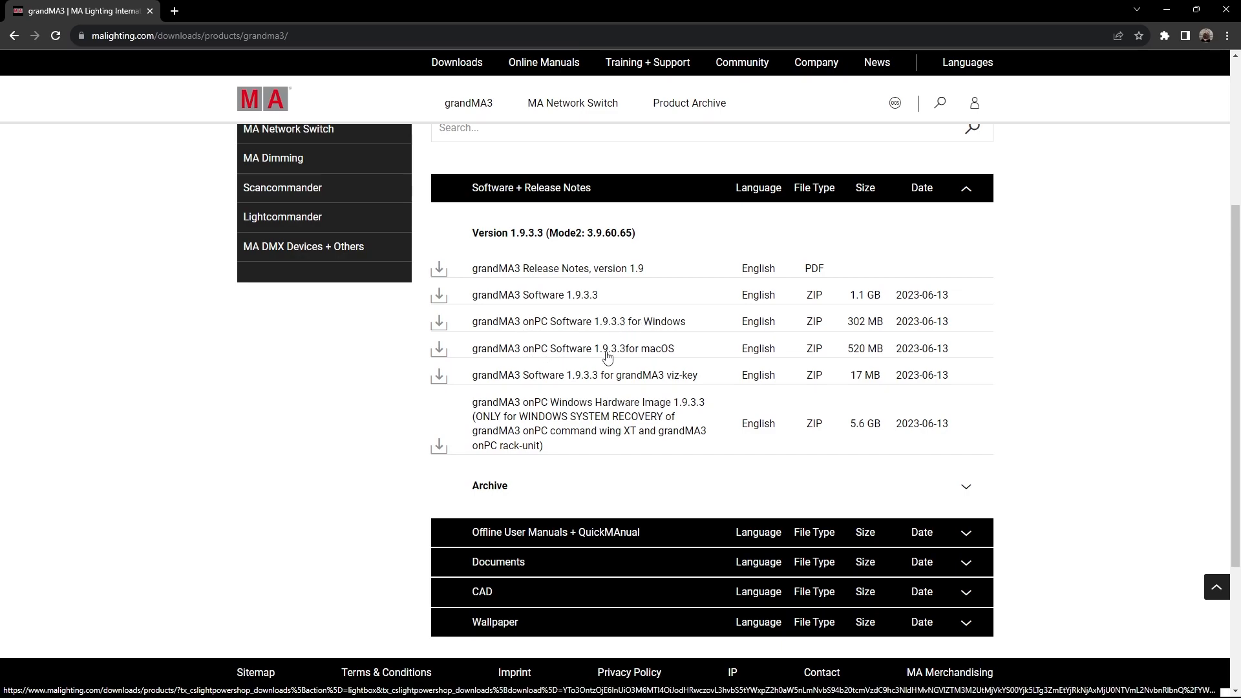
pyautogui.click(663, 324)
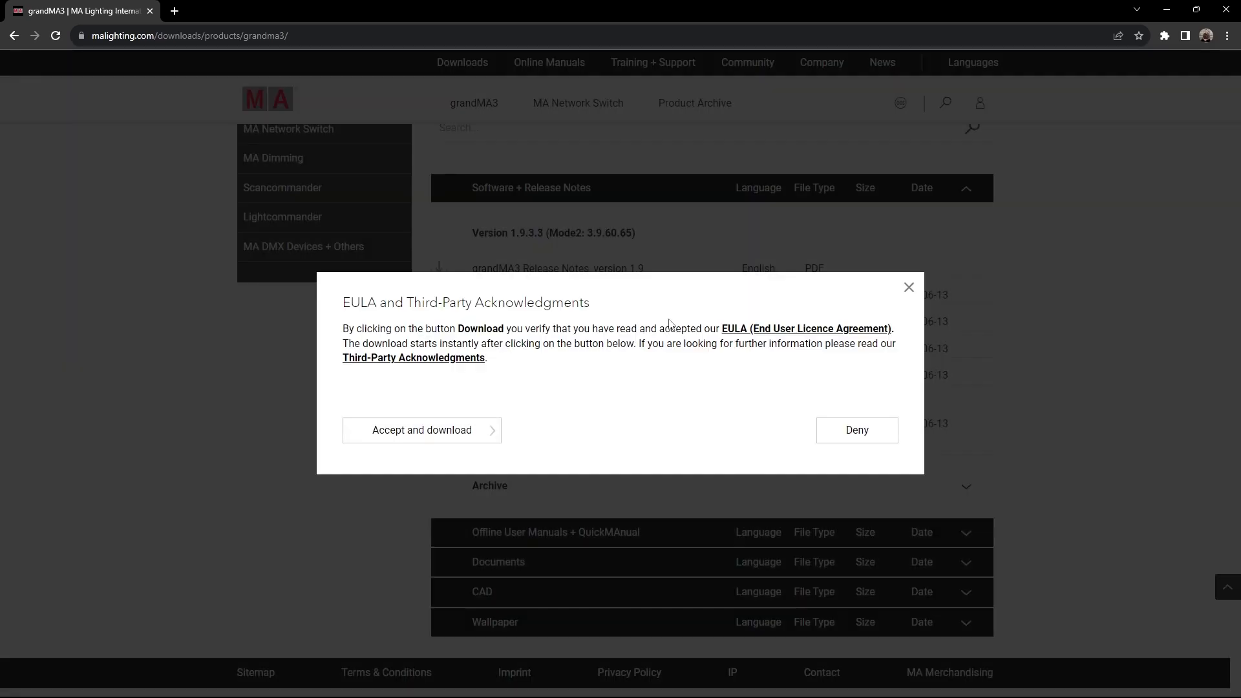
pyautogui.click(467, 435)
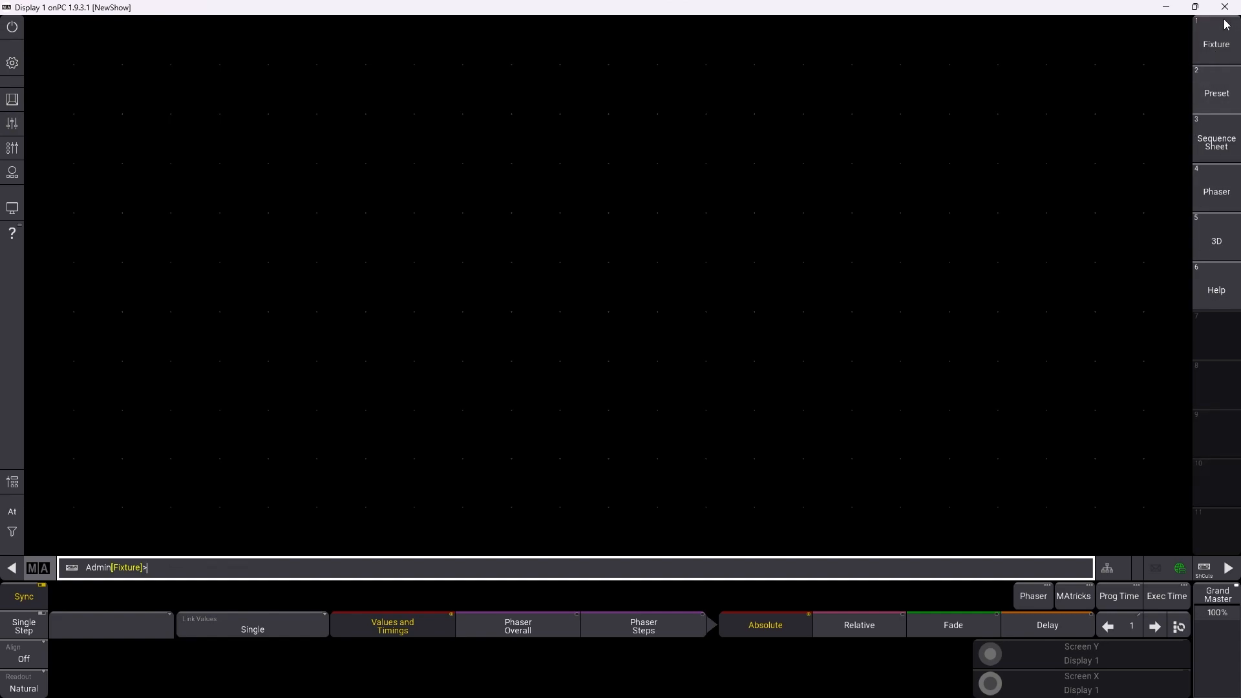
# Step: Look through the predefined Fixture, Preset, Sequence Sheet, Phaser, 3D and Help views
pyautogui.click(1214, 44)
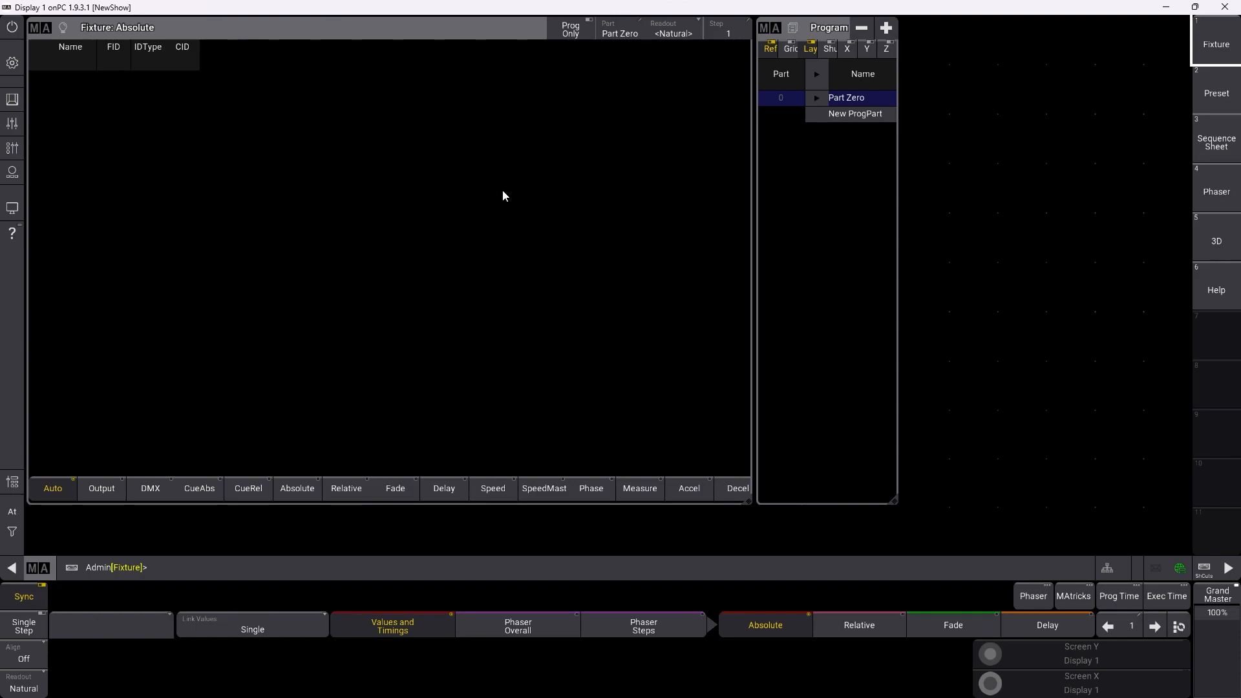
pyautogui.click(1197, 92)
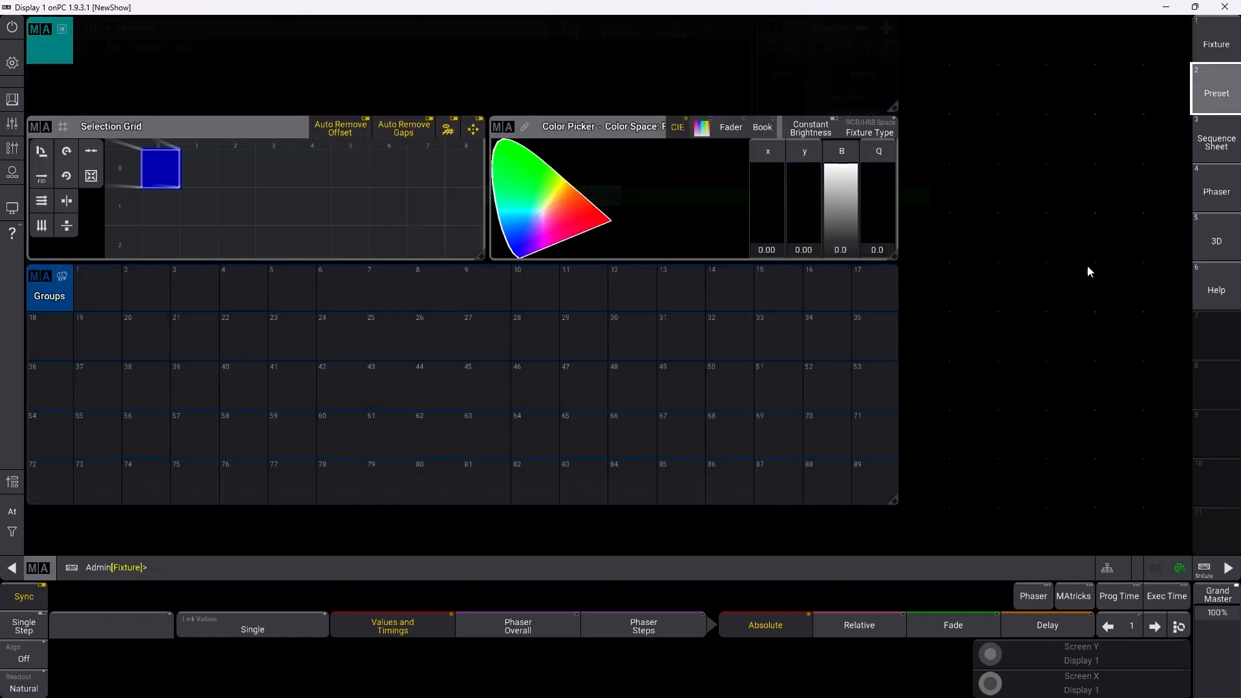
pyautogui.click(1221, 147)
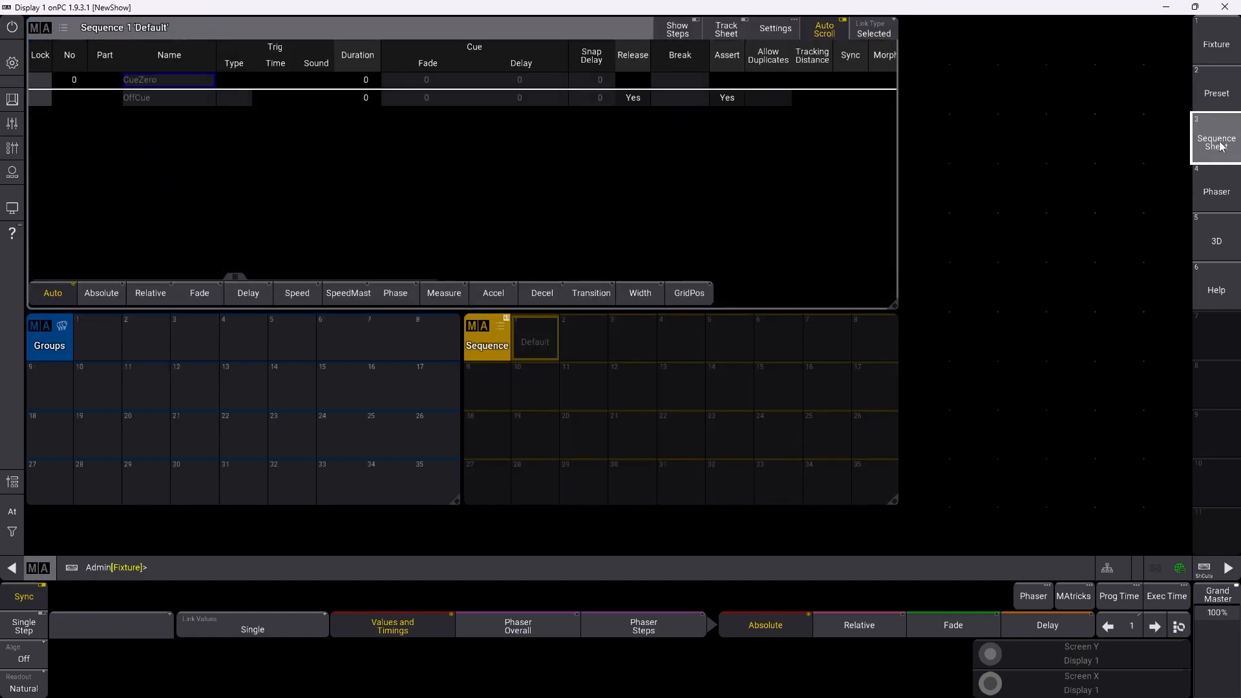
pyautogui.click(1206, 204)
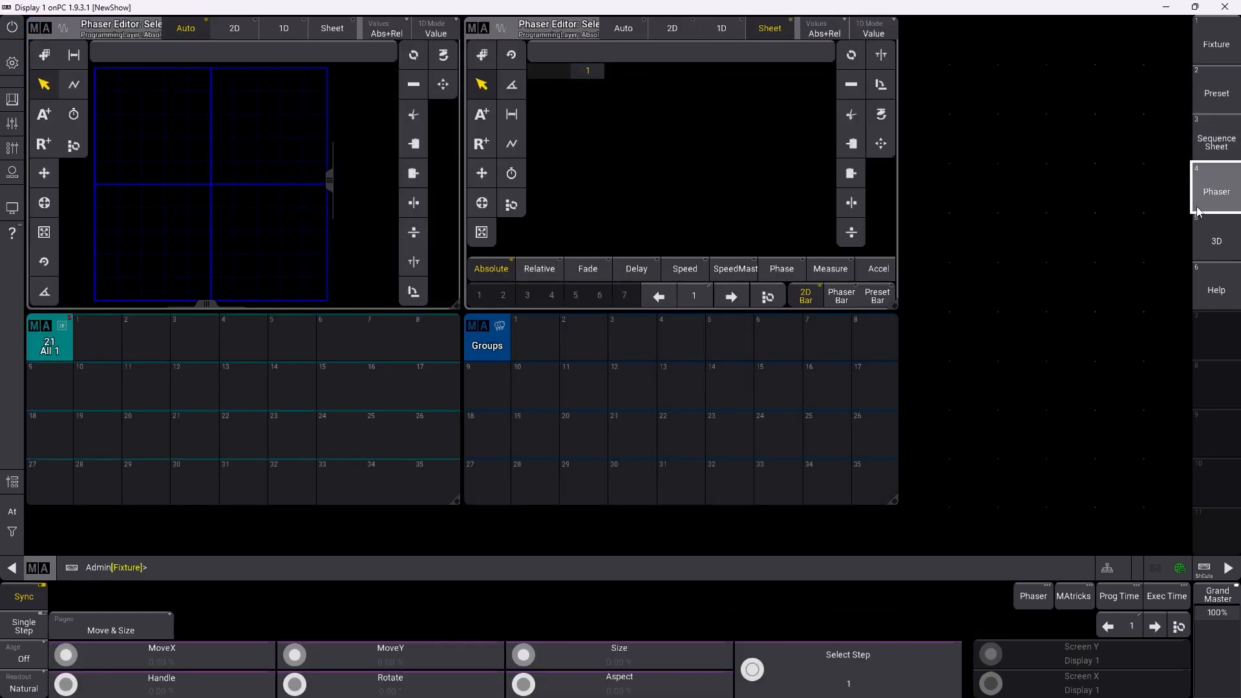
pyautogui.click(1202, 239)
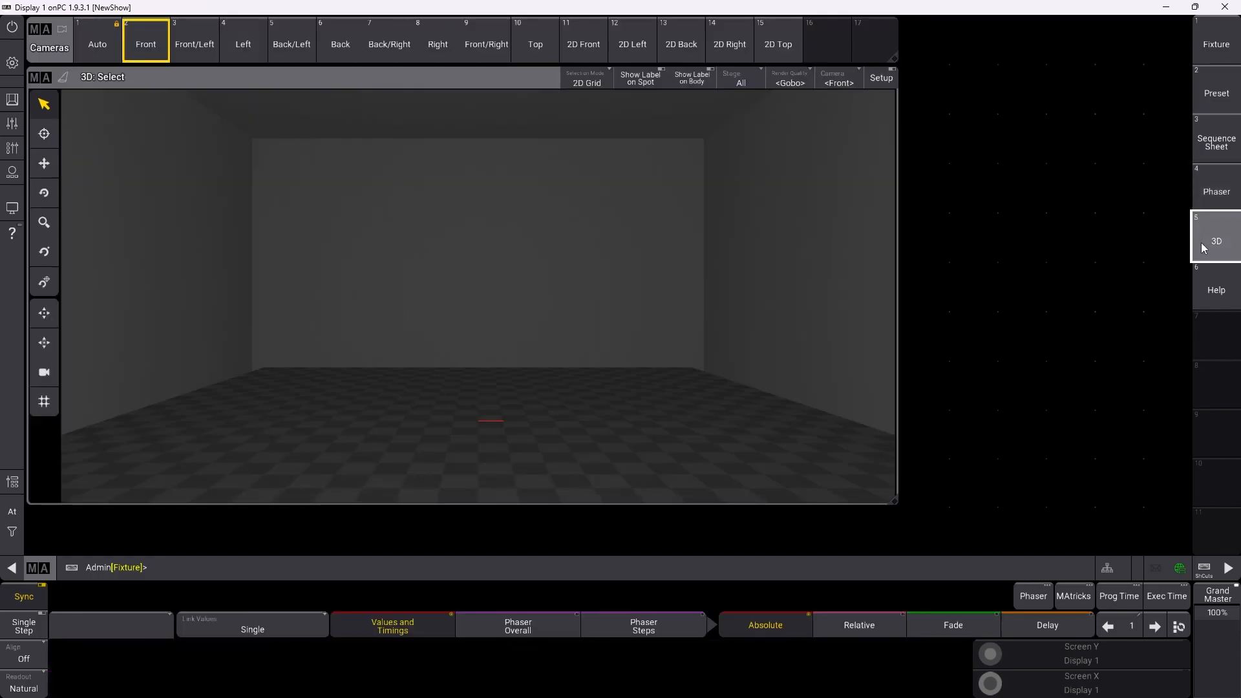
pyautogui.click(1205, 297)
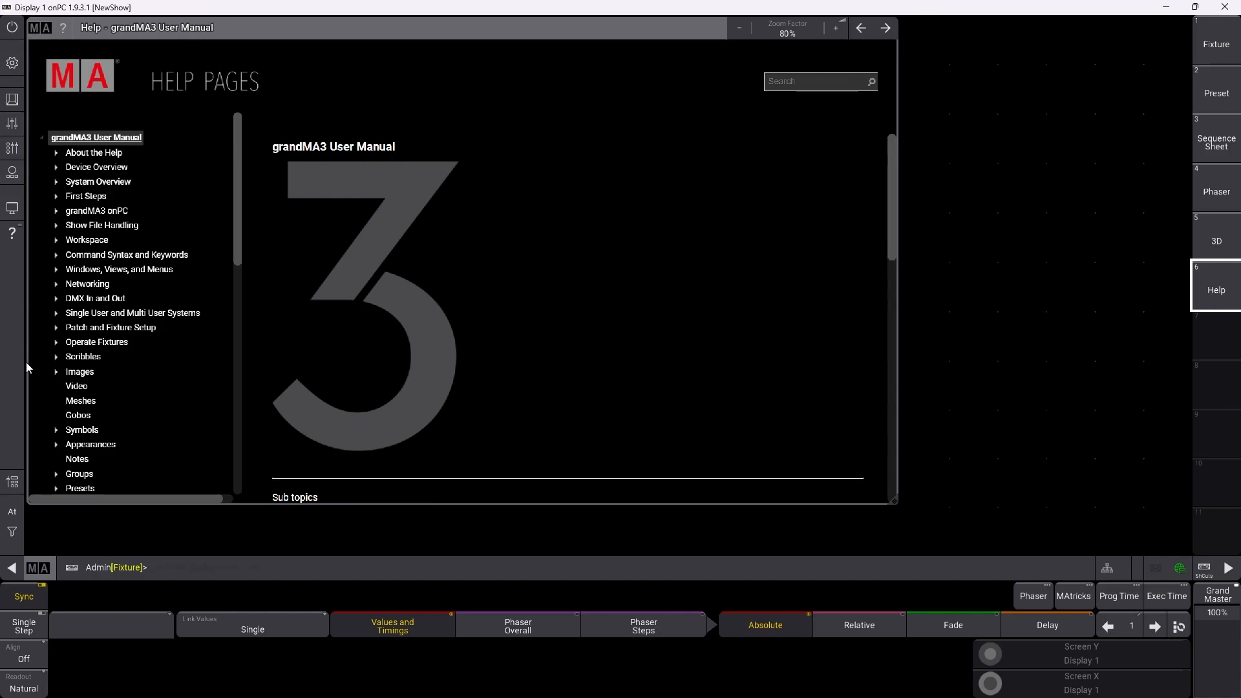
# Step: Start a software shutdown and cancel it at the save prompt, and lock and unlock the desk
pyautogui.click(11, 25)
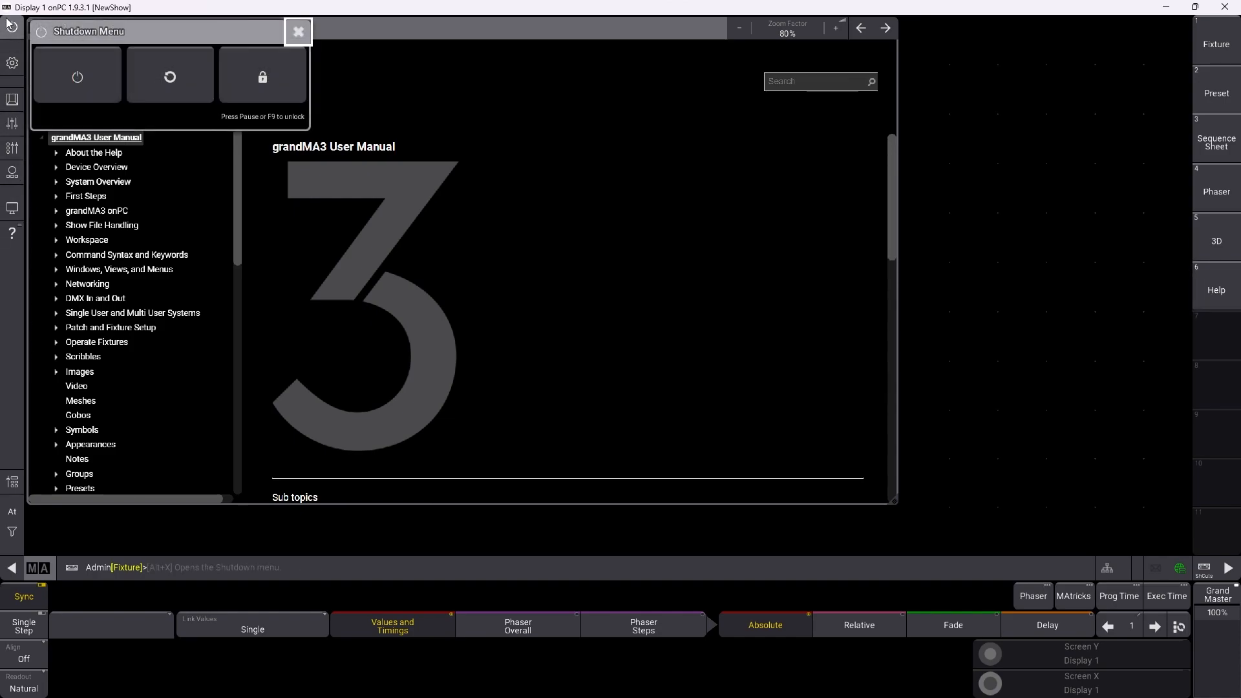
pyautogui.click(77, 77)
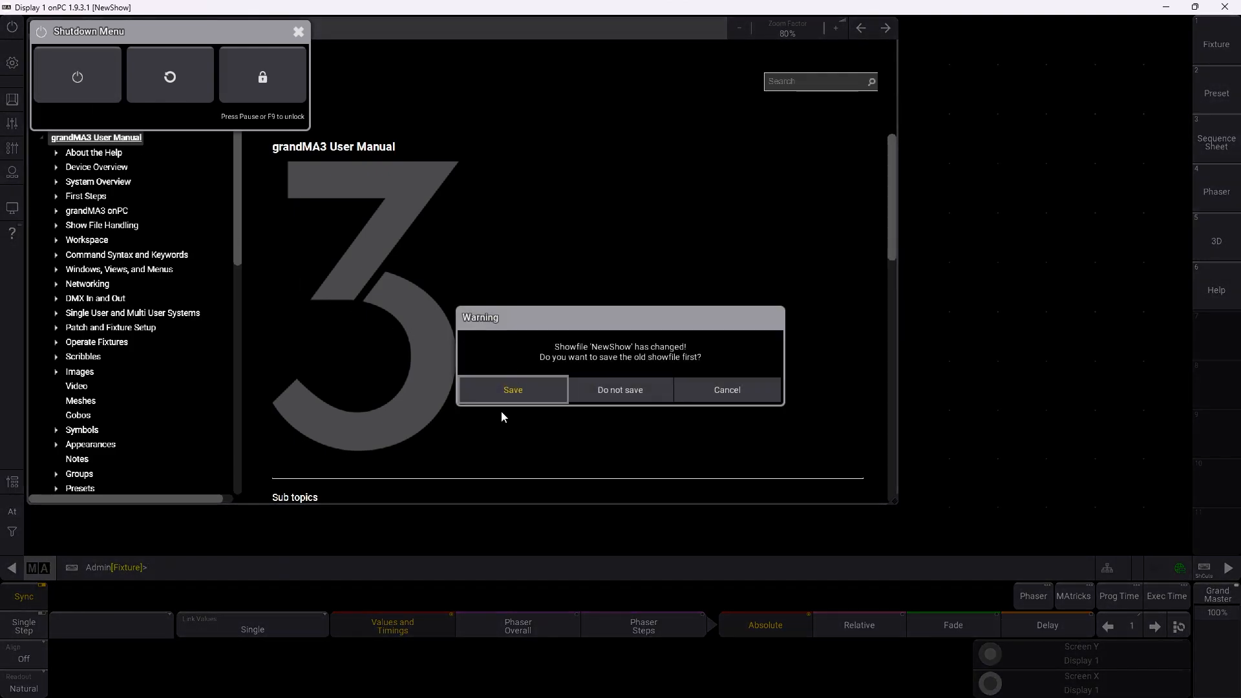
pyautogui.click(750, 391)
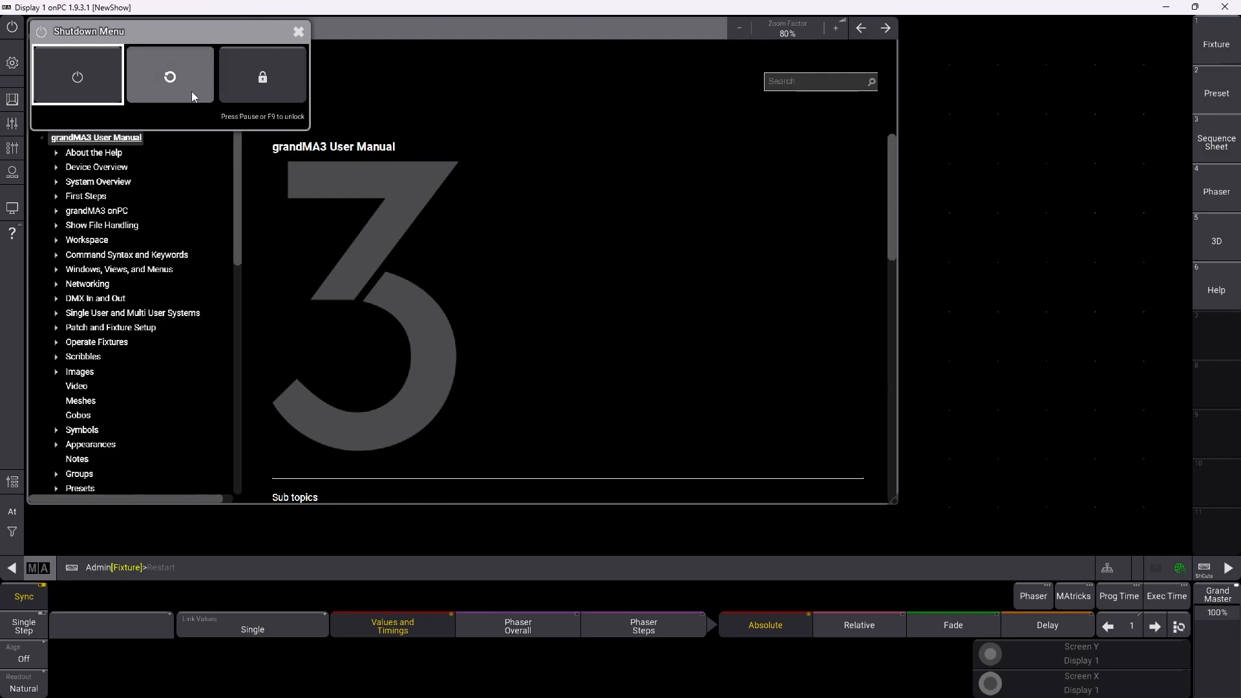
pyautogui.click(266, 76)
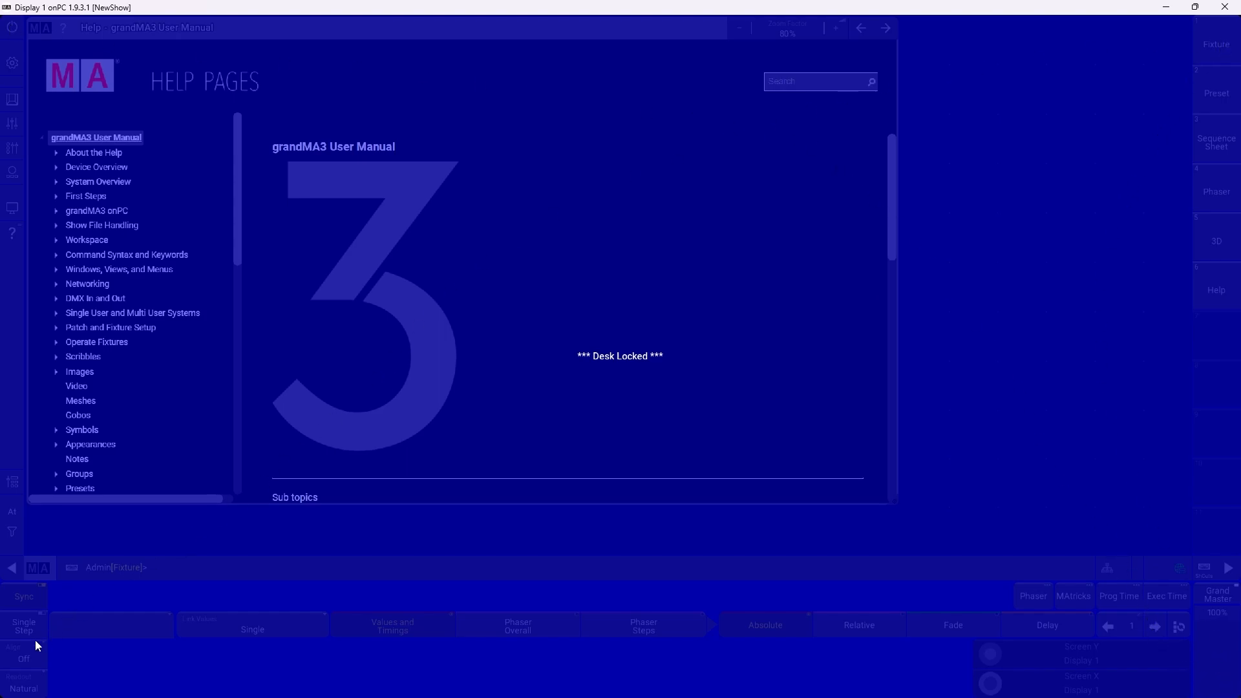
pyautogui.click(8, 684)
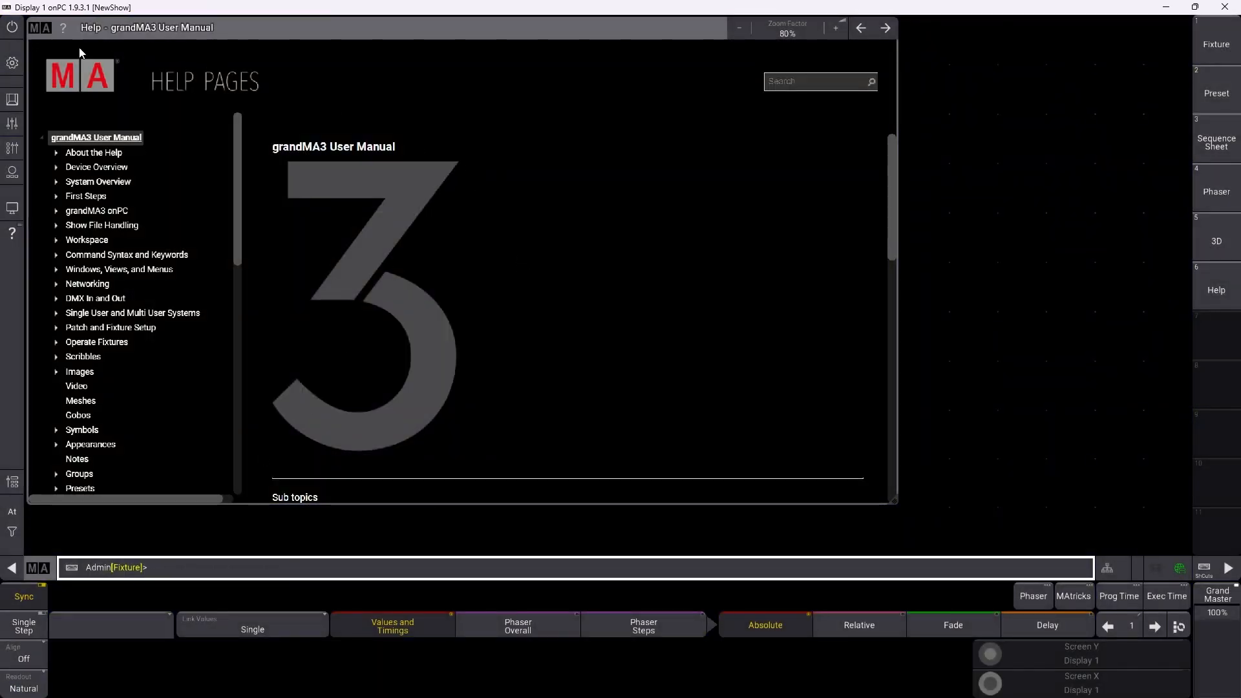
# Step: Review the main show menu and the display options, and close the menu
pyautogui.click(8, 60)
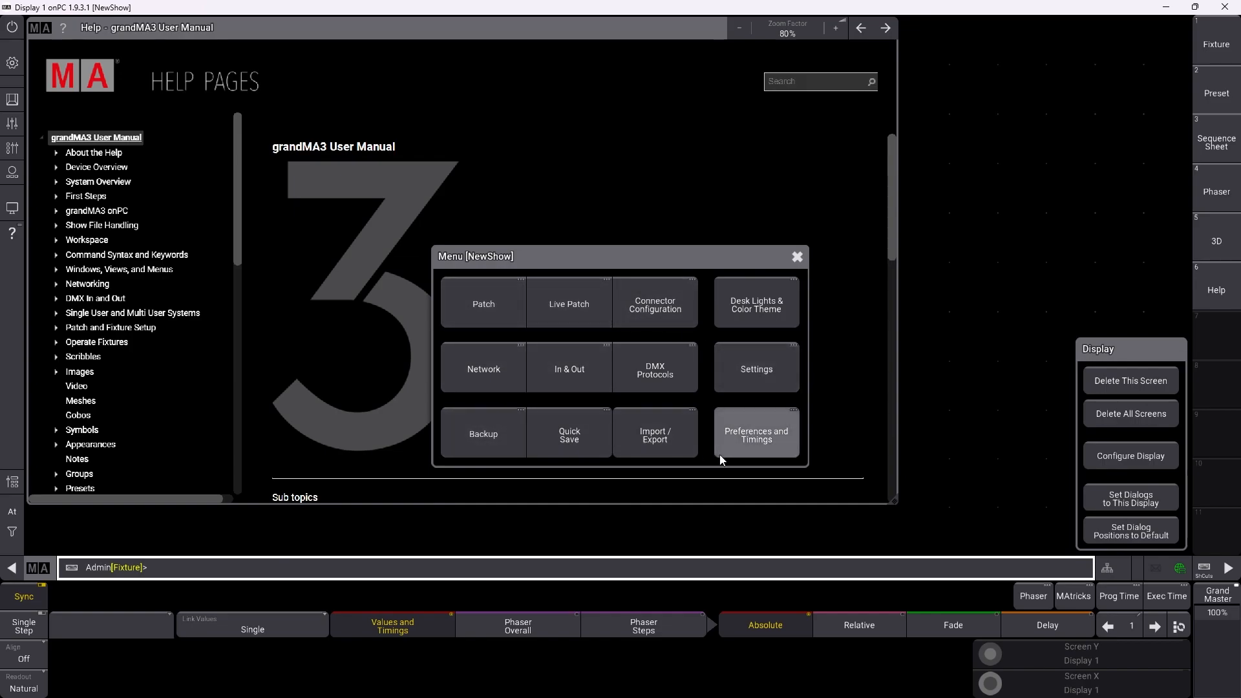
pyautogui.click(798, 256)
# Step: Examine the faders in the Master Controls window, from the grand master to the solo master, and close it
pyautogui.click(12, 99)
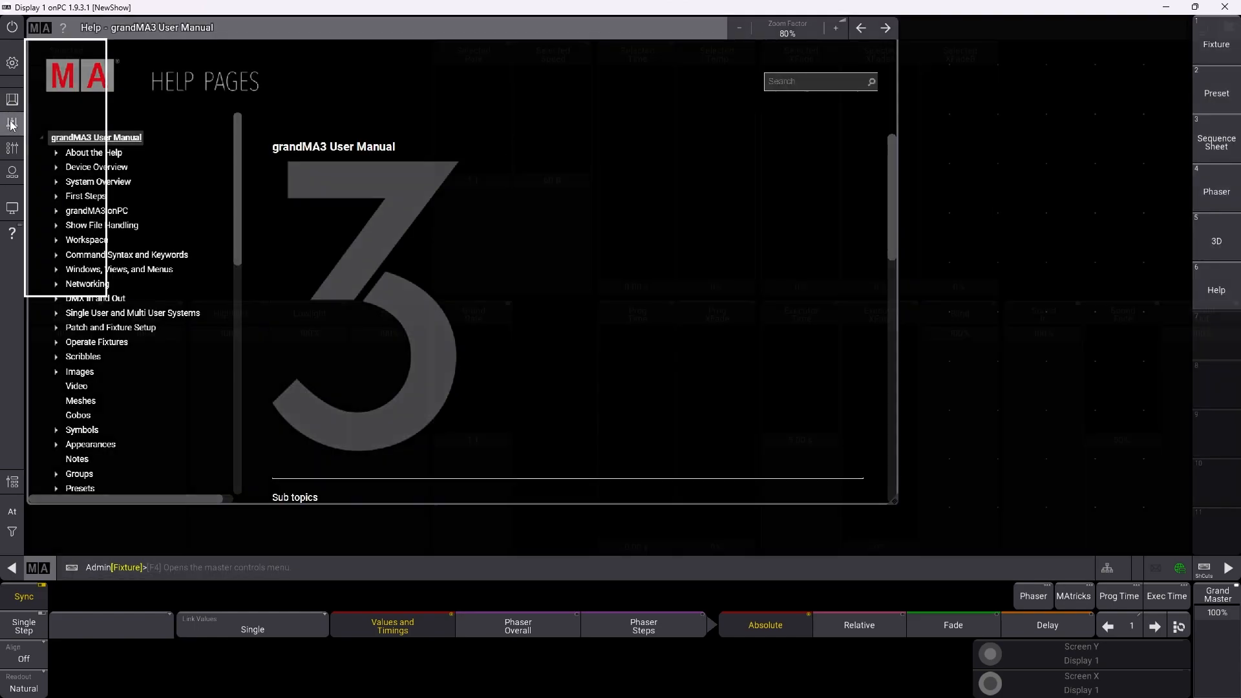
pyautogui.click(11, 124)
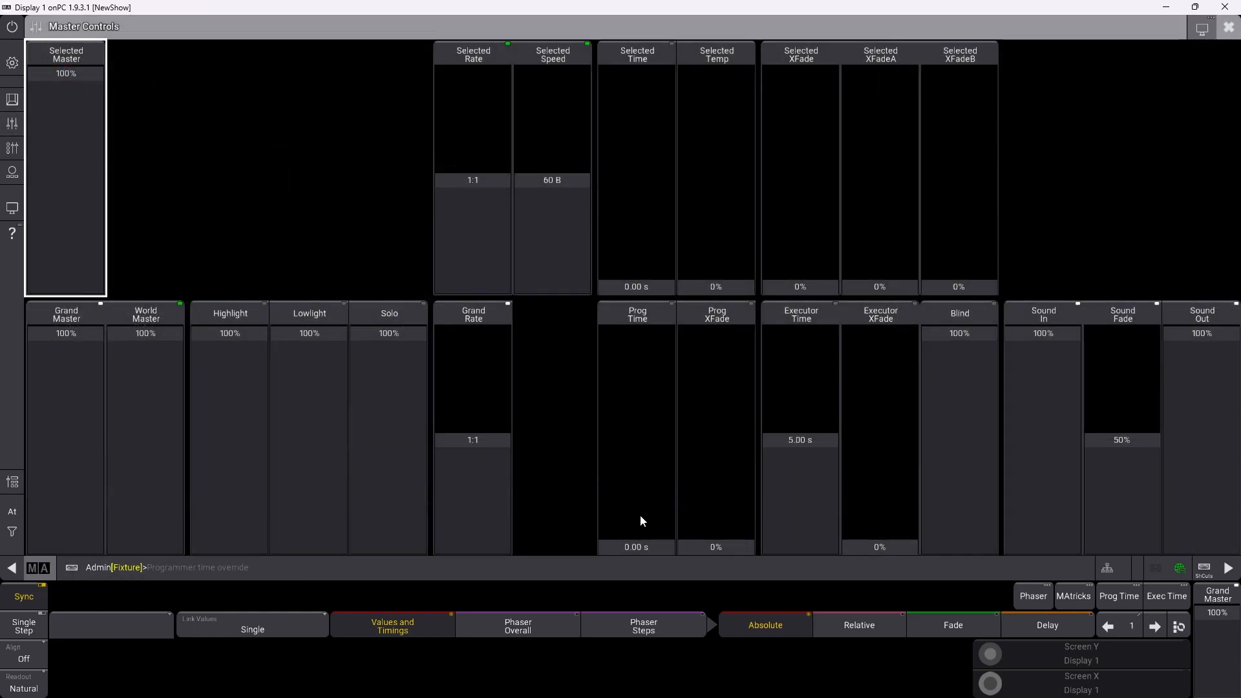
pyautogui.moveTo(38, 329); pyautogui.dragTo(145, 242)
pyautogui.moveTo(146, 360); pyautogui.dragTo(253, 317)
pyautogui.moveTo(317, 343); pyautogui.dragTo(432, 241)
pyautogui.click(1228, 28)
# Step: View the Playbacks window, the Custom Master Section and the list of displays
pyautogui.click(13, 147)
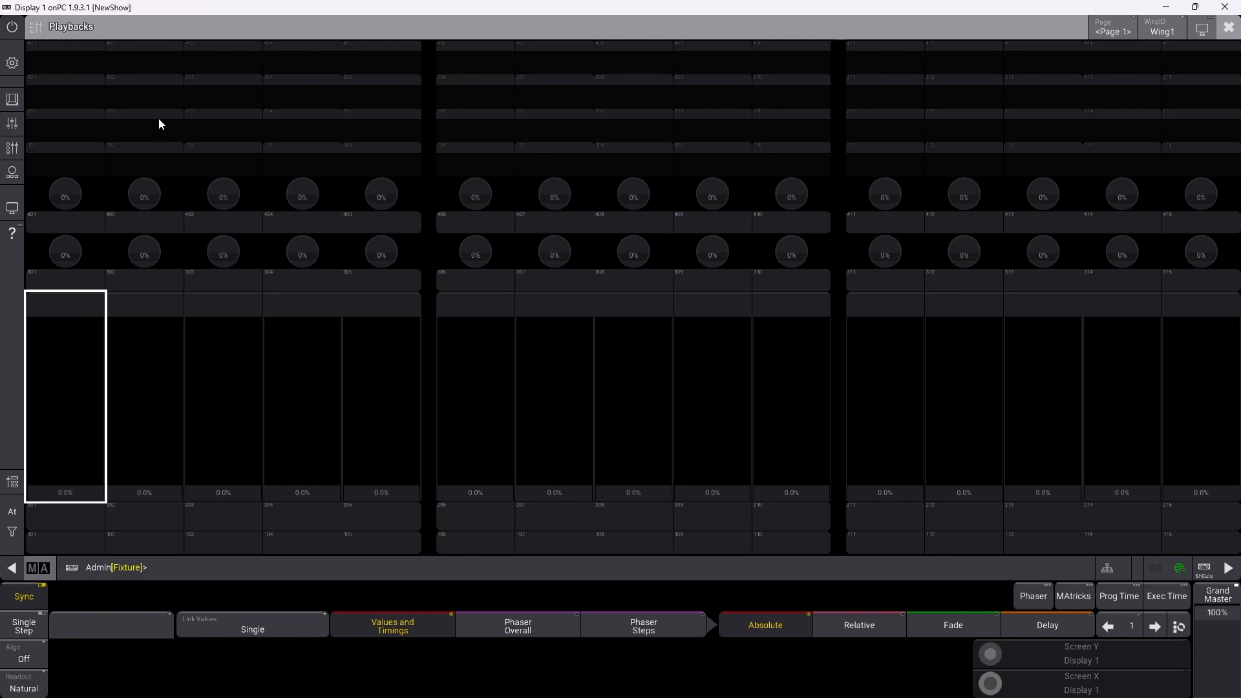
pyautogui.click(12, 172)
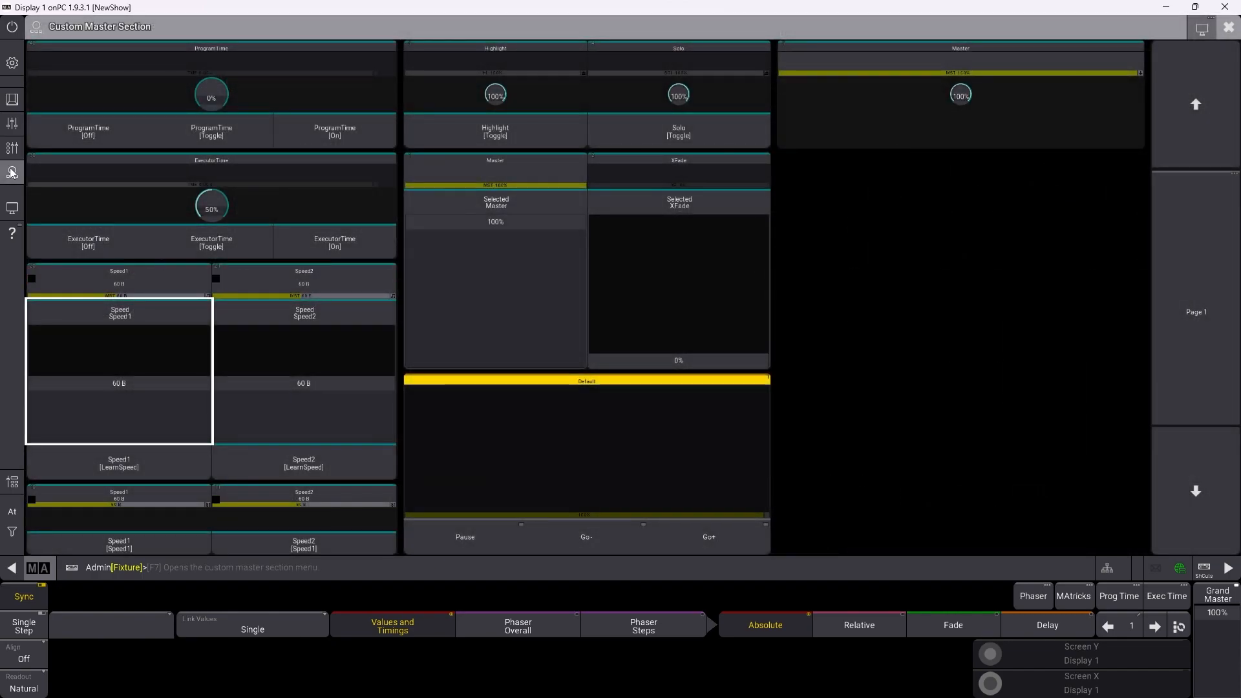
pyautogui.click(13, 208)
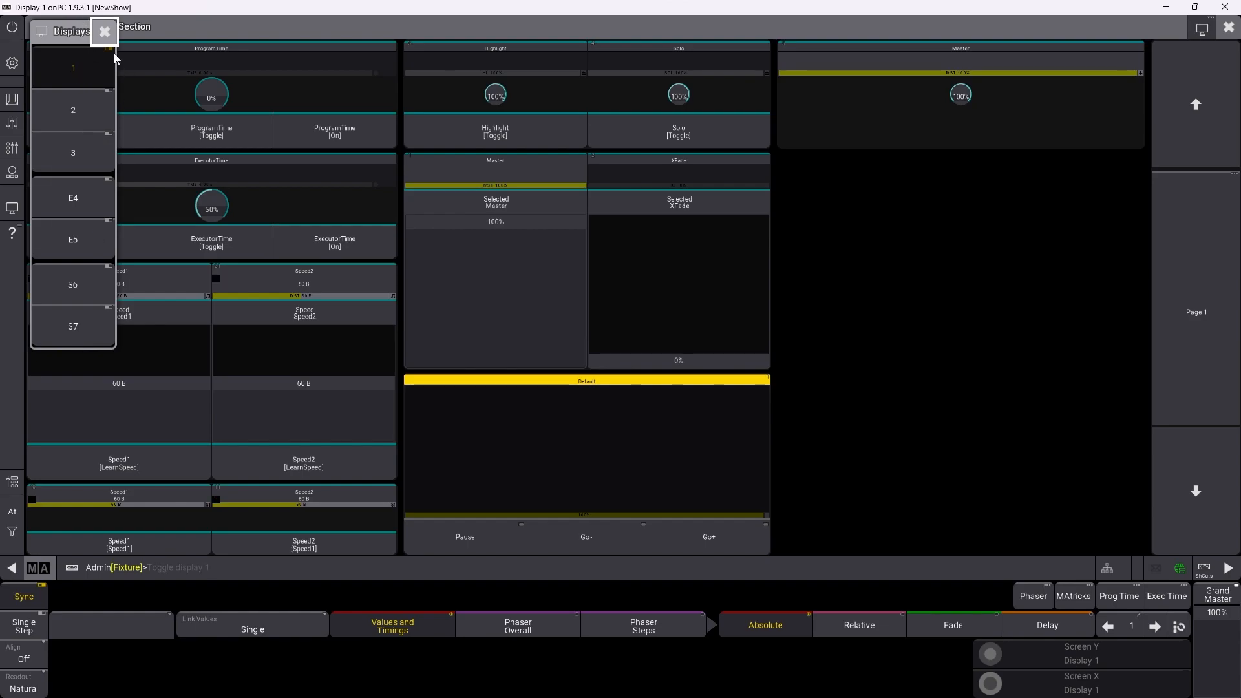
pyautogui.click(104, 31)
# Step: Browse the help pages' table of contents, expanding the Presets topic
pyautogui.click(13, 235)
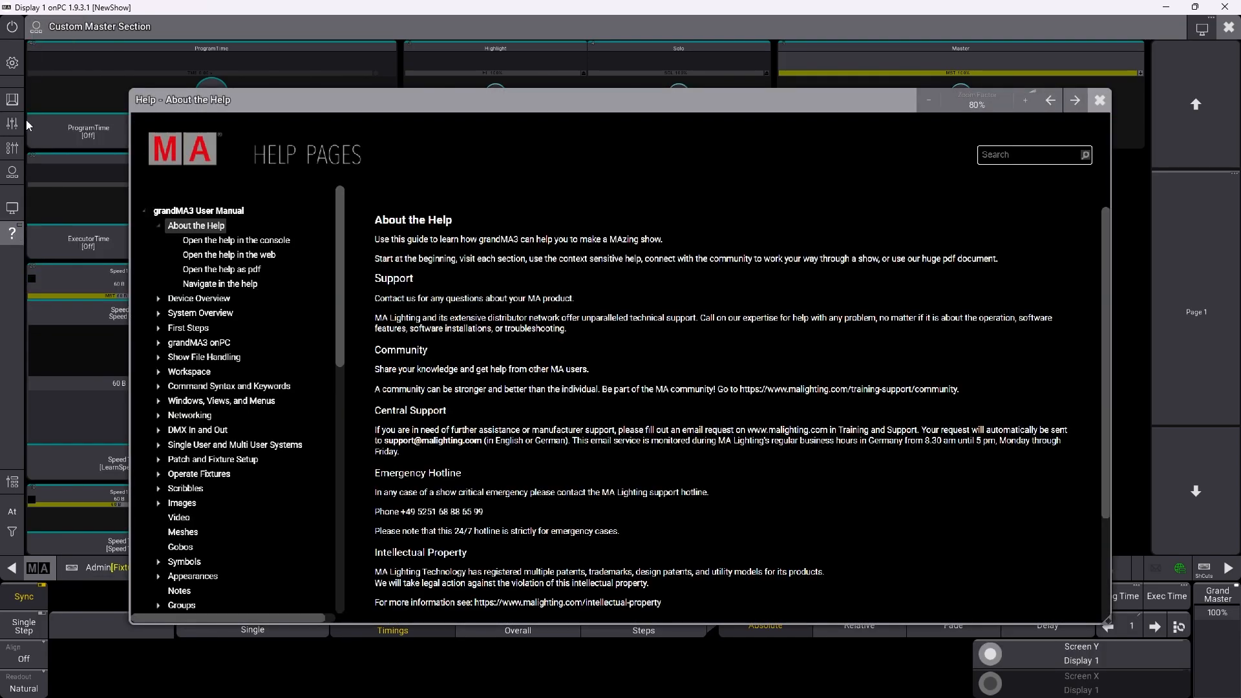
pyautogui.scroll(-3, 337, 277)
pyautogui.scroll(-5, 332, 317)
pyautogui.click(160, 383)
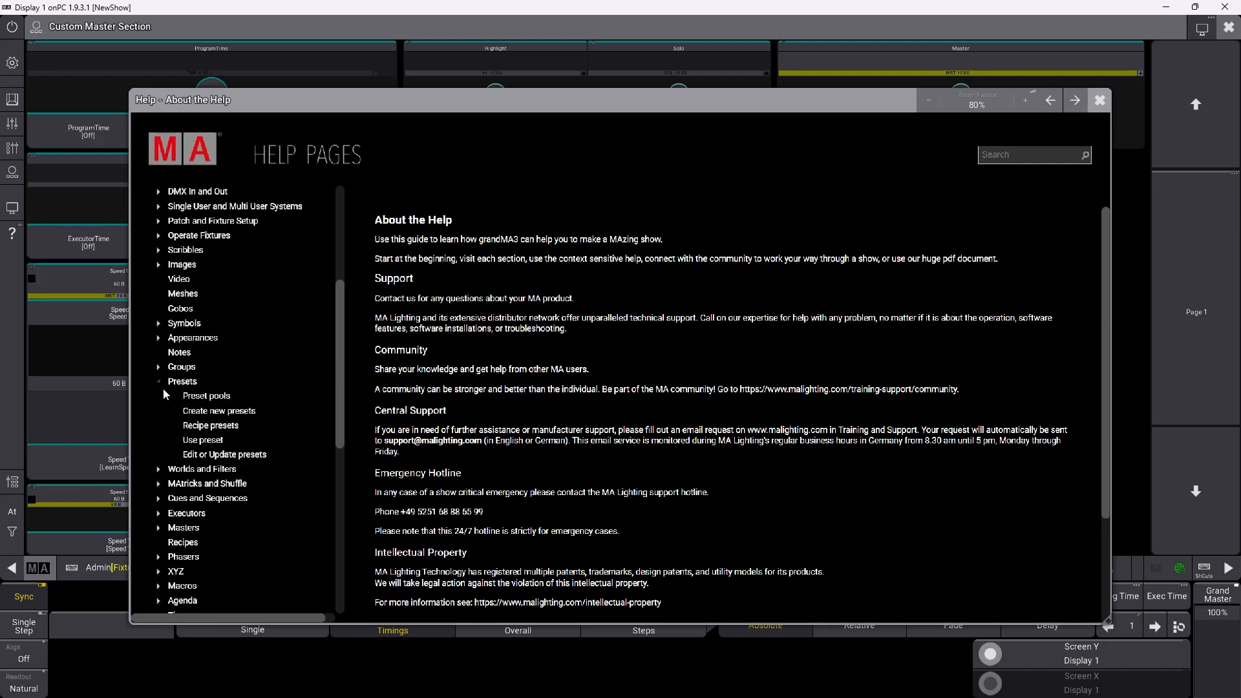
pyautogui.moveTo(340, 394); pyautogui.dragTo(334, 471)
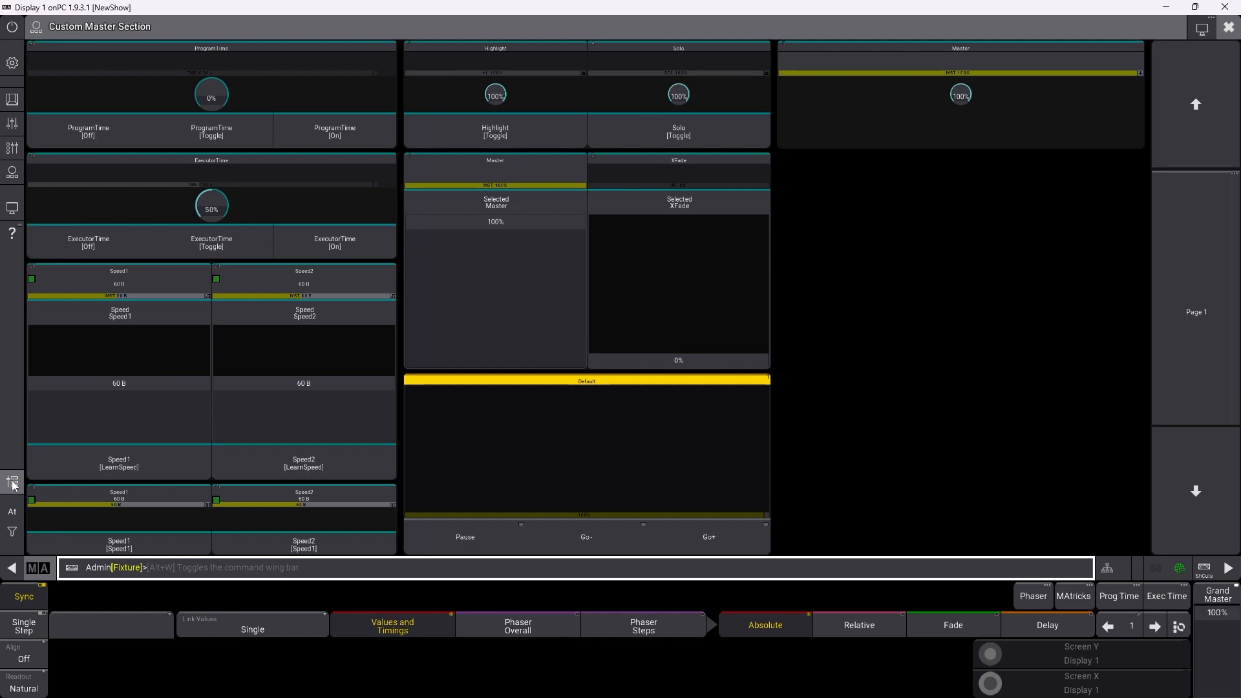
# Step: Show and hide the command wing bar, and view the At and filter options
pyautogui.click(13, 483)
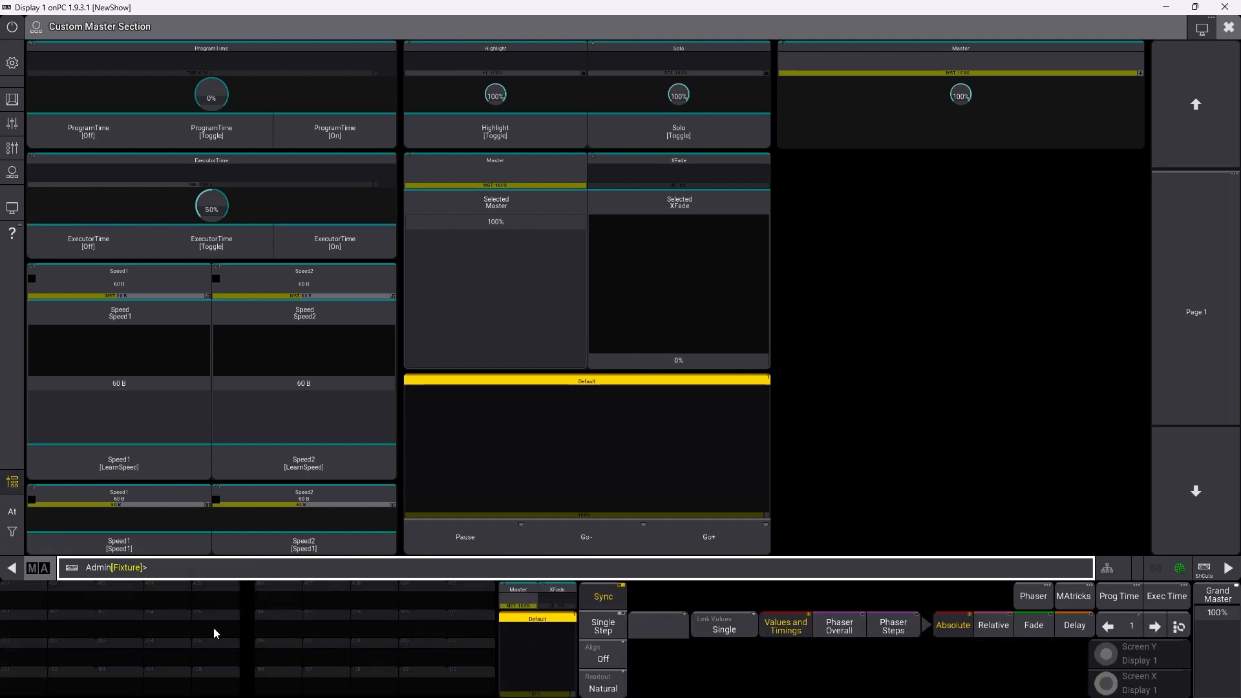
pyautogui.click(13, 482)
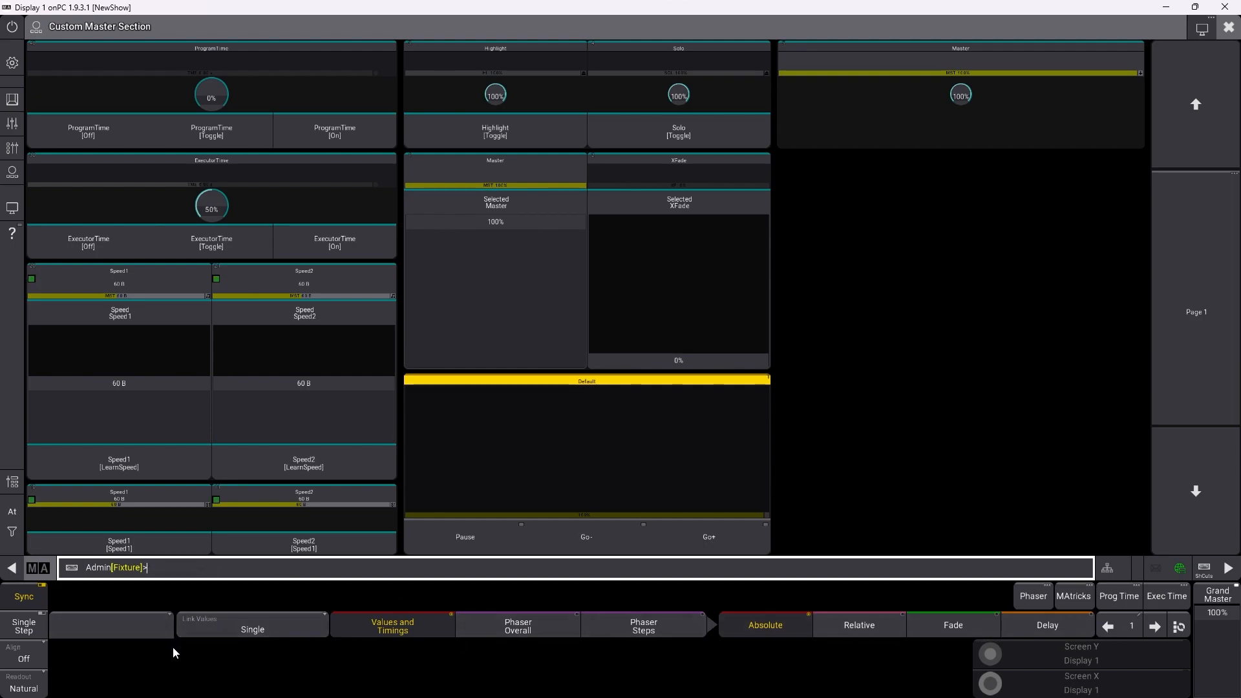
pyautogui.click(12, 515)
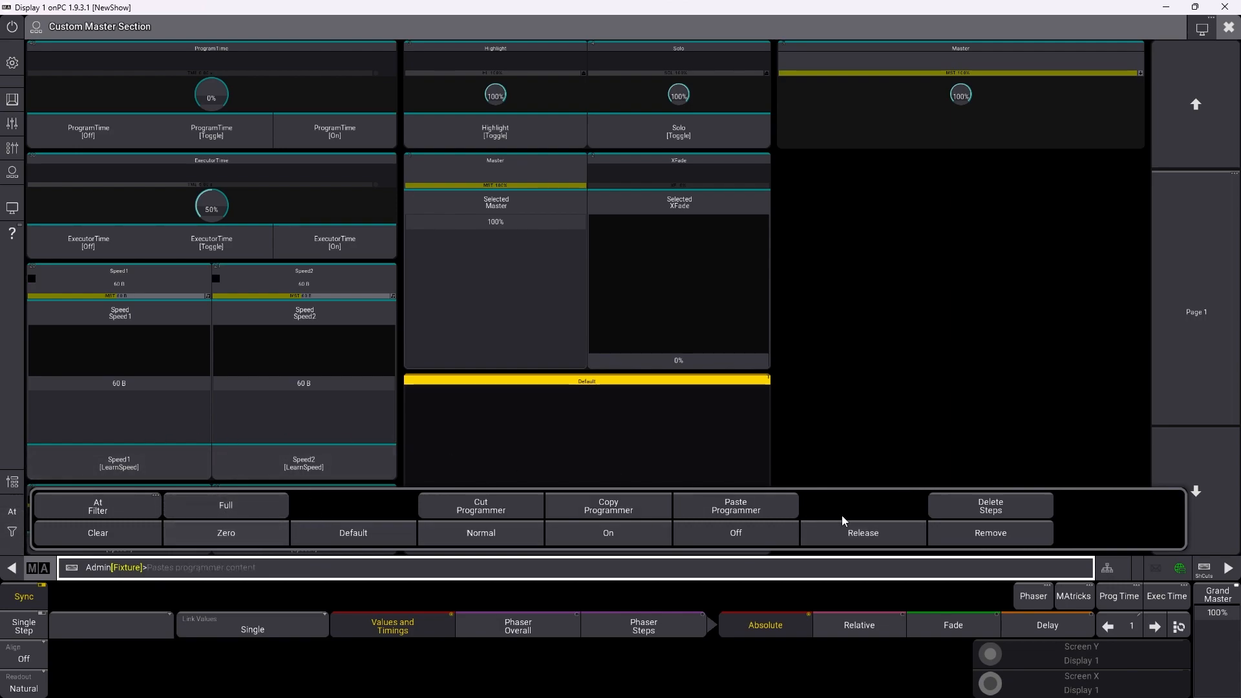
pyautogui.click(11, 527)
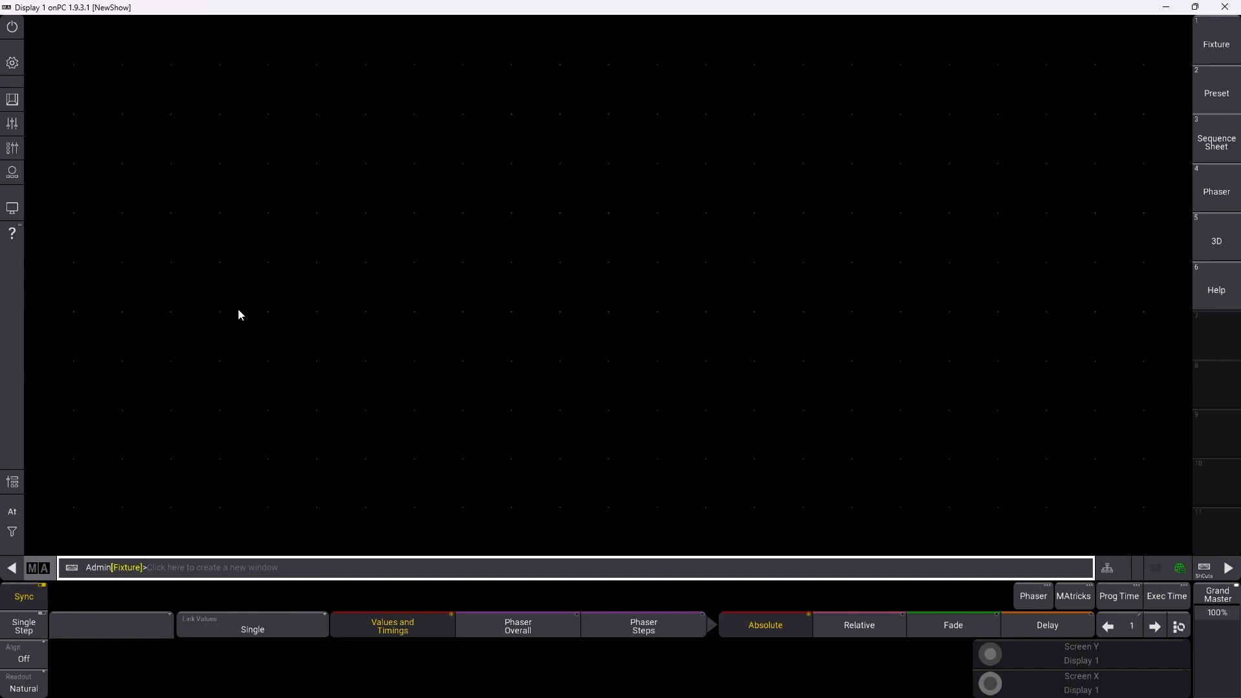
# Step: Open the patch's dialog for inserting new fixtures, check the Show fixtures and return to the Library
pyautogui.click(11, 63)
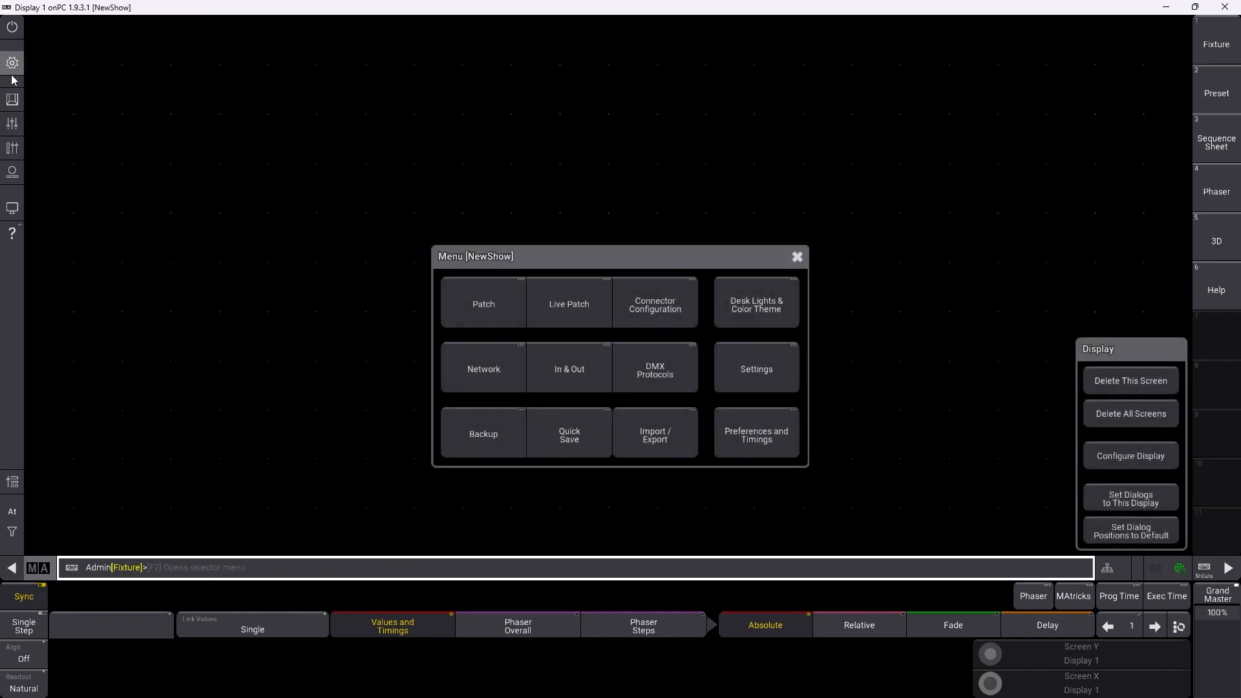
pyautogui.click(467, 300)
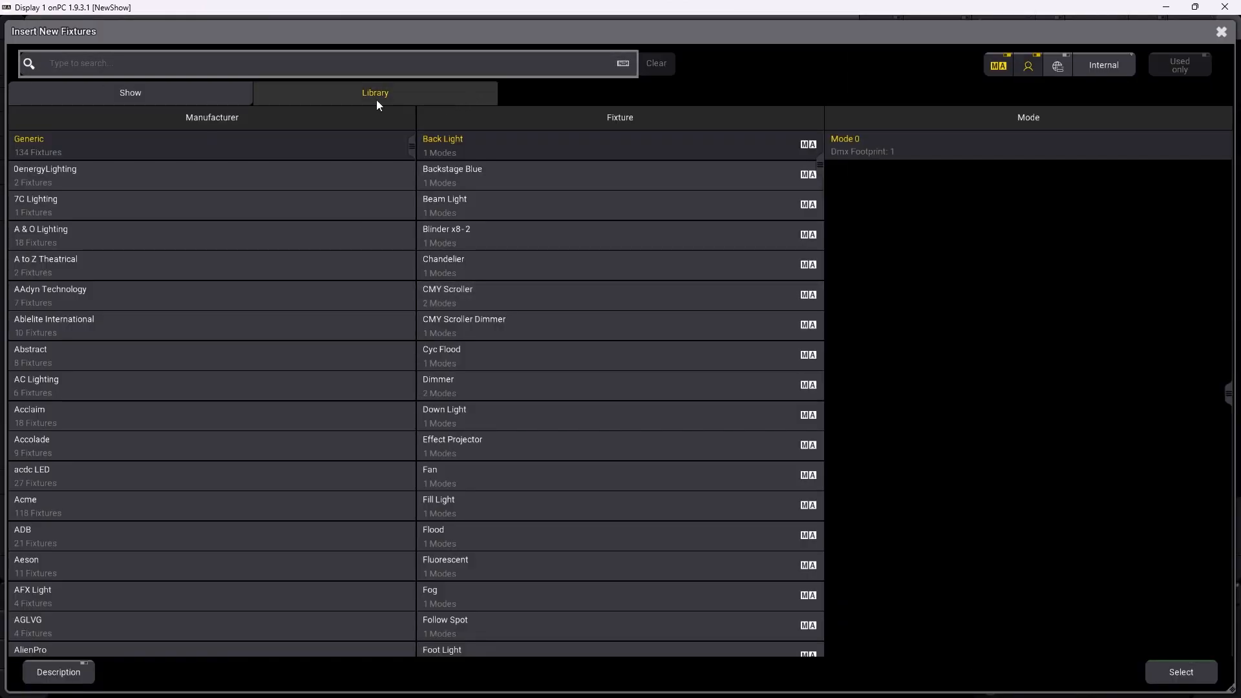
pyautogui.click(225, 93)
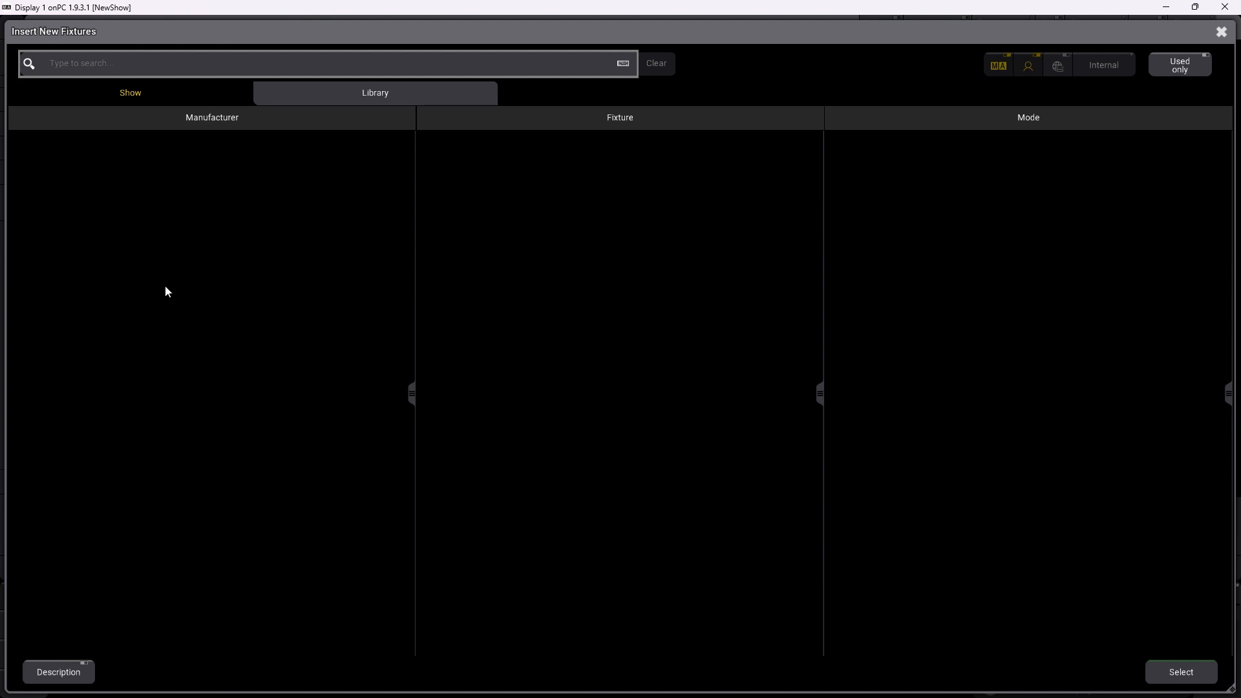
pyautogui.click(412, 97)
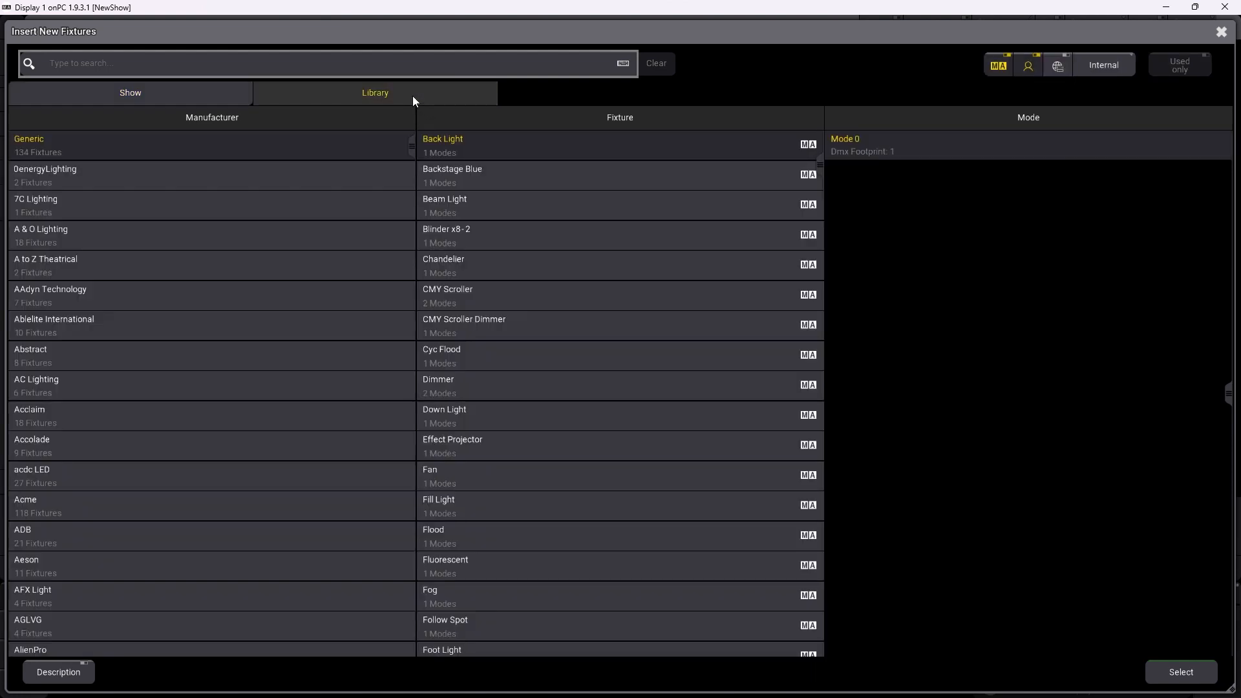
# Step: Search the fixture library for "martin era 800" and choose the ERA 800 Profile in Mode 0
pyautogui.click(171, 273)
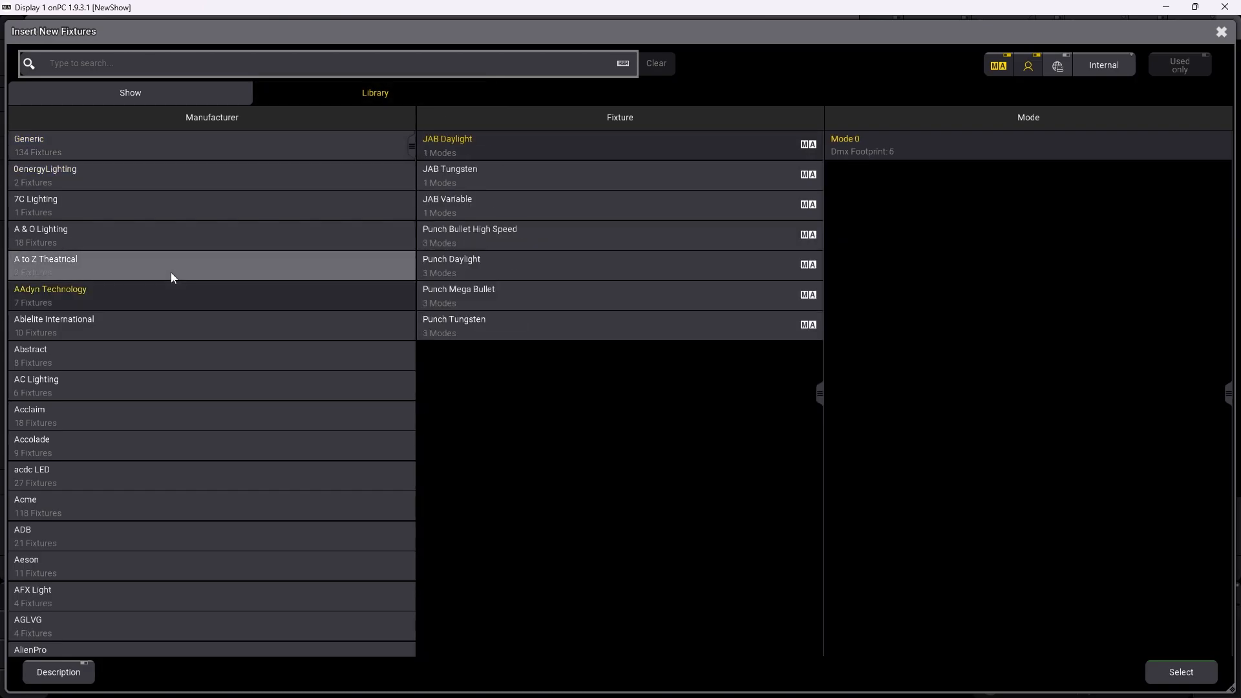
pyautogui.scroll(-20, 171, 273)
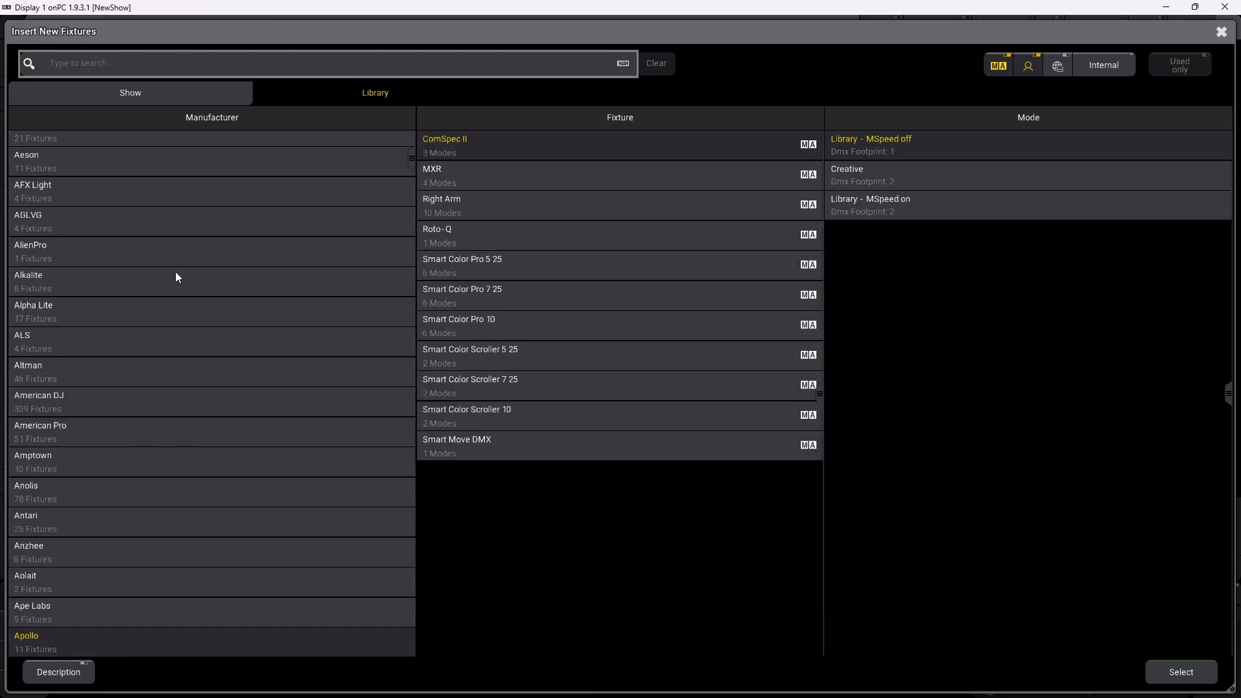
pyautogui.scroll(-5, 160, 255)
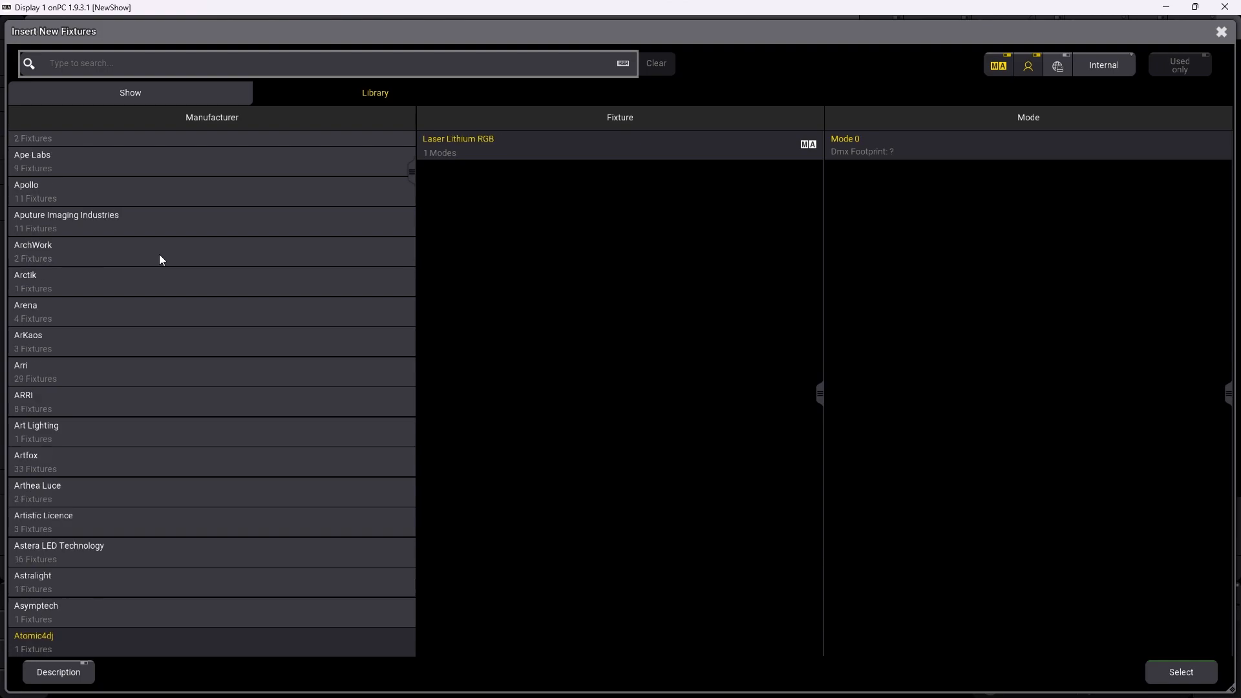
pyautogui.scroll(-10, 159, 259)
pyautogui.click(114, 65)
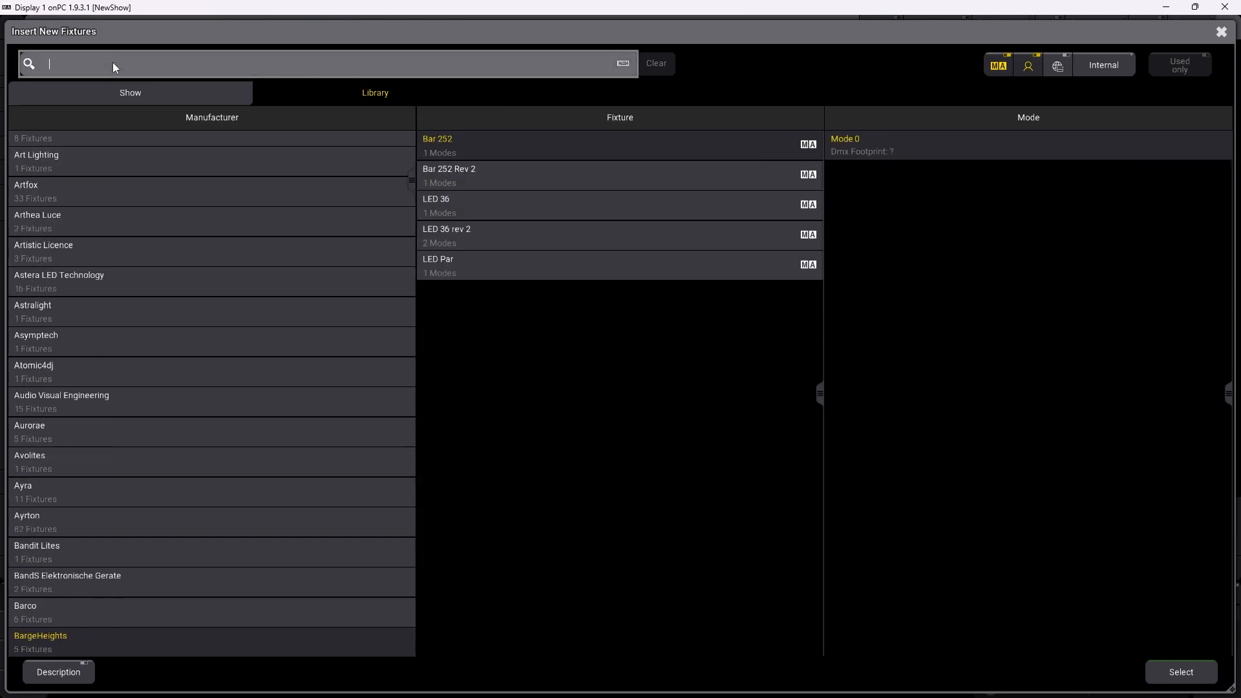
pyautogui.write('mart')
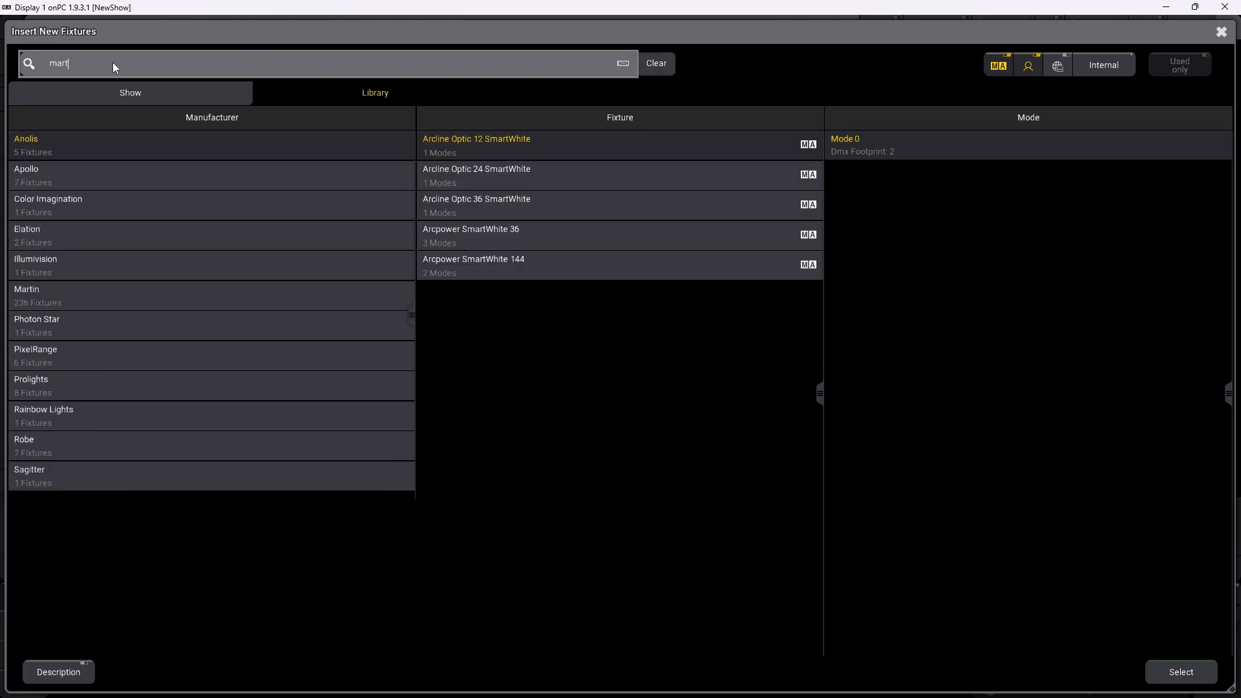
pyautogui.write('in era 800')
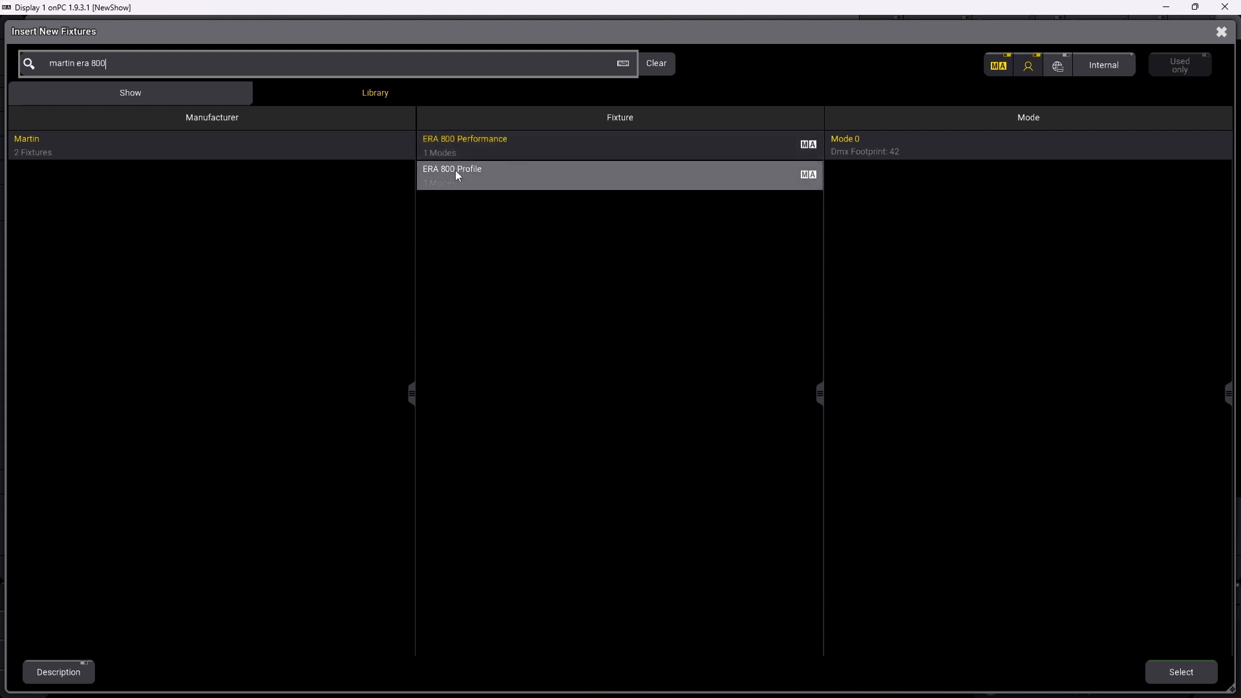
pyautogui.click(563, 181)
pyautogui.click(885, 142)
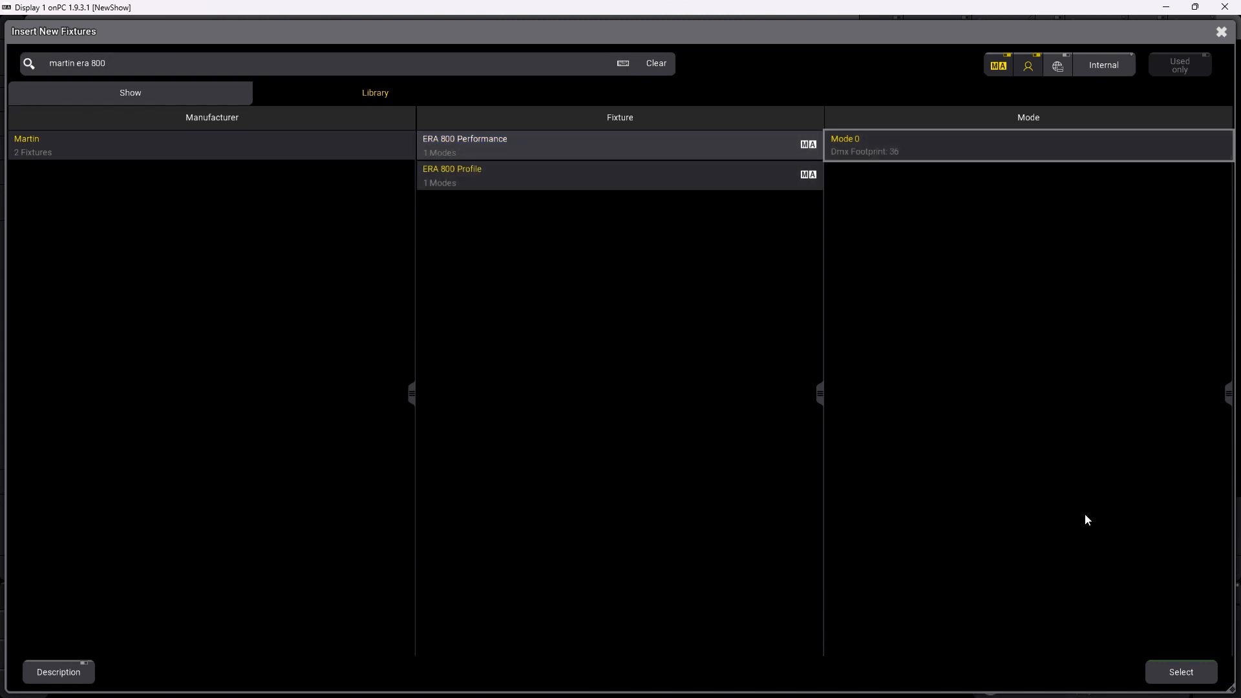
pyautogui.click(1181, 665)
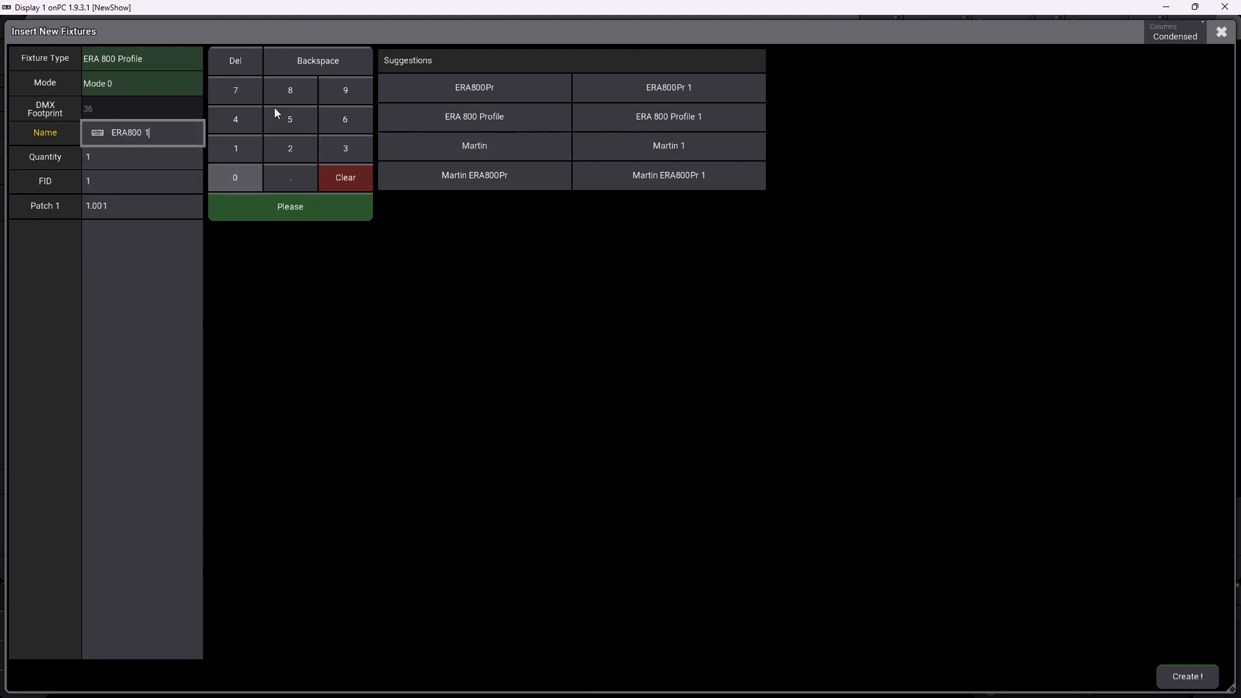
# Step: Create 10 fixtures named from ERA800 1, with FIDs starting at 101 and the patch starting at 1.001
pyautogui.click(125, 157)
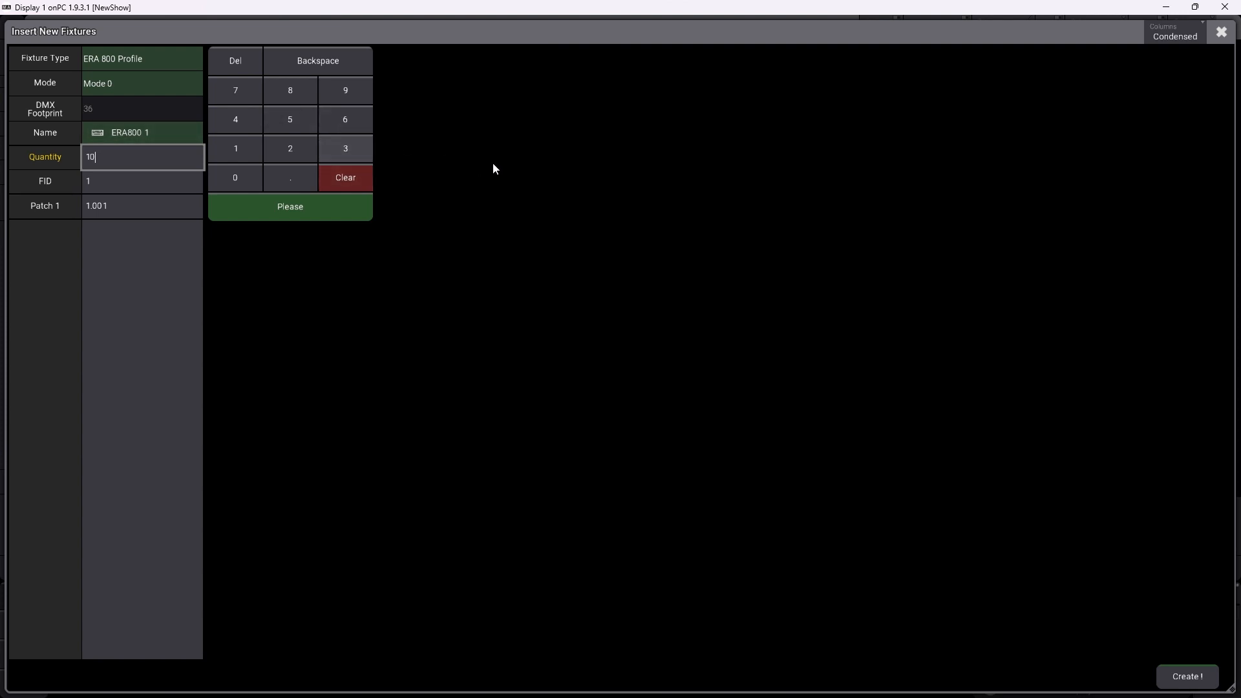
pyautogui.click(113, 184)
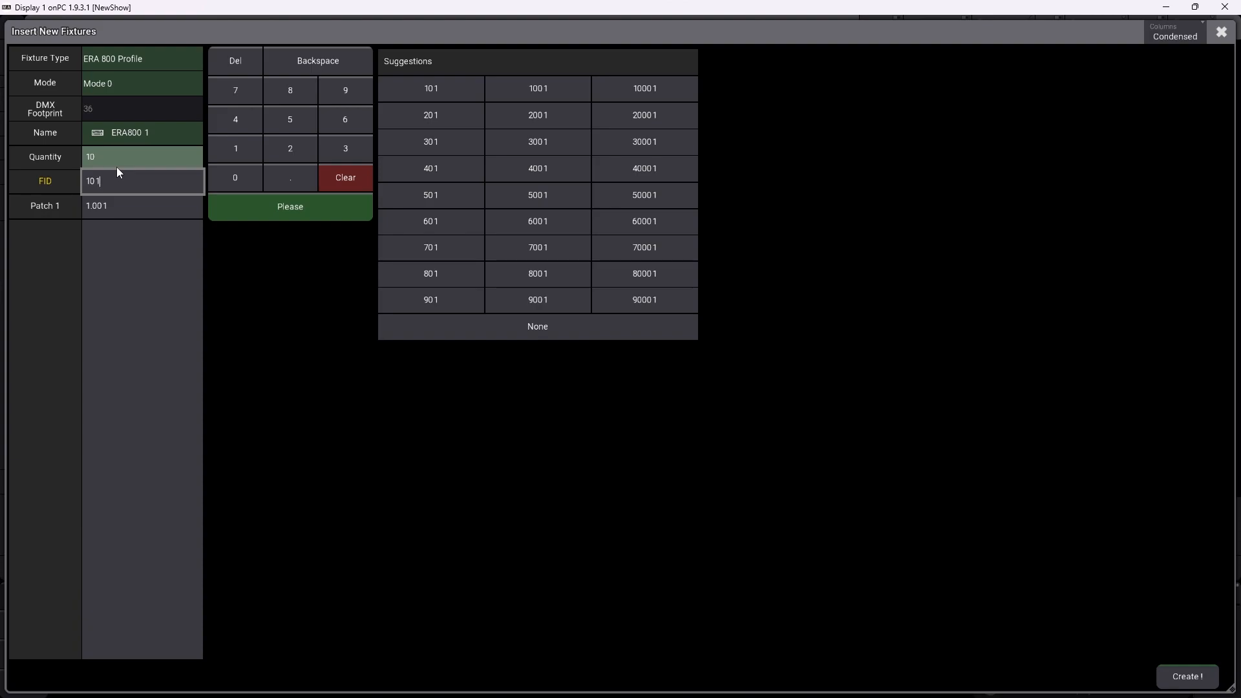
pyautogui.click(111, 208)
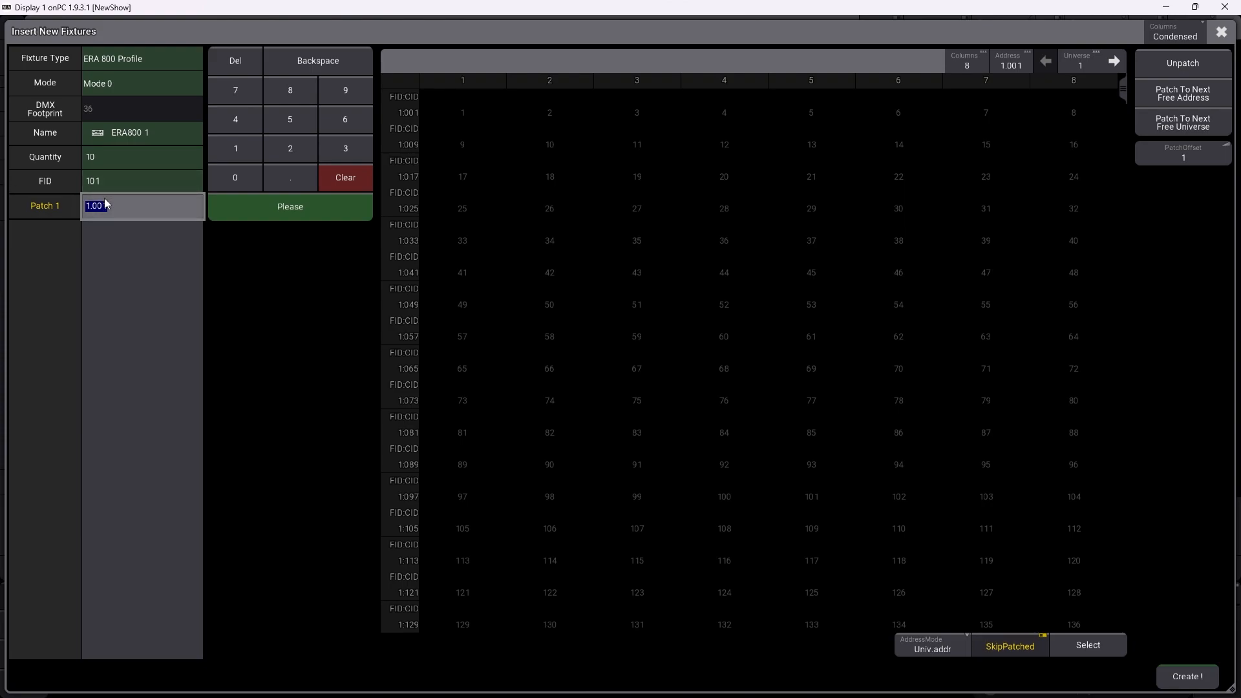
pyautogui.click(1189, 677)
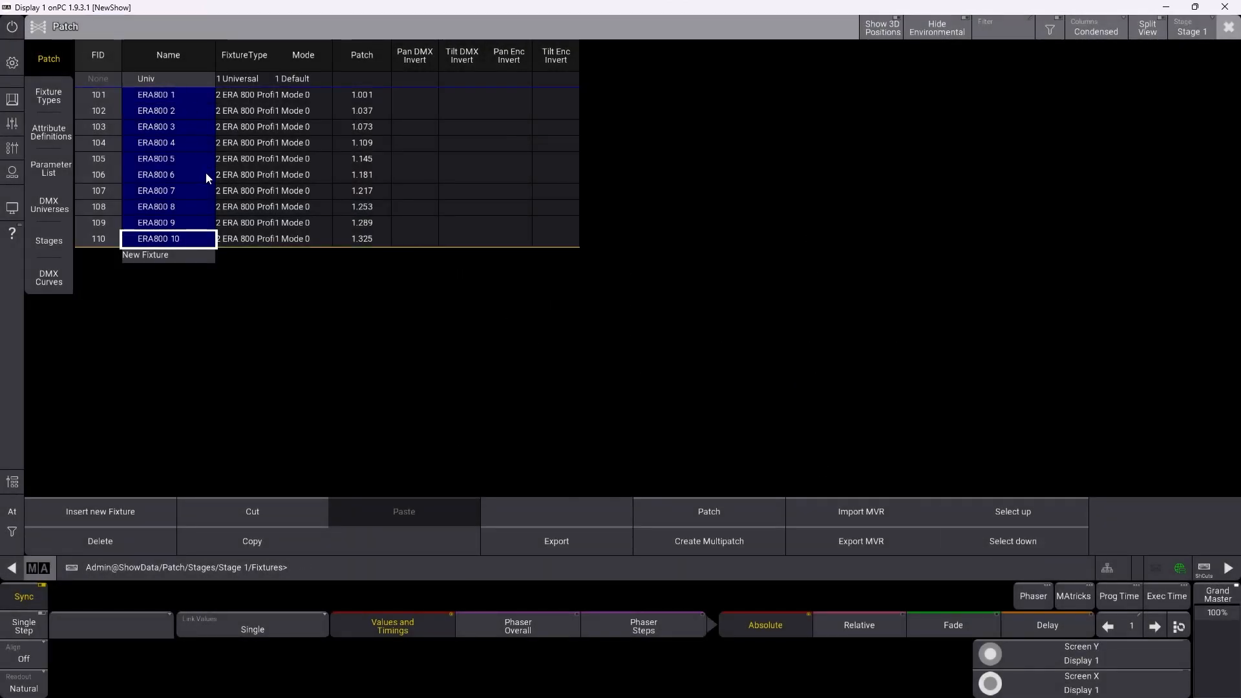
# Step: Select the ten new ERA800 fixtures in the patch list, and leave the patch with the changes saved
pyautogui.click(205, 173)
pyautogui.moveTo(153, 90)
pyautogui.mouseDown()
pyautogui.moveTo(219, 196)
pyautogui.moveTo(218, 249)
pyautogui.mouseUp()
pyautogui.click(1228, 26)
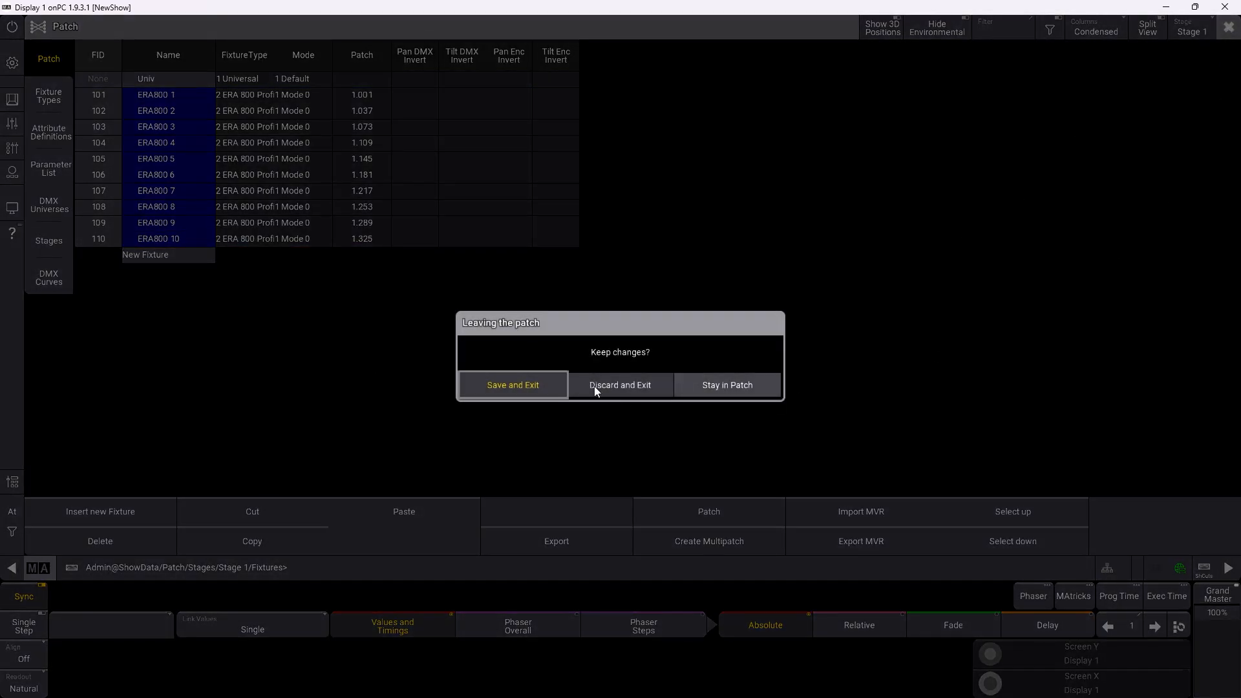
pyautogui.click(515, 384)
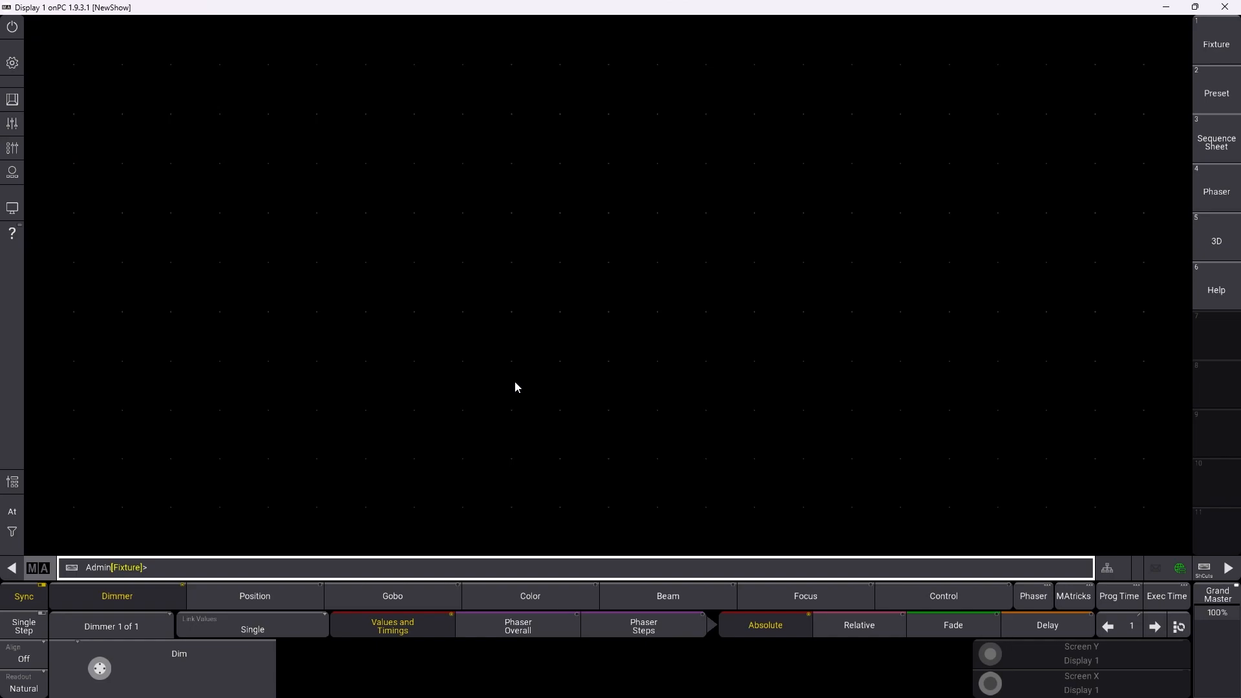
# Step: Select all ten ERA800 fixtures in the fixture sheet and examine their feature groups from Dimmer to Control
pyautogui.click(1218, 47)
pyautogui.moveTo(64, 82); pyautogui.dragTo(81, 227)
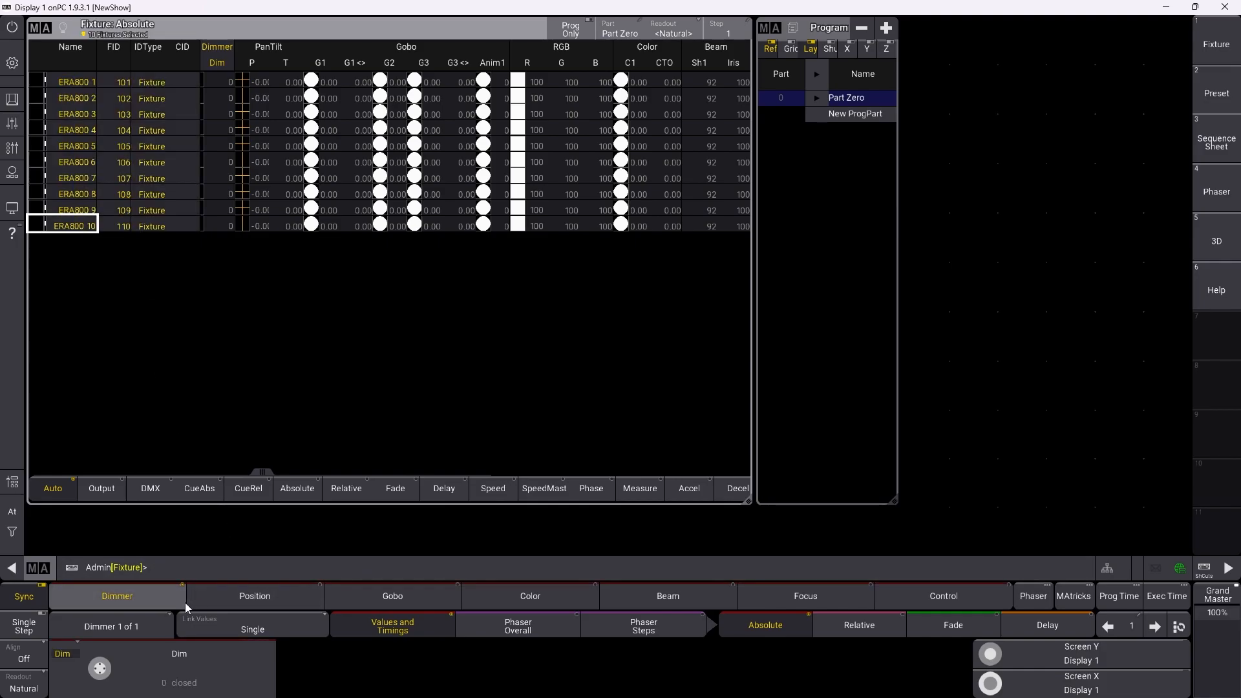
pyautogui.click(265, 598)
pyautogui.click(401, 601)
pyautogui.click(480, 605)
pyautogui.click(615, 603)
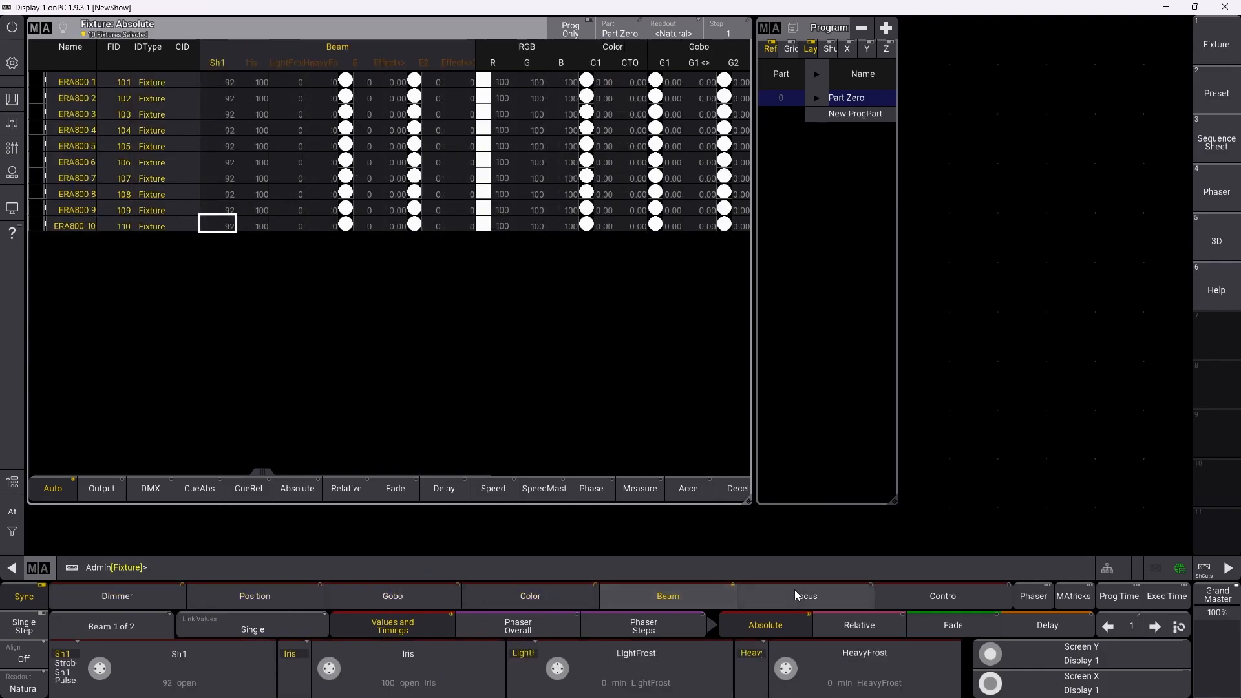
pyautogui.click(807, 598)
pyautogui.click(137, 592)
pyautogui.click(290, 601)
pyautogui.click(402, 588)
pyautogui.click(543, 598)
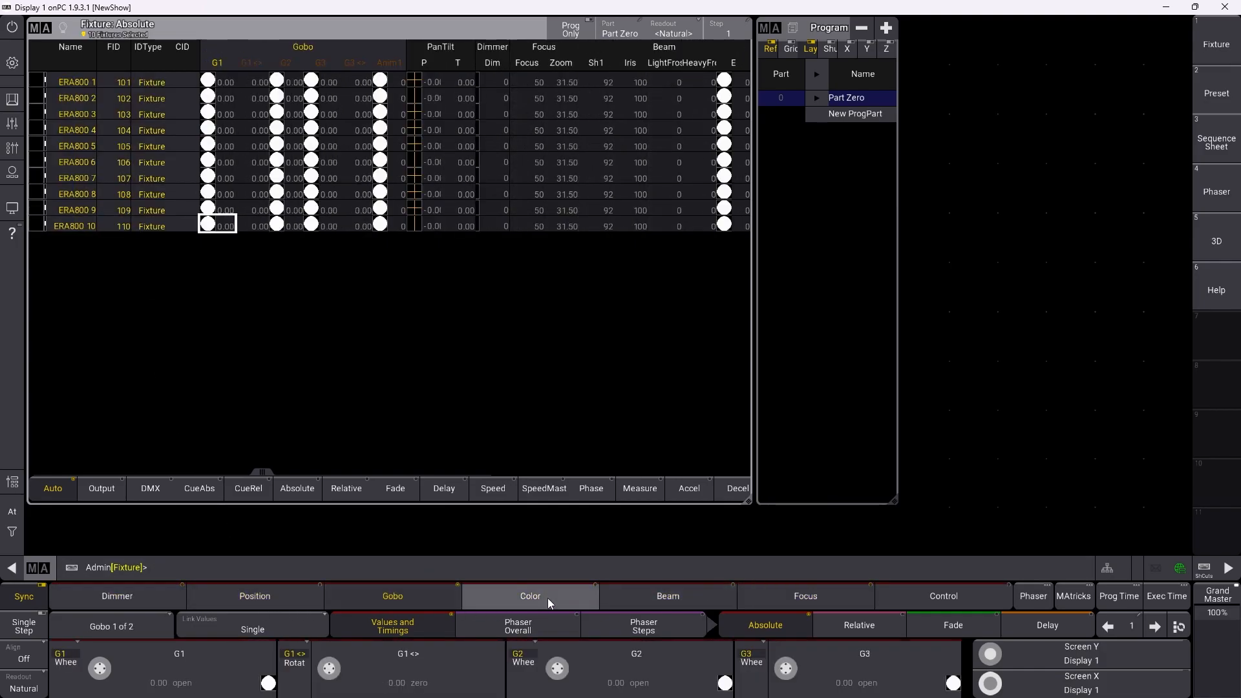
pyautogui.click(669, 599)
pyautogui.click(808, 589)
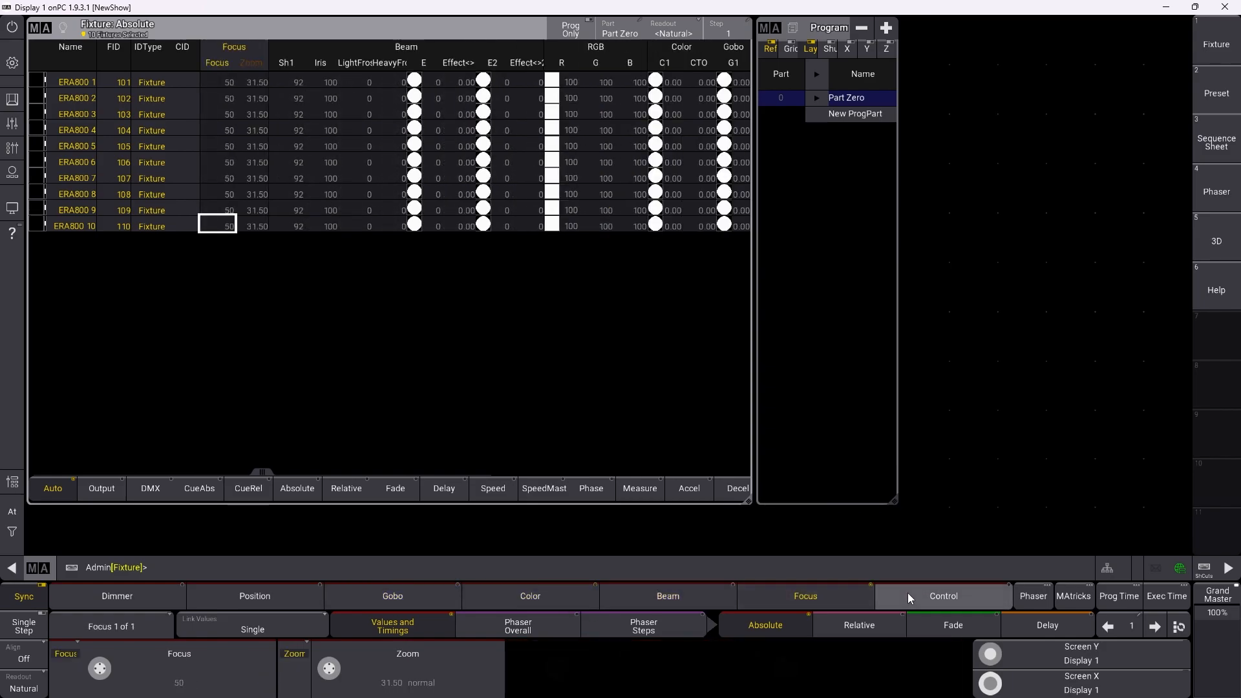
pyautogui.click(921, 590)
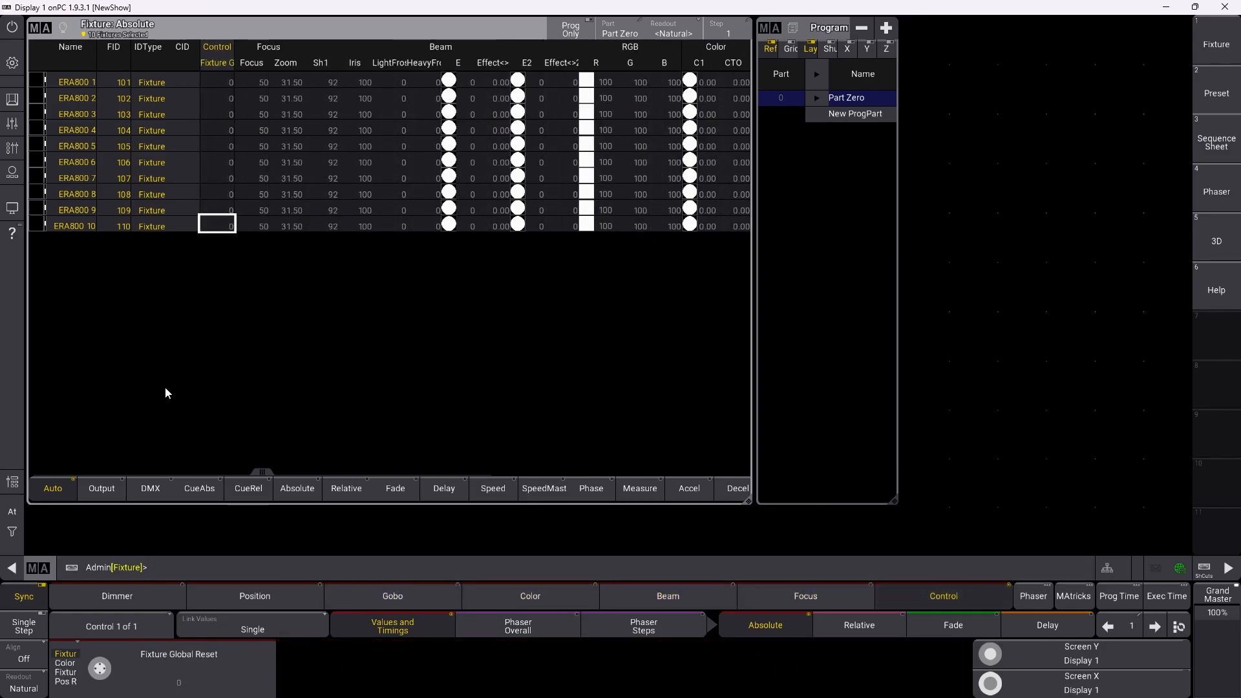
# Step: Clear the fixture selection from the programmer using the At options
pyautogui.click(11, 512)
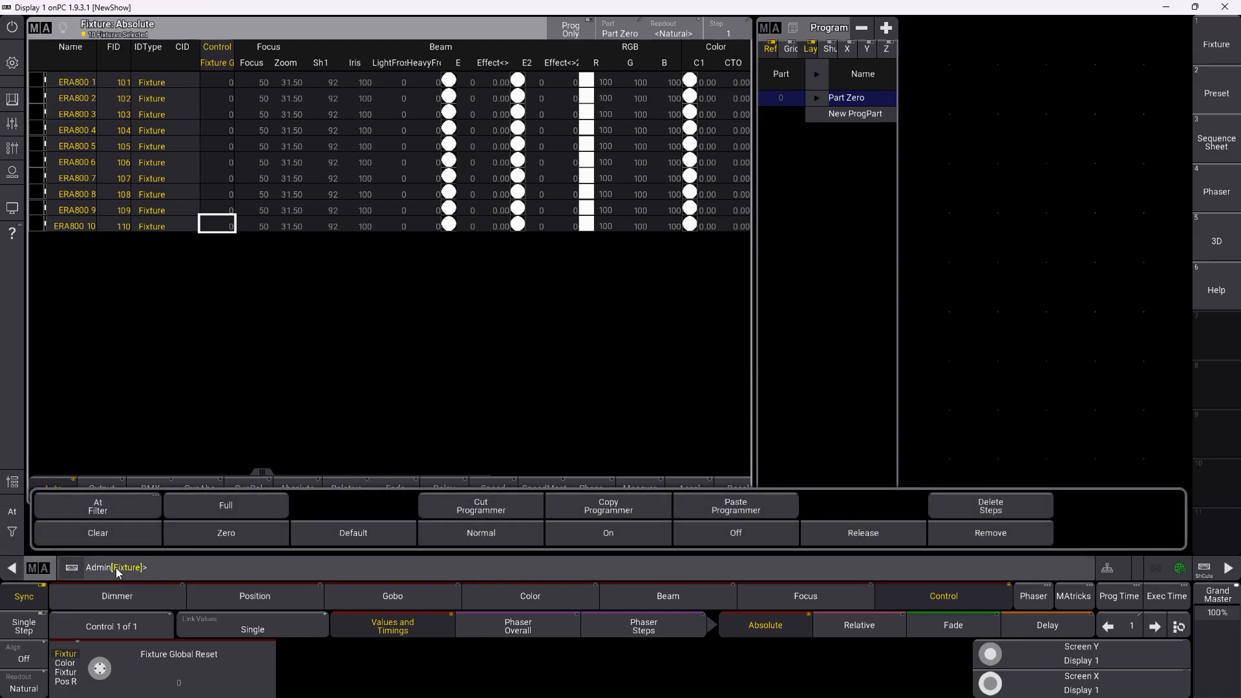
pyautogui.click(111, 541)
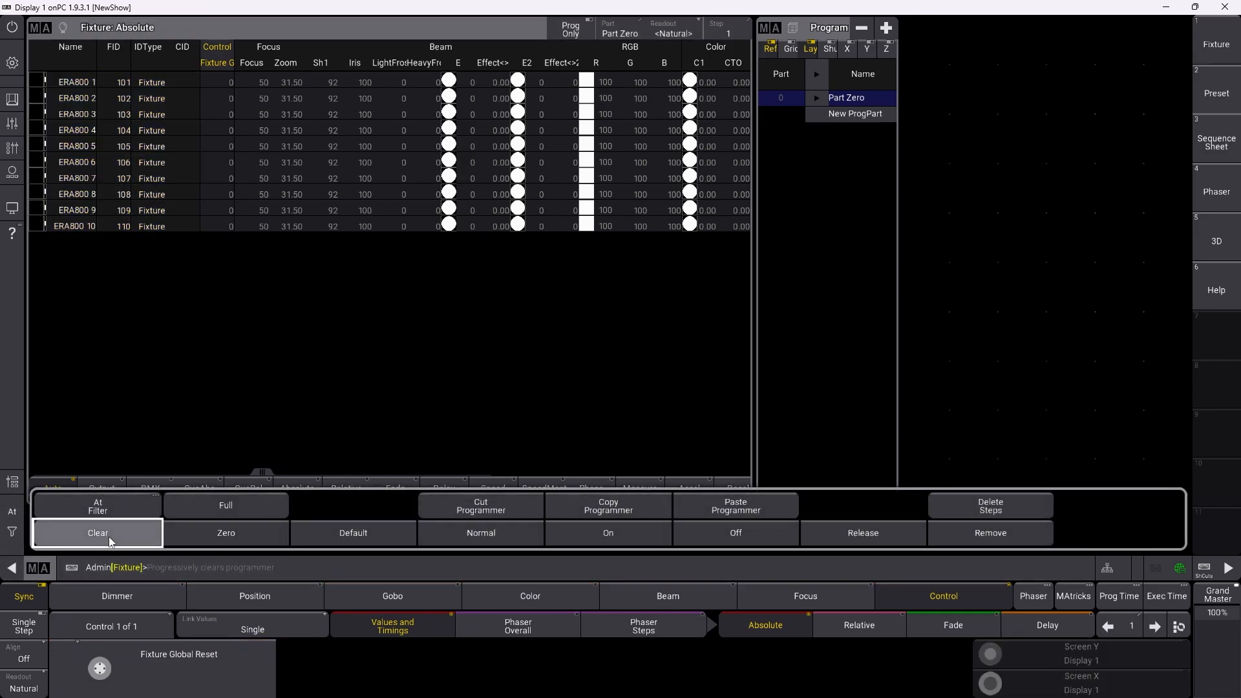
pyautogui.click(16, 524)
# Step: Show the 3D view and select the fixtures with the command 101 thru 110
pyautogui.click(1218, 233)
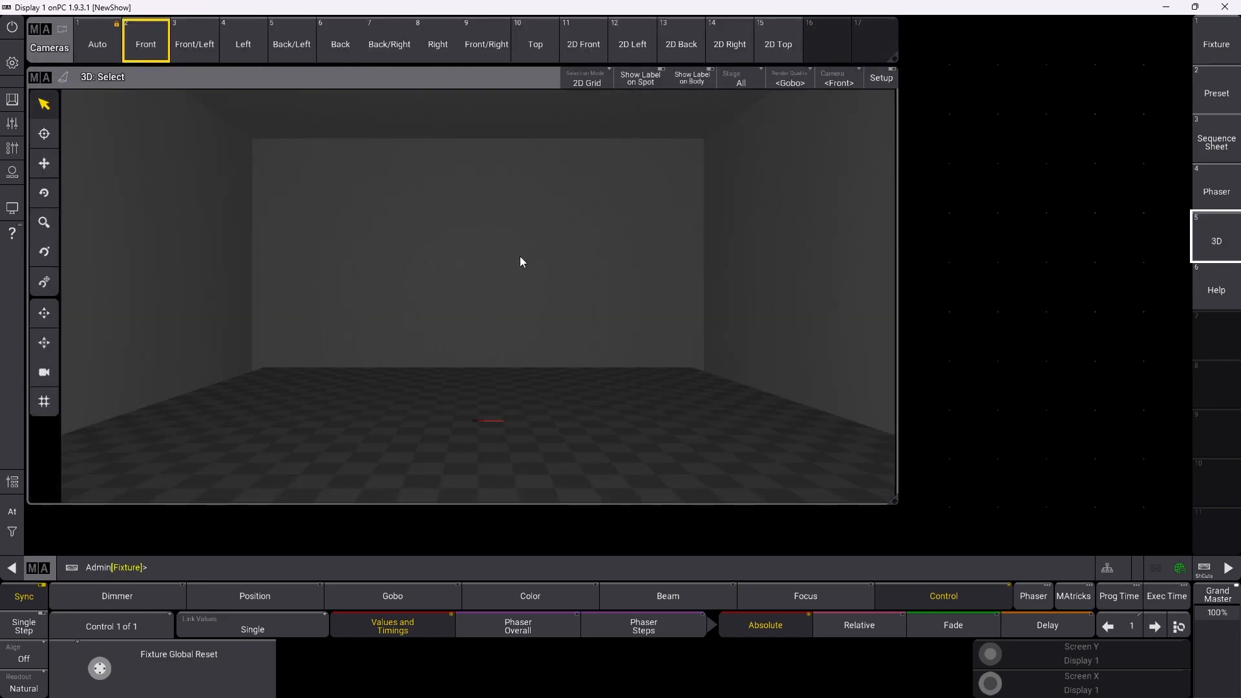
pyautogui.click(181, 567)
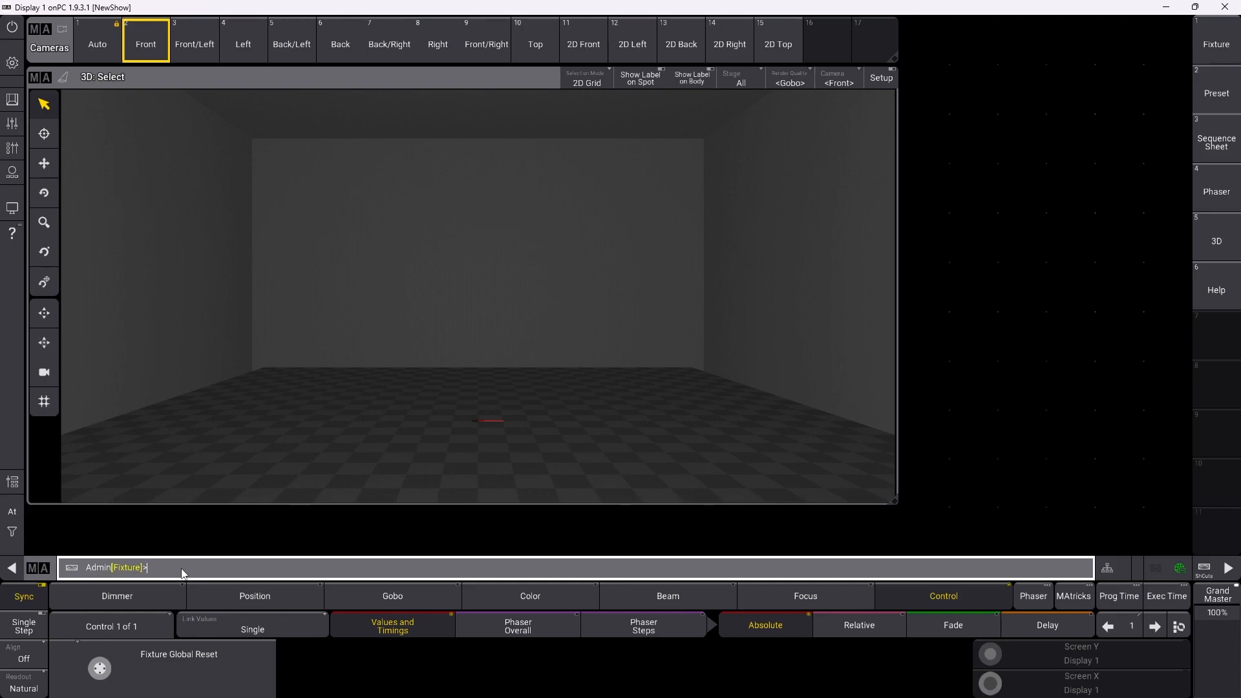
pyautogui.write('101 thru 110')
pyautogui.press('Return')
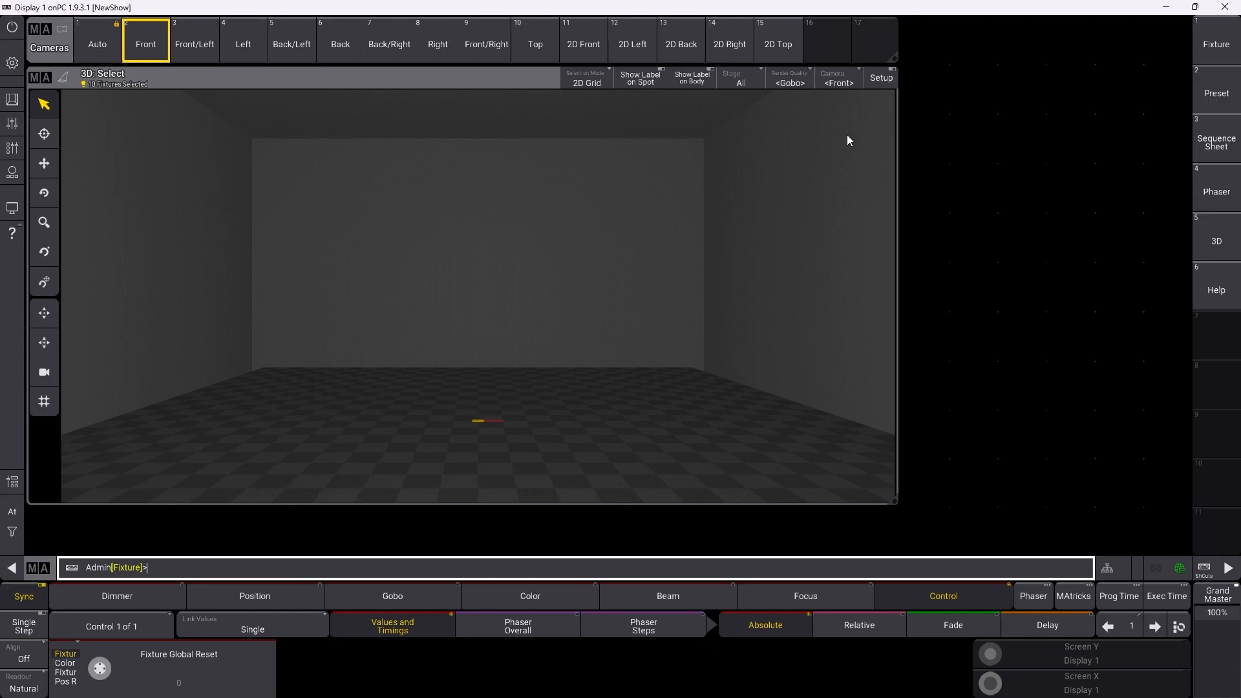
# Step: Enter Setup mode in the 3D view and set the selected fixtures' Pos Z to 8
pyautogui.click(884, 82)
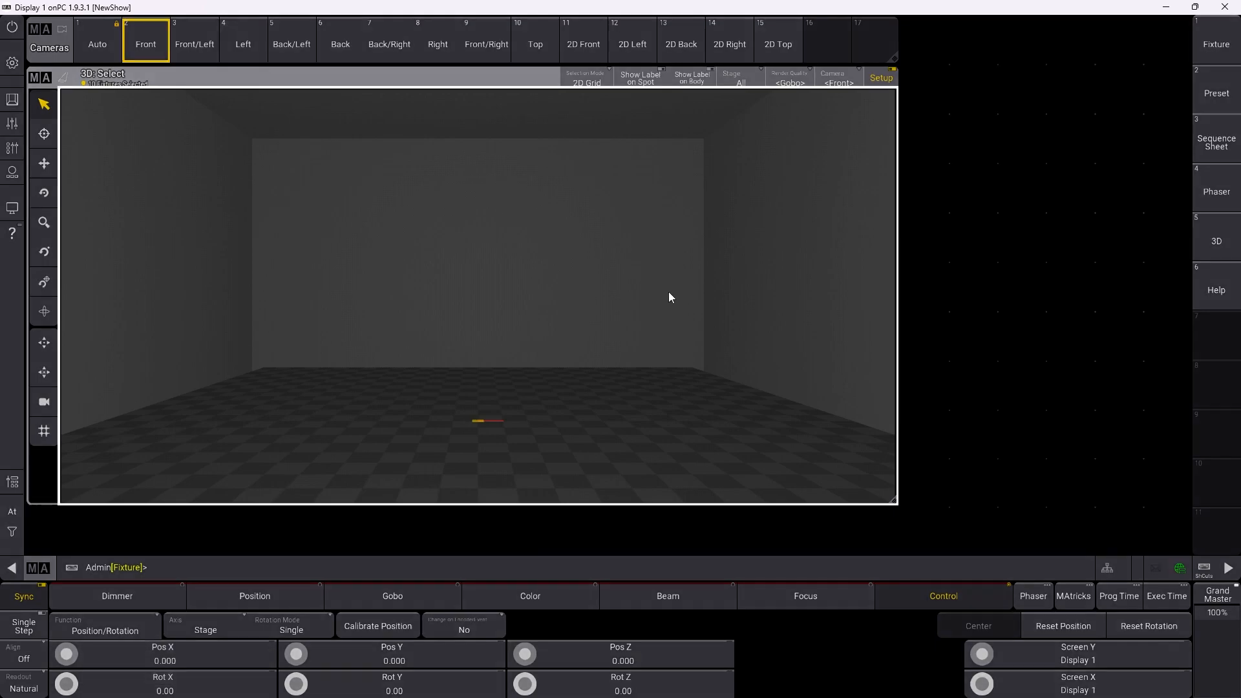
pyautogui.click(665, 662)
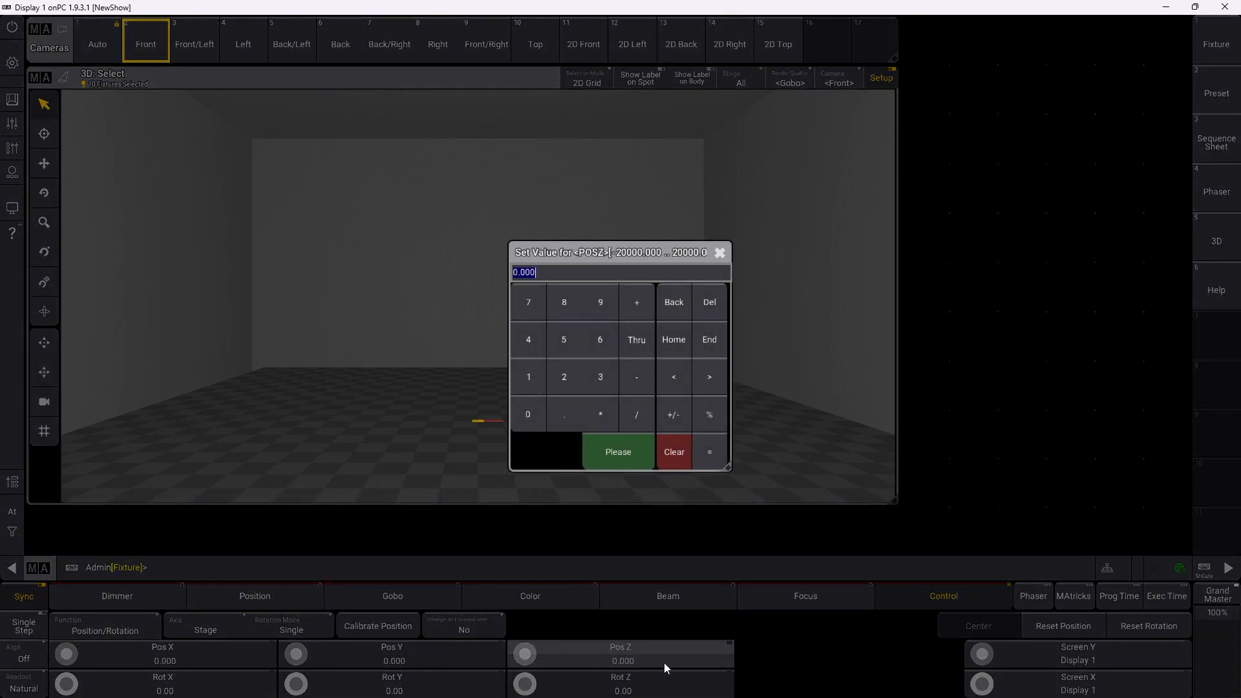
pyautogui.write('8')
pyautogui.press('Return')
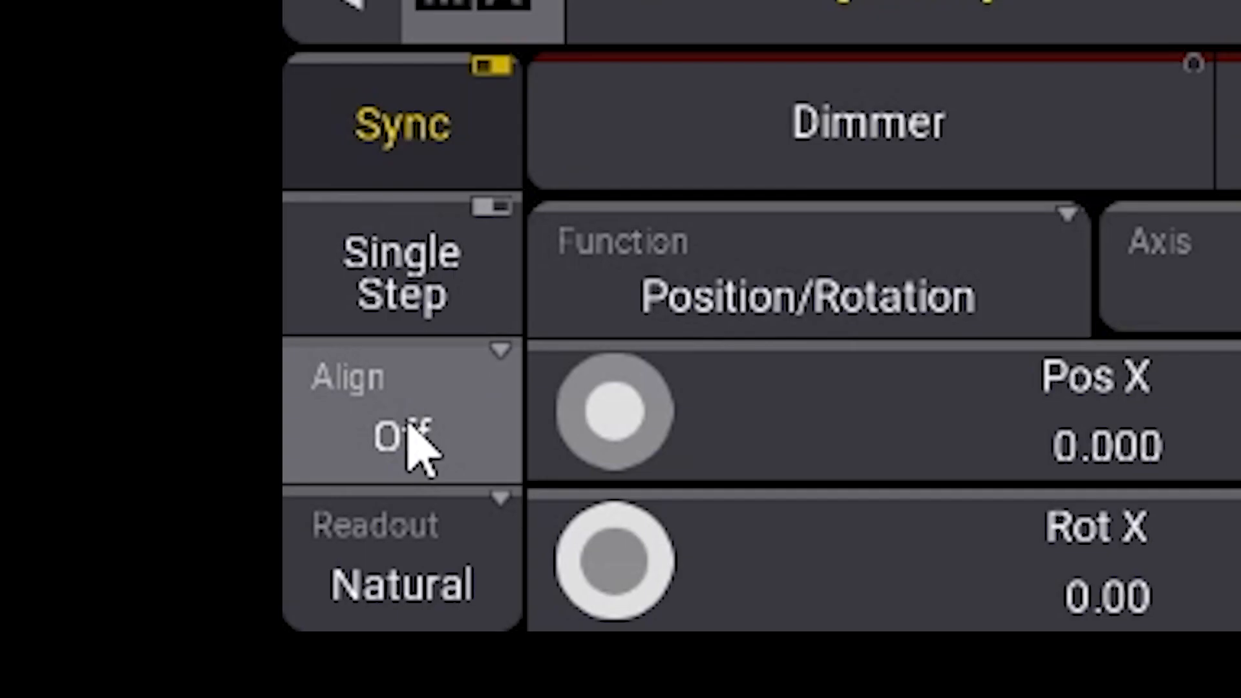
# Step: Set Align to /, spread the fixtures along Pos X from about -6.2 to 6.2, and leave Setup mode
pyautogui.click(27, 658)
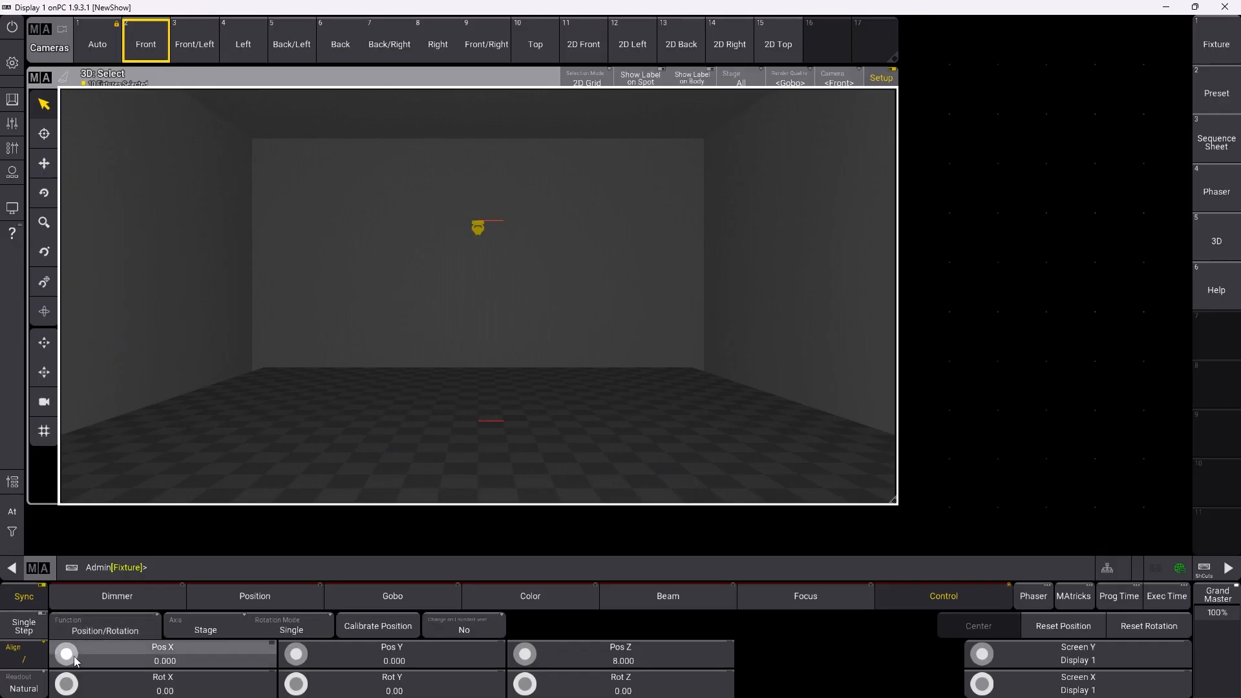
pyautogui.moveTo(615, 412); pyautogui.dragTo(591, 476)
pyautogui.moveTo(62, 671); pyautogui.dragTo(36, 657)
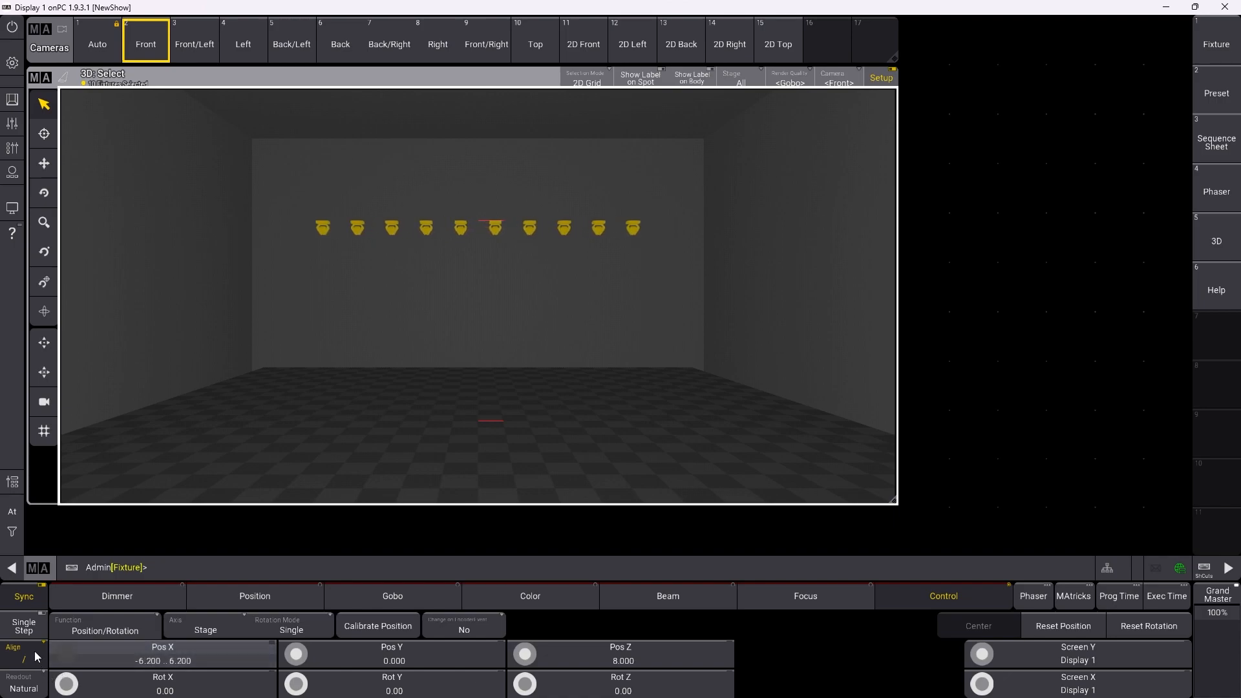
pyautogui.click(889, 82)
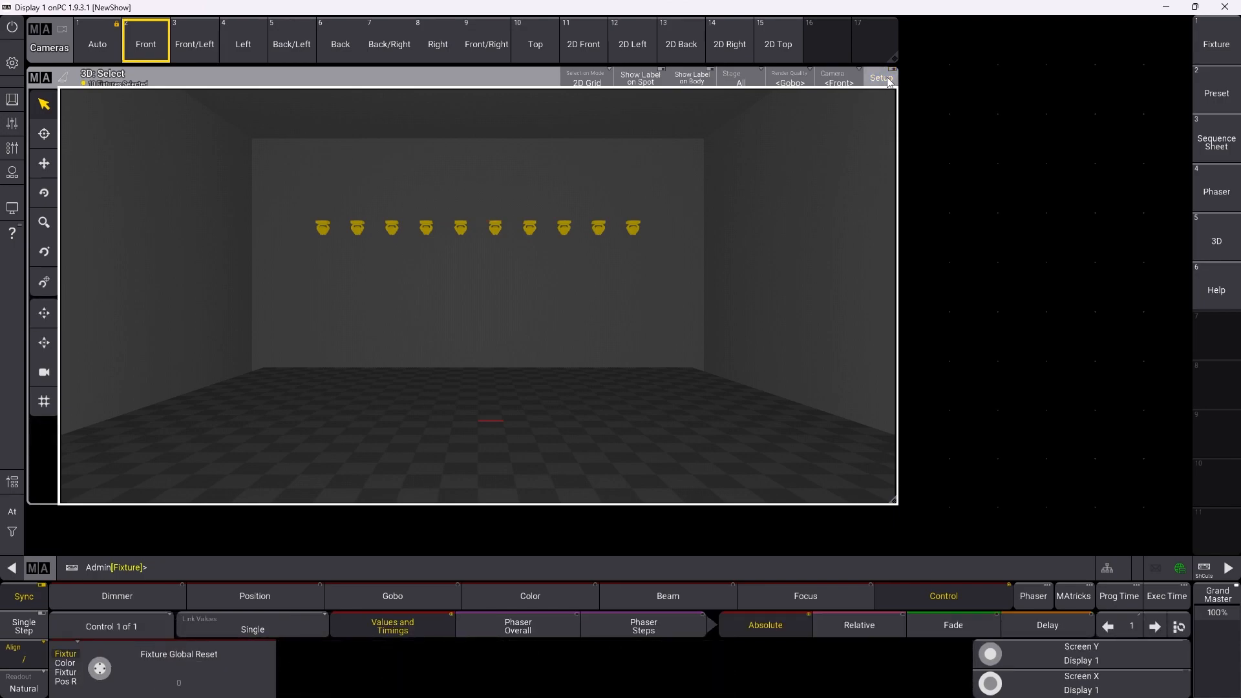
# Step: Deselect the ten fixtures by clearing the programmer
pyautogui.click(9, 531)
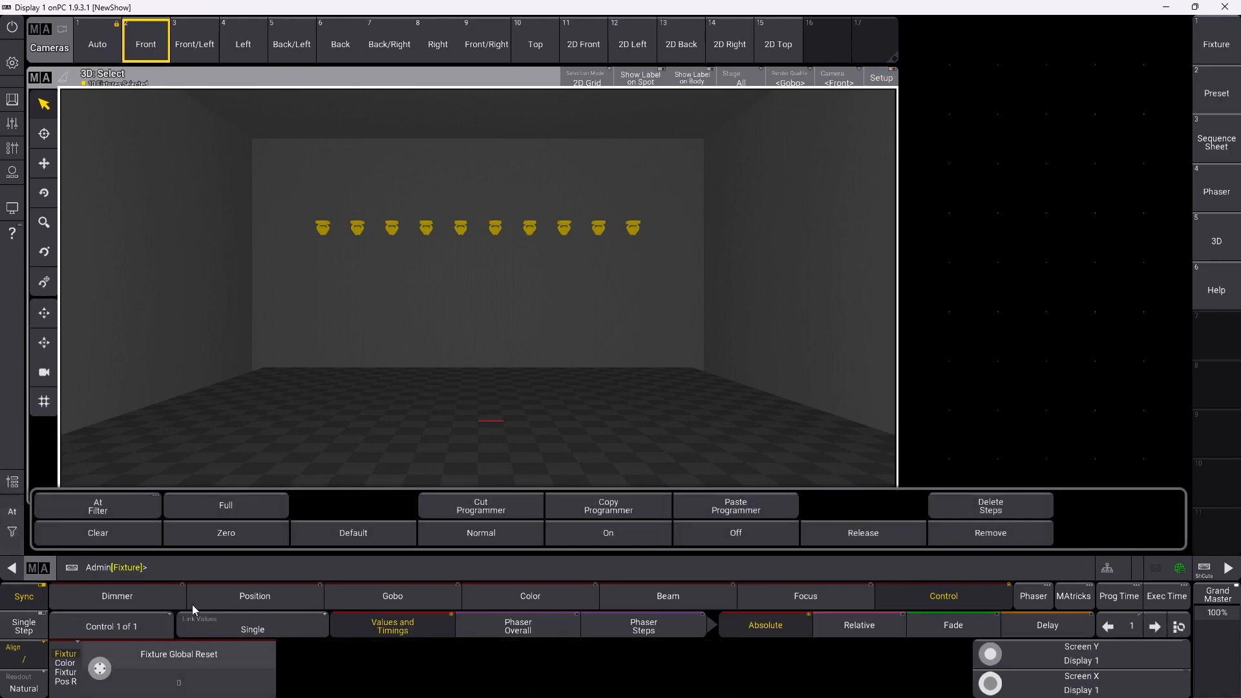
pyautogui.click(118, 534)
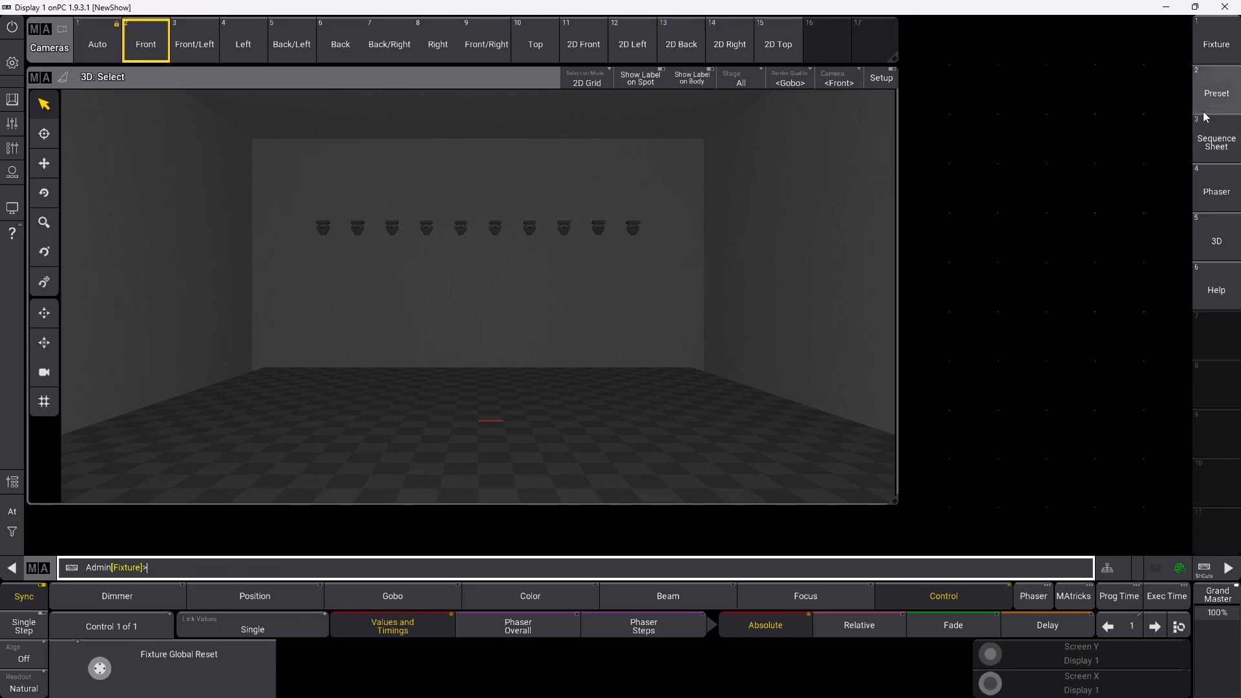
# Step: Recall the Preset view and delete its Control preset pool, Selection Grid and Color Picker windows
pyautogui.click(1215, 93)
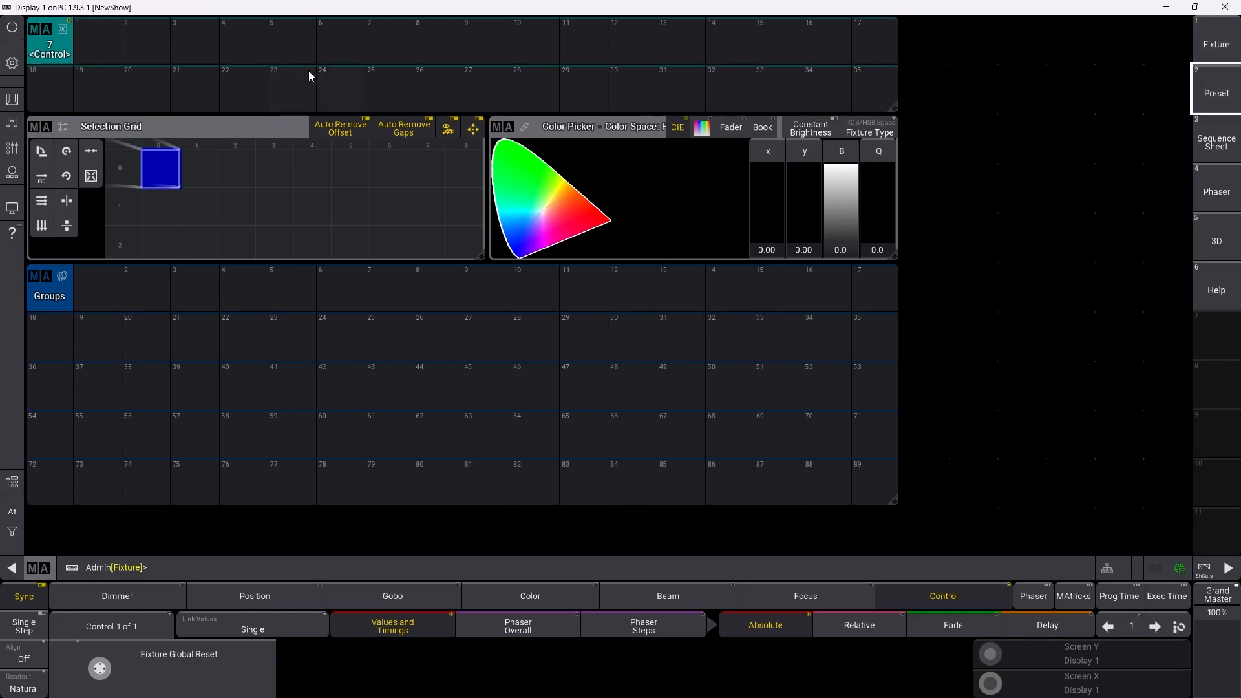
pyautogui.click(43, 37)
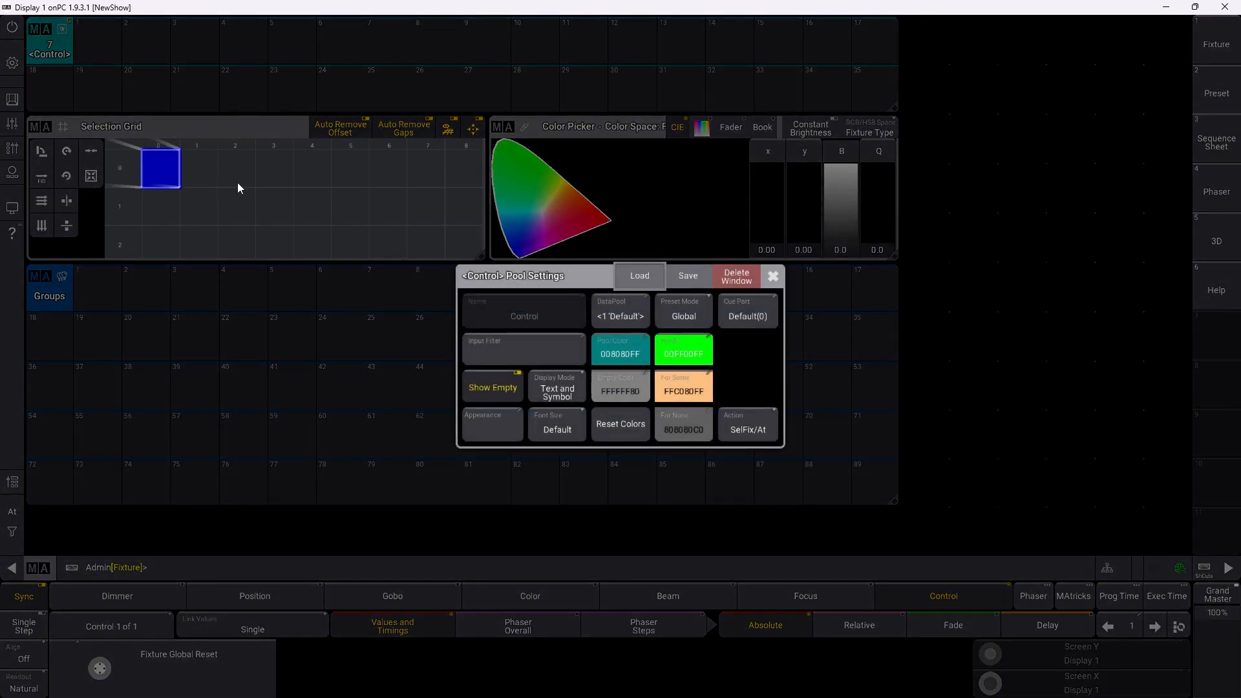
pyautogui.click(731, 278)
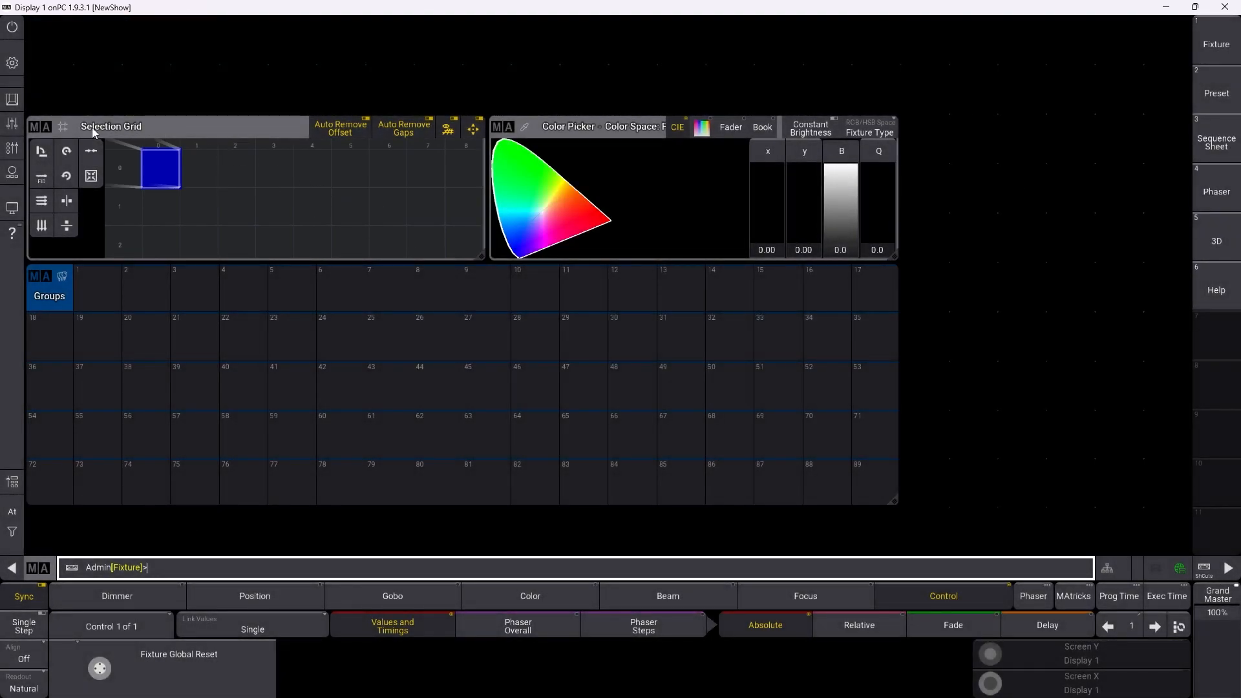
pyautogui.click(39, 126)
pyautogui.click(760, 256)
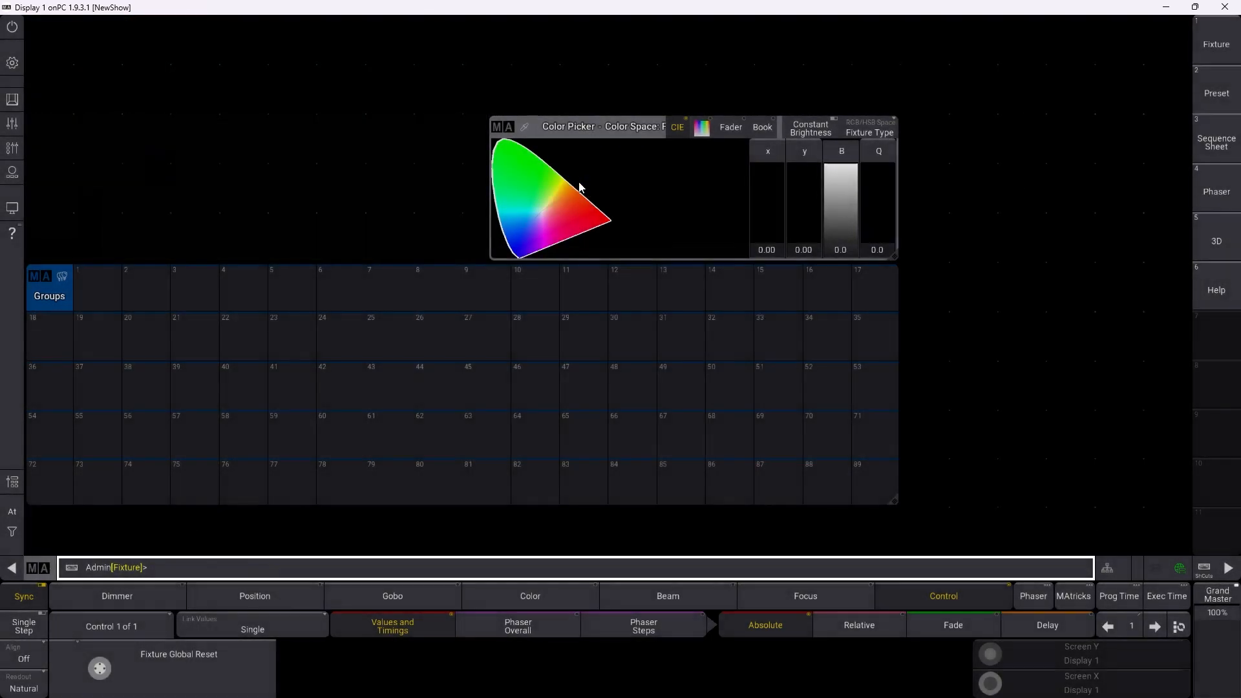
pyautogui.click(505, 133)
pyautogui.click(748, 256)
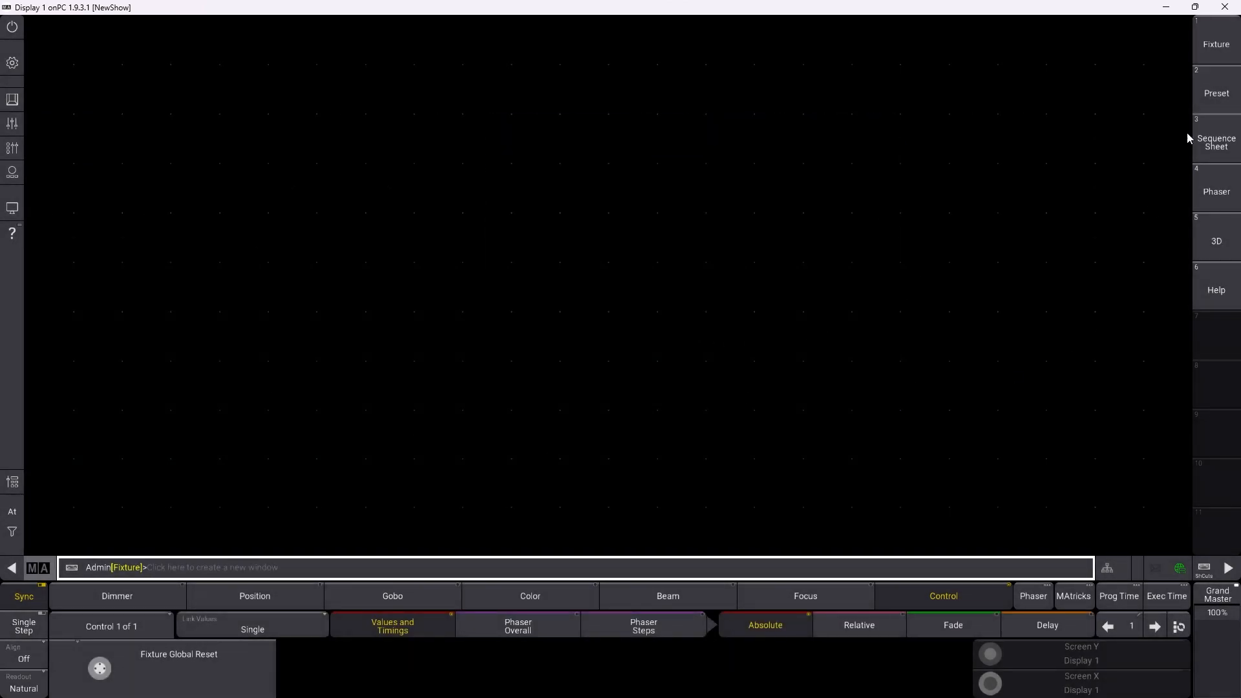
# Step: Recall the Preset view and empty the screen by deleting the Selection Grid, Color Picker and Groups windows
pyautogui.click(1217, 97)
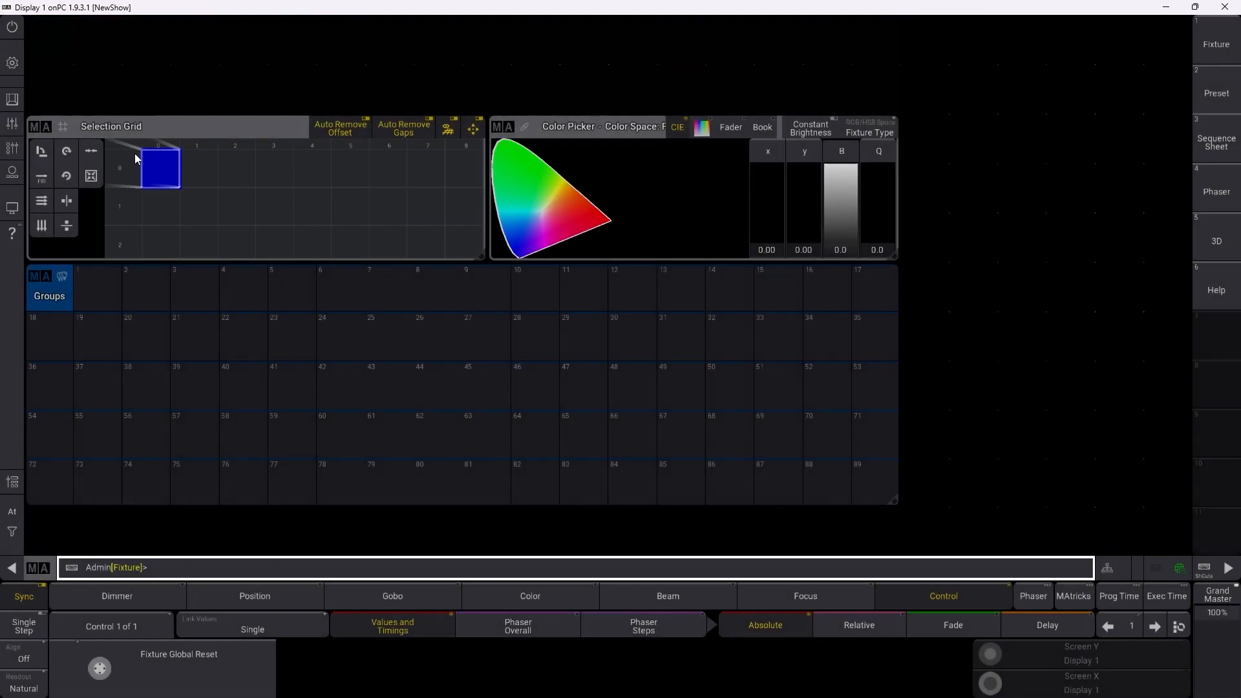
pyautogui.click(38, 127)
pyautogui.click(784, 258)
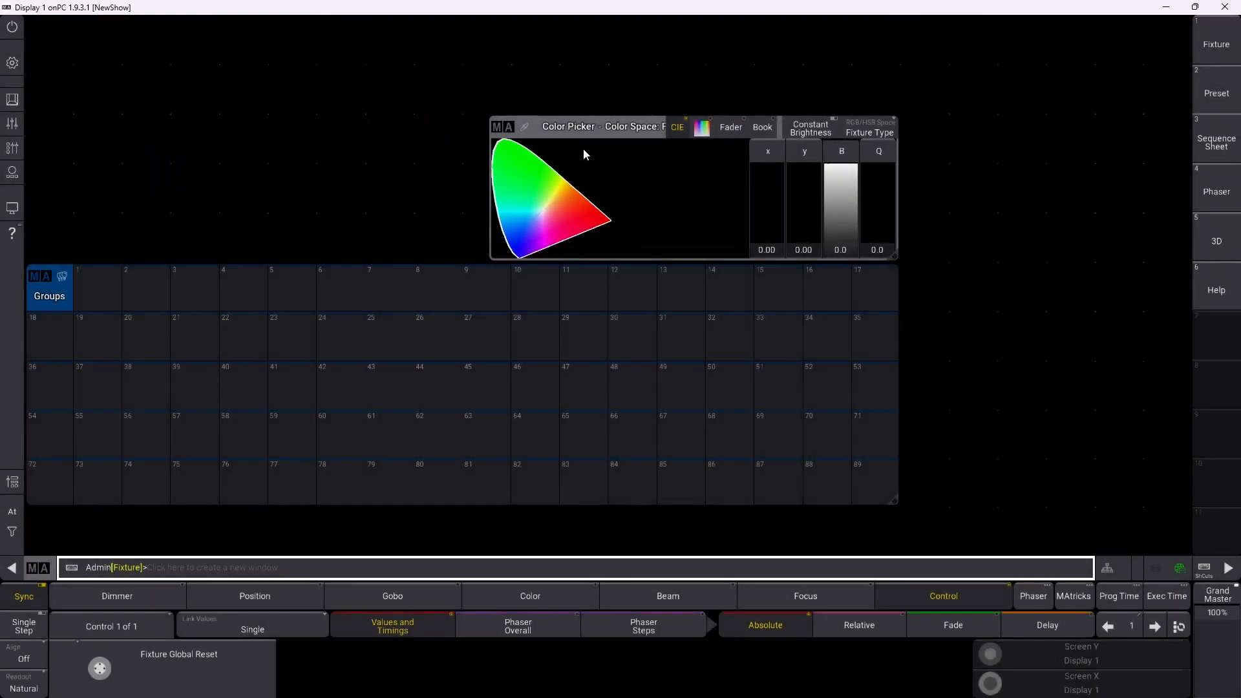
pyautogui.click(499, 127)
pyautogui.click(767, 262)
pyautogui.click(39, 277)
pyautogui.click(718, 279)
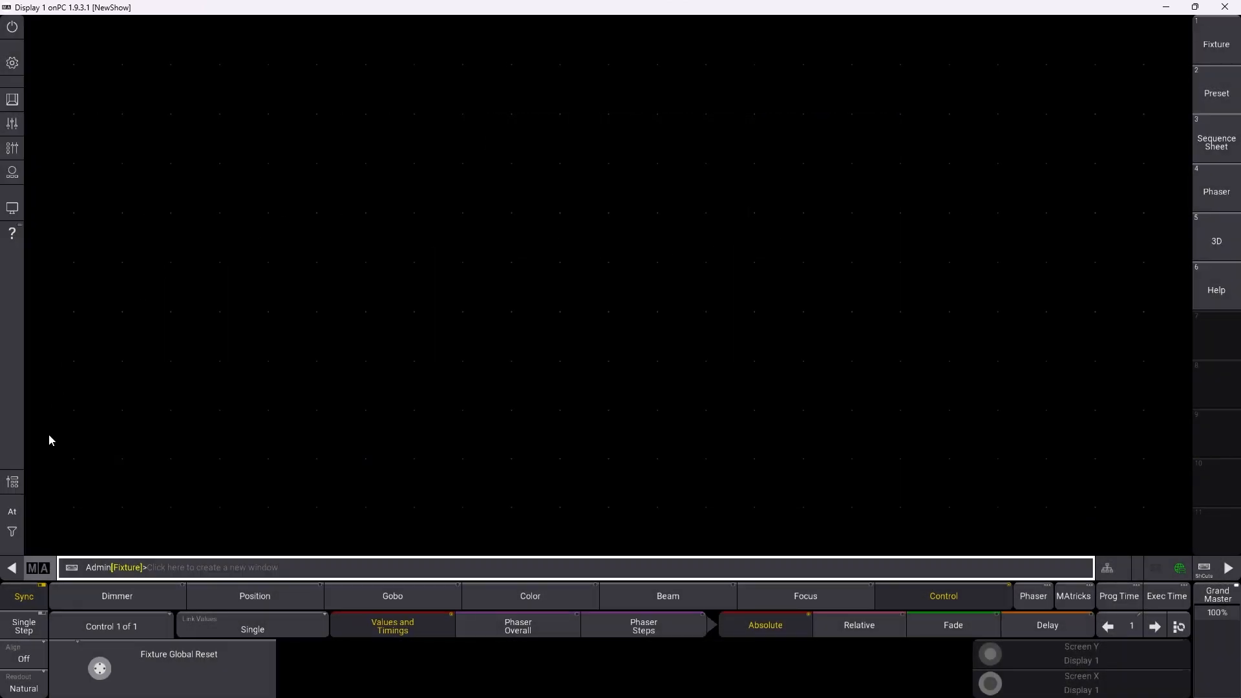
# Step: Store the empty screen on view button 11 with the label CLEAR, and test it by switching from the 3D view to CLEAR
pyautogui.click(15, 100)
pyautogui.click(788, 537)
pyautogui.click(1227, 28)
pyautogui.click(1214, 535)
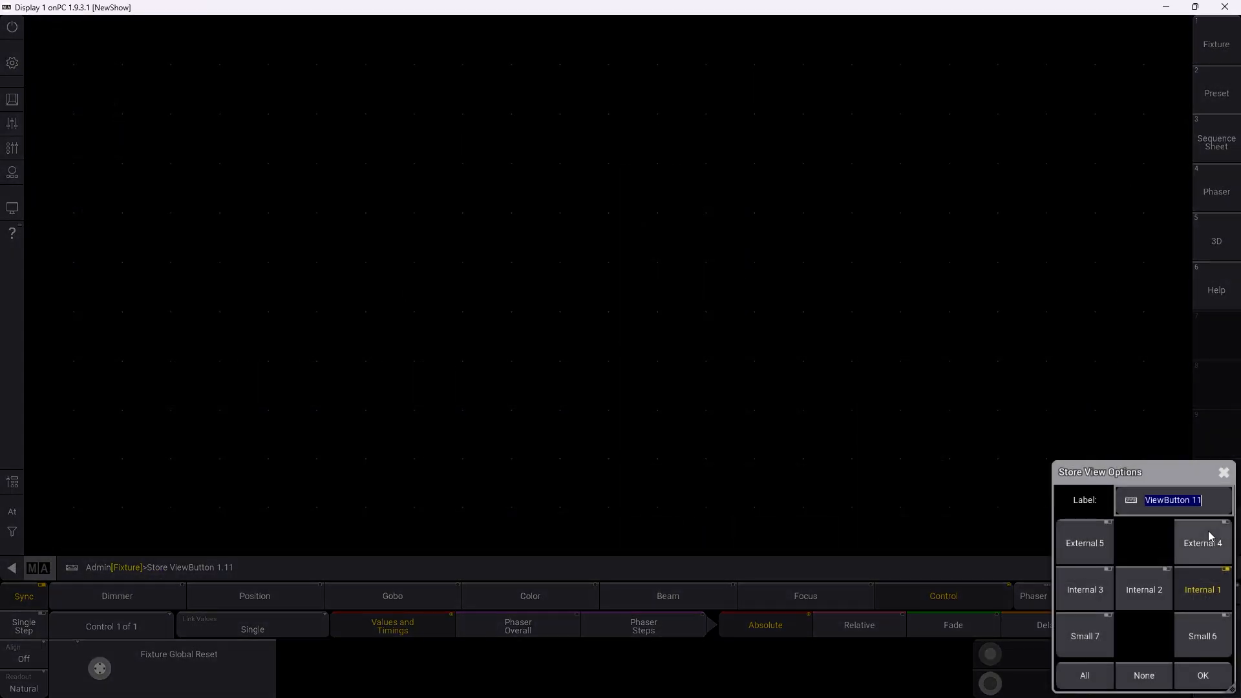
pyautogui.write('CLEAR')
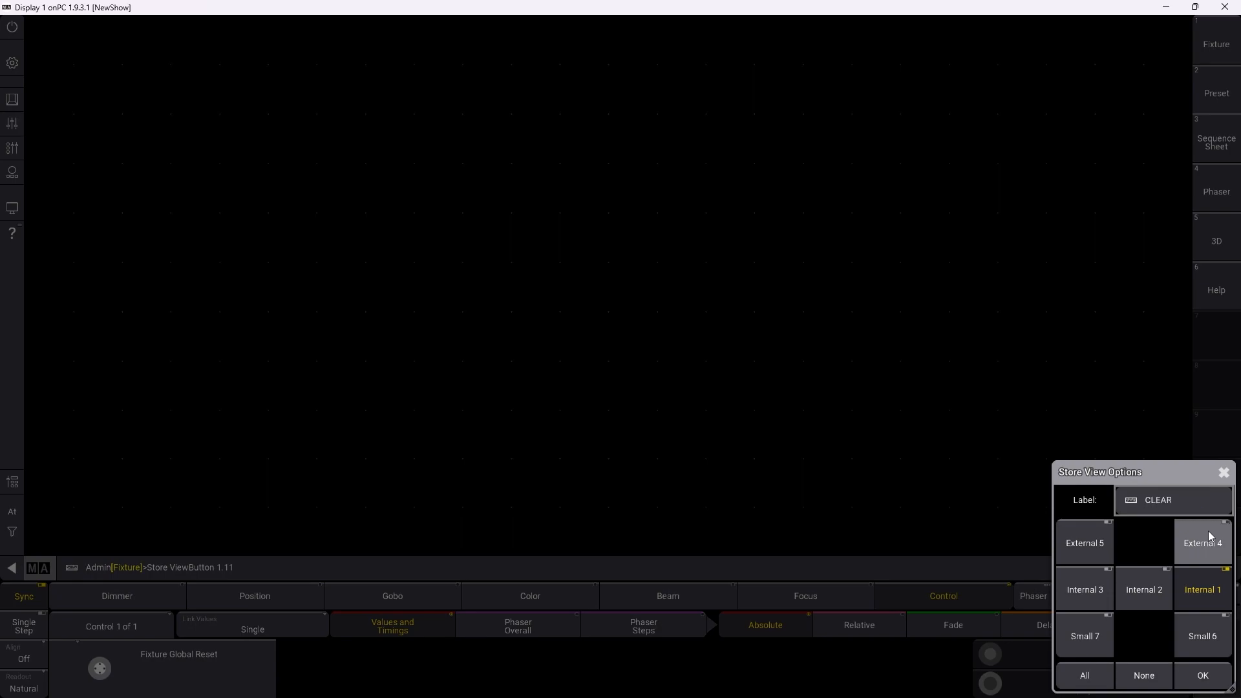
pyautogui.click(1201, 680)
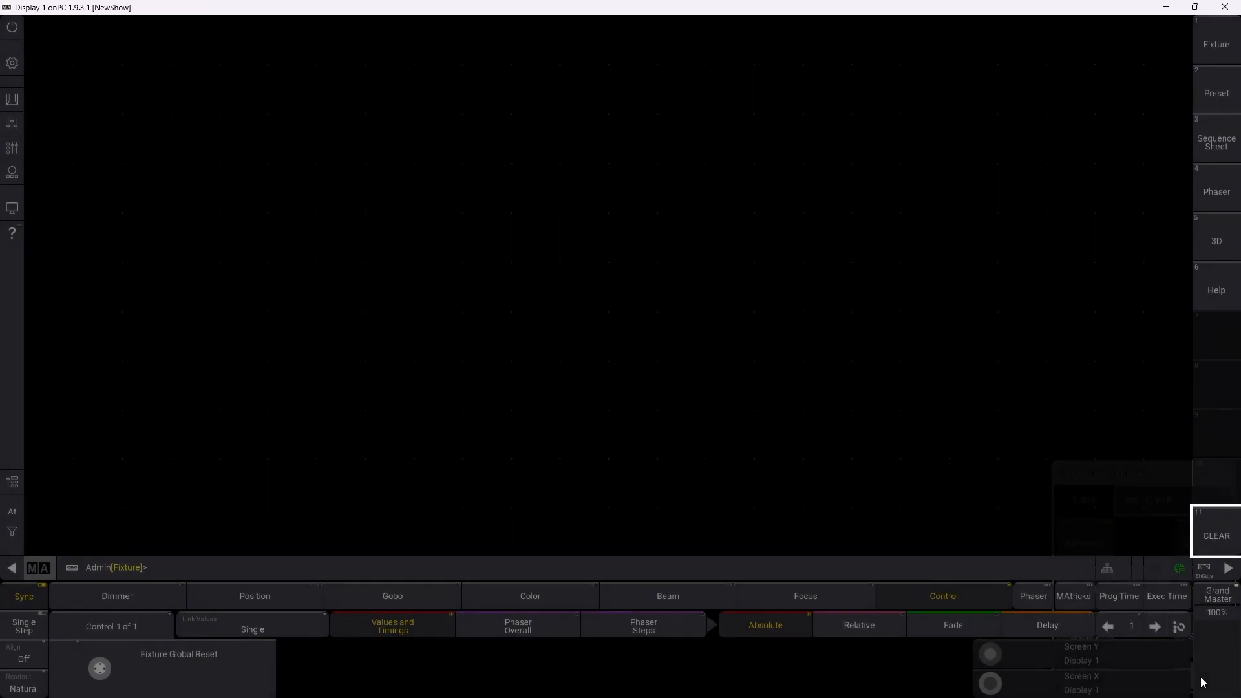
pyautogui.click(1216, 249)
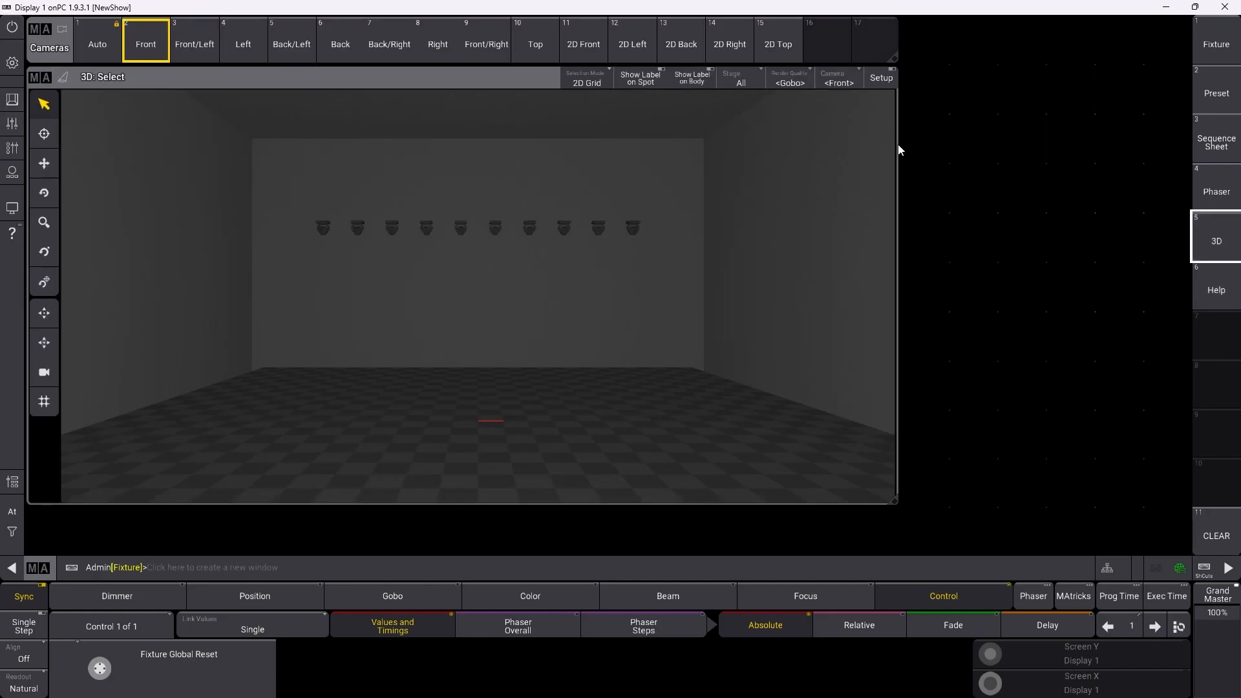
pyautogui.click(1208, 536)
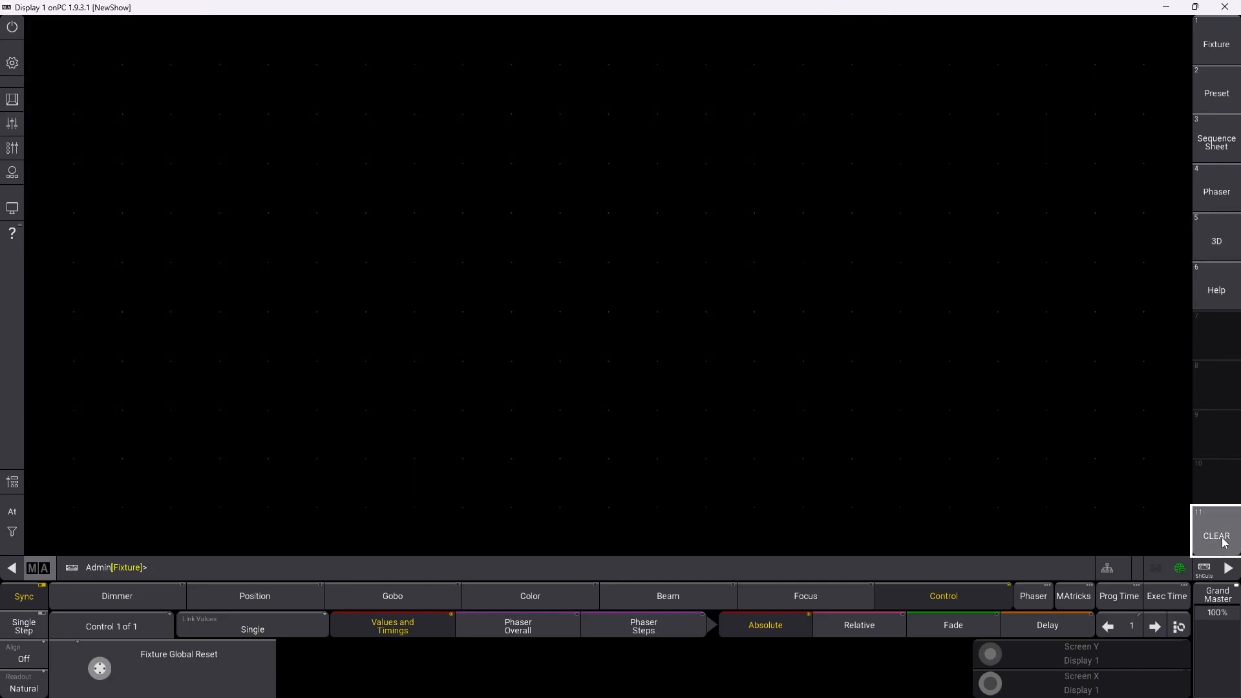
# Step: Add a Groups pool window in the upper-left corner of the empty workspace and resize it to one row of ten slots
pyautogui.click(30, 31)
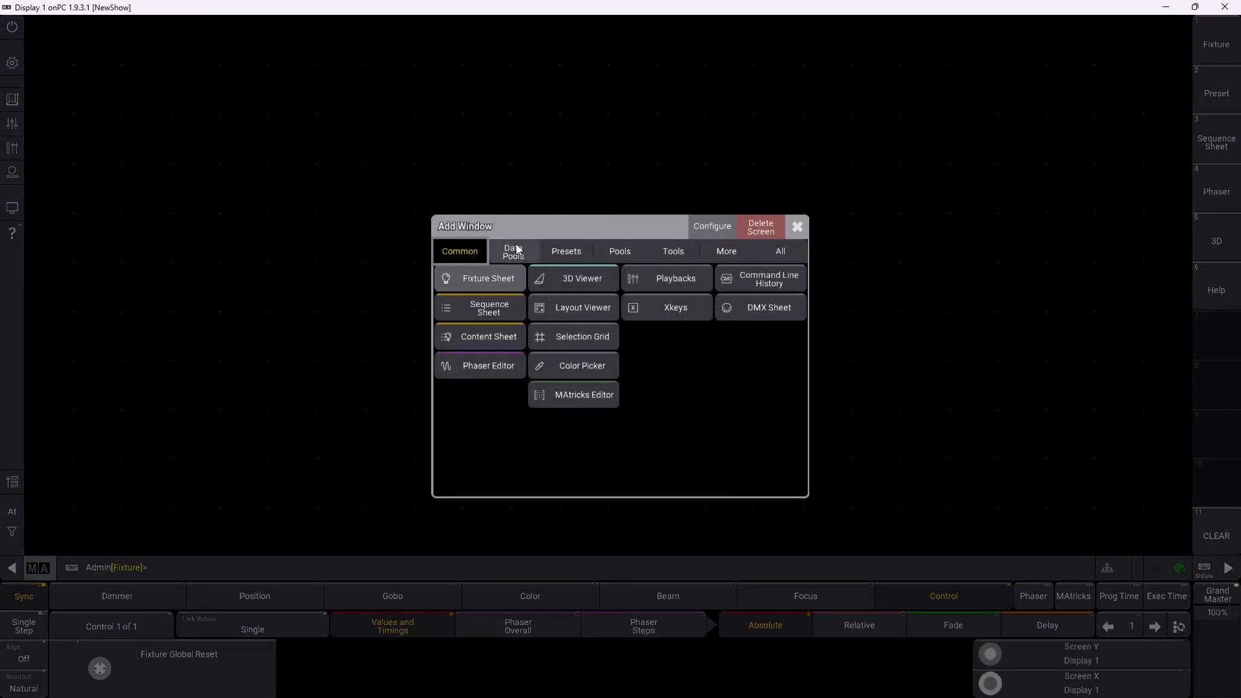
pyautogui.click(515, 252)
pyautogui.click(469, 310)
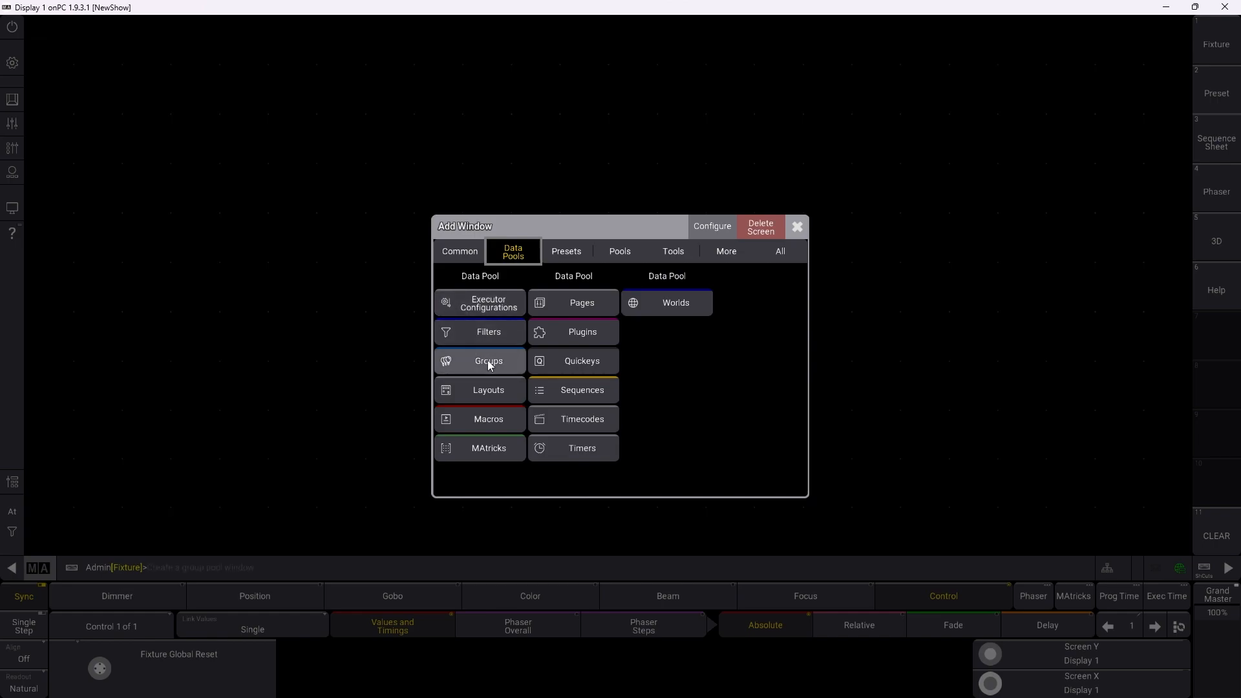
pyautogui.moveTo(1185, 548); pyautogui.dragTo(558, 63)
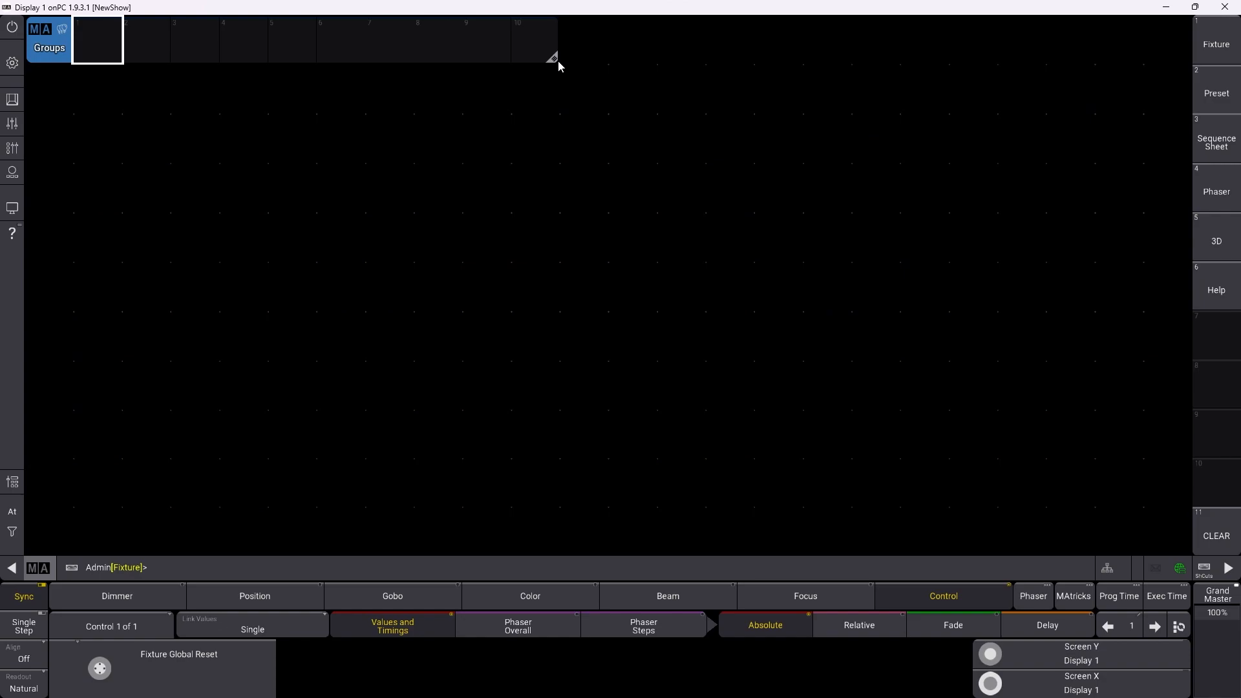
# Step: Add a 3D Viewer window beside the Groups pool and shorten it to about the upper half of the workspace
pyautogui.click(569, 24)
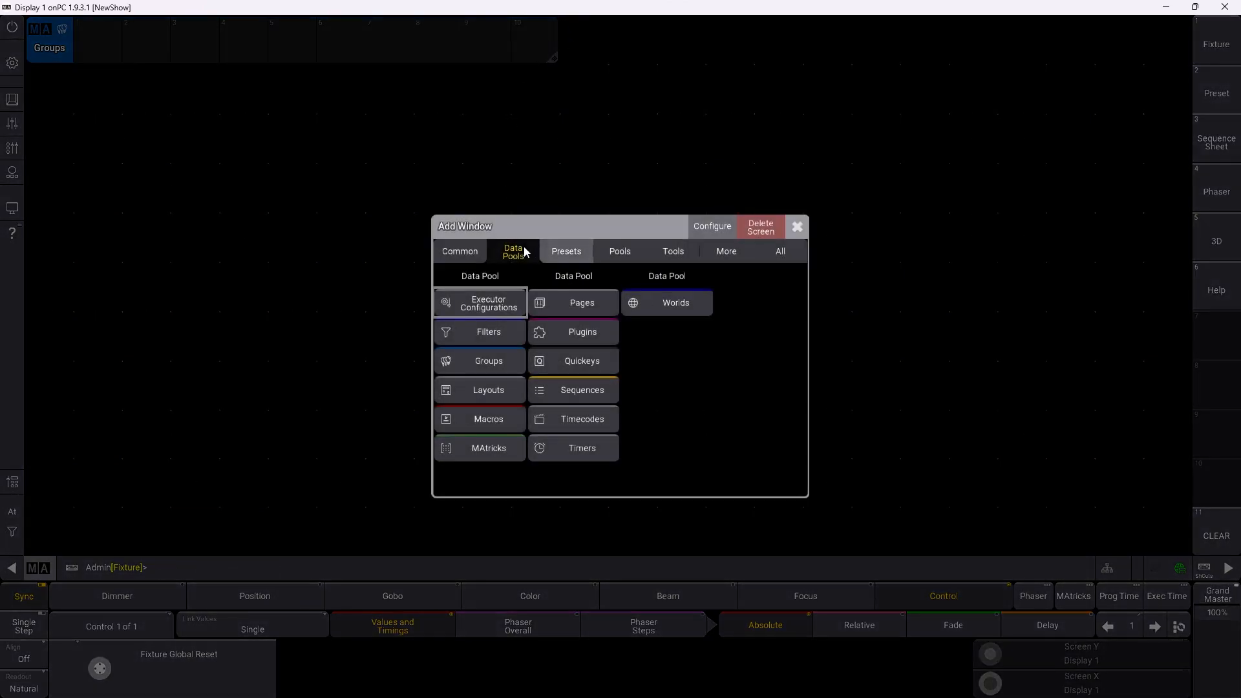
pyautogui.click(456, 253)
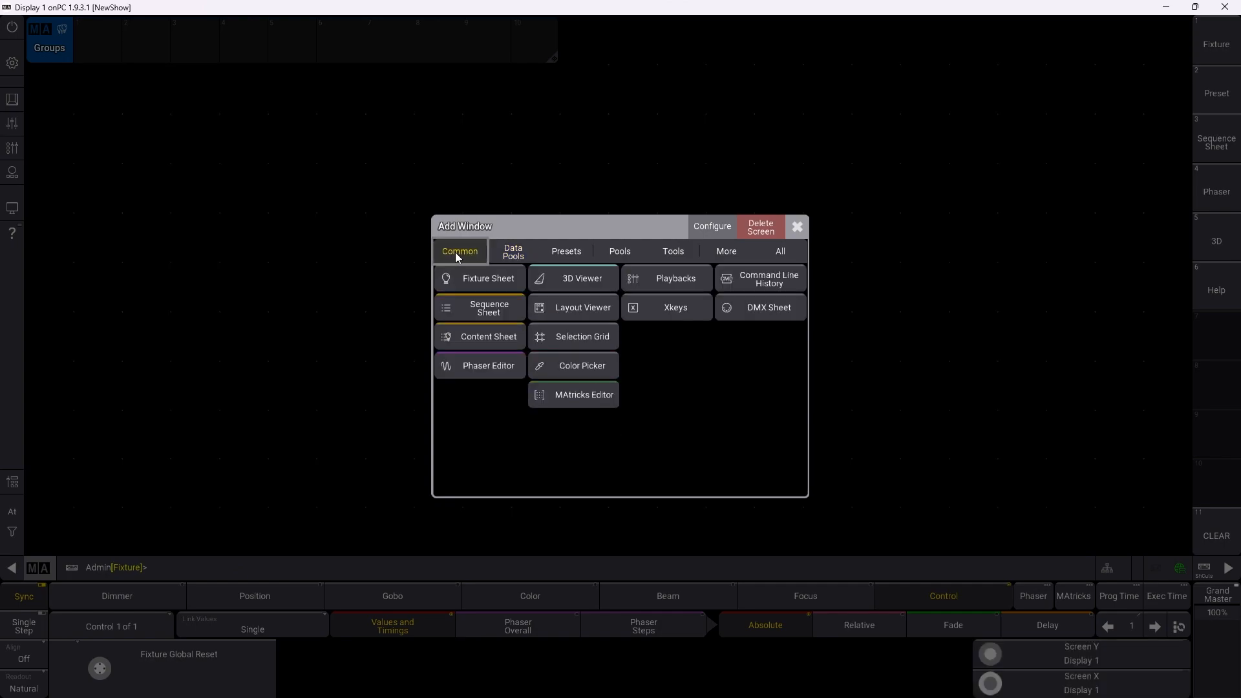
pyautogui.click(580, 282)
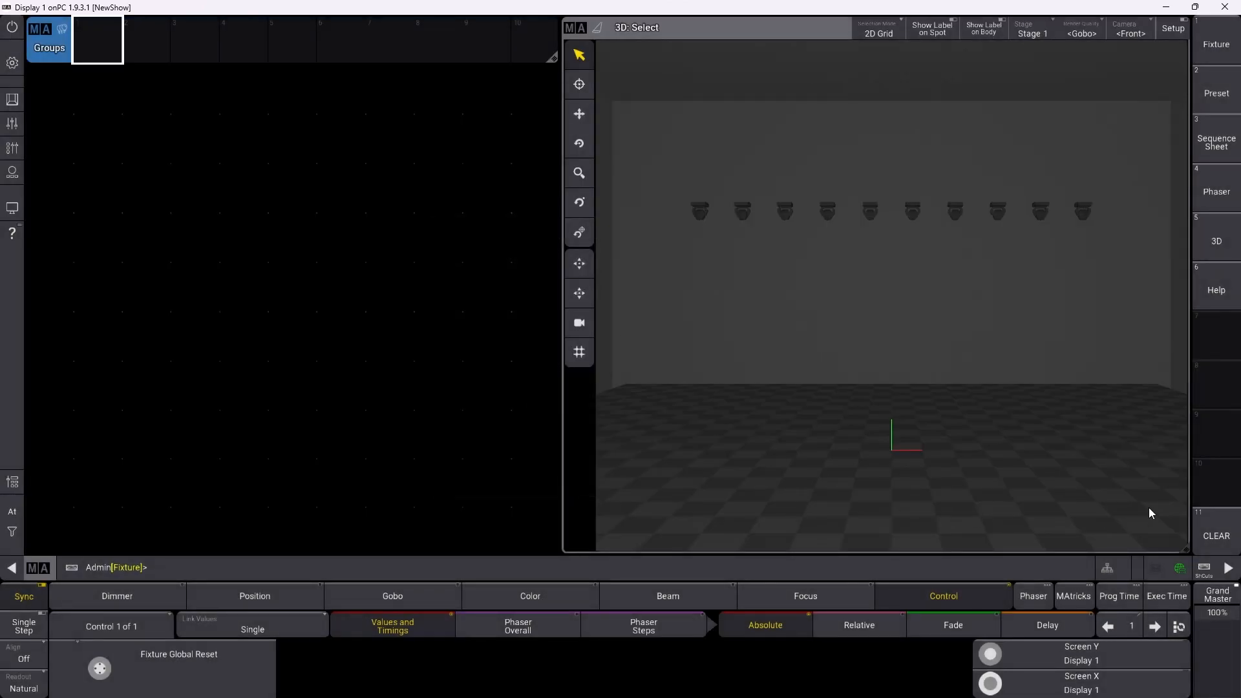
pyautogui.moveTo(1187, 550); pyautogui.dragTo(1193, 304)
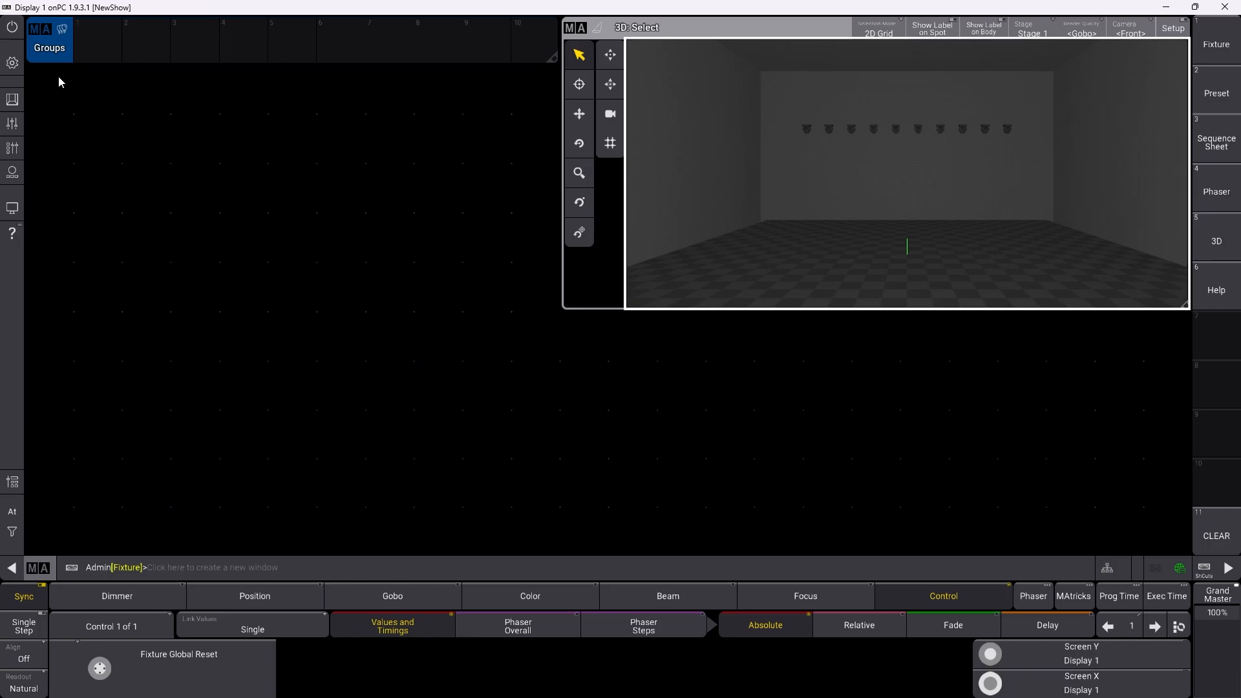
# Step: Add the Dimmer and Position preset pools below the Groups pool, each resized to one row of ten slots
pyautogui.click(37, 75)
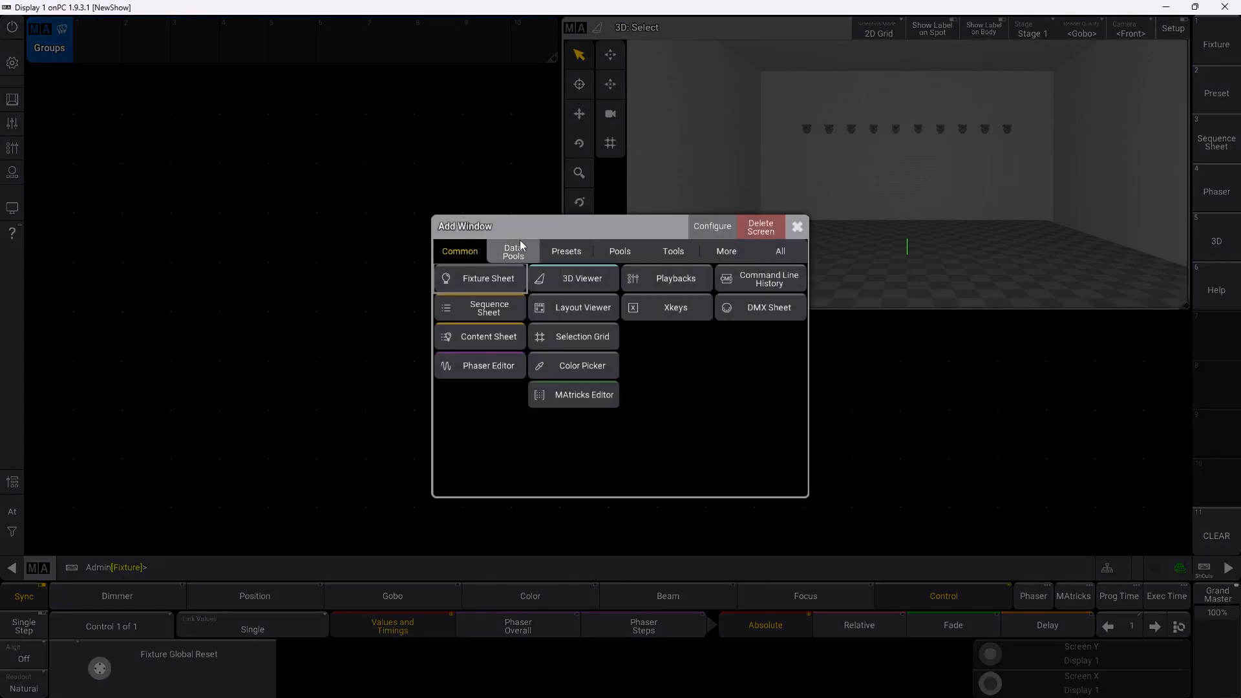
pyautogui.click(568, 253)
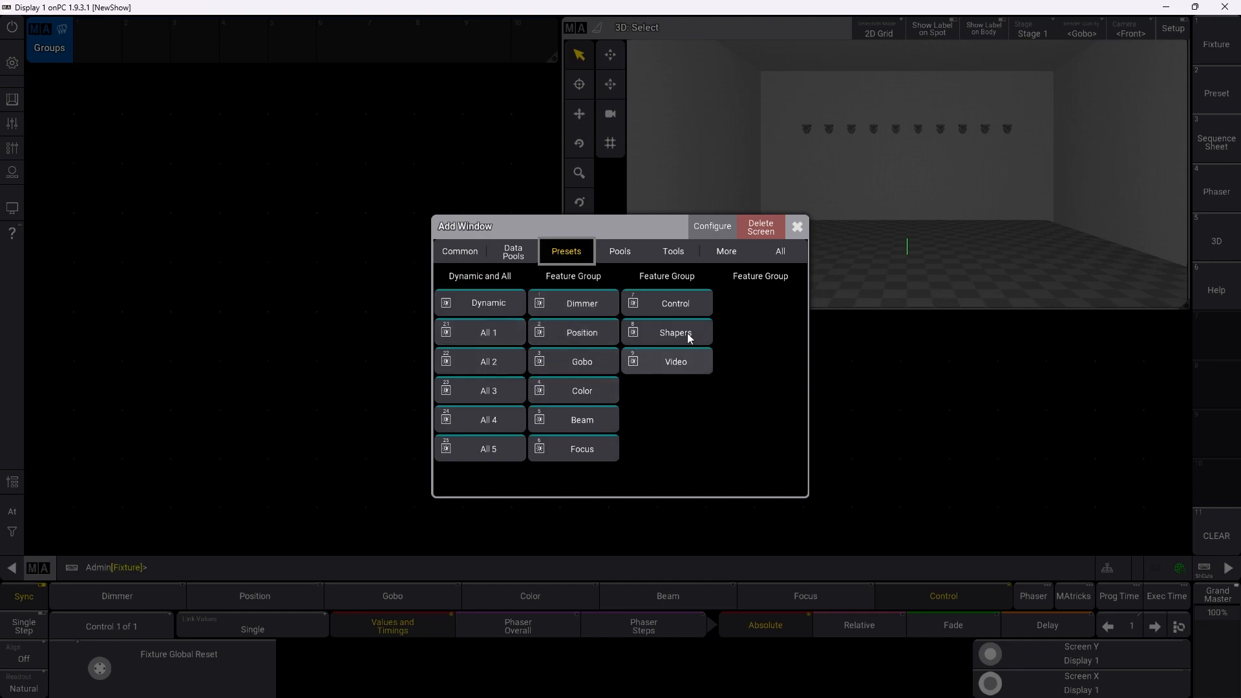
pyautogui.click(595, 307)
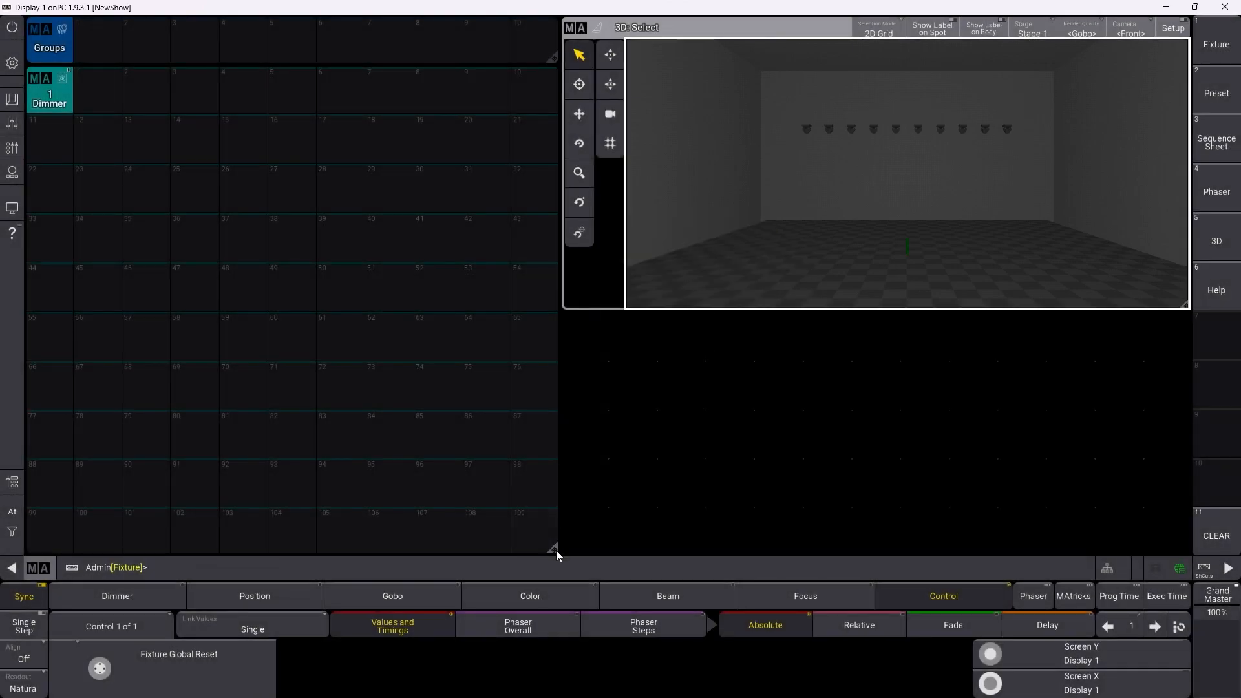
pyautogui.moveTo(554, 499); pyautogui.dragTo(566, 119)
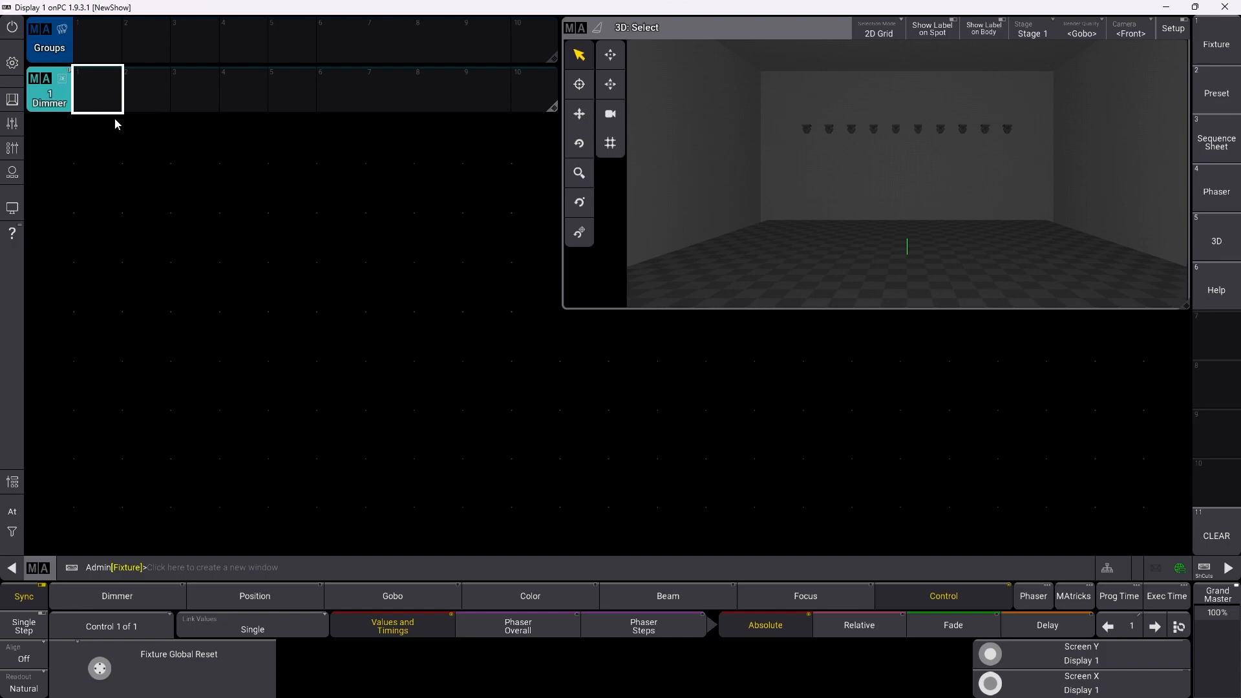
pyautogui.click(38, 129)
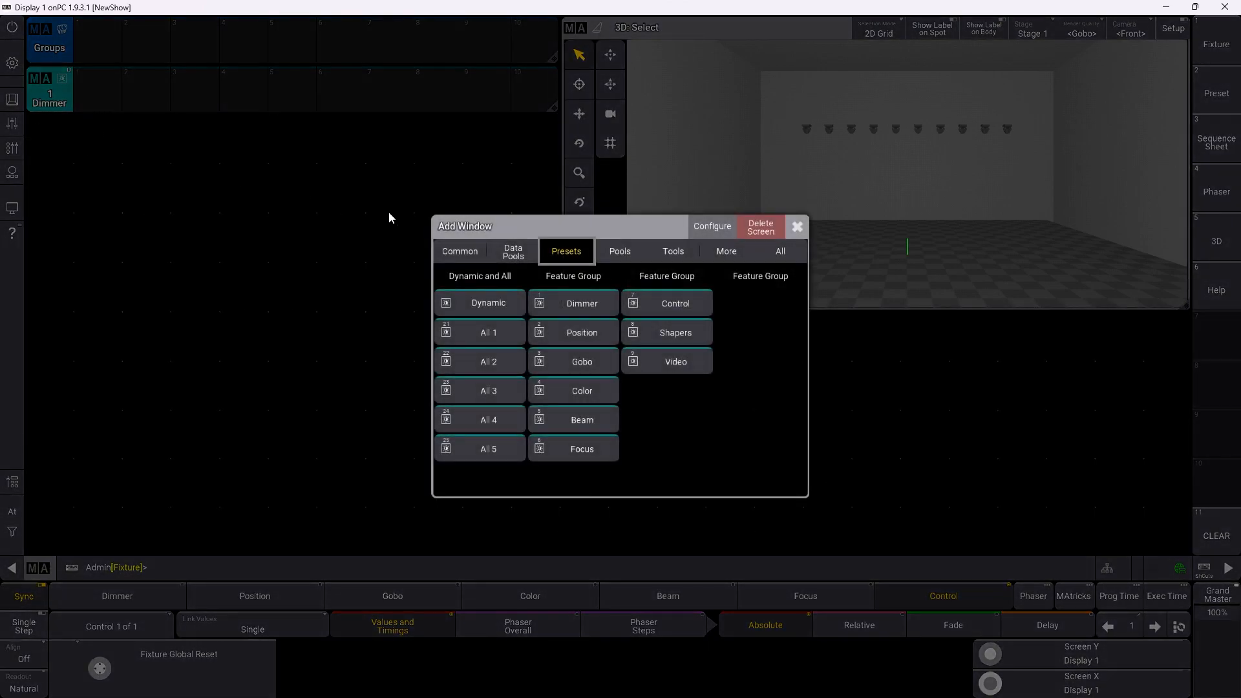
pyautogui.click(594, 332)
pyautogui.moveTo(552, 543); pyautogui.dragTo(565, 172)
# Step: Add the Gobo and Color preset pools below the Position pool, each resized to two rows at the Groups pool's width
pyautogui.click(37, 171)
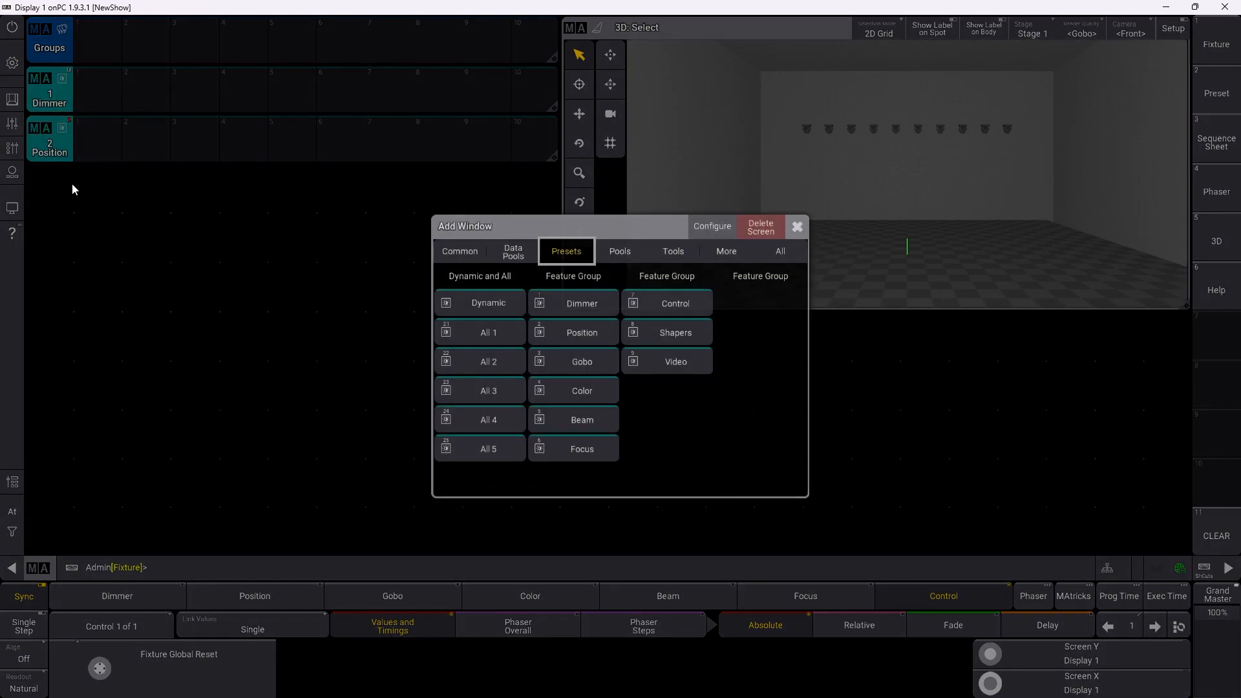
pyautogui.click(595, 363)
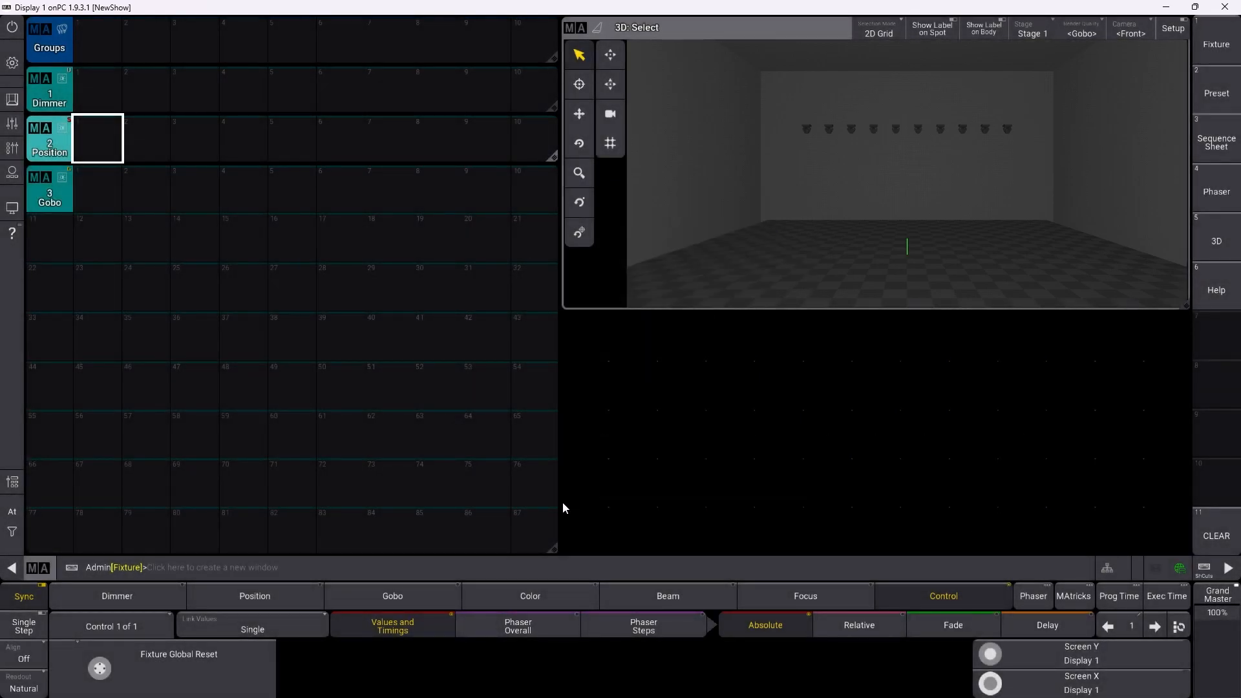
pyautogui.moveTo(553, 549); pyautogui.dragTo(565, 270)
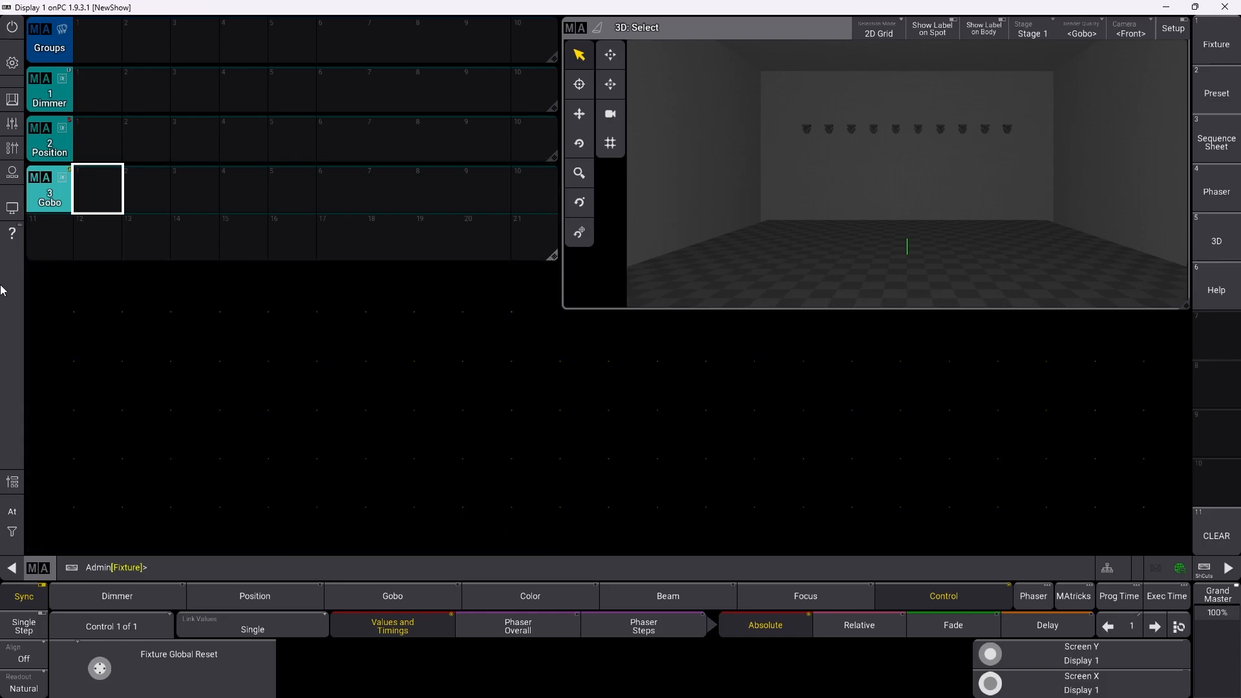
pyautogui.click(36, 274)
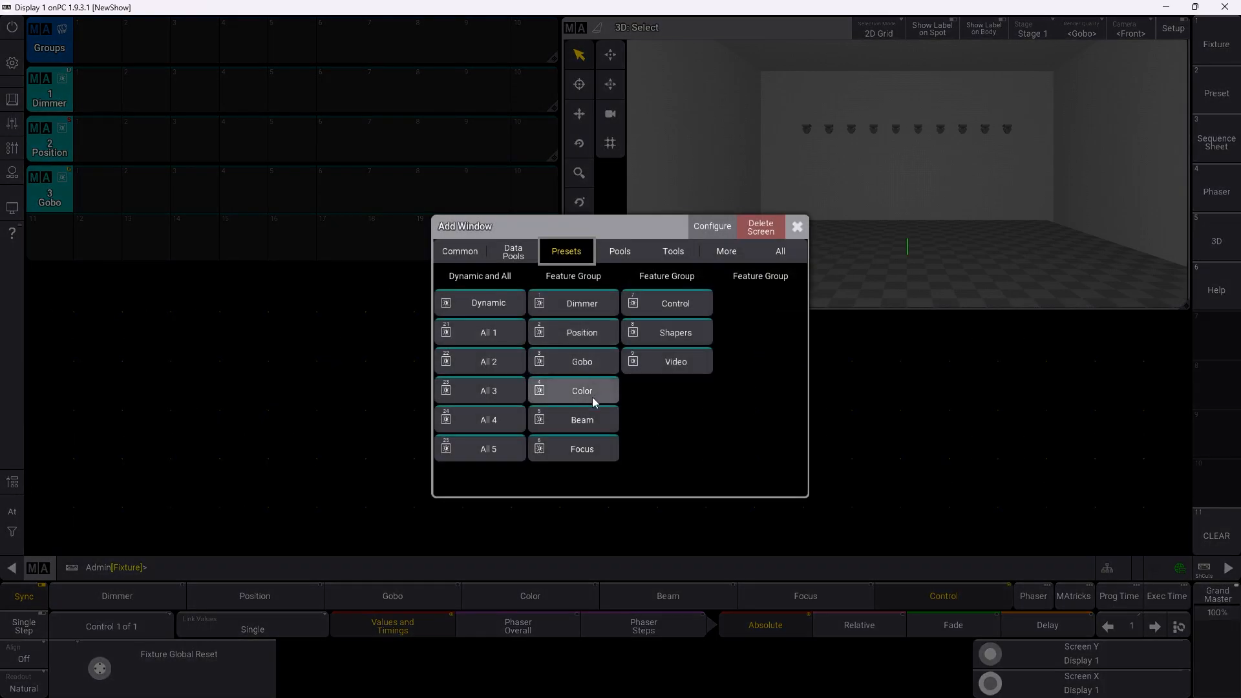
pyautogui.click(592, 393)
pyautogui.moveTo(553, 549); pyautogui.dragTo(557, 355)
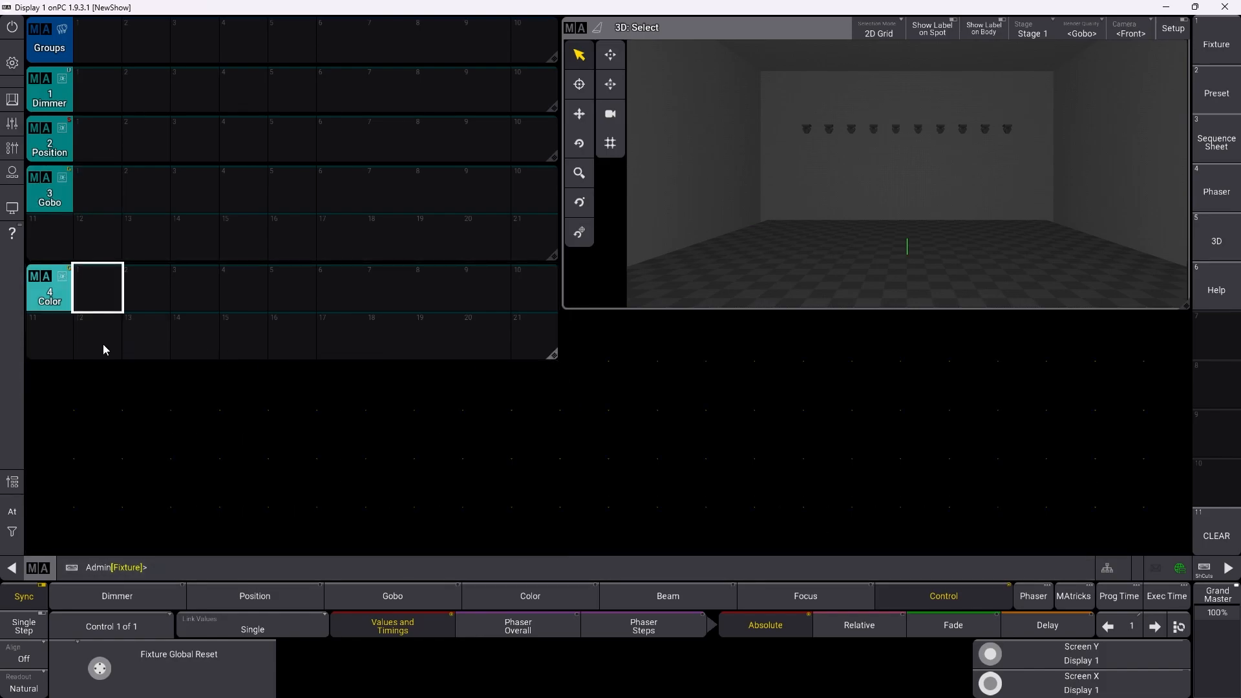
# Step: Add the Beam preset pool below the Color pool and resize it to one row of ten slots
pyautogui.click(41, 370)
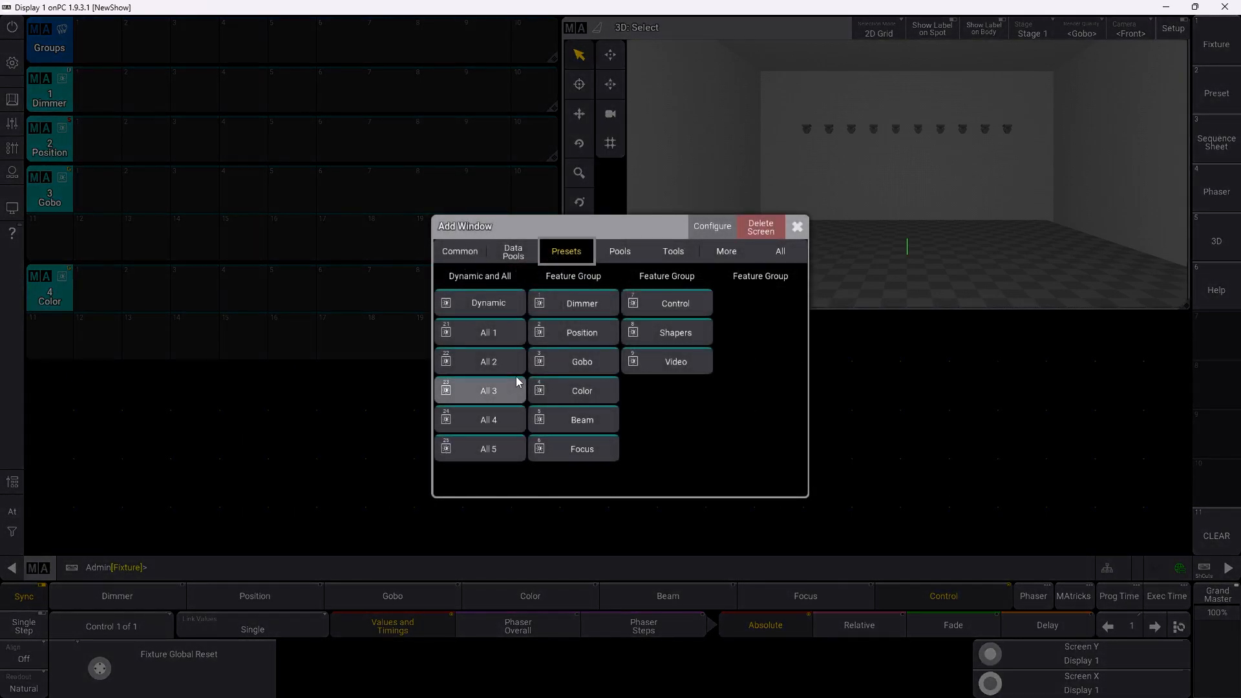
pyautogui.click(600, 420)
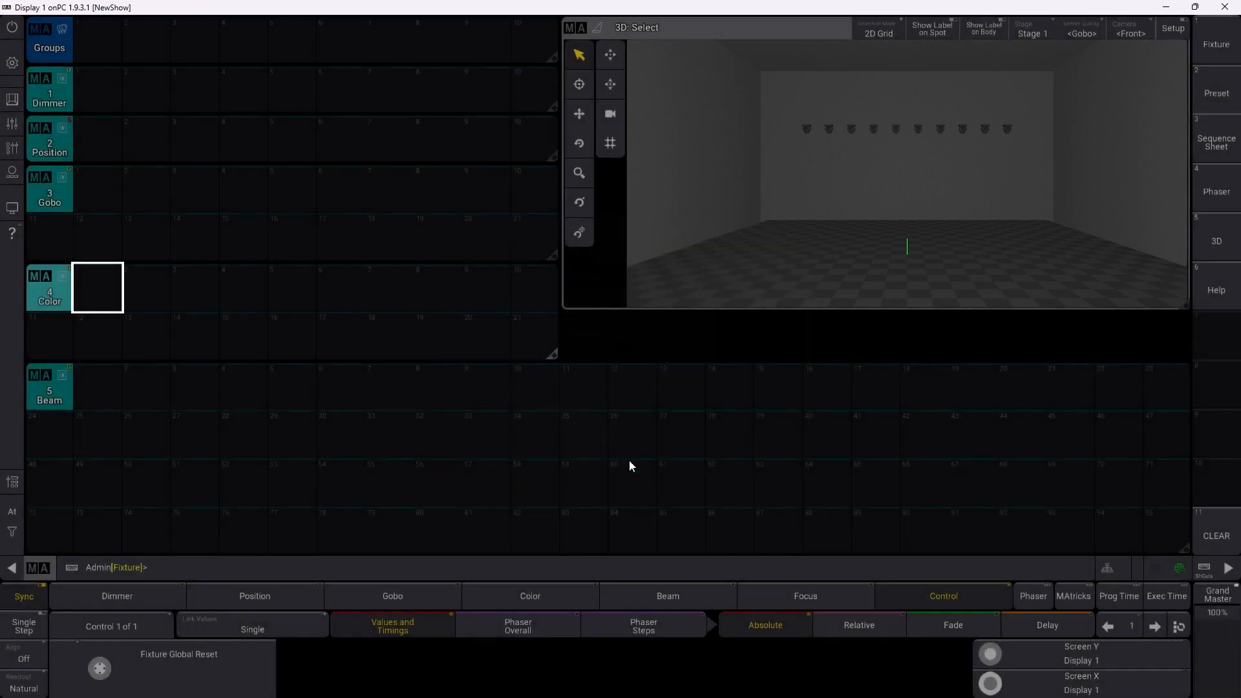
pyautogui.moveTo(1188, 549)
pyautogui.mouseDown()
pyautogui.moveTo(577, 440)
pyautogui.moveTo(557, 408)
pyautogui.mouseUp()
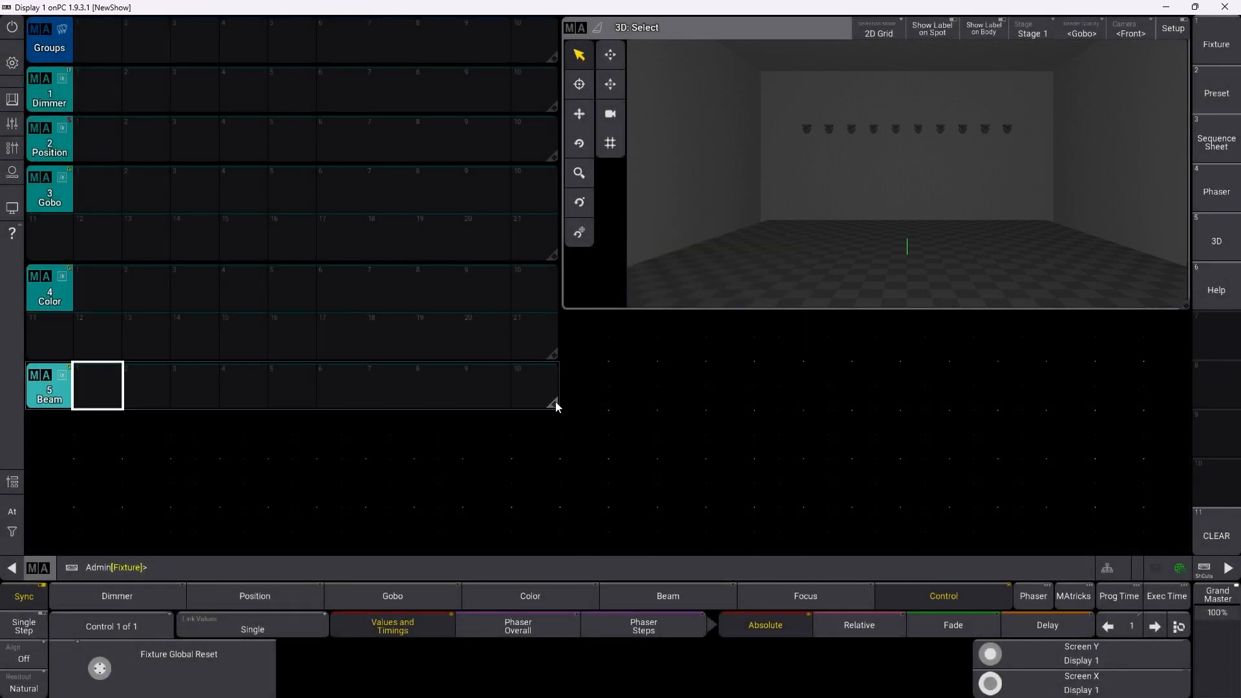
# Step: Add the Focus preset pool below the Beam pool and resize it to one row of ten slots
pyautogui.click(42, 430)
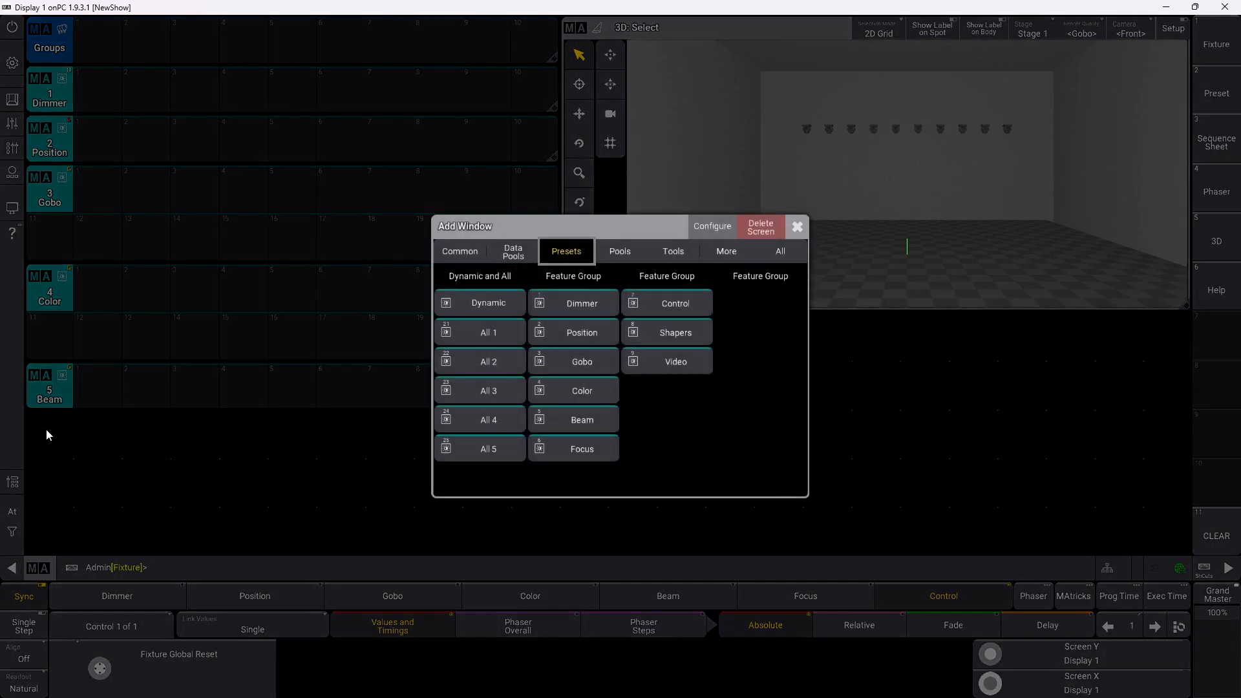
pyautogui.click(589, 449)
pyautogui.moveTo(1189, 549); pyautogui.dragTo(558, 452)
# Step: Add a Color Picker window below the 3D Viewer and switch it from CIE to the rectangular spectrum display
pyautogui.click(570, 330)
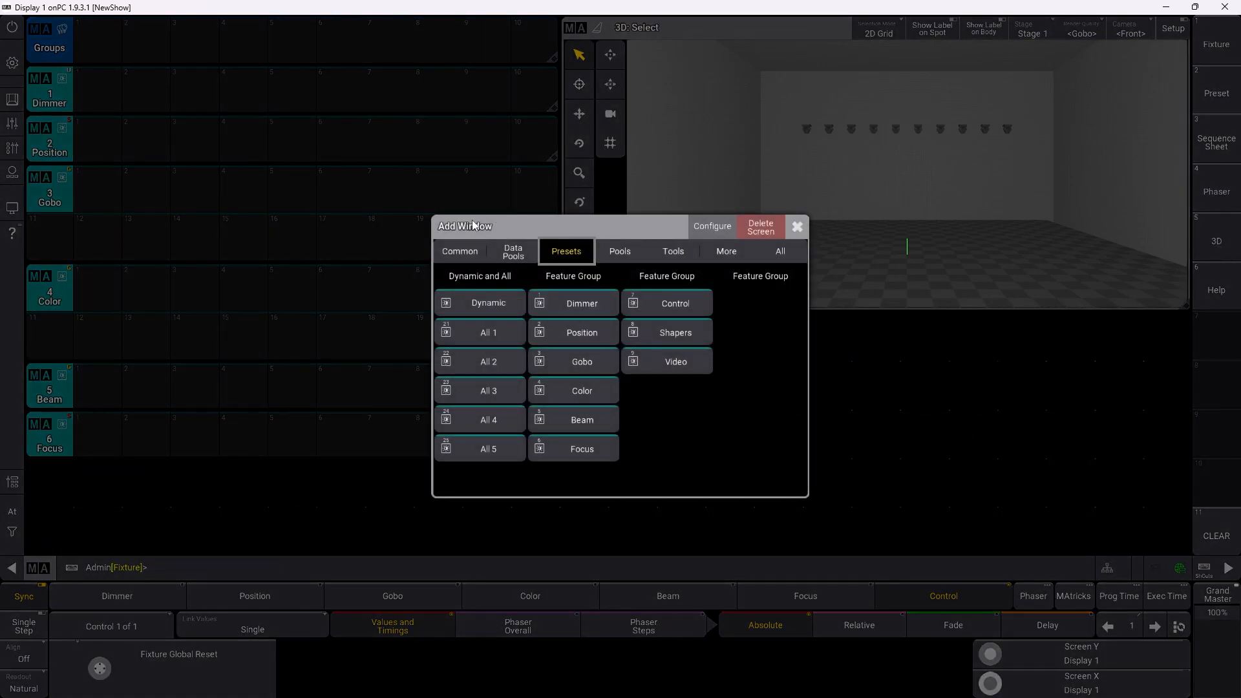
pyautogui.click(455, 253)
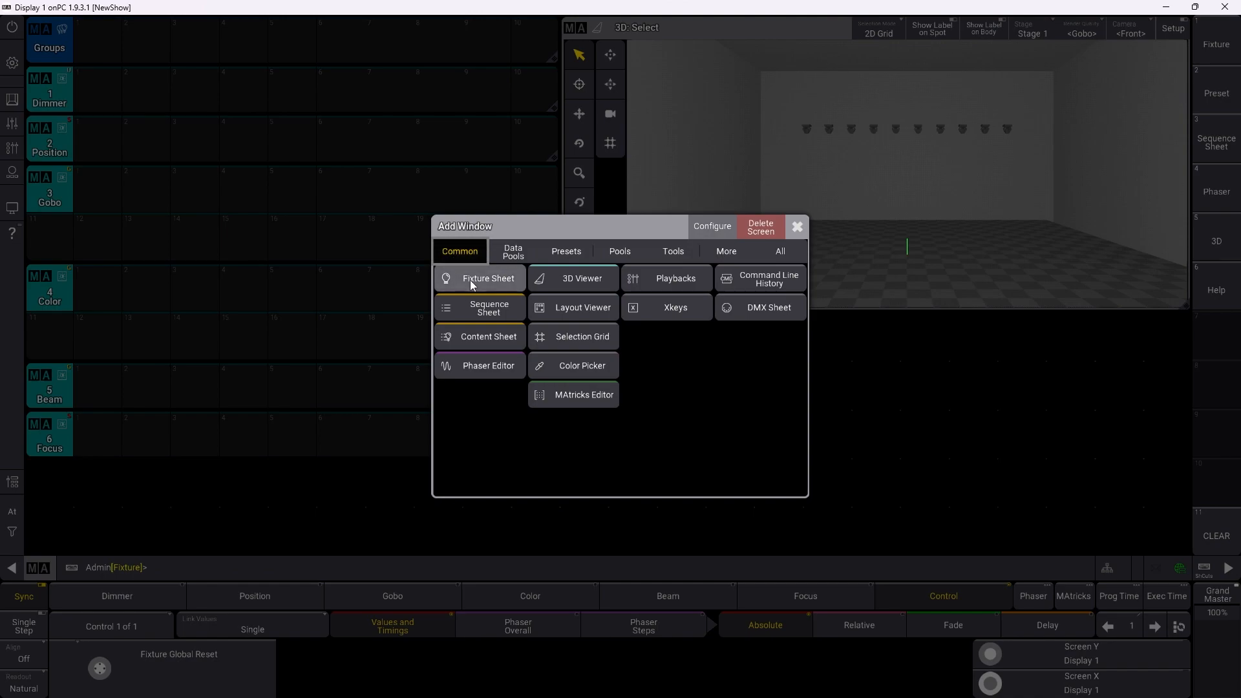
pyautogui.click(585, 365)
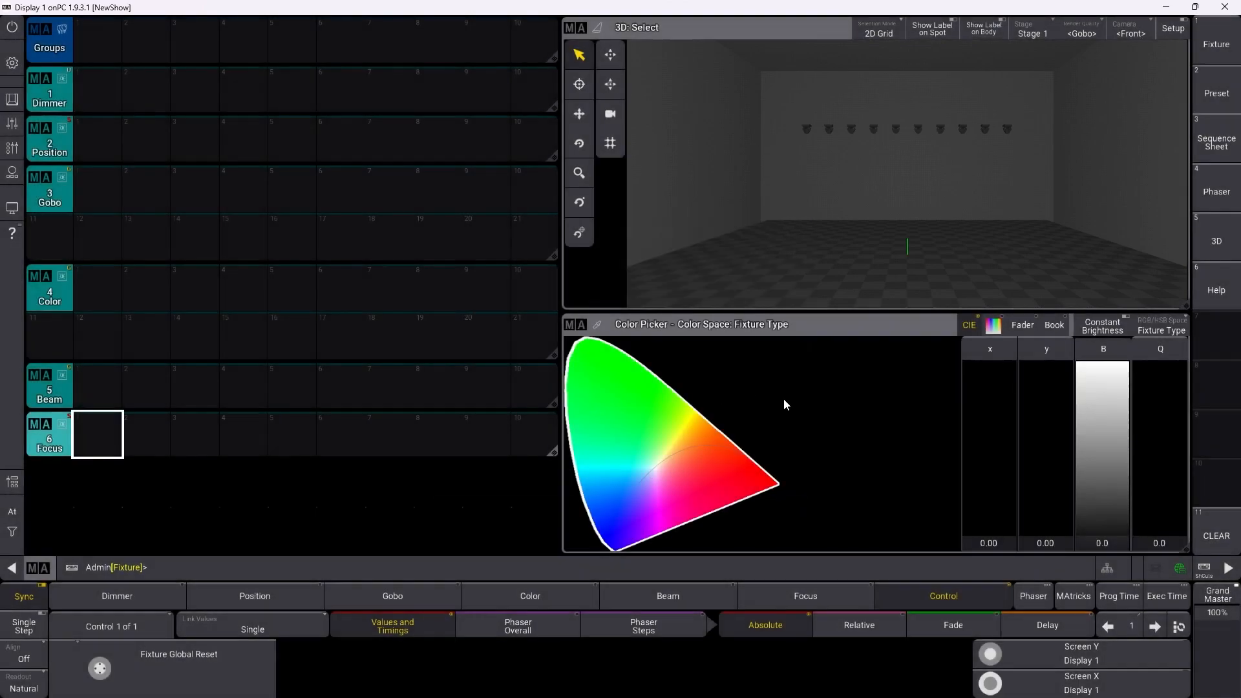
pyautogui.click(995, 327)
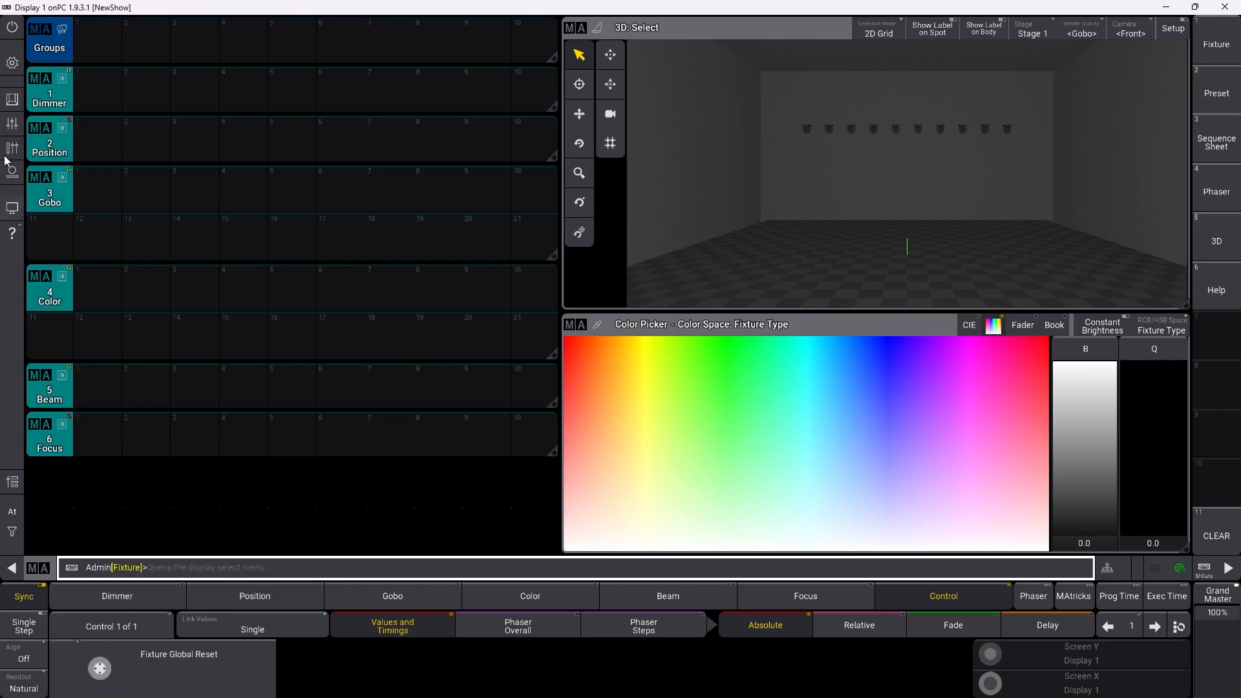
# Step: Add the Macros data pool in the empty space below the Focus pool
pyautogui.click(31, 466)
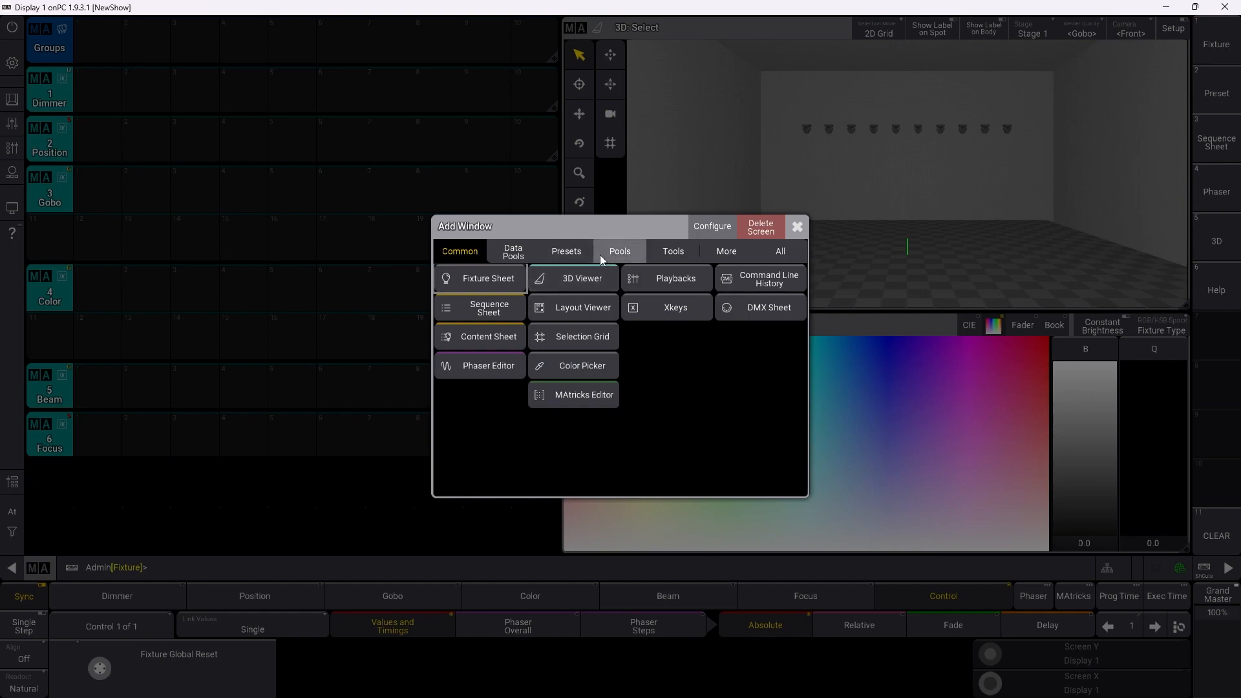
pyautogui.click(617, 252)
pyautogui.click(523, 252)
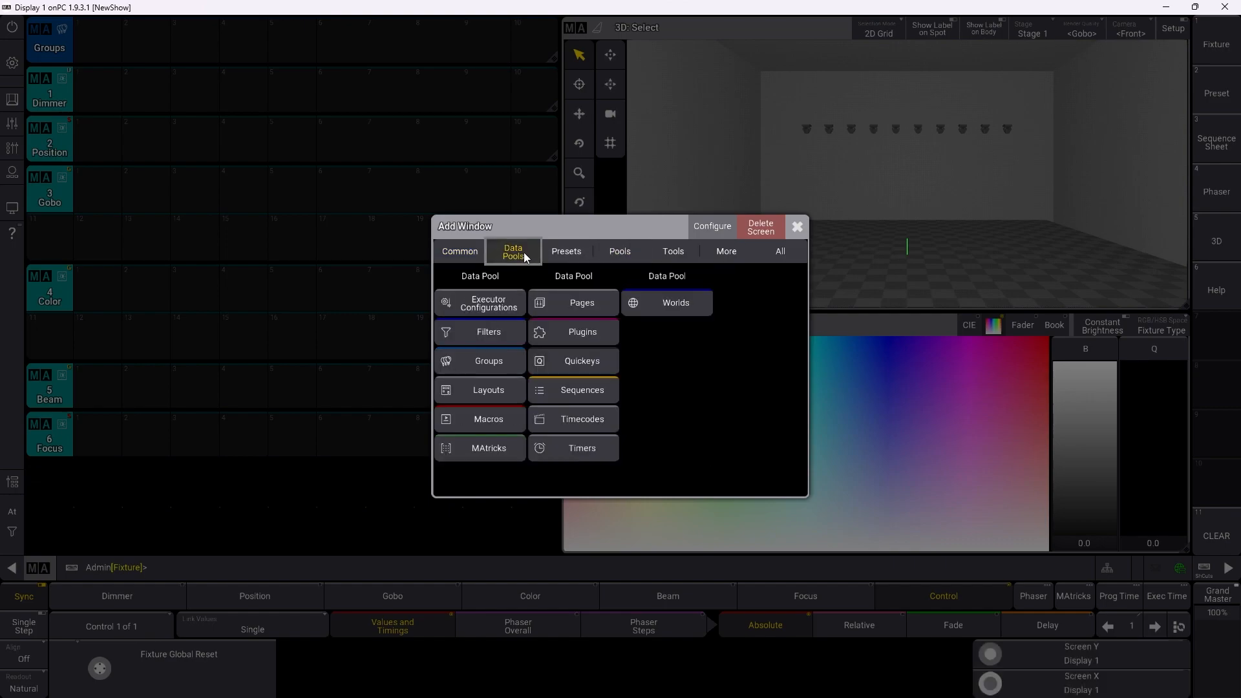
pyautogui.click(483, 414)
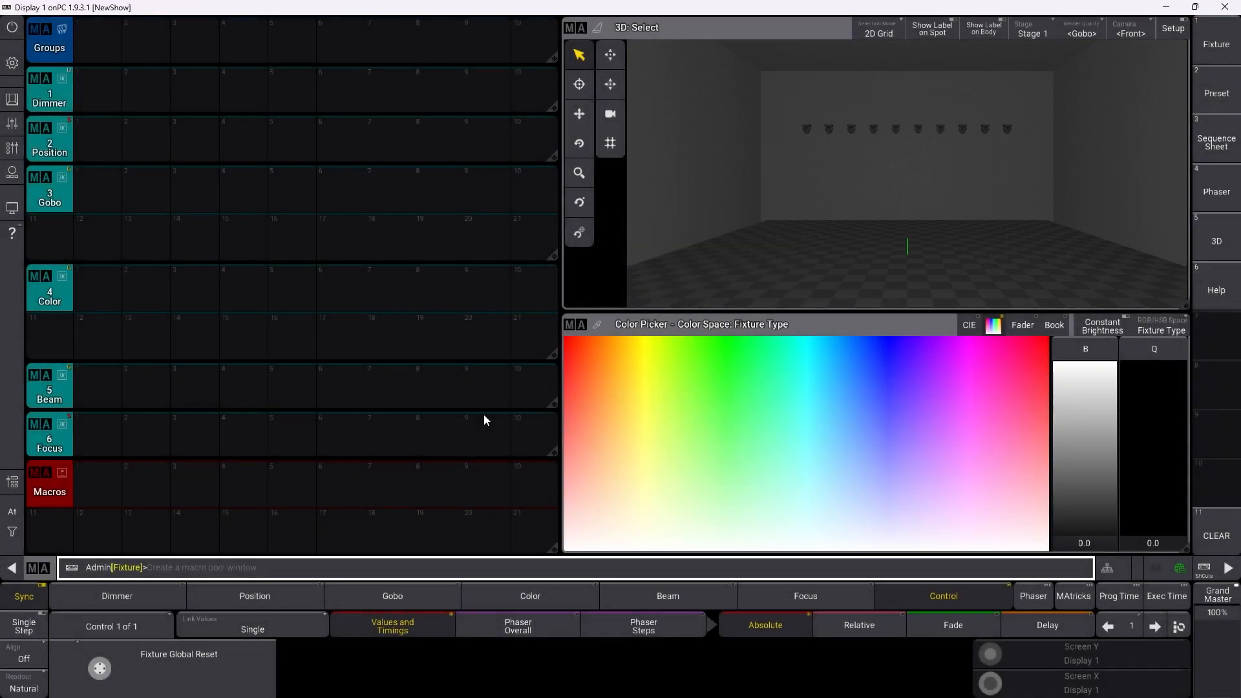
# Step: Store the current window layout over the existing Preset view
pyautogui.click(11, 99)
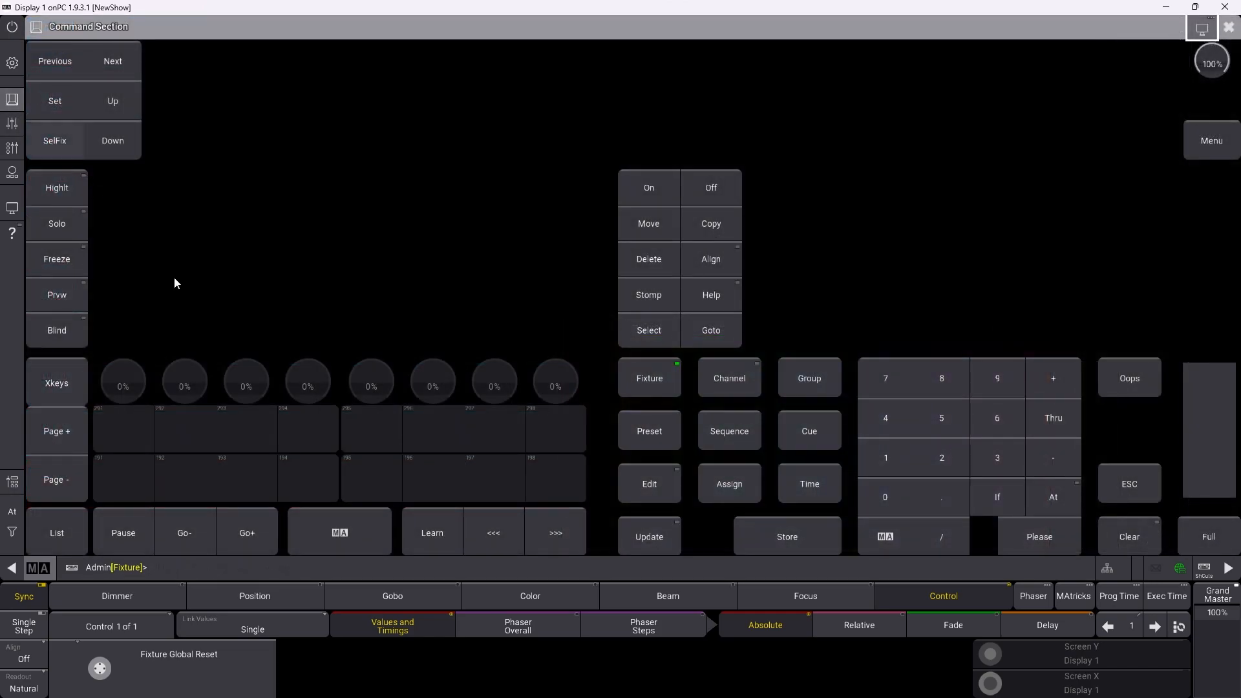
pyautogui.click(791, 538)
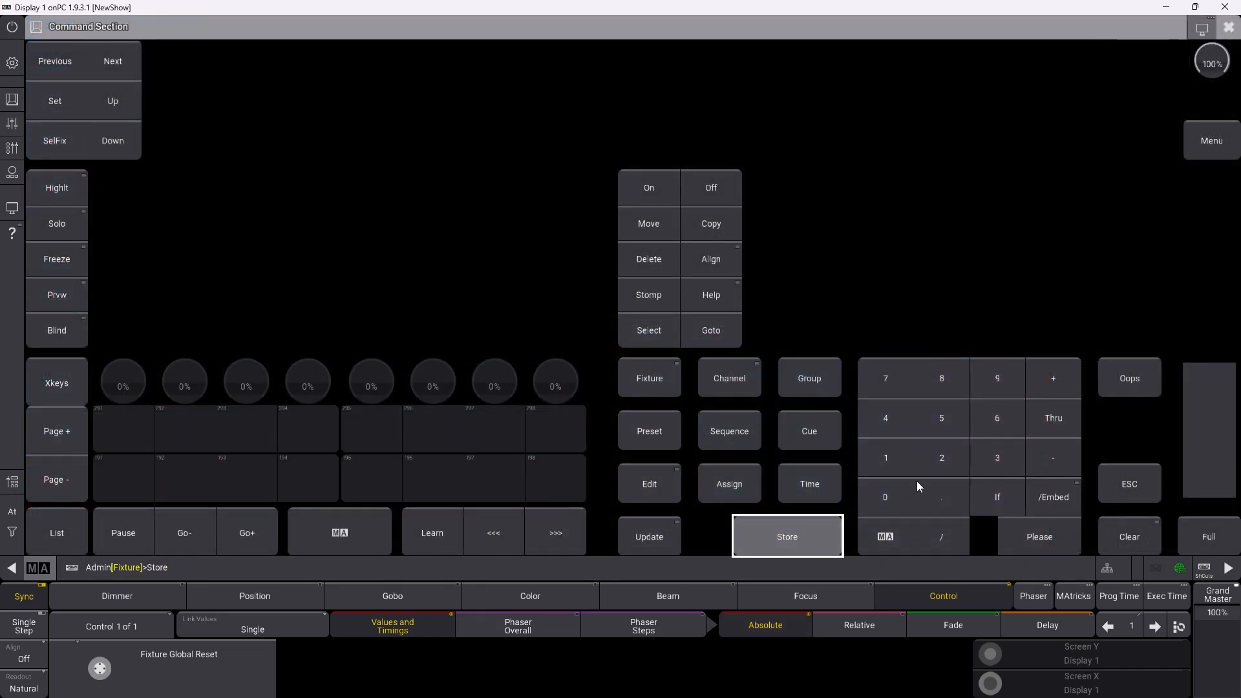
pyautogui.click(1229, 26)
pyautogui.click(1217, 93)
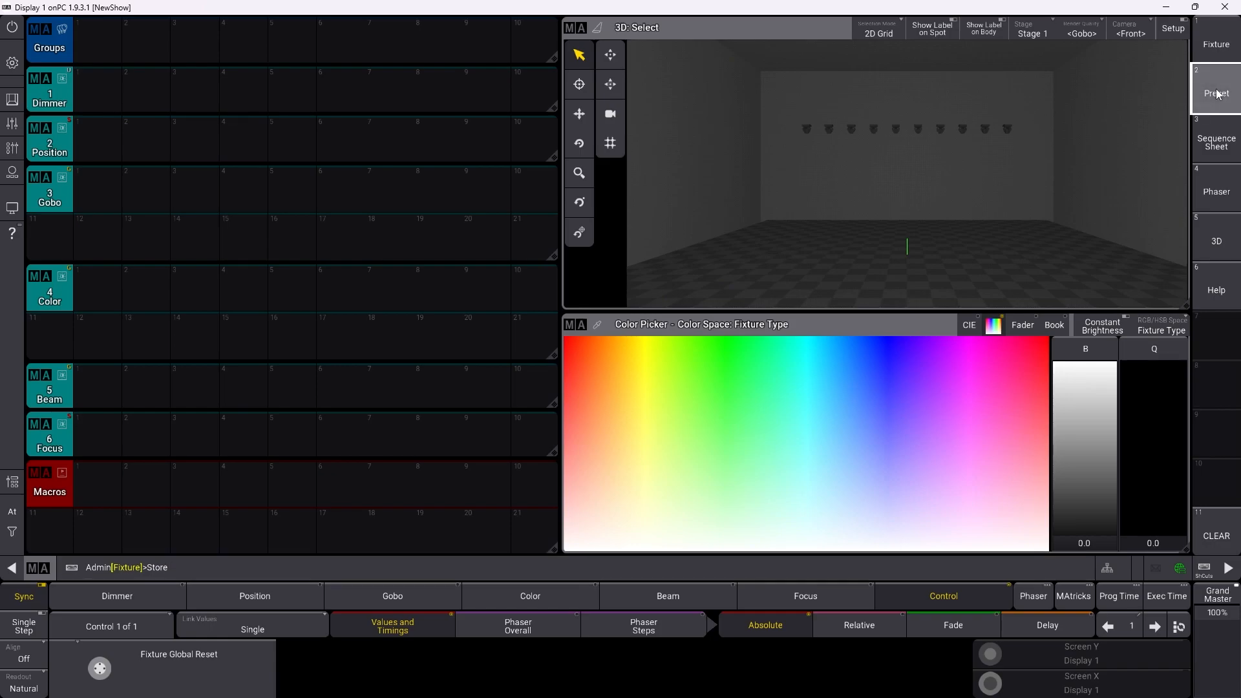
# Step: Check the stored layout by switching to other views, including Help, and recalling the Preset view
pyautogui.click(1207, 310)
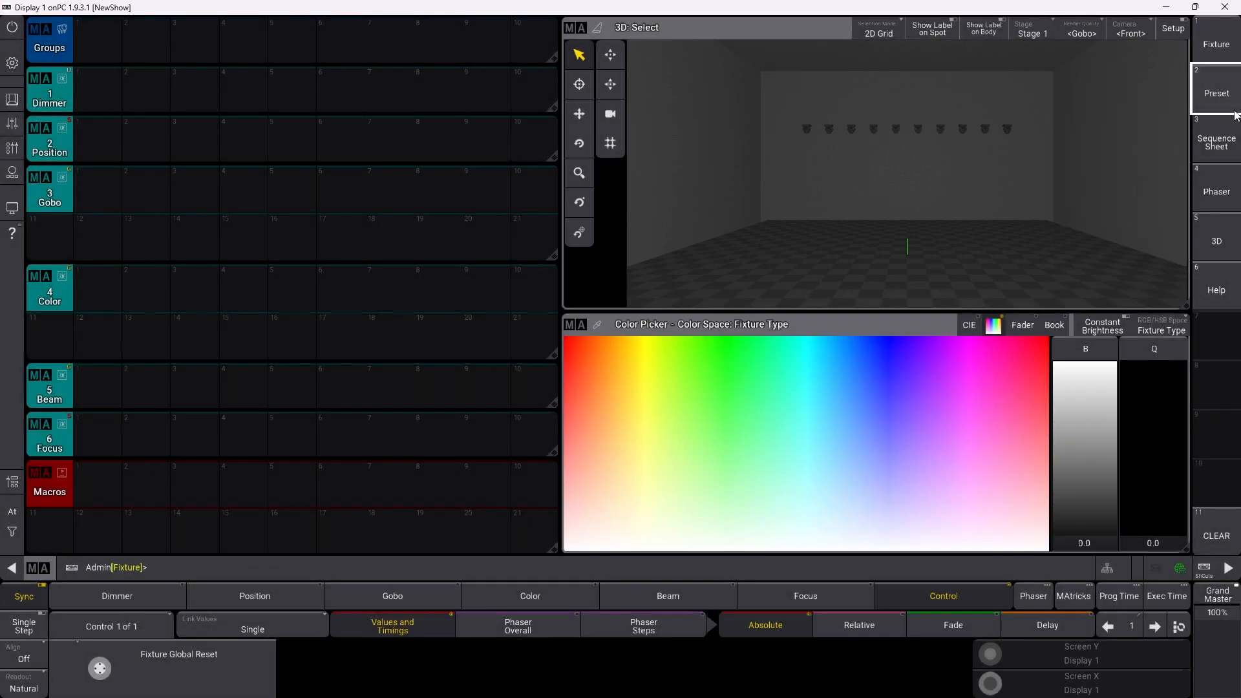
pyautogui.click(1217, 192)
pyautogui.click(1214, 271)
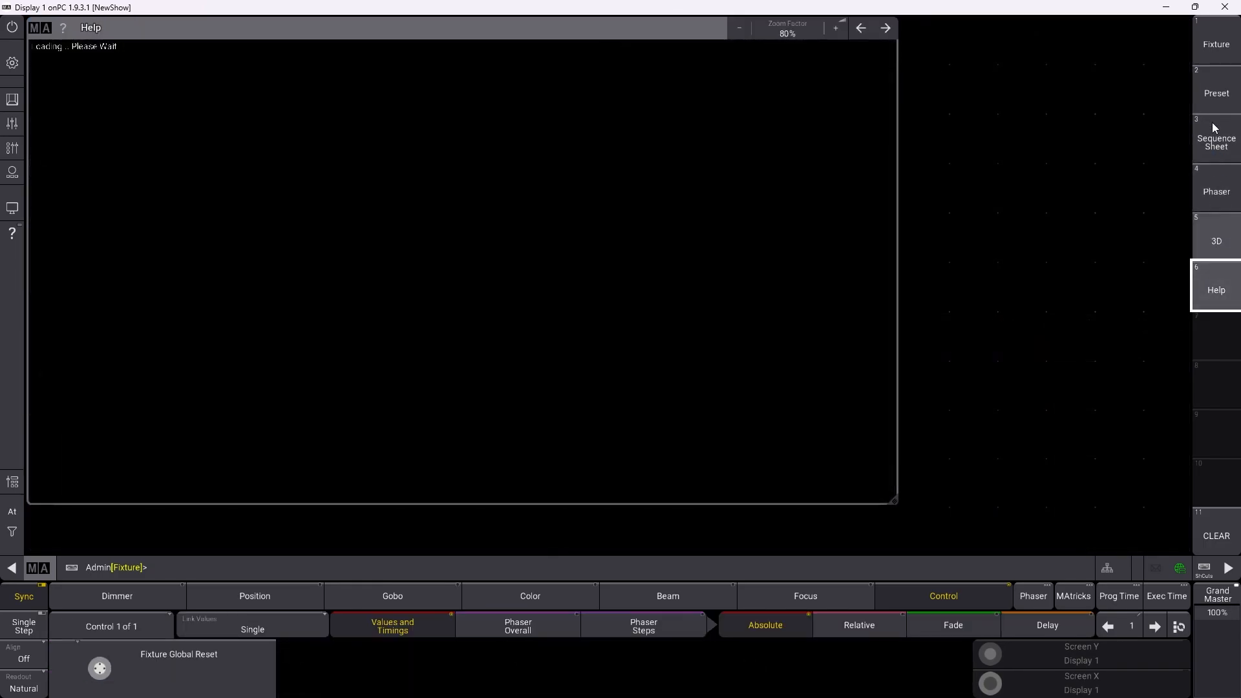
pyautogui.click(1219, 94)
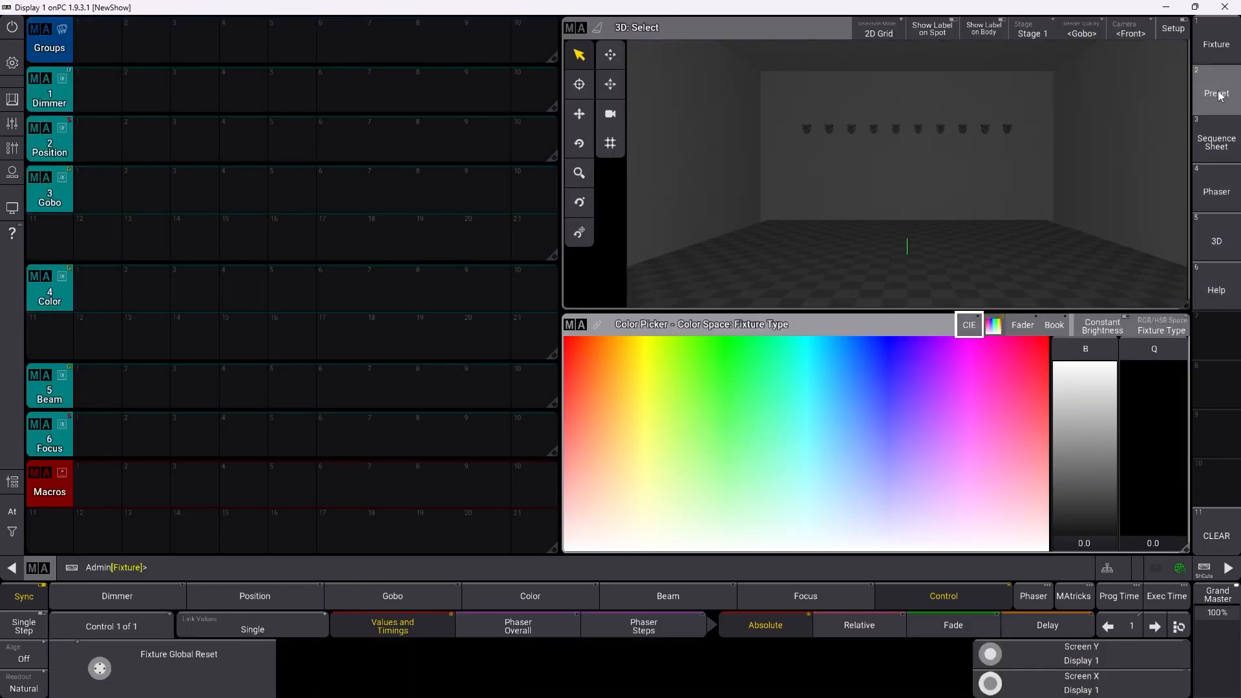
# Step: Select fixtures 101 thru 110 and store them as group 1 in the Groups pool
pyautogui.click(175, 568)
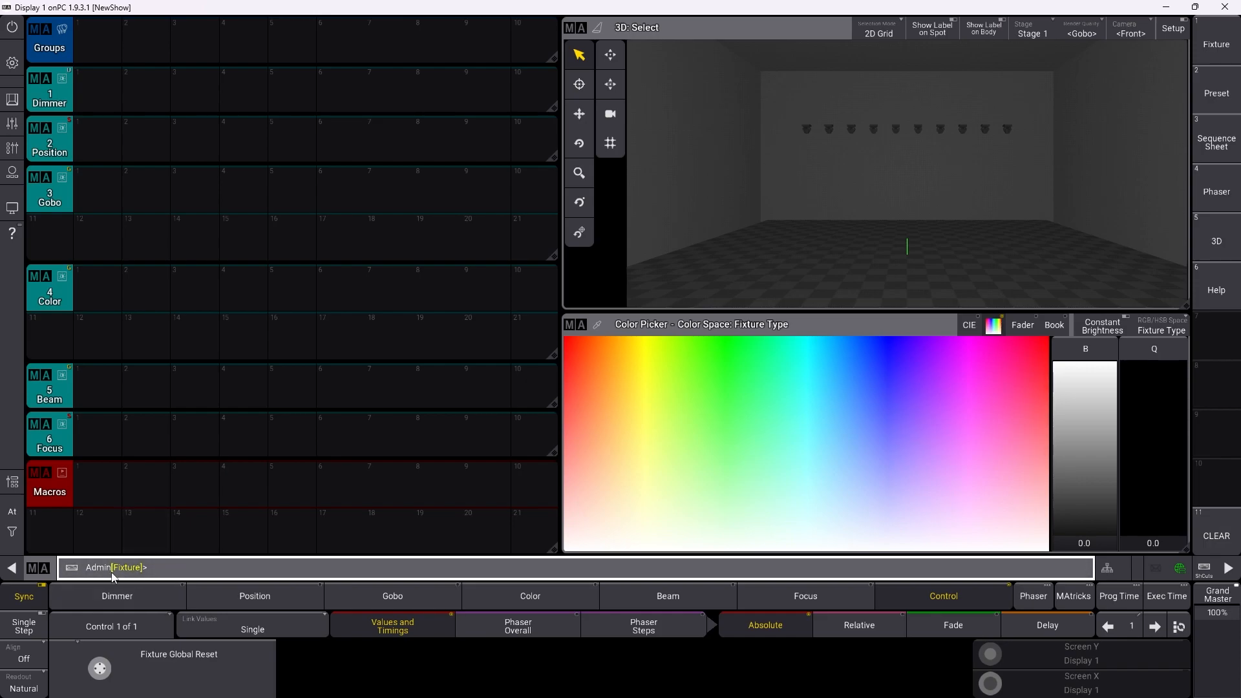
pyautogui.write('101 thru 110')
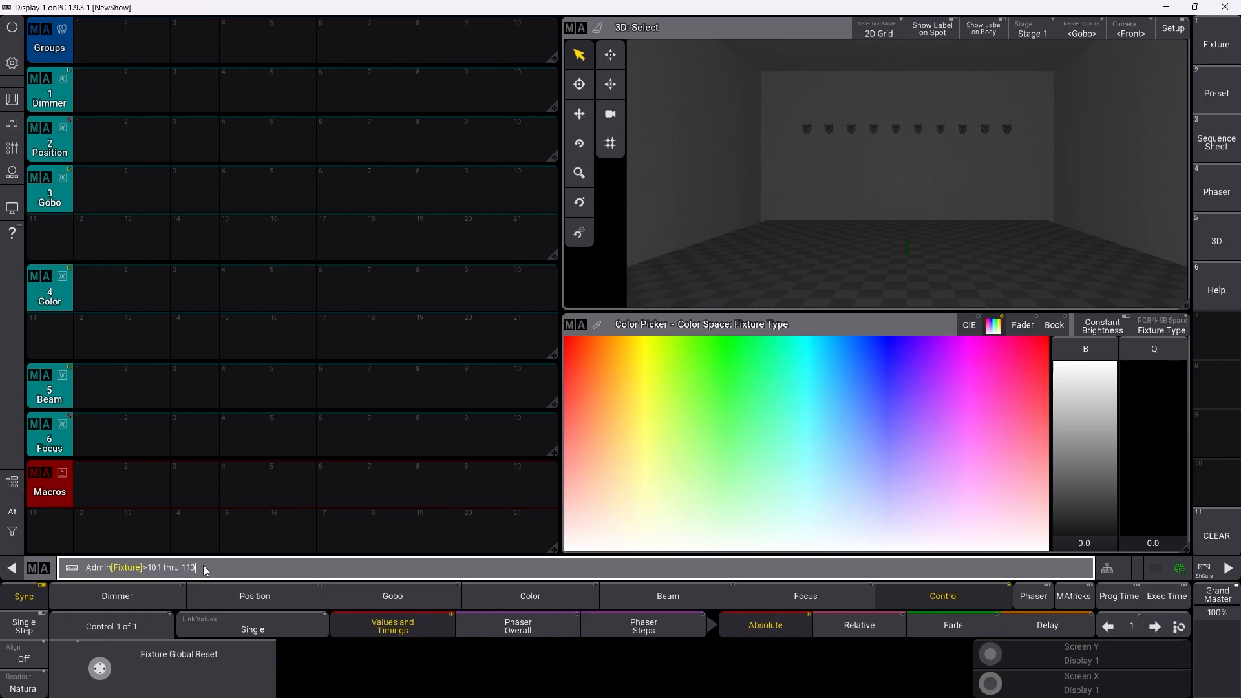
pyautogui.press('Return')
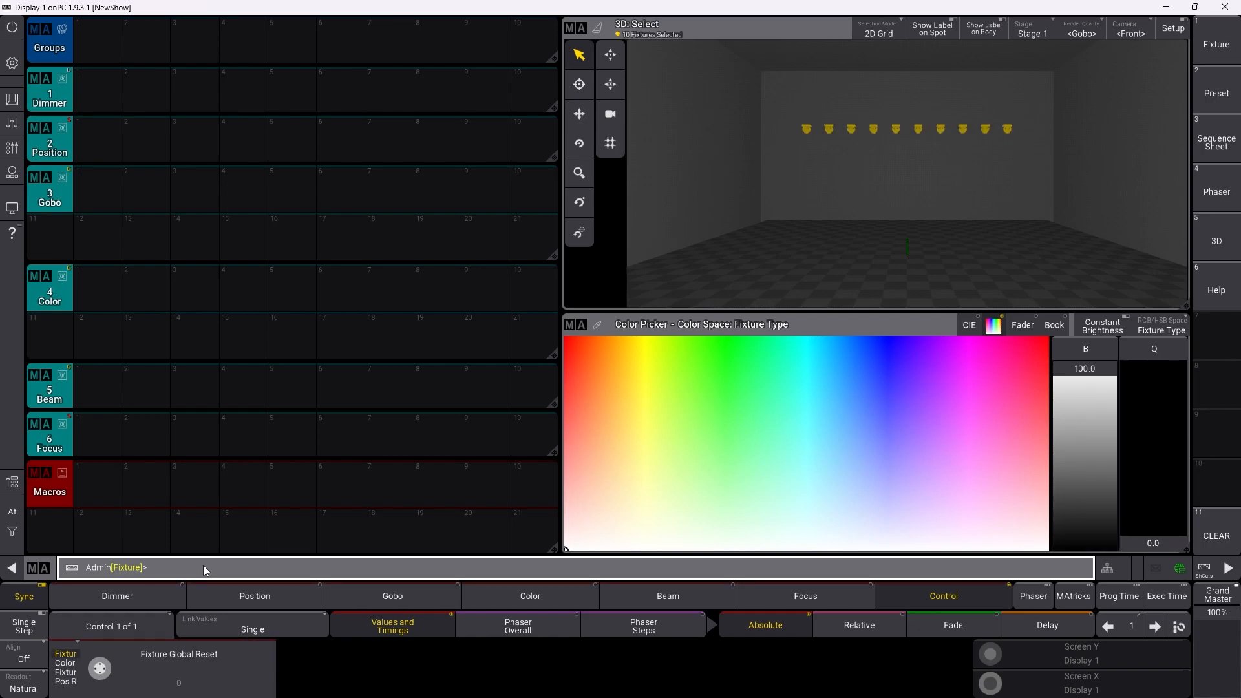
pyautogui.click(11, 99)
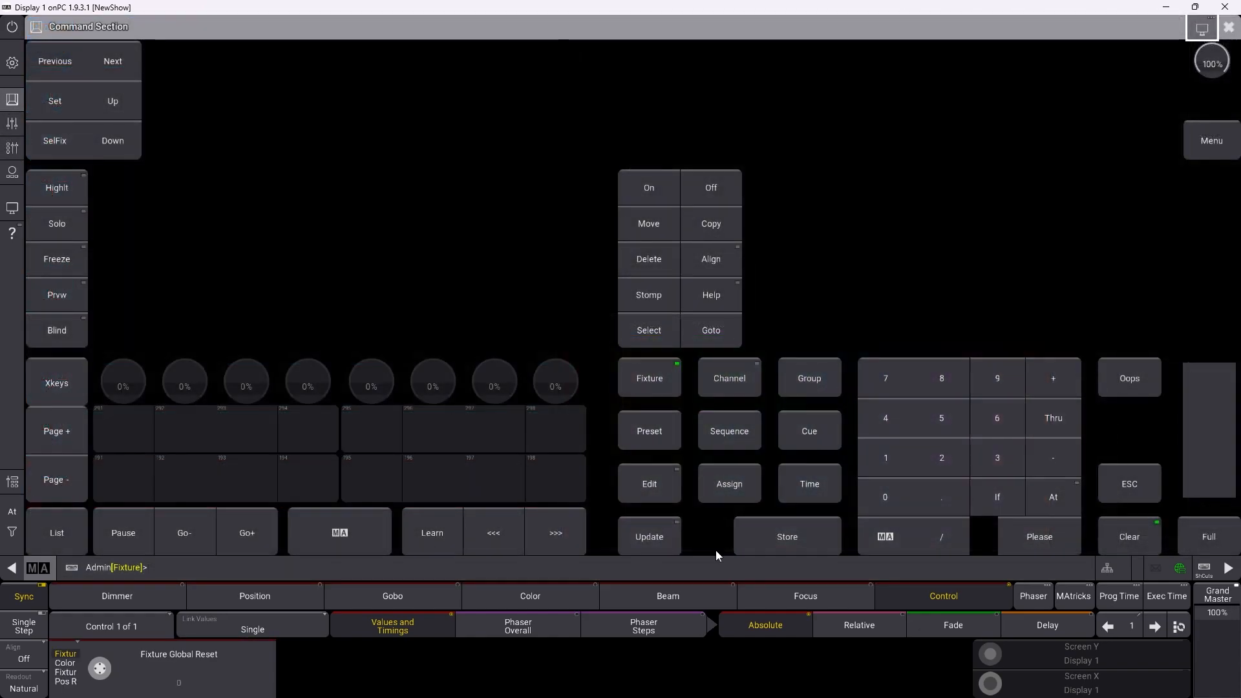
pyautogui.click(821, 530)
pyautogui.click(1229, 27)
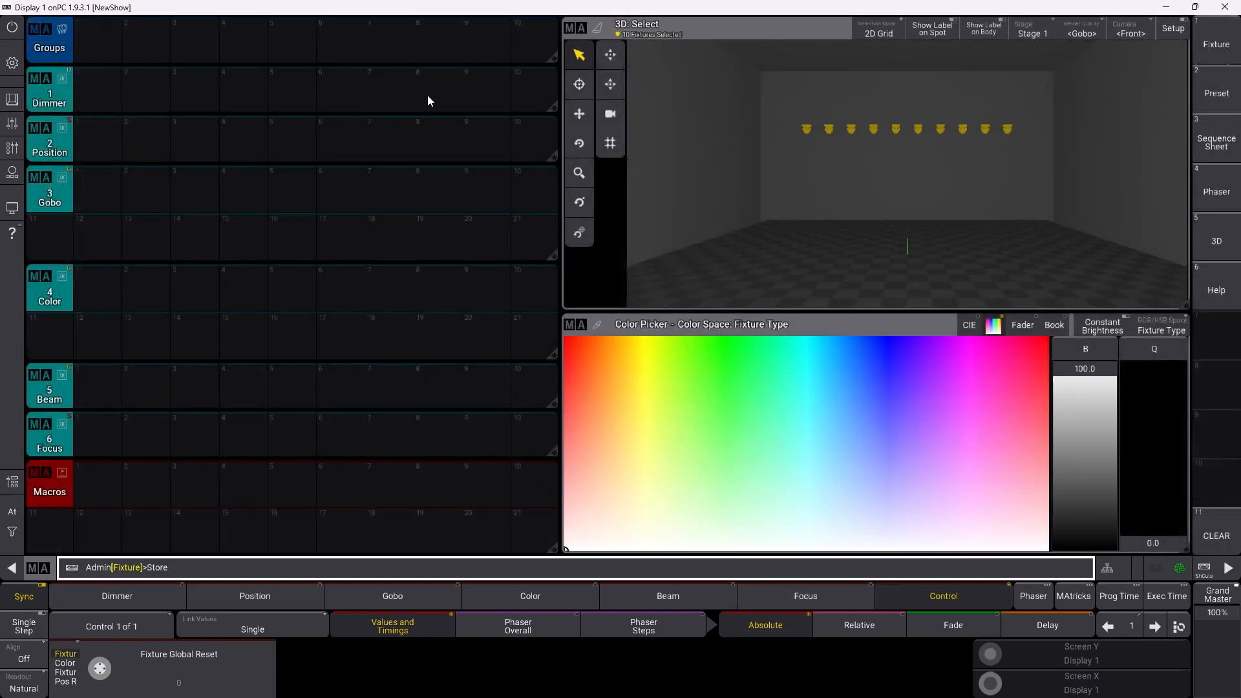
pyautogui.click(103, 45)
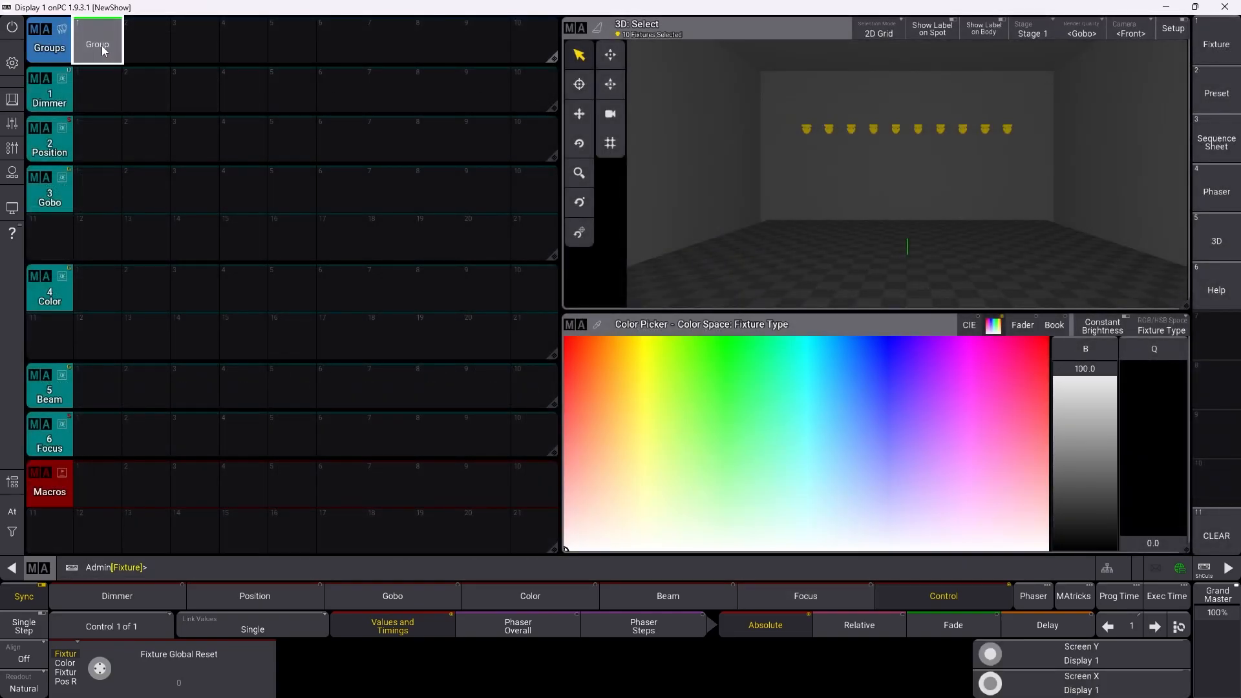
# Step: Clear the selection, select fixtures 101 thru 105 and store them as group 2
pyautogui.click(11, 511)
pyautogui.click(112, 540)
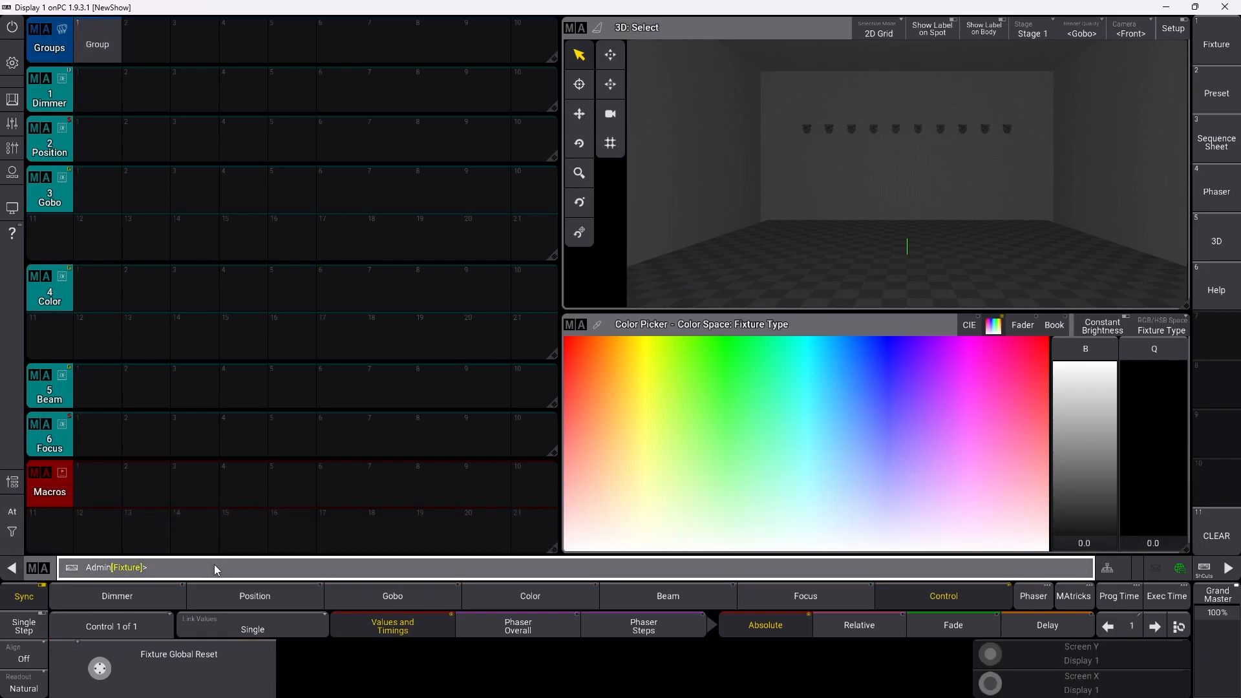
pyautogui.write('101 thru 105')
pyautogui.press('Return')
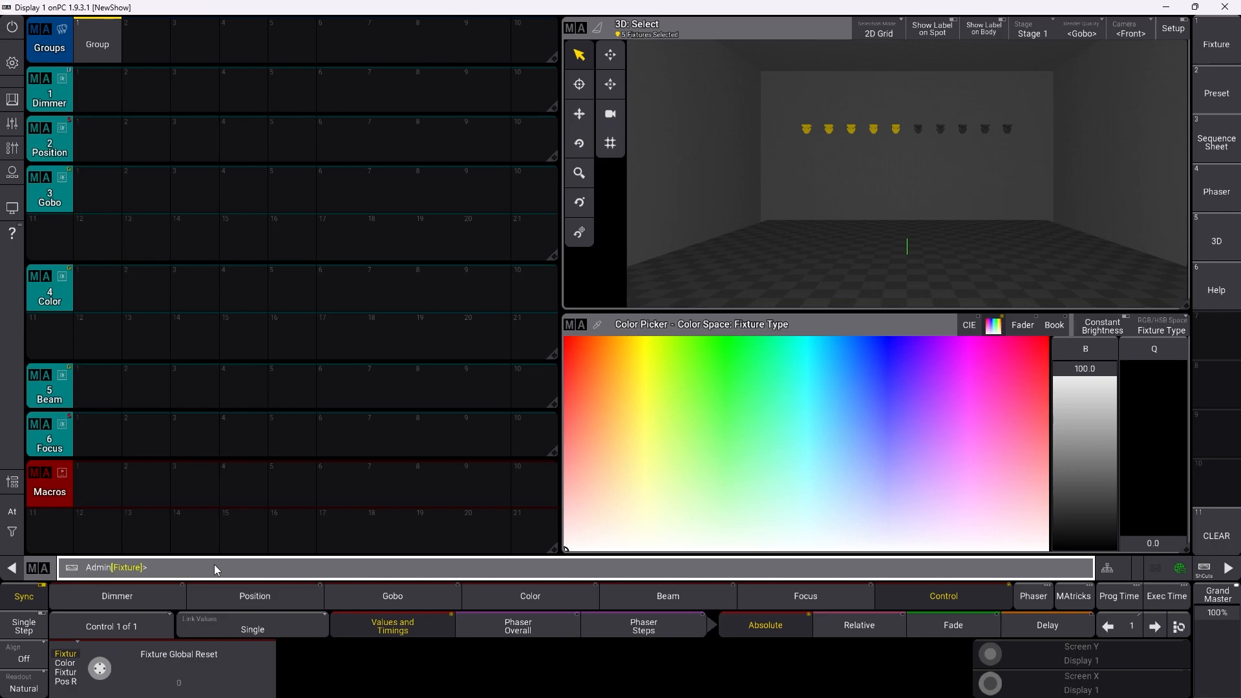
pyautogui.click(150, 38)
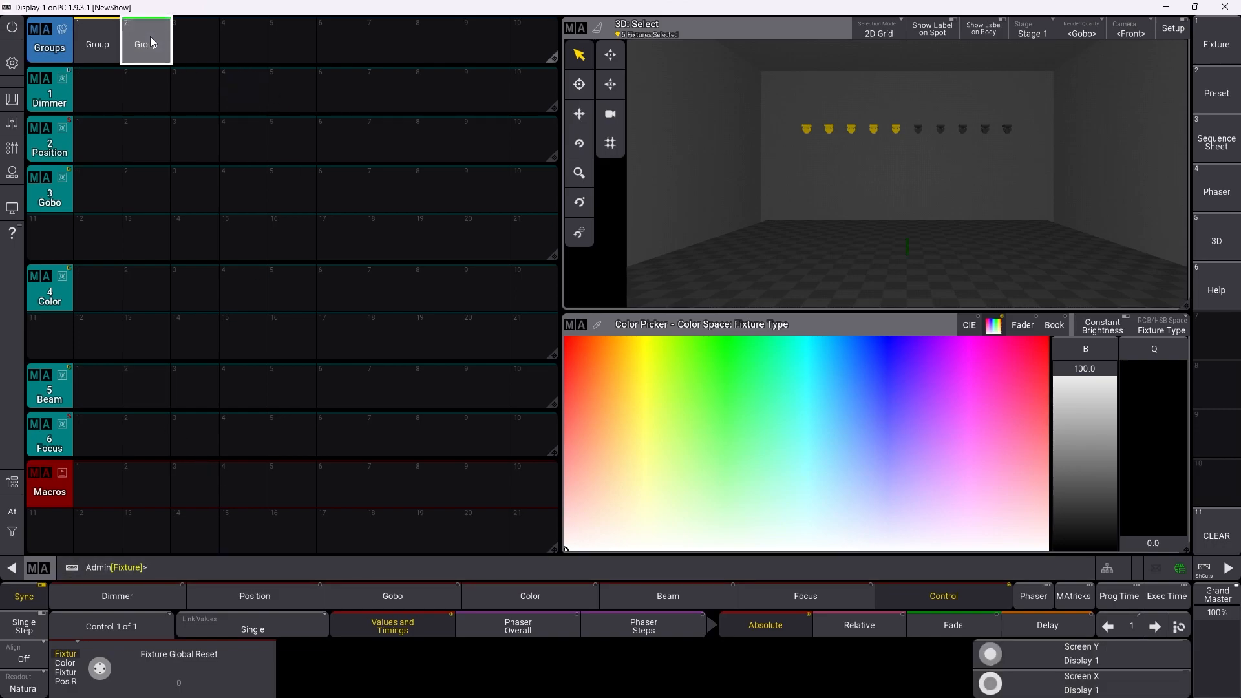
# Step: Clear the selection, select fixtures 106 thru 110 and store them as group 3
pyautogui.click(7, 101)
pyautogui.click(119, 533)
pyautogui.click(240, 573)
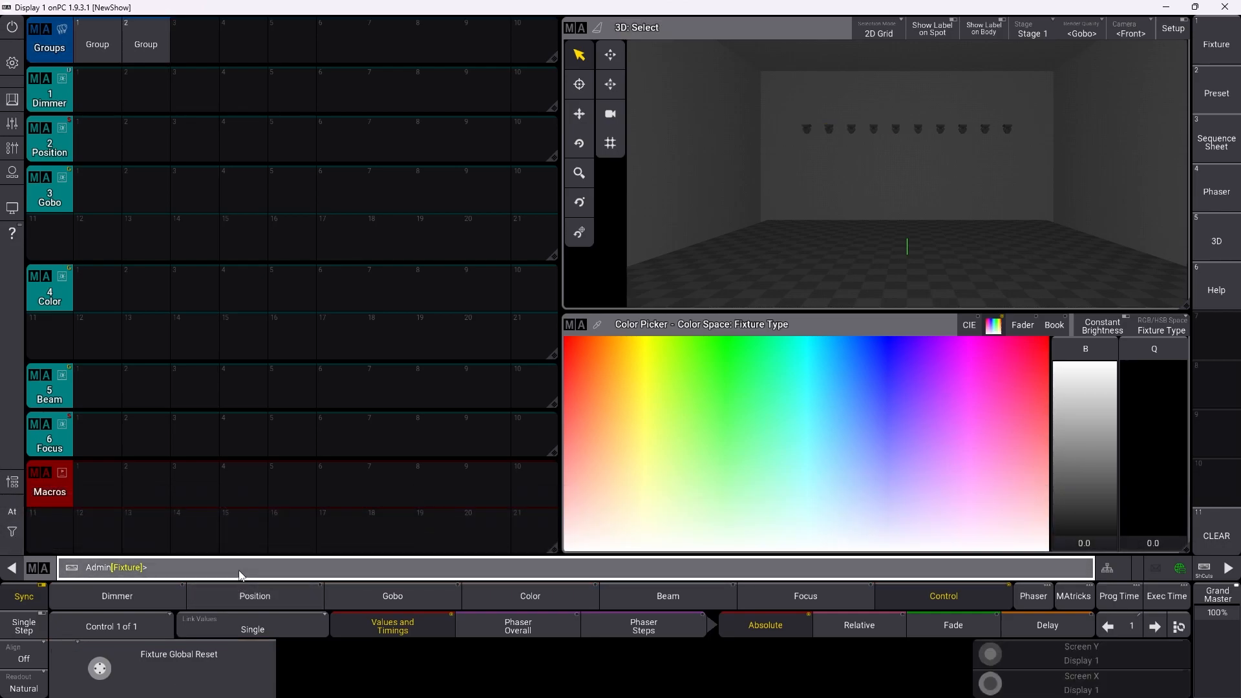
pyautogui.write('106 thru 110')
pyautogui.press('Return')
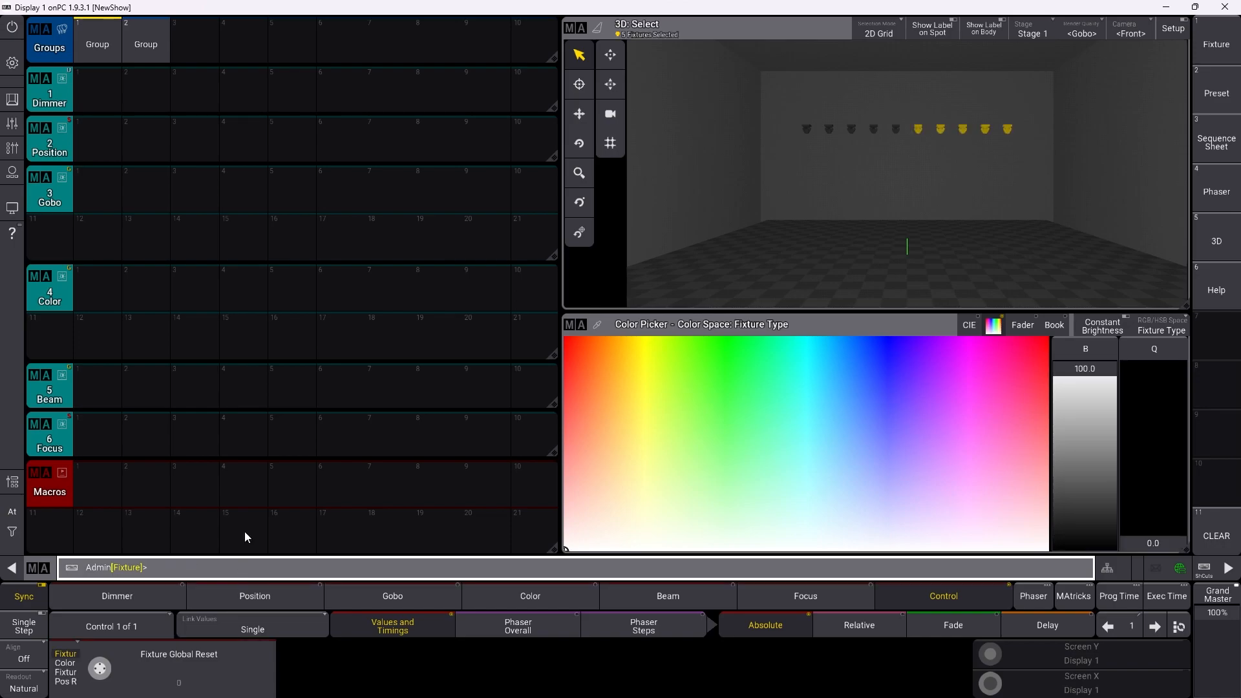
pyautogui.click(12, 99)
pyautogui.click(807, 545)
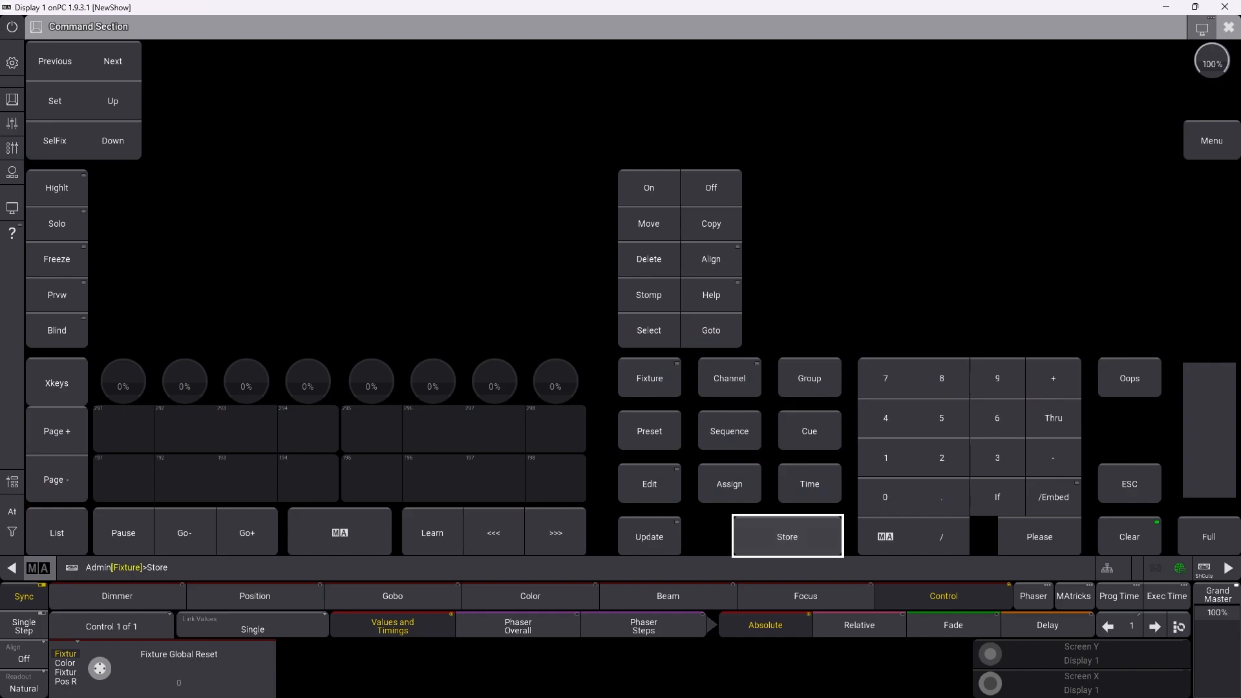
pyautogui.click(1229, 29)
pyautogui.click(199, 37)
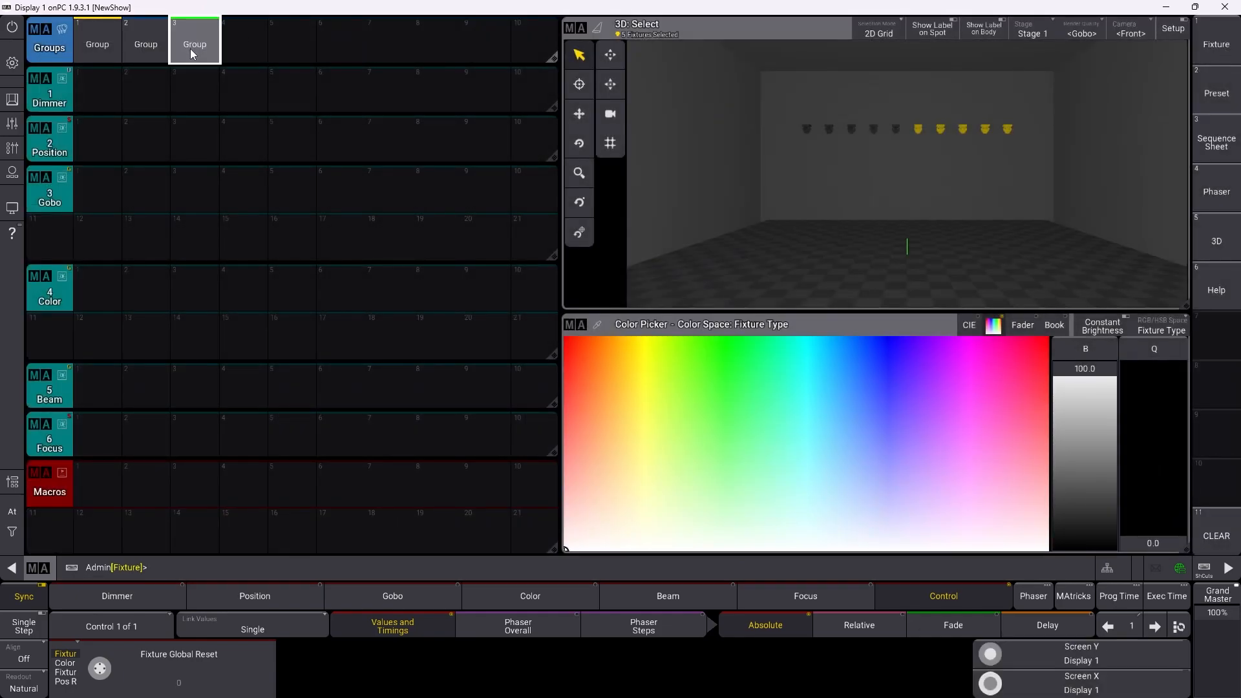
# Step: Label group 1 as "ERA 800"
pyautogui.click(92, 36)
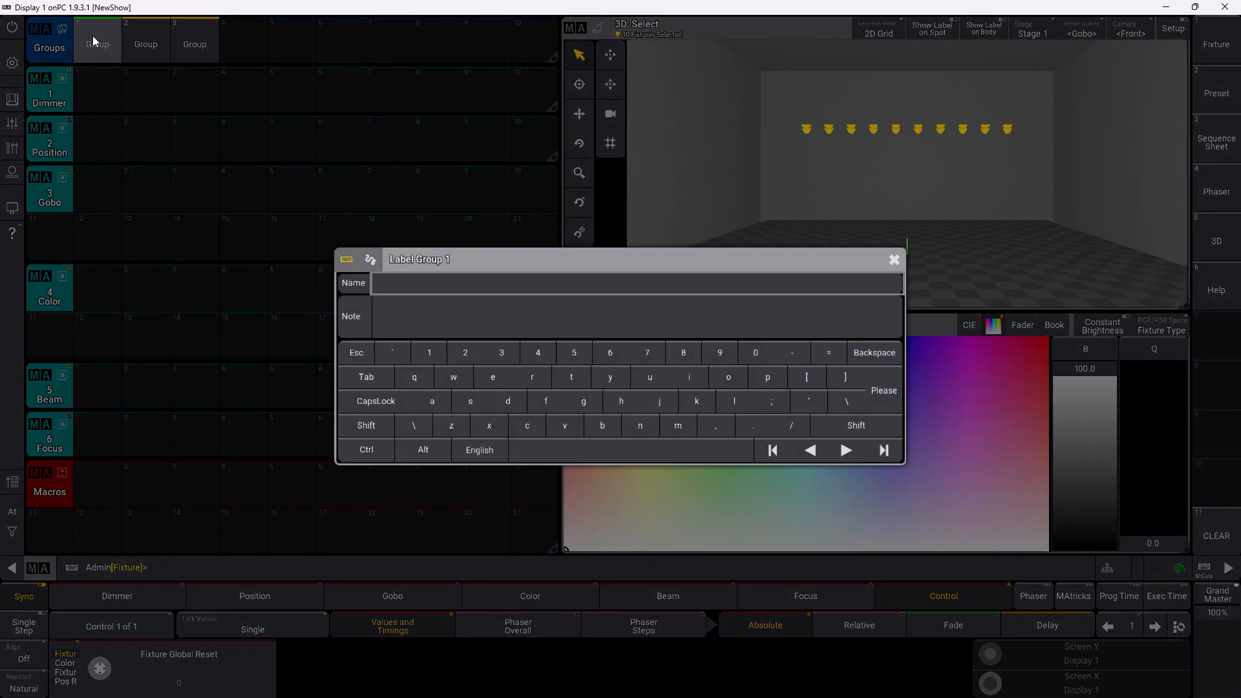
pyautogui.write('ERA 800')
pyautogui.press('Return')
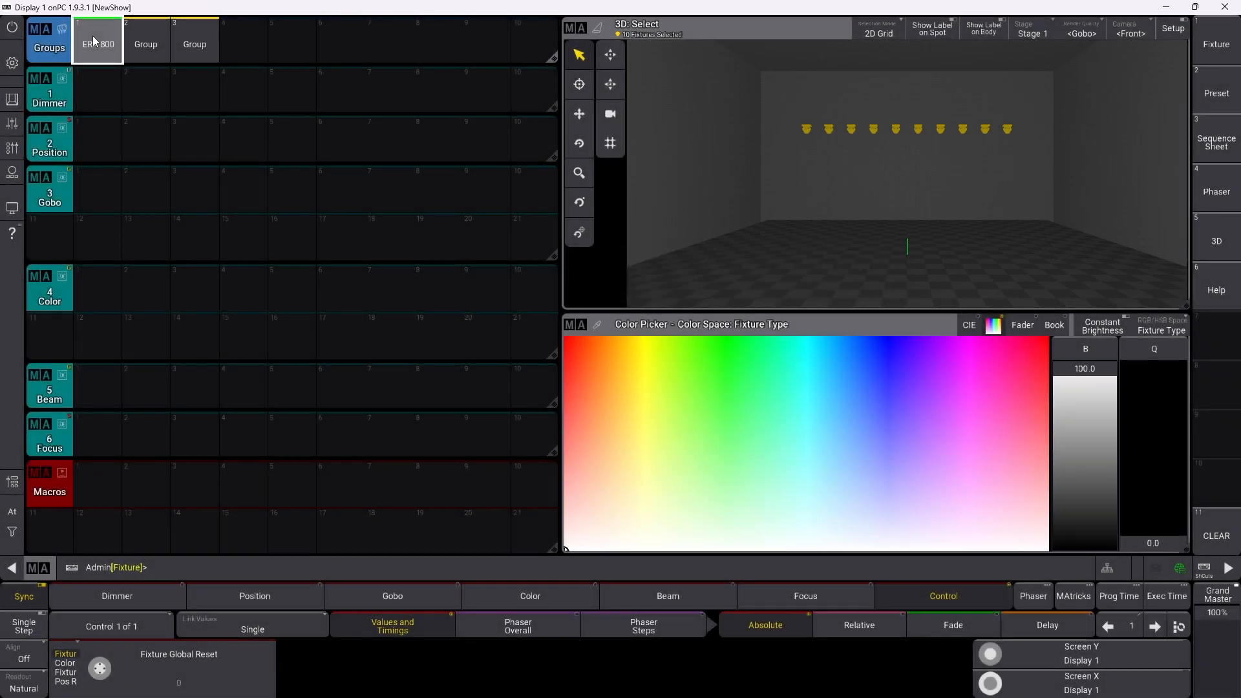
# Step: Label group 2 as "Left" and group 3 as "Right"
pyautogui.click(152, 40)
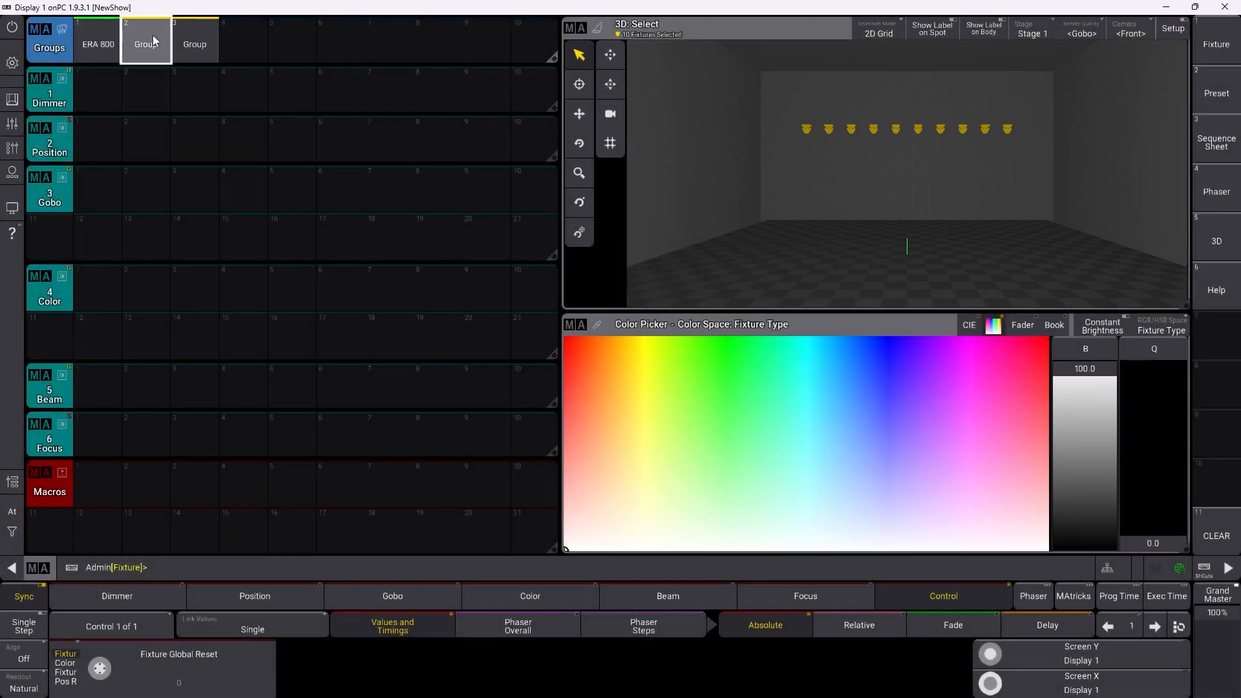
pyautogui.hotkey('shift', 'e')
pyautogui.write('Left')
pyautogui.press('Return')
pyautogui.click(185, 36)
pyautogui.hotkey('shift', 'e')
pyautogui.write('Right')
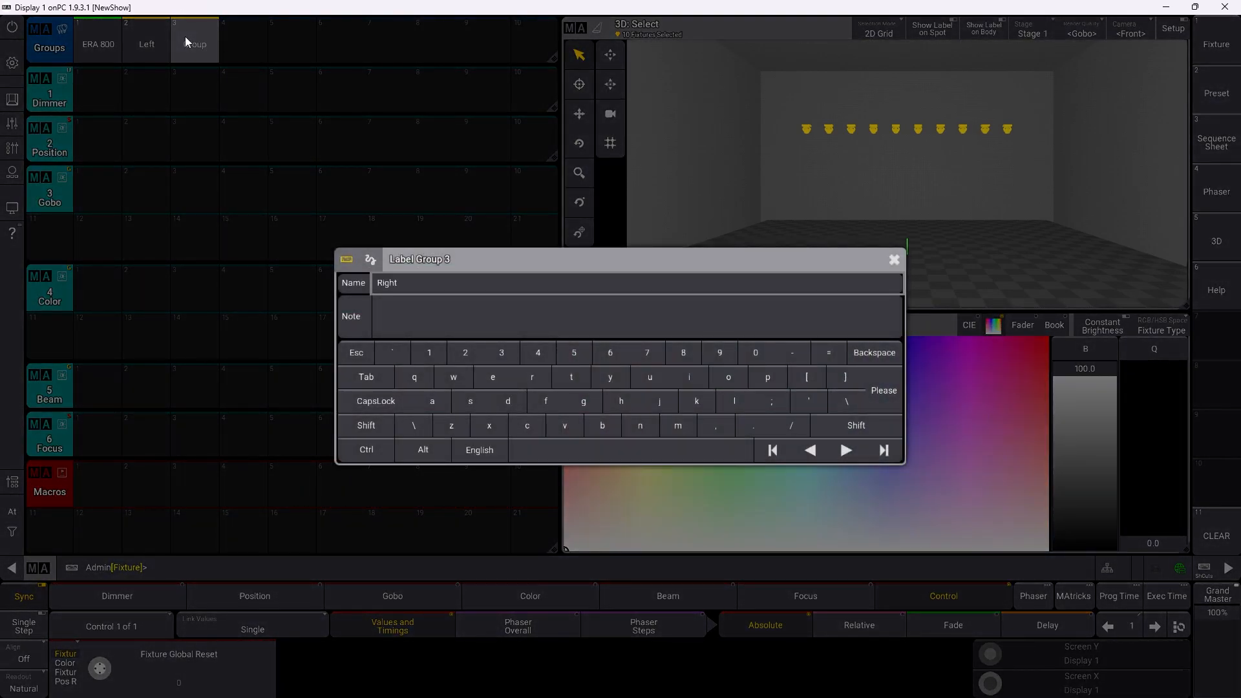
pyautogui.press('Return')
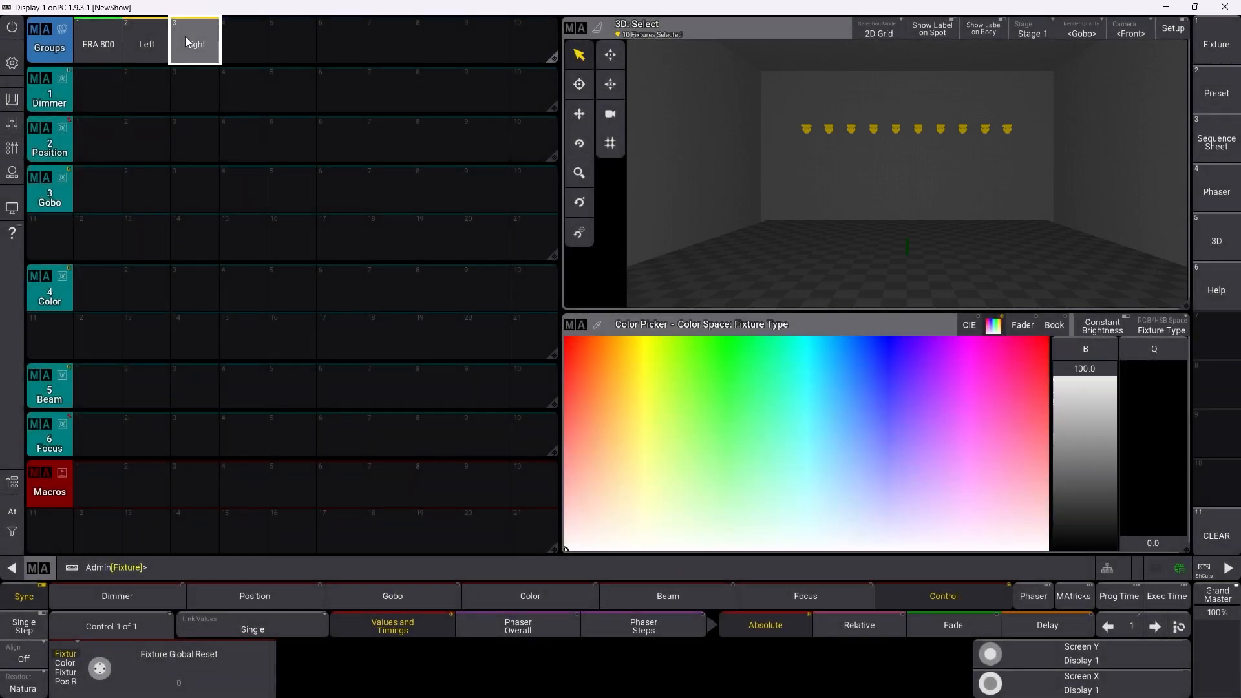
# Step: Clear the current fixture selection and select all fixtures of the ERA 800 group
pyautogui.click(15, 535)
pyautogui.click(95, 533)
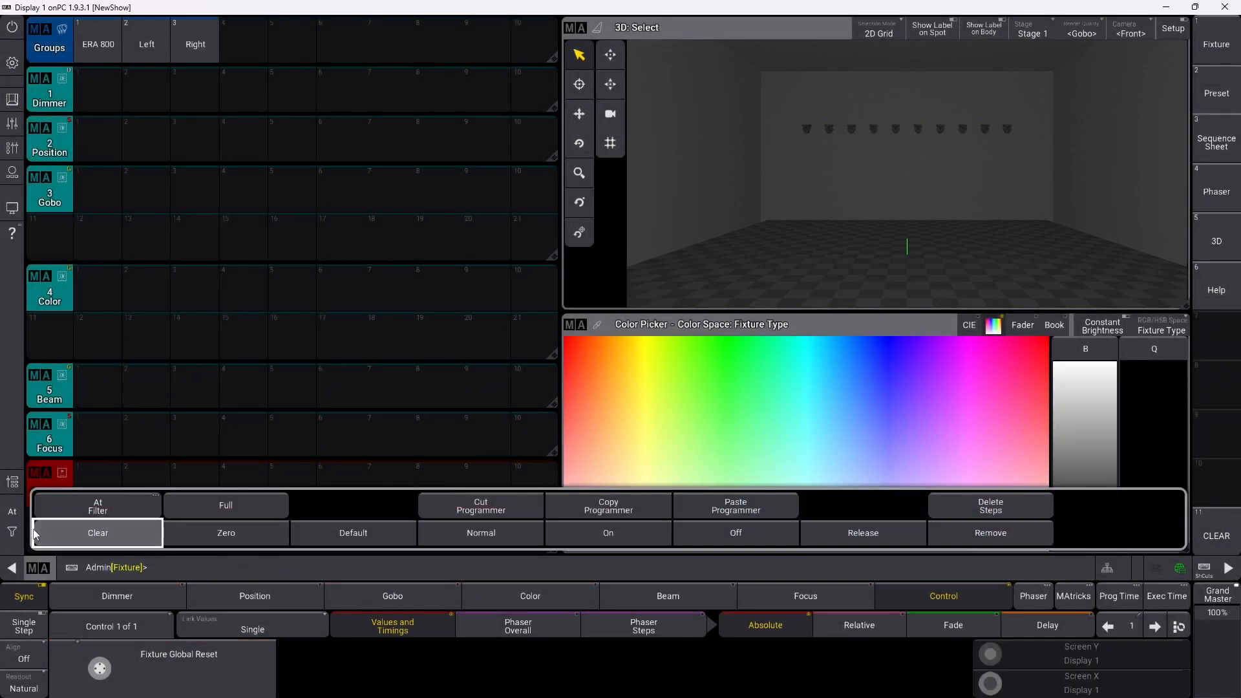
pyautogui.click(14, 534)
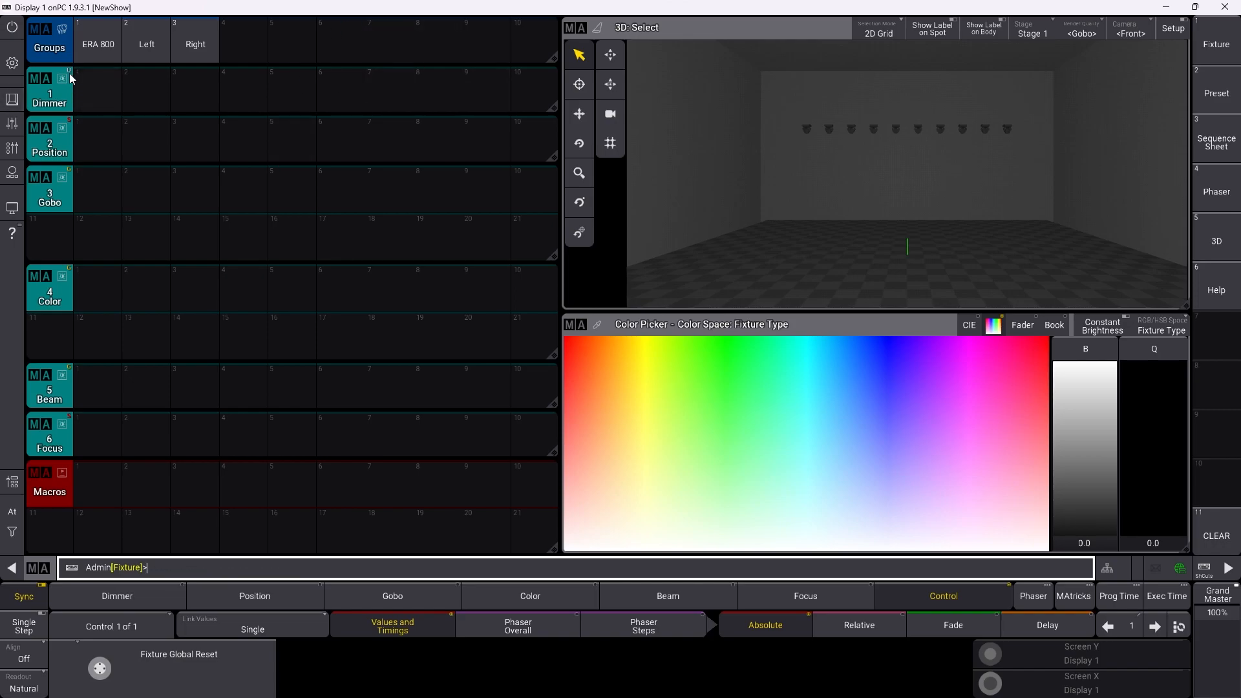
pyautogui.click(99, 45)
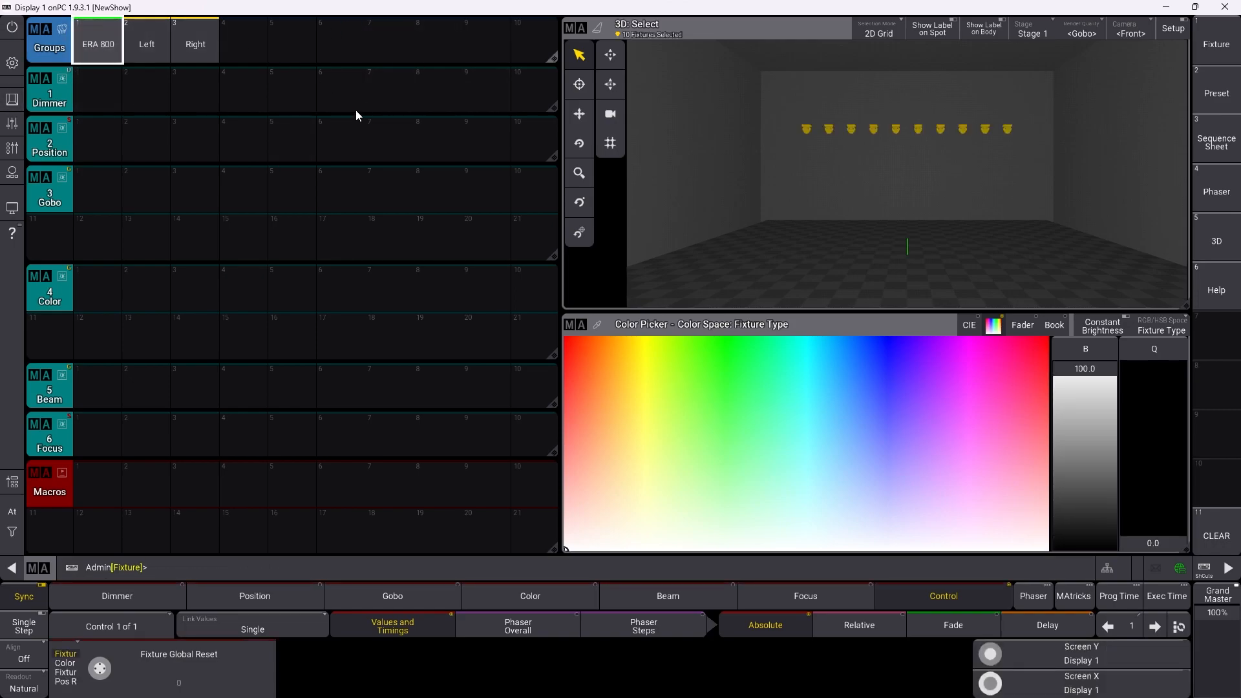
# Step: Set the dimmer value of the selected ERA 800 fixtures to 0
pyautogui.click(111, 595)
pyautogui.click(184, 675)
pyautogui.click(380, 421)
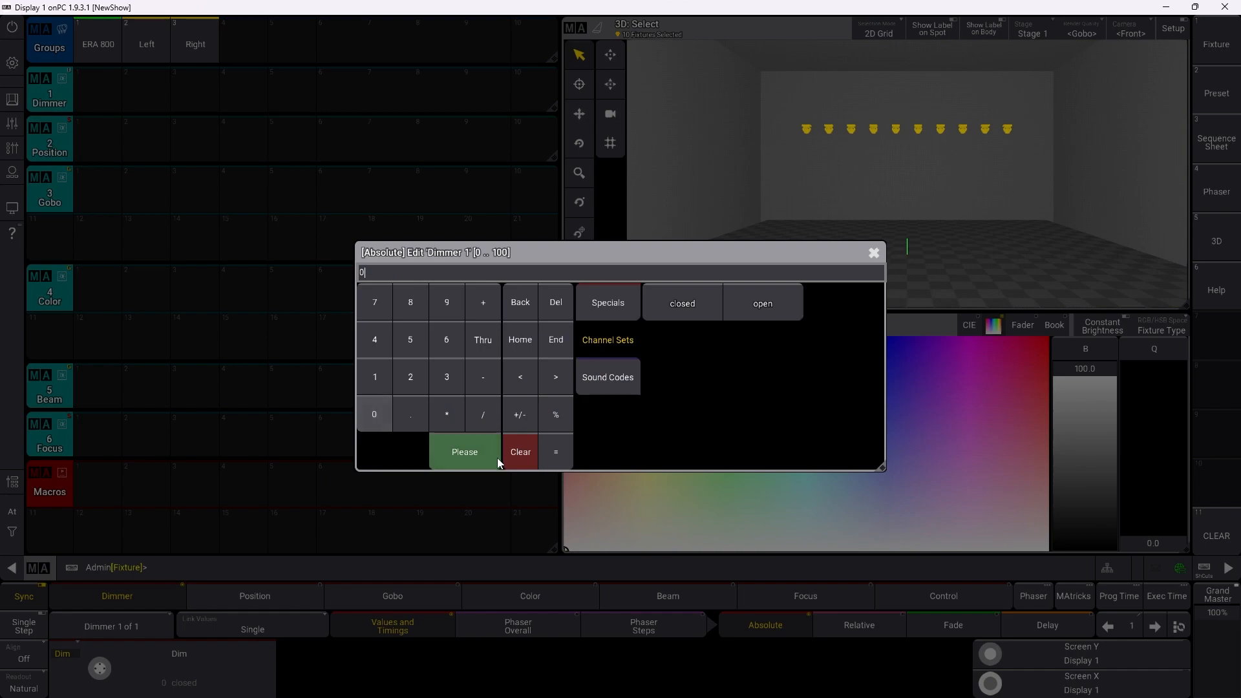
pyautogui.click(476, 456)
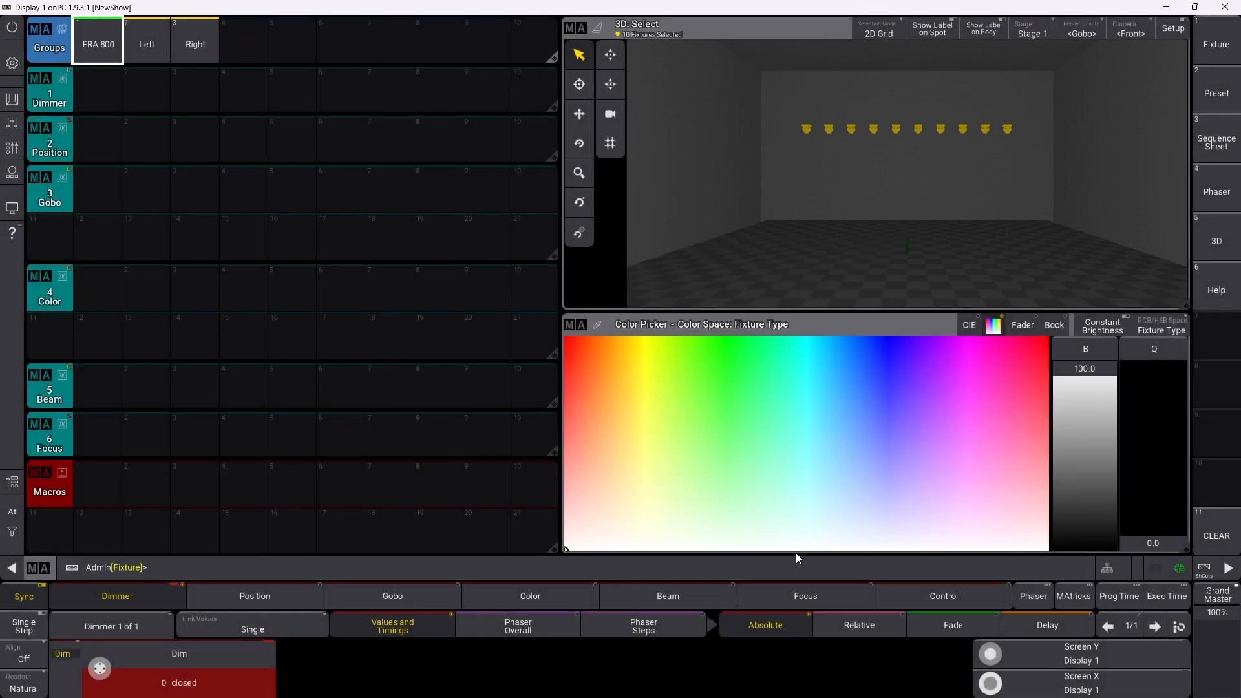
# Step: Store the closed dimmer value as dimmer preset 1 and label it "0%"
pyautogui.click(176, 570)
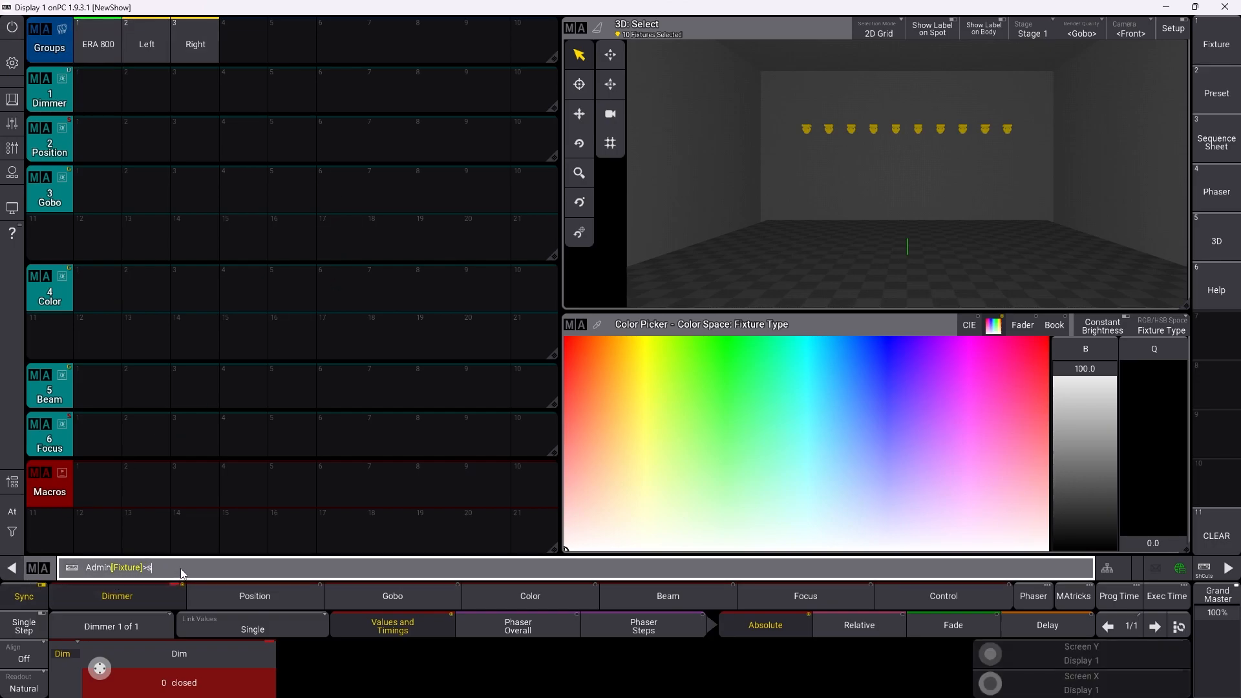
pyautogui.write('store')
pyautogui.click(85, 97)
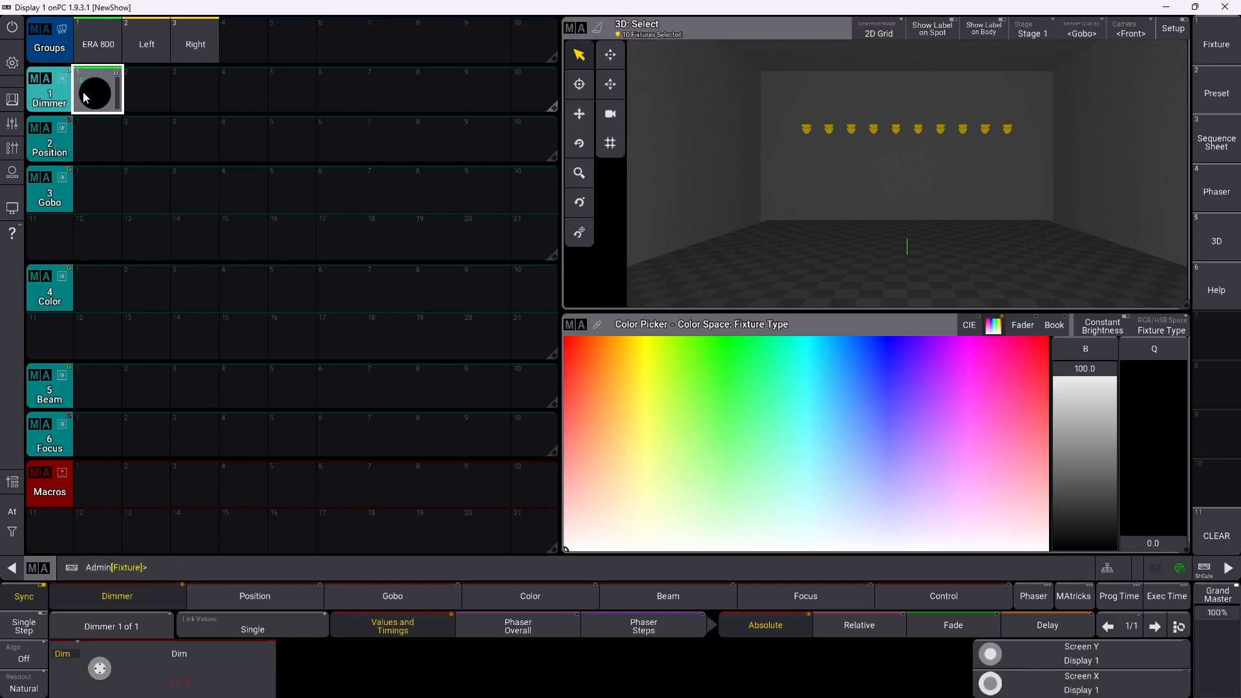
pyautogui.write('0')
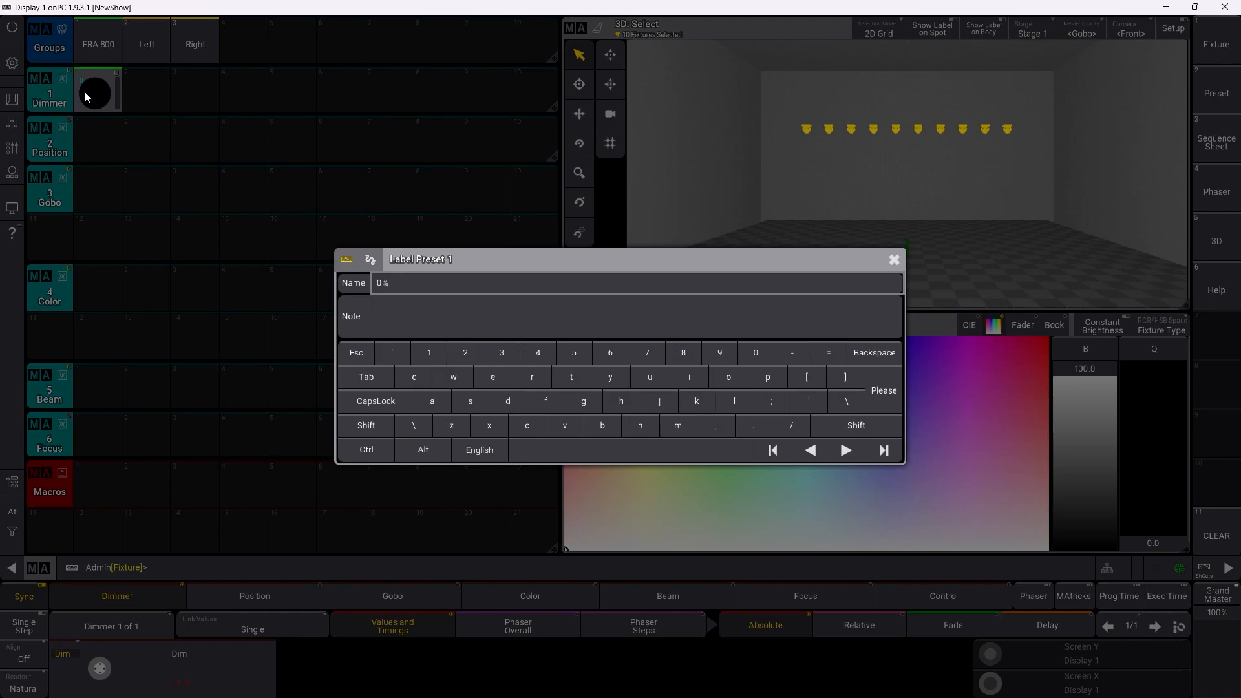
pyautogui.write('%')
pyautogui.press('Return')
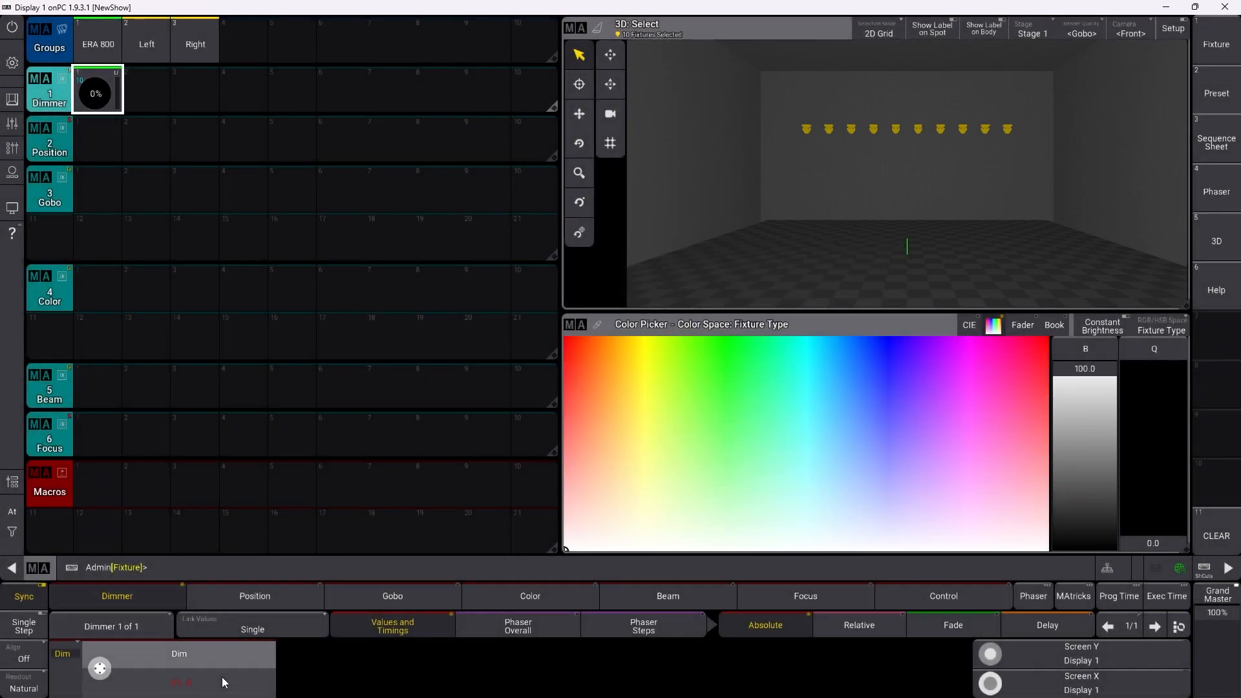
# Step: Set the dimmer to 25 and build the remaining dimmer presets 2 to 5, labelled "25%", "50%", "75%" and "100%"
pyautogui.click(224, 682)
pyautogui.write('2')
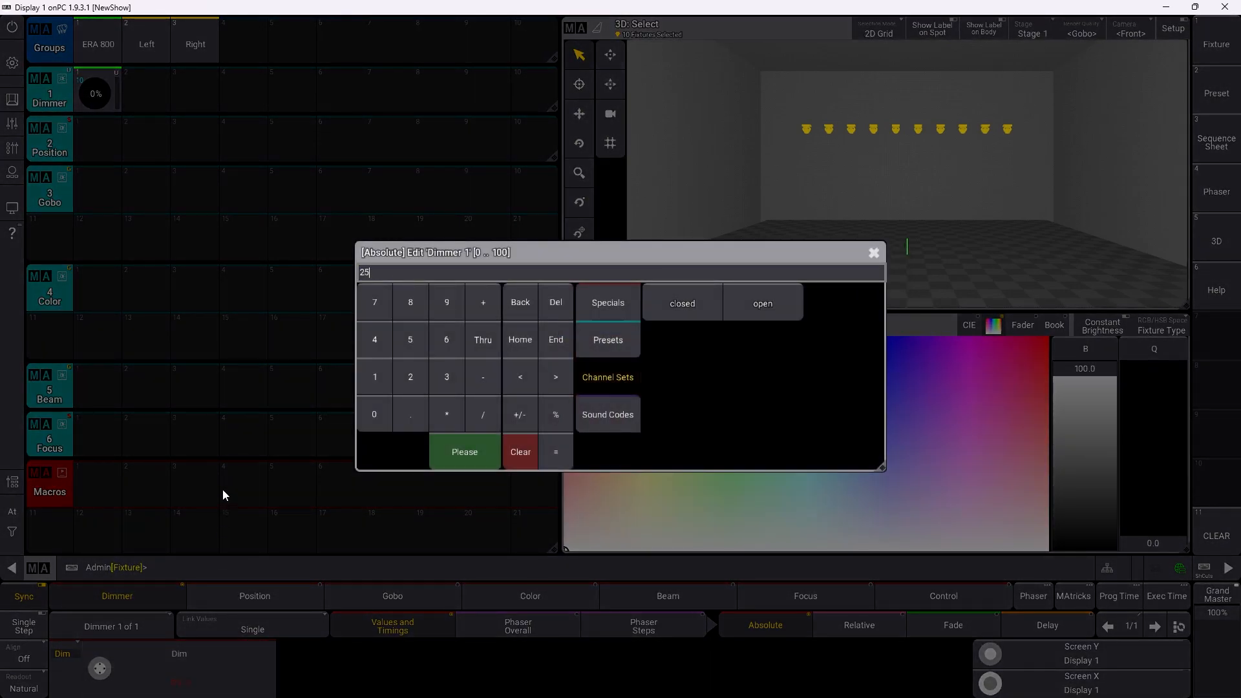
pyautogui.write('5')
pyautogui.press('Return')
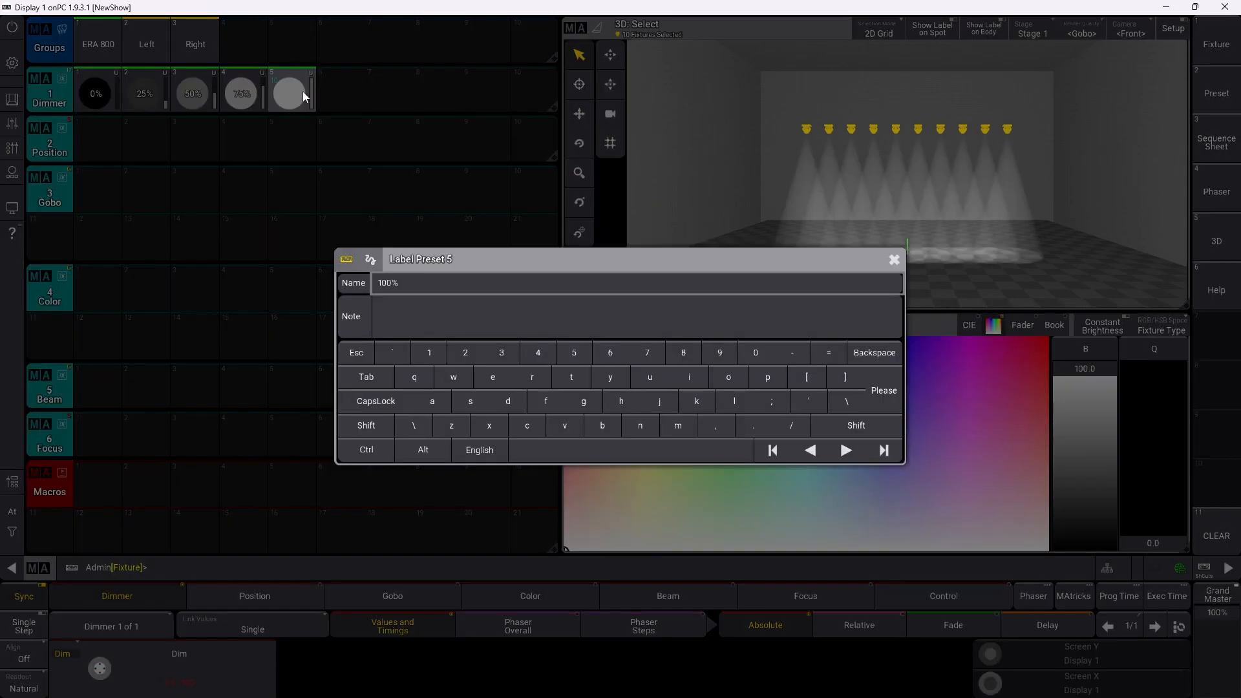
pyautogui.press('Return')
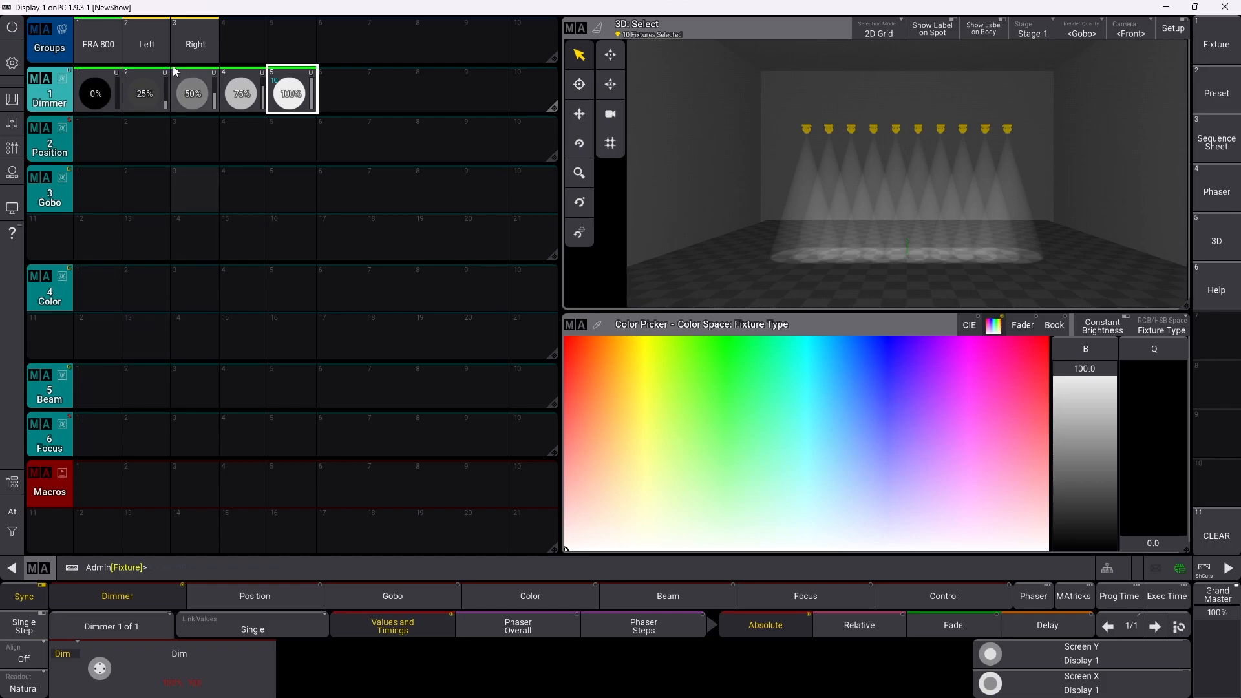
# Step: With the ERA 800 group at the 100% dimmer preset, store white as color preset 1
pyautogui.click(98, 44)
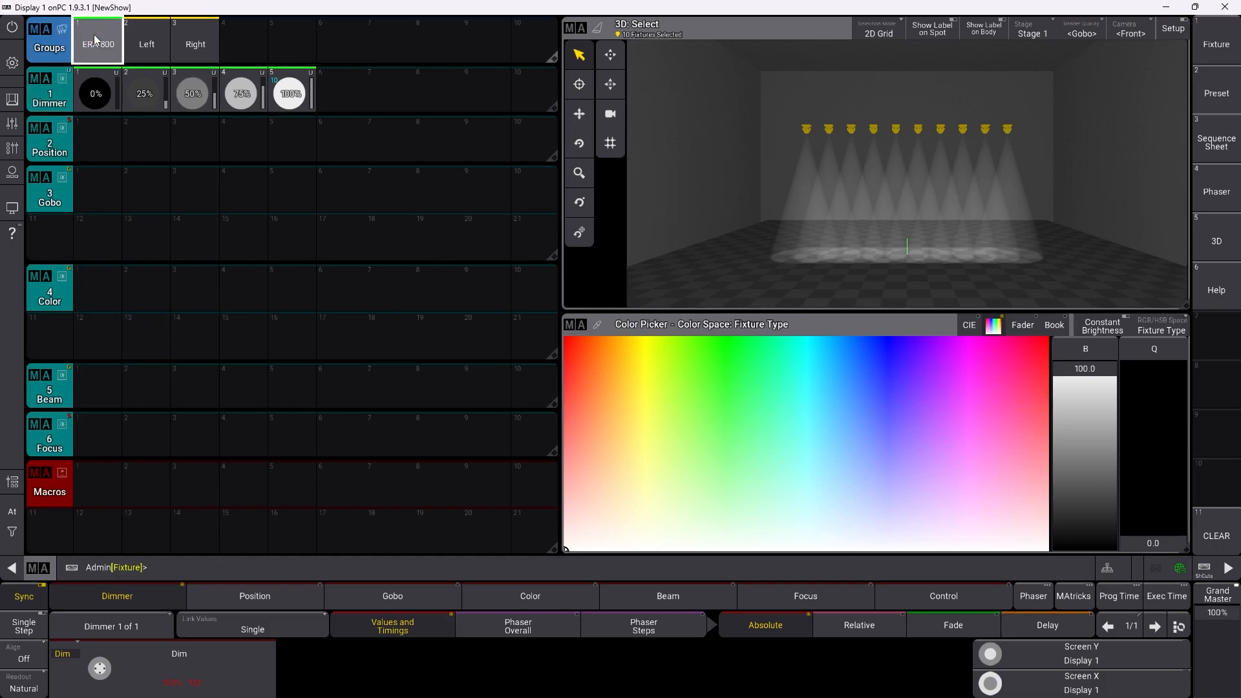
pyautogui.click(292, 95)
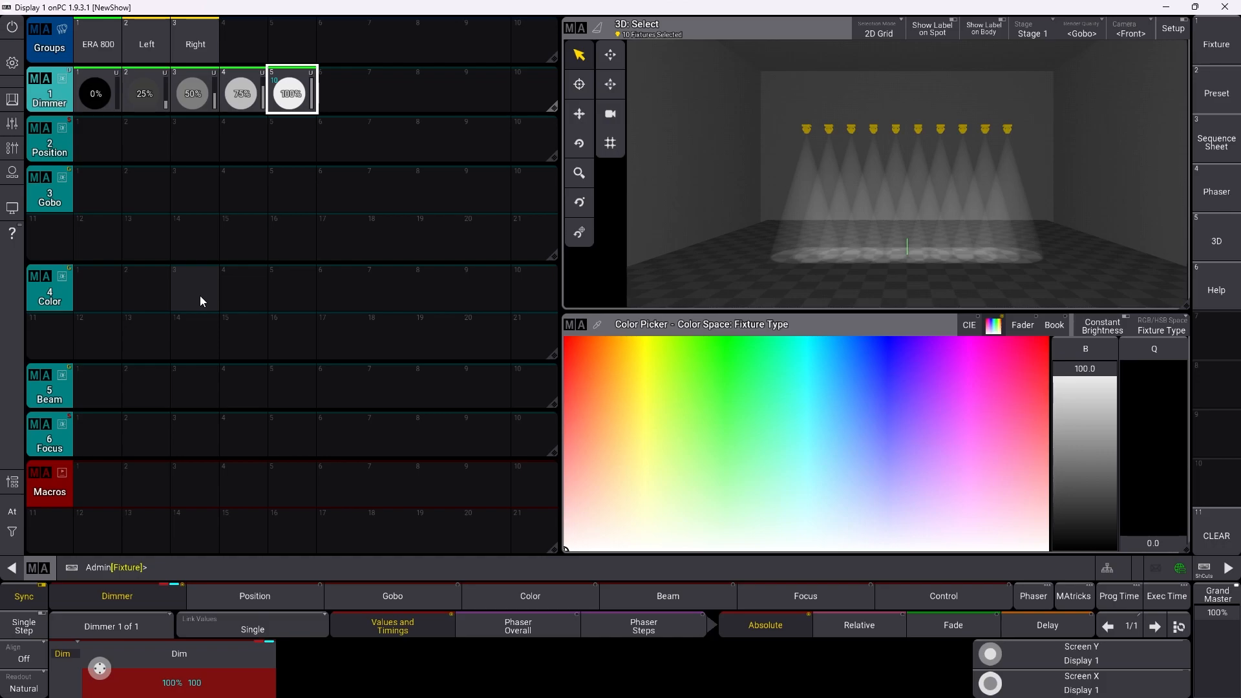
pyautogui.moveTo(595, 504); pyautogui.dragTo(609, 607)
pyautogui.click(368, 572)
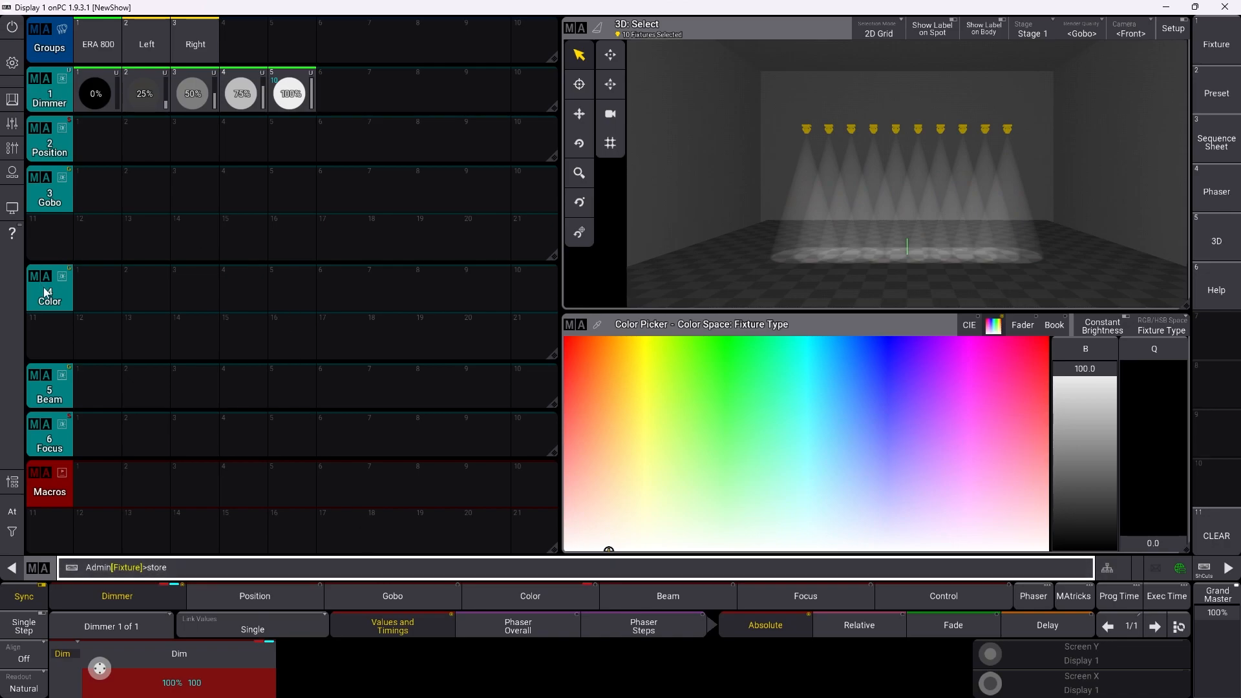
pyautogui.write('store')
pyautogui.click(102, 300)
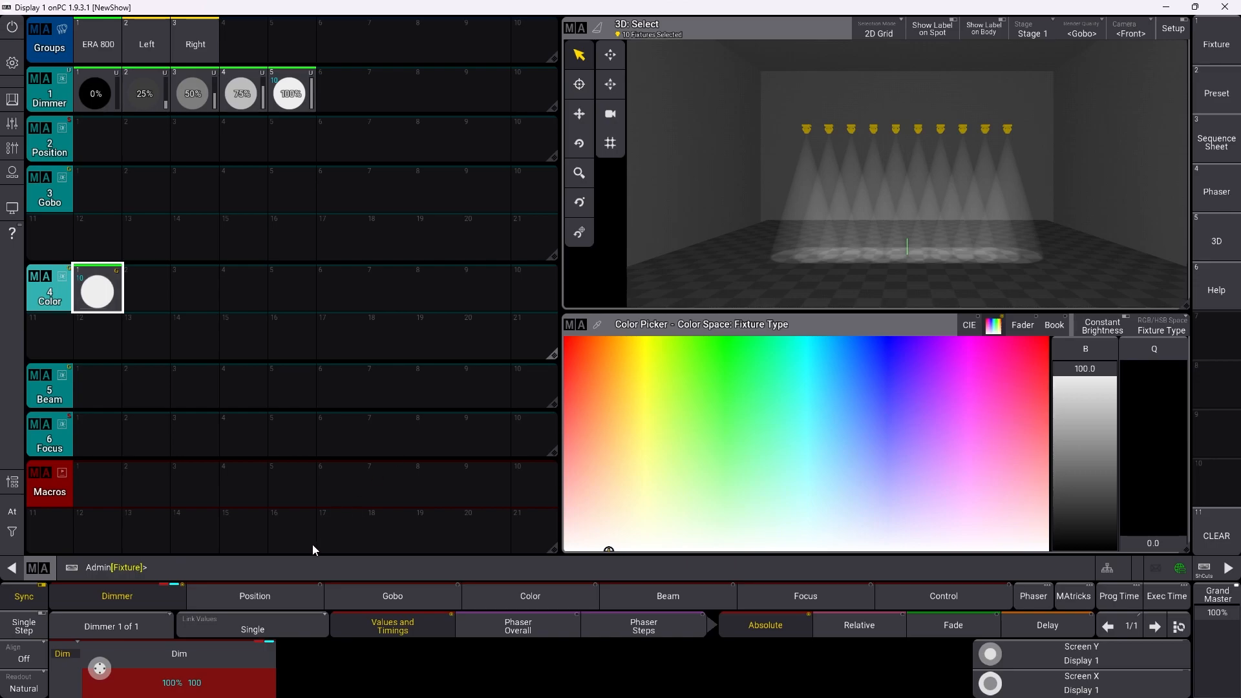
# Step: Pick pure red for the selected fixtures and store it as color preset 2
pyautogui.click(573, 380)
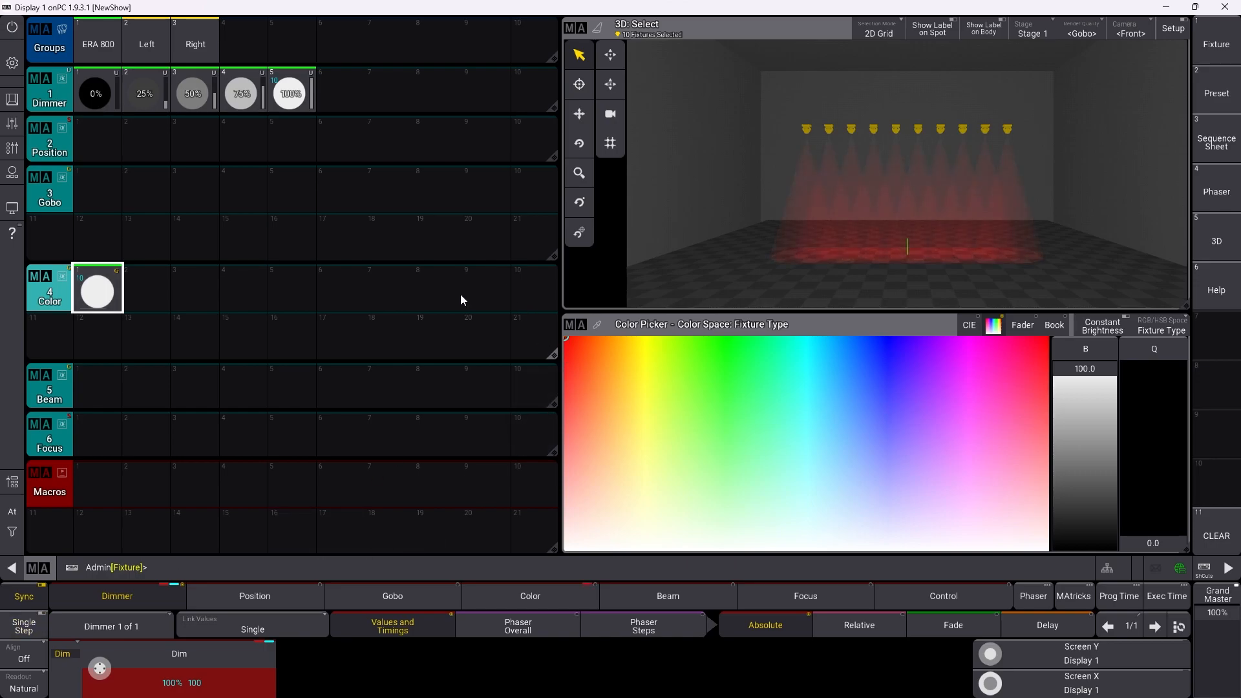
pyautogui.click(432, 573)
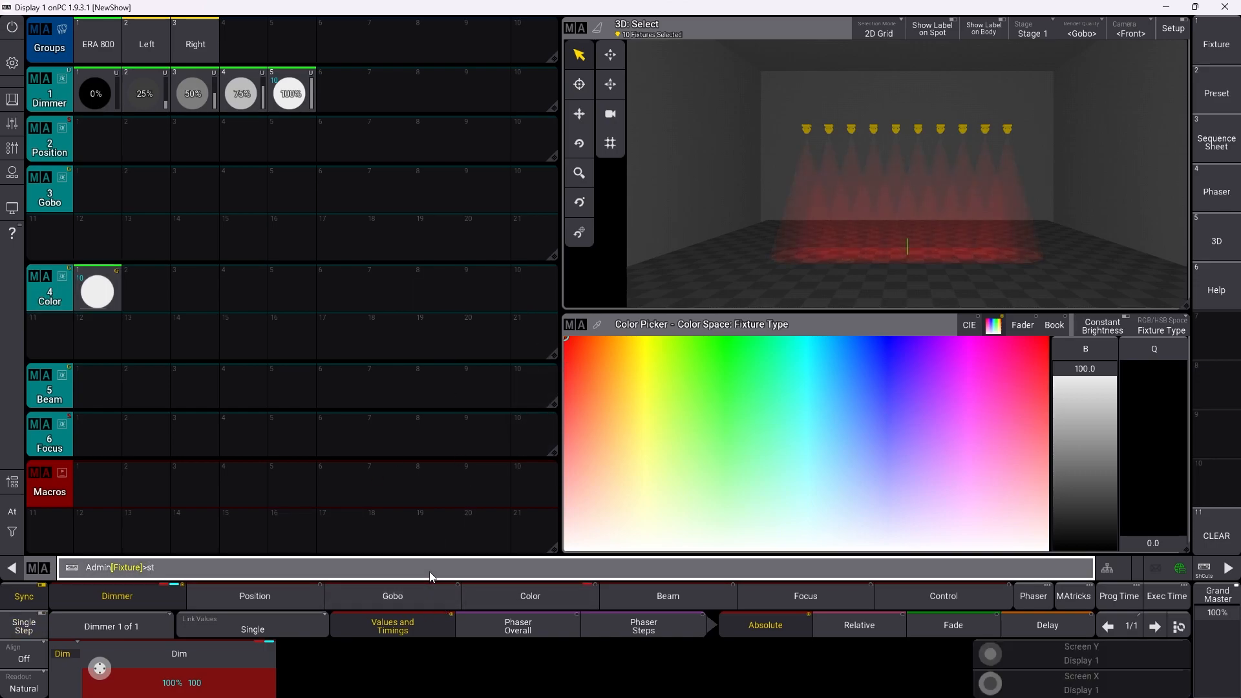
pyautogui.click(143, 293)
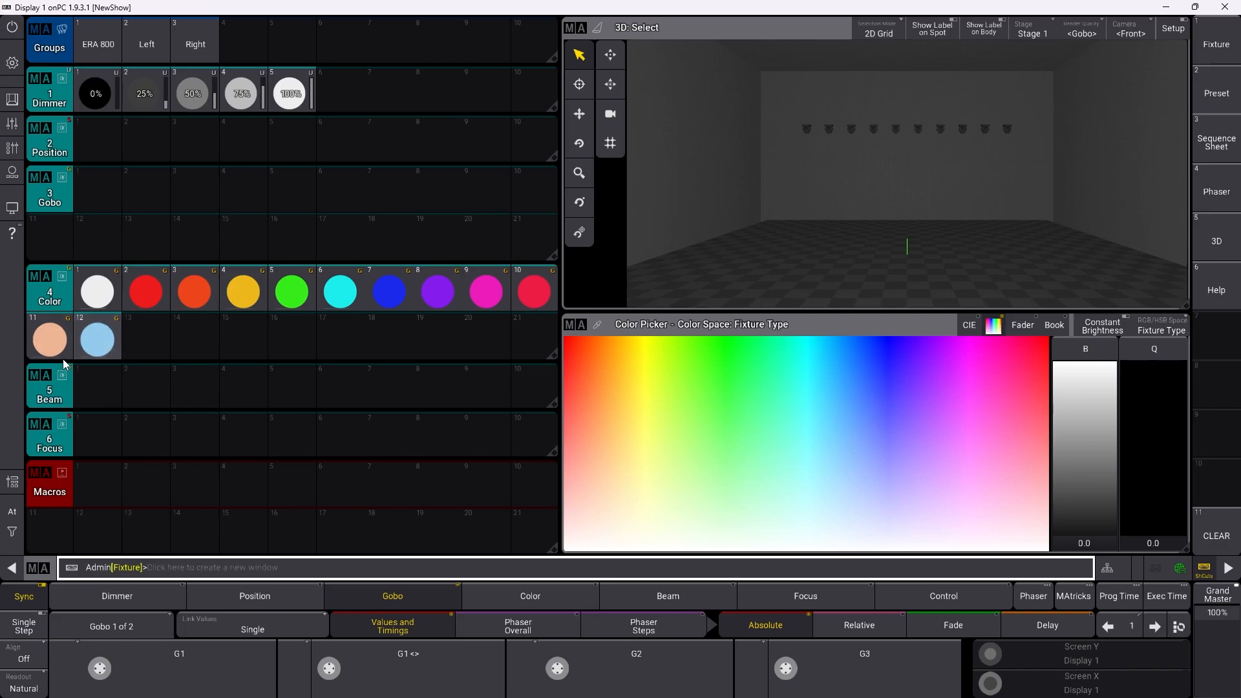
# Step: Bring the ERA 800 group to the 100% dimmer preset and set gobo wheel G1 to "ray brush"
pyautogui.click(120, 54)
pyautogui.click(299, 104)
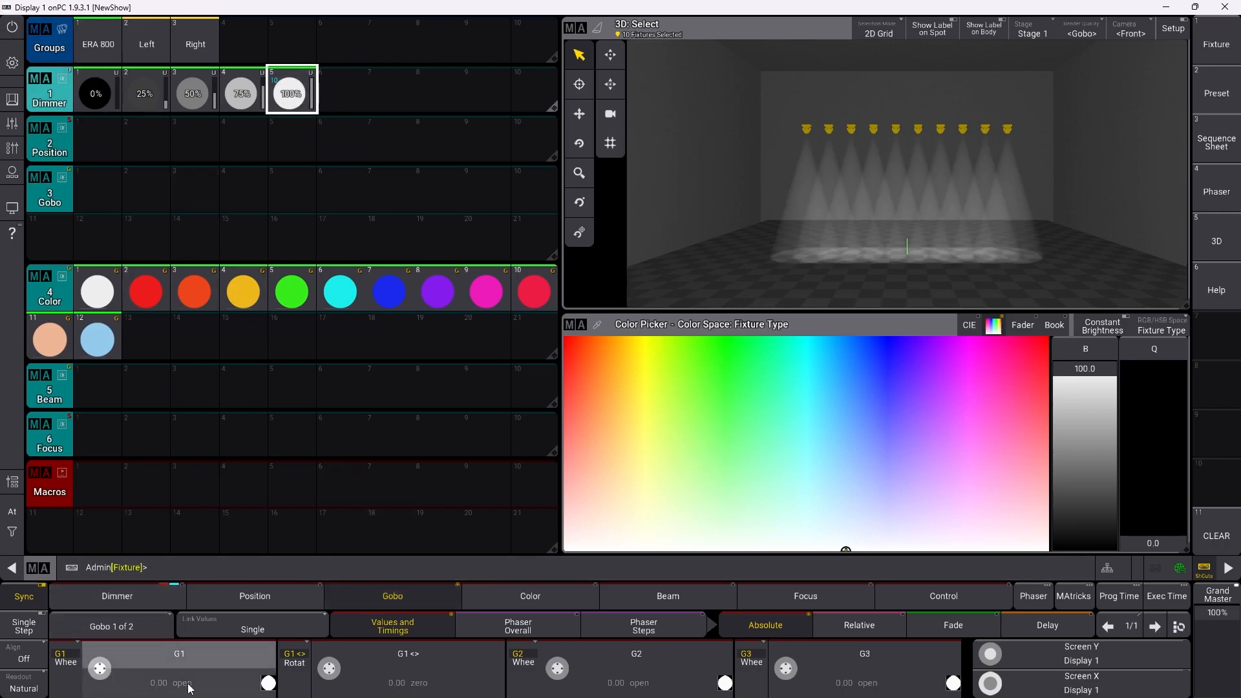
pyautogui.click(208, 690)
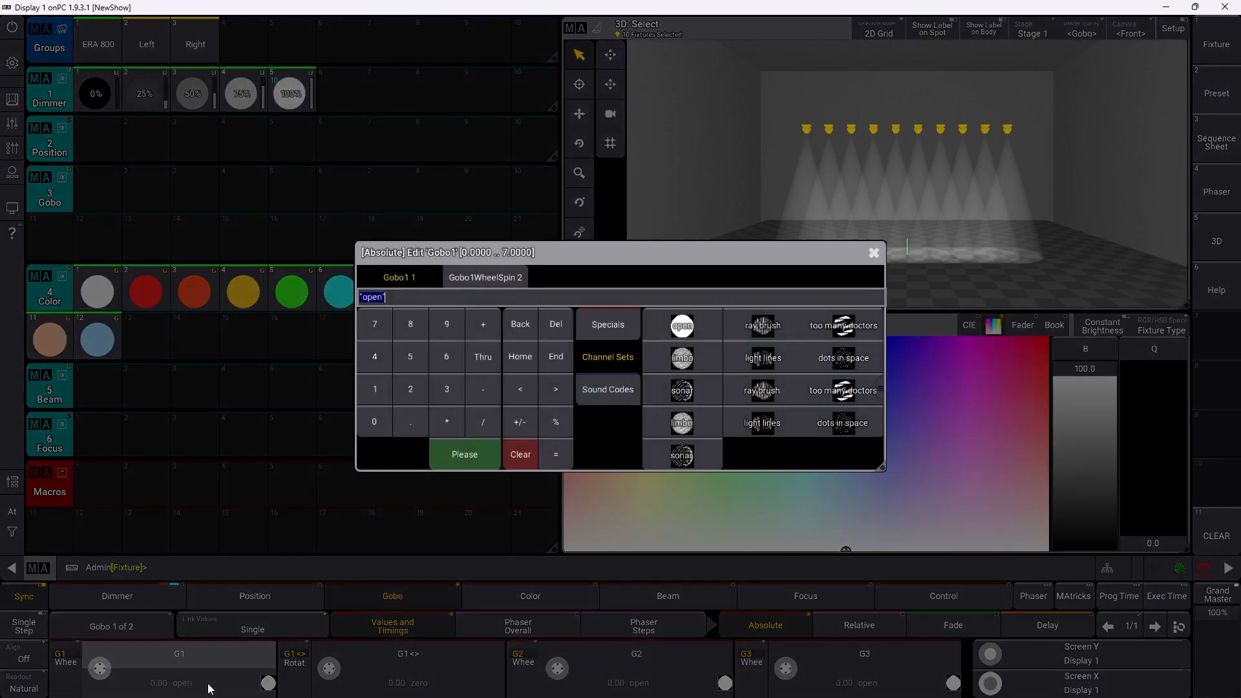
pyautogui.click(766, 326)
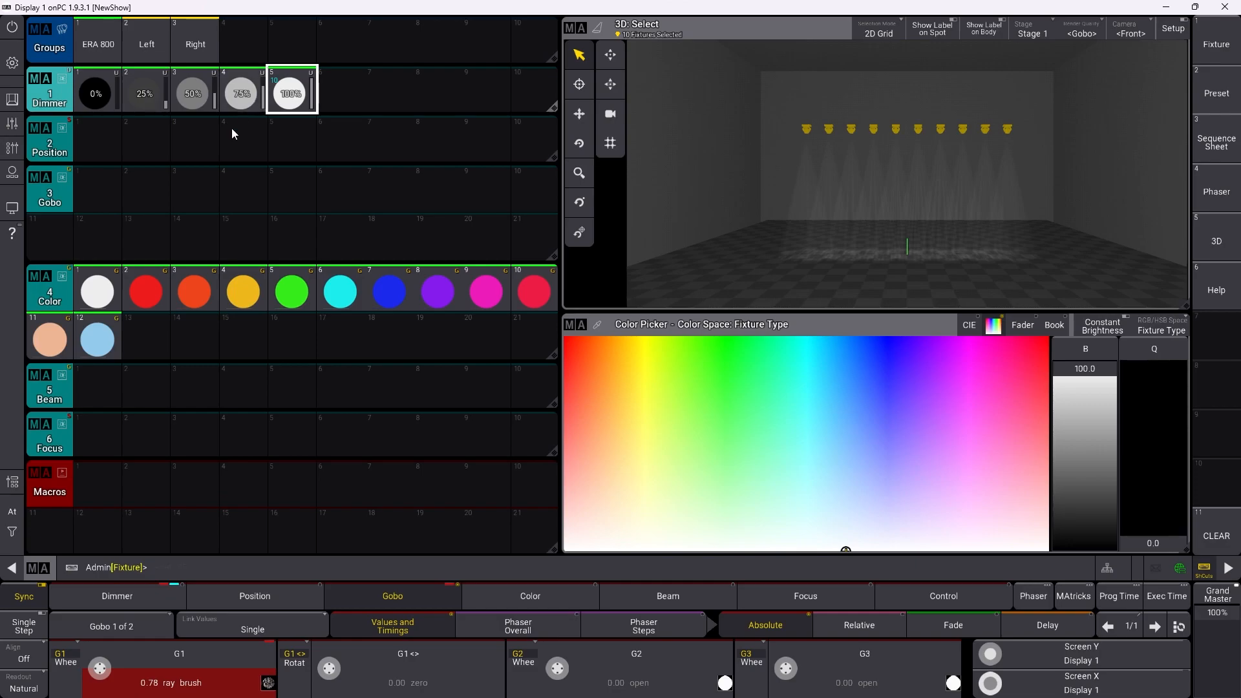
# Step: Store the ray brush gobo as gobo preset 2
pyautogui.click(407, 567)
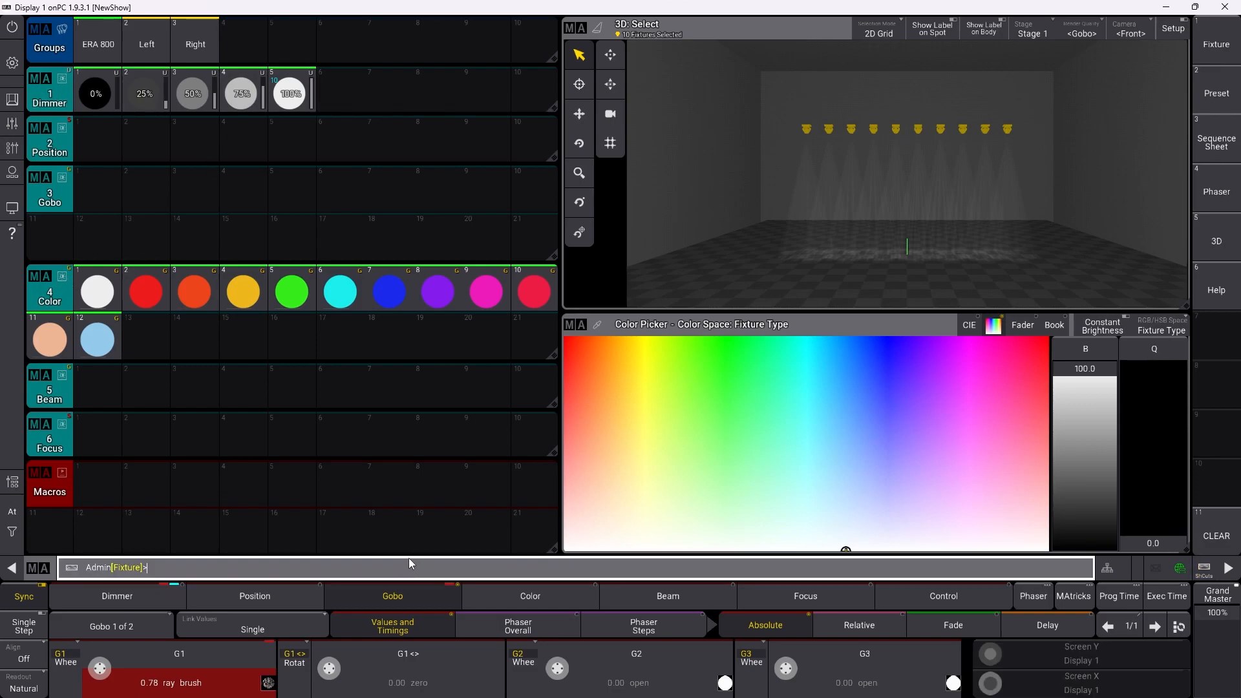
pyautogui.write('store')
pyautogui.click(155, 199)
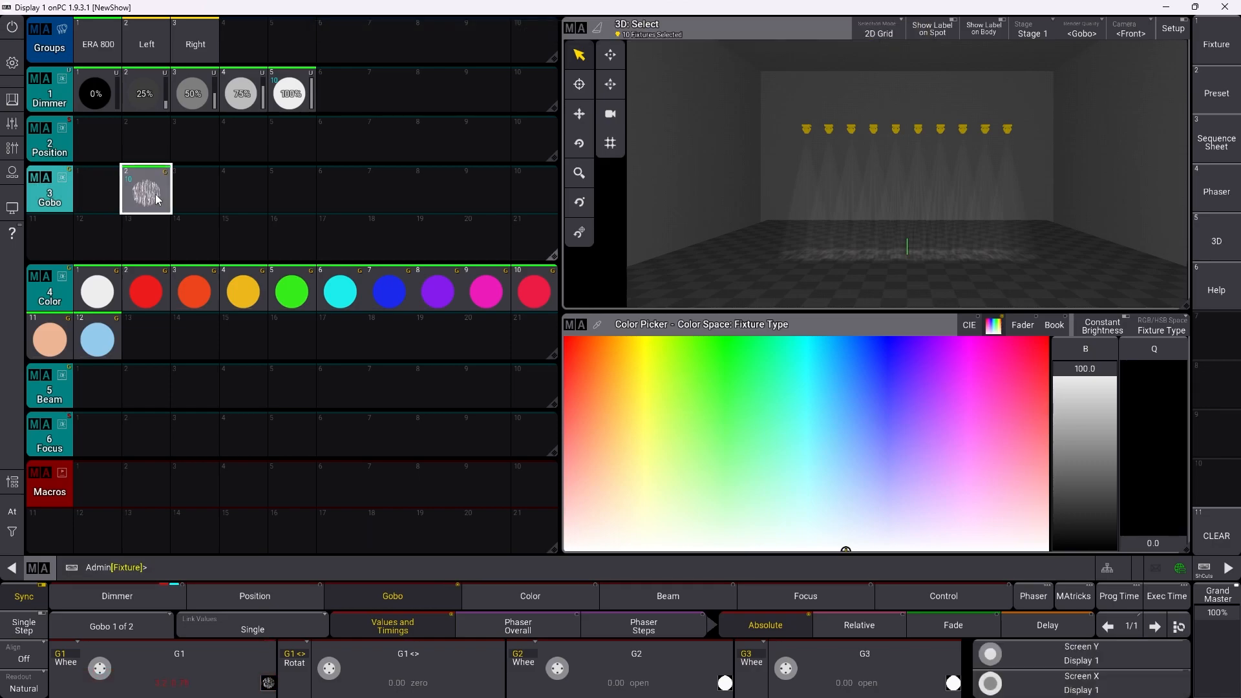
# Step: Set gobo wheel G1 to "too many doctors" and store it as gobo preset 3
pyautogui.click(197, 682)
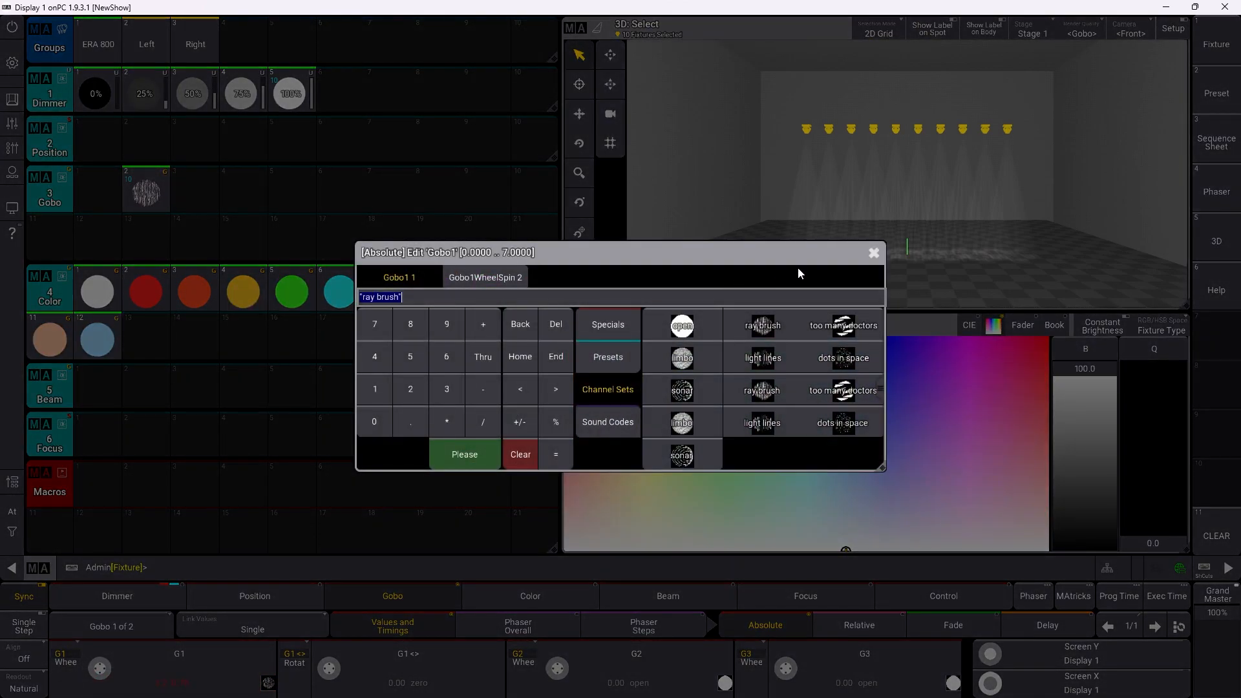
pyautogui.click(857, 324)
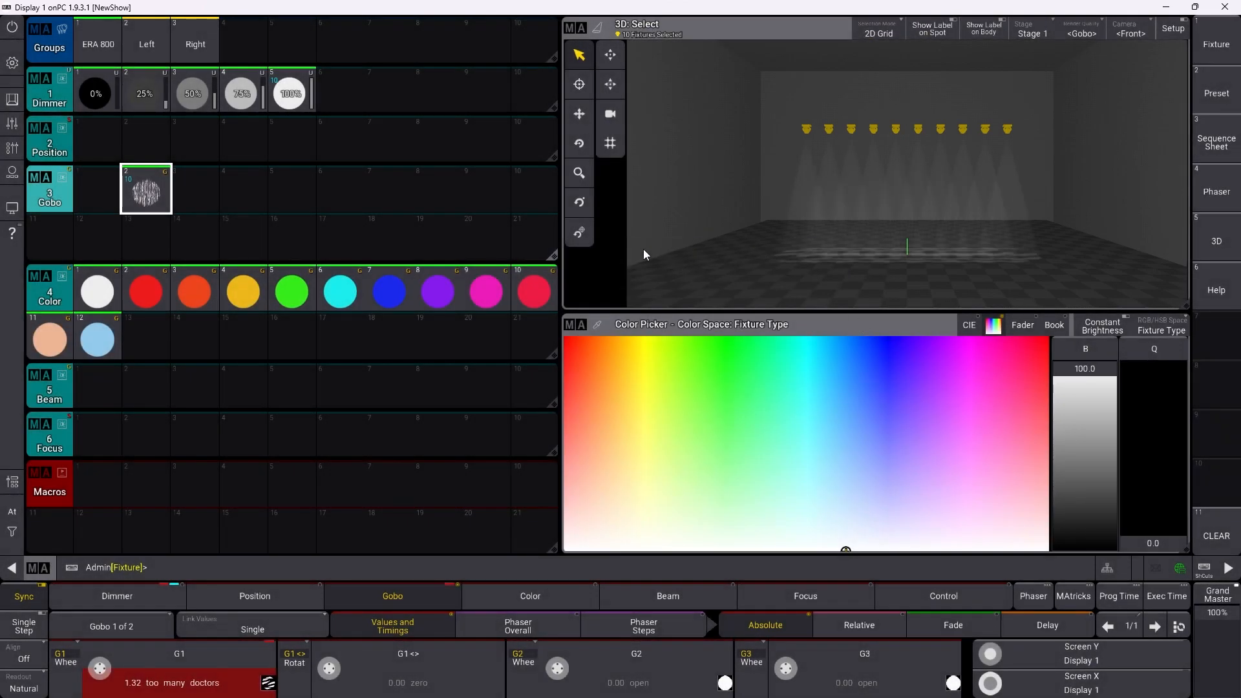
pyautogui.click(367, 574)
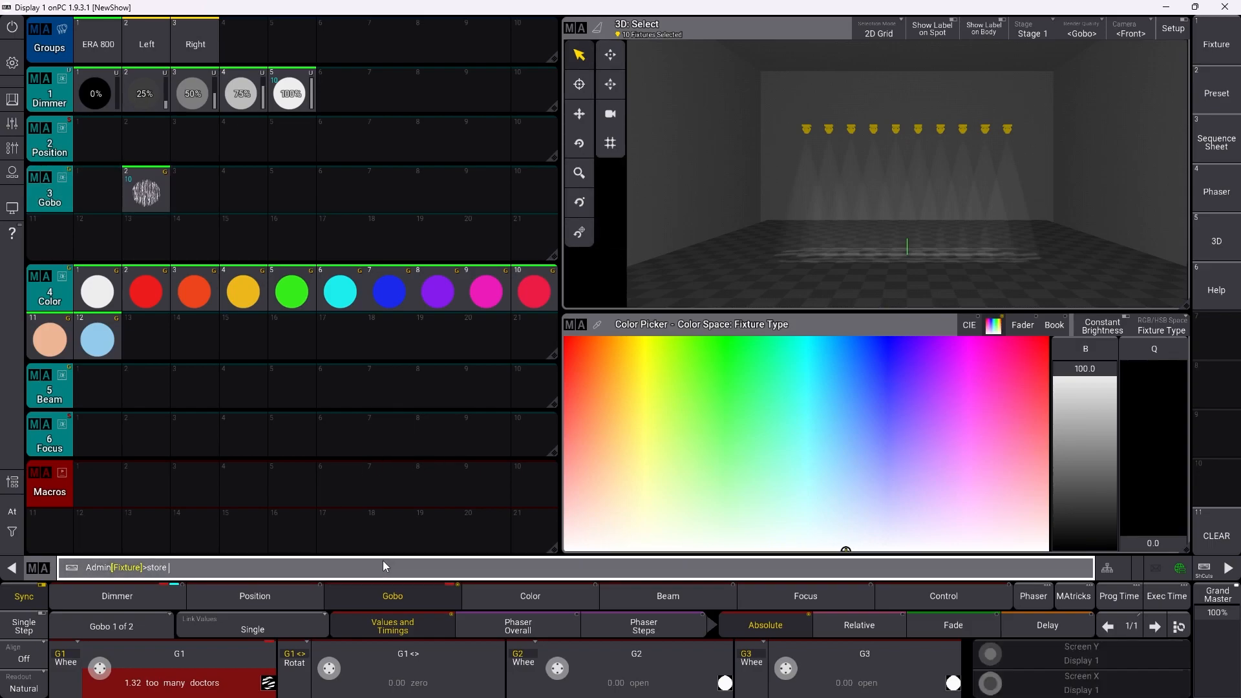
pyautogui.click(197, 201)
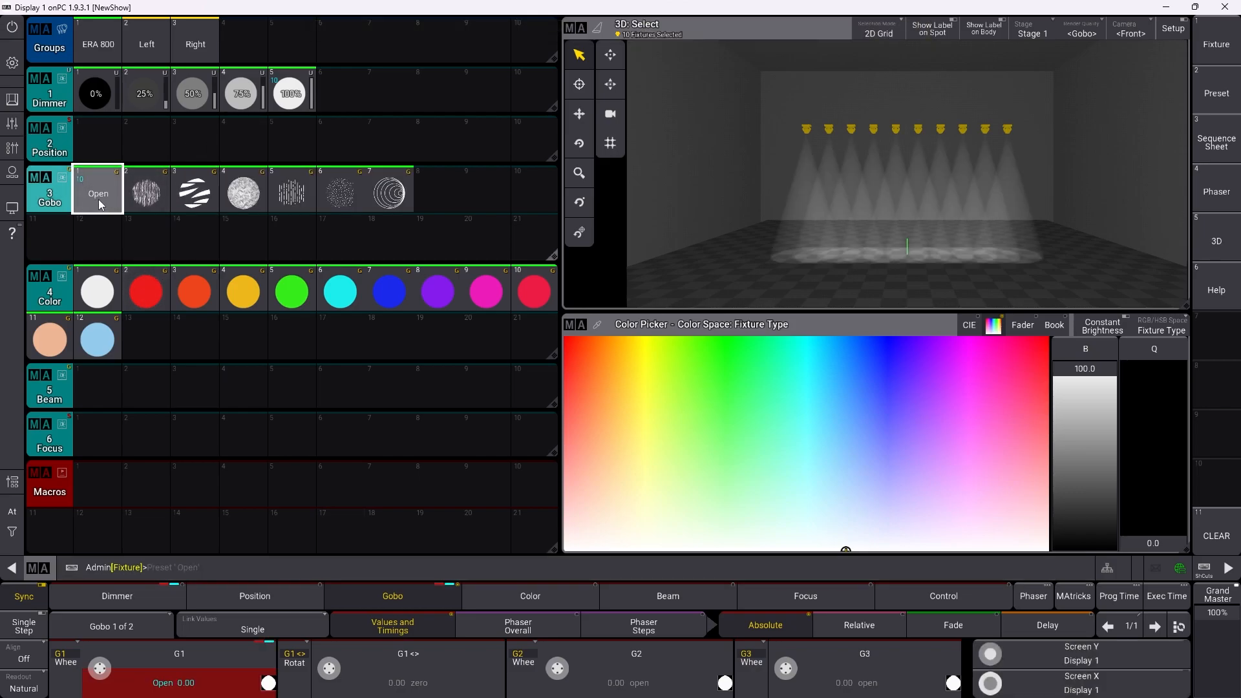
# Step: Preview gobo presets 2 to 5 one after another on the selected fixtures
pyautogui.click(147, 194)
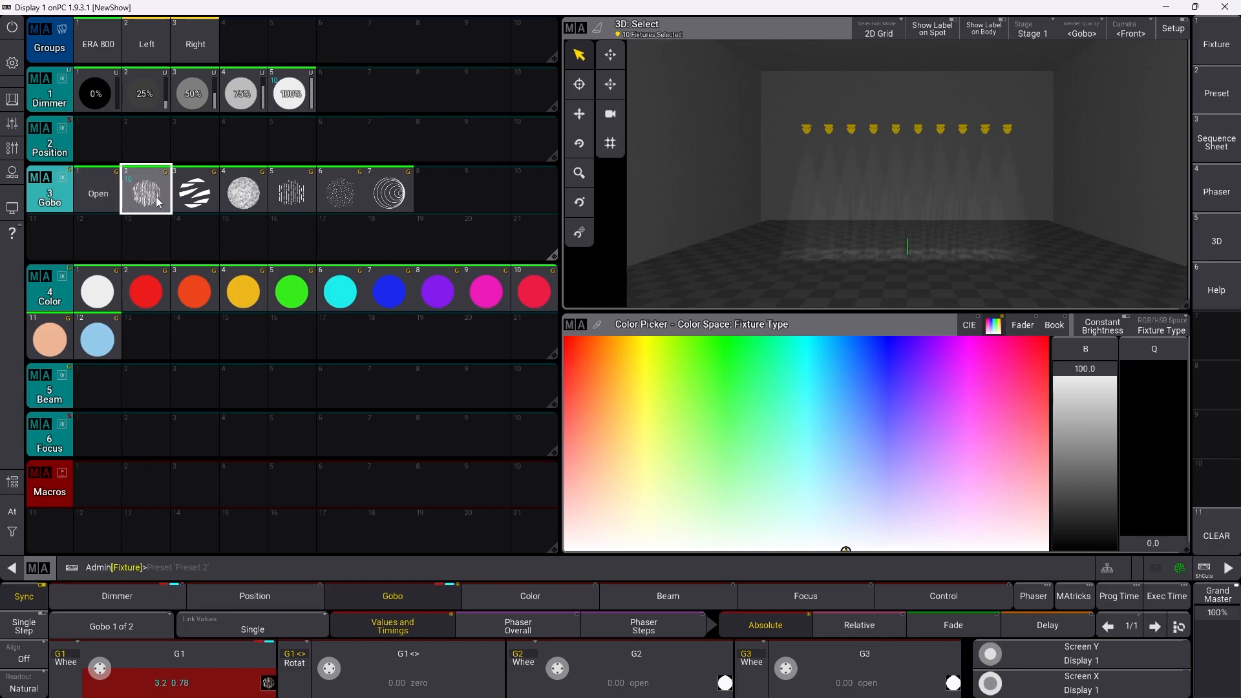
pyautogui.click(195, 202)
pyautogui.click(244, 195)
pyautogui.click(292, 194)
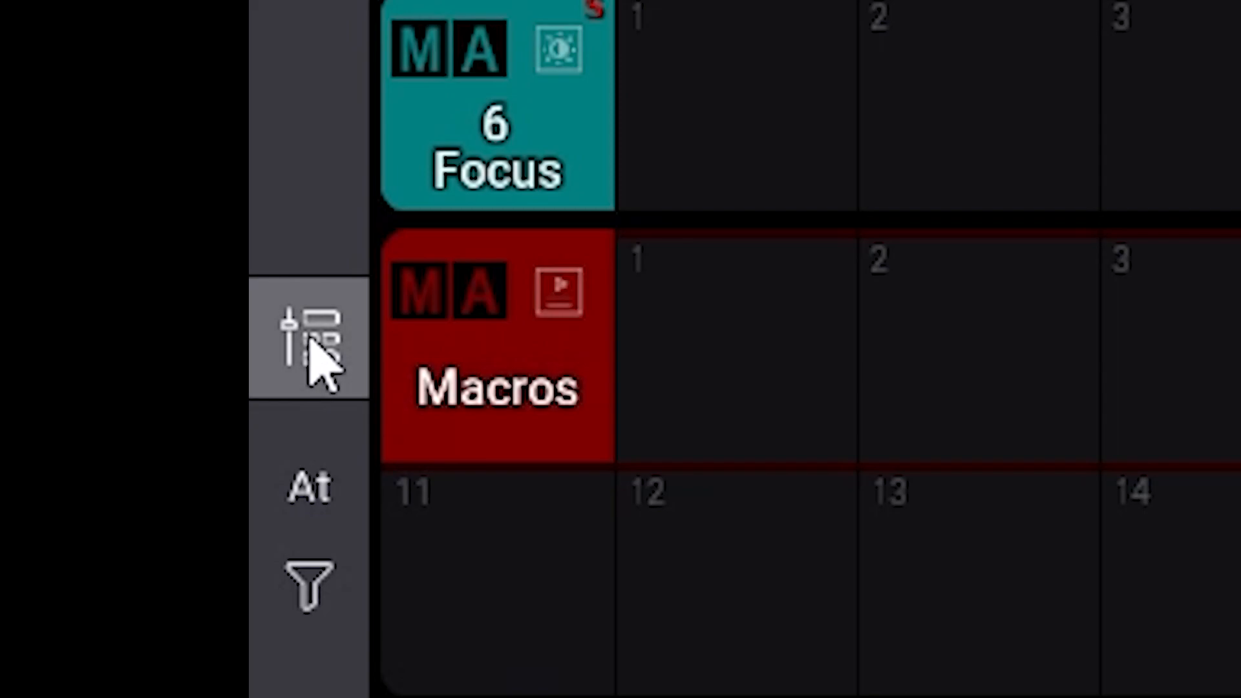
# Step: Show the playback executors and apply the 100% dimmer preset and gobo preset 3 to the ERA 800 group
pyautogui.click(12, 483)
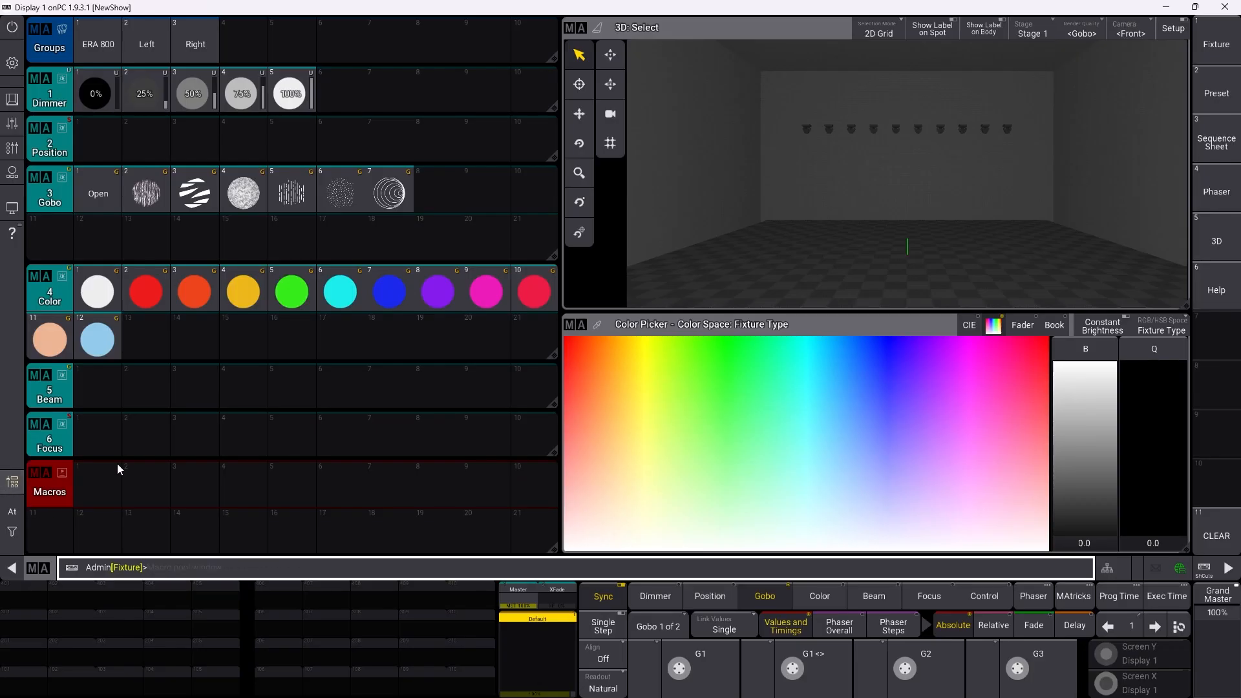
pyautogui.click(93, 51)
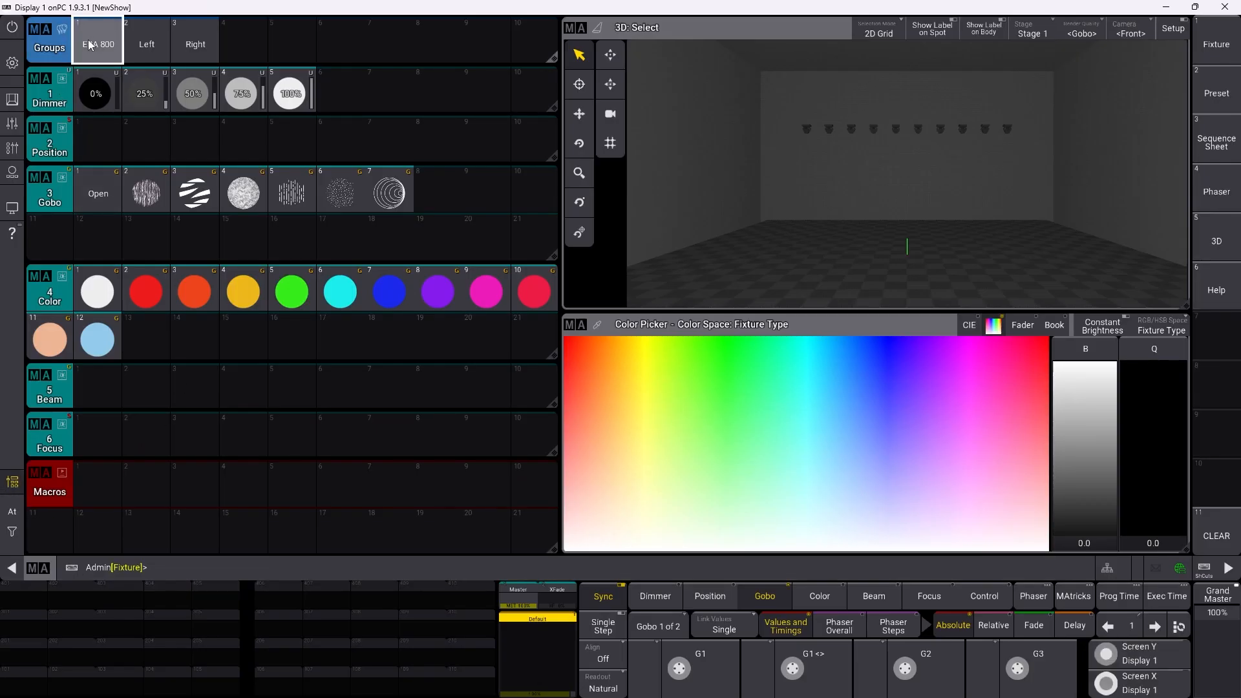
pyautogui.click(288, 95)
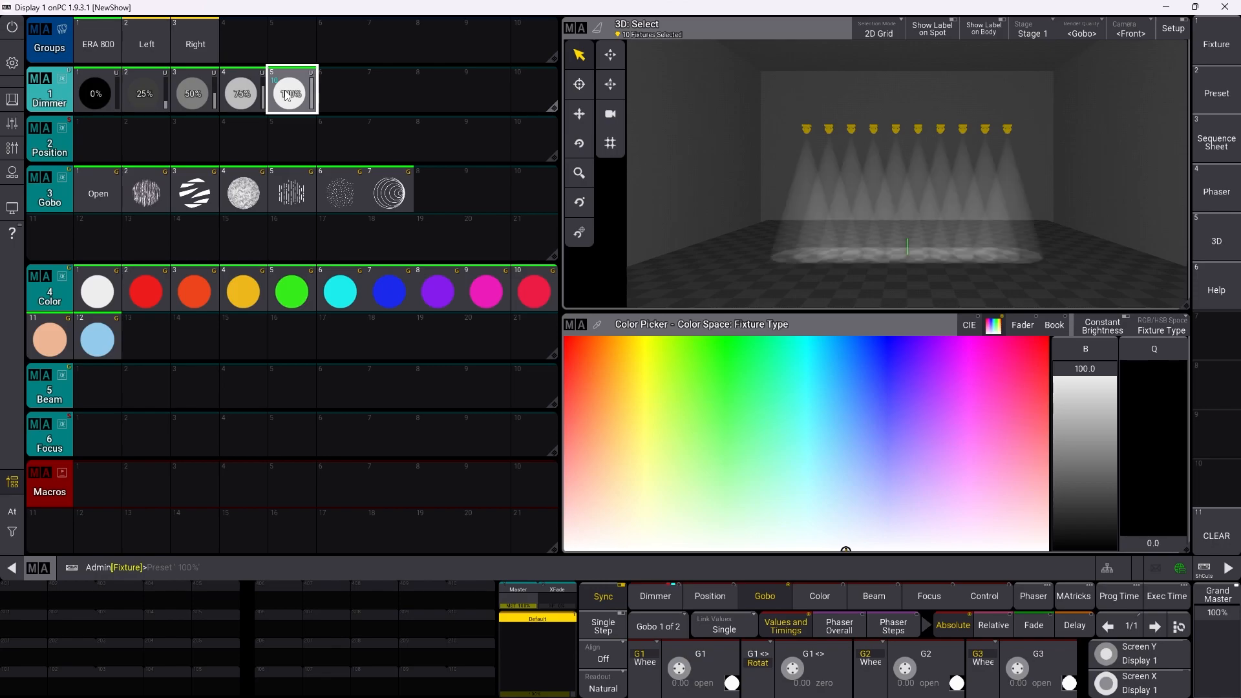
pyautogui.click(192, 197)
# Step: Store the current look as a sequence on the first executor of the lowest playback row
pyautogui.click(236, 567)
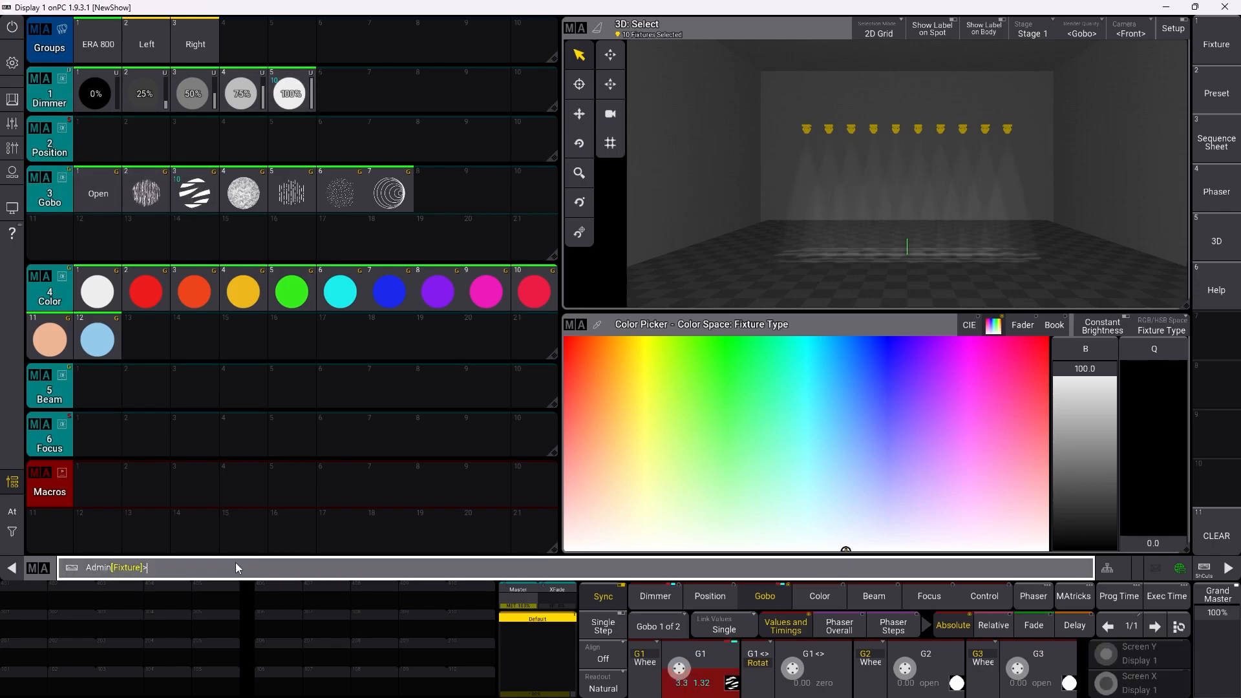
pyautogui.write('store')
pyautogui.click(30, 676)
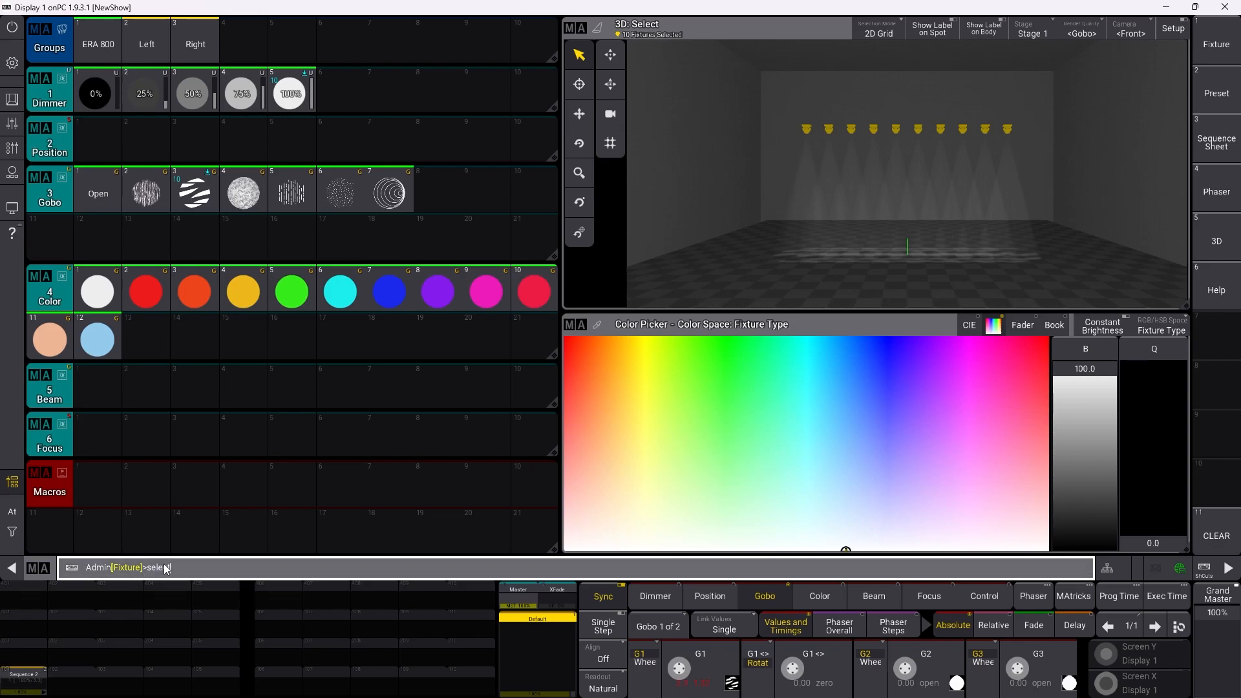
# Step: Select the newly stored sequence on its executor and start it with Go+
pyautogui.click(30, 675)
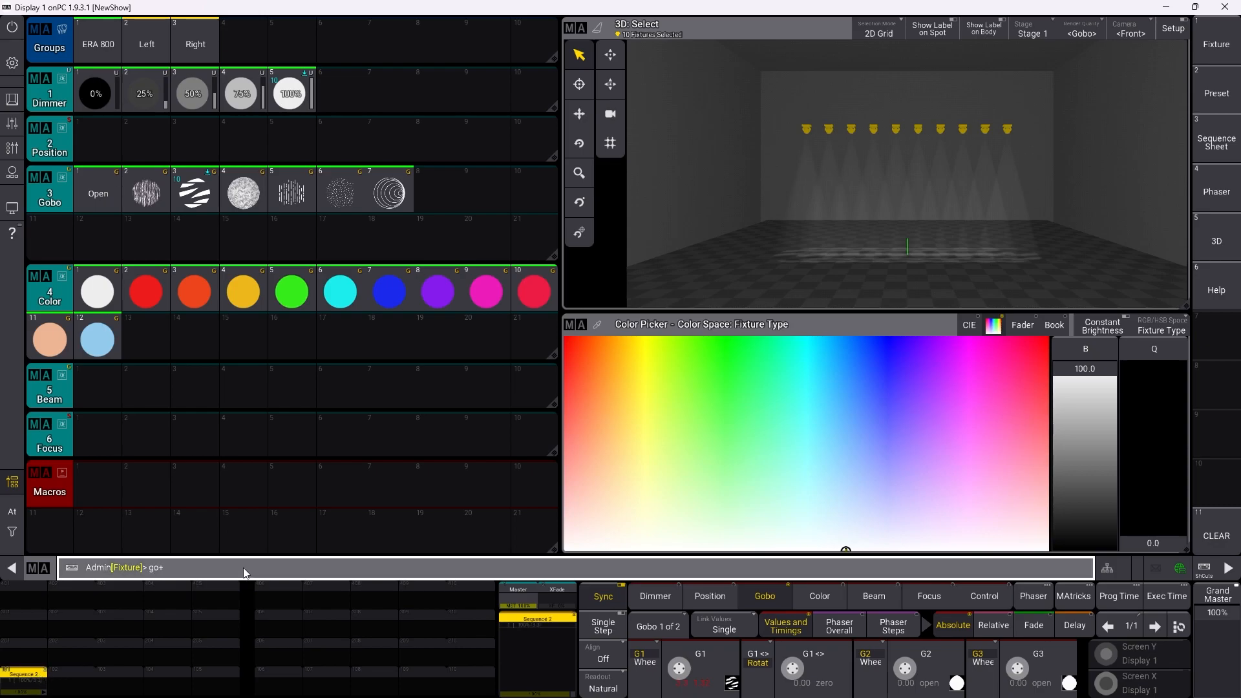
pyautogui.click(30, 678)
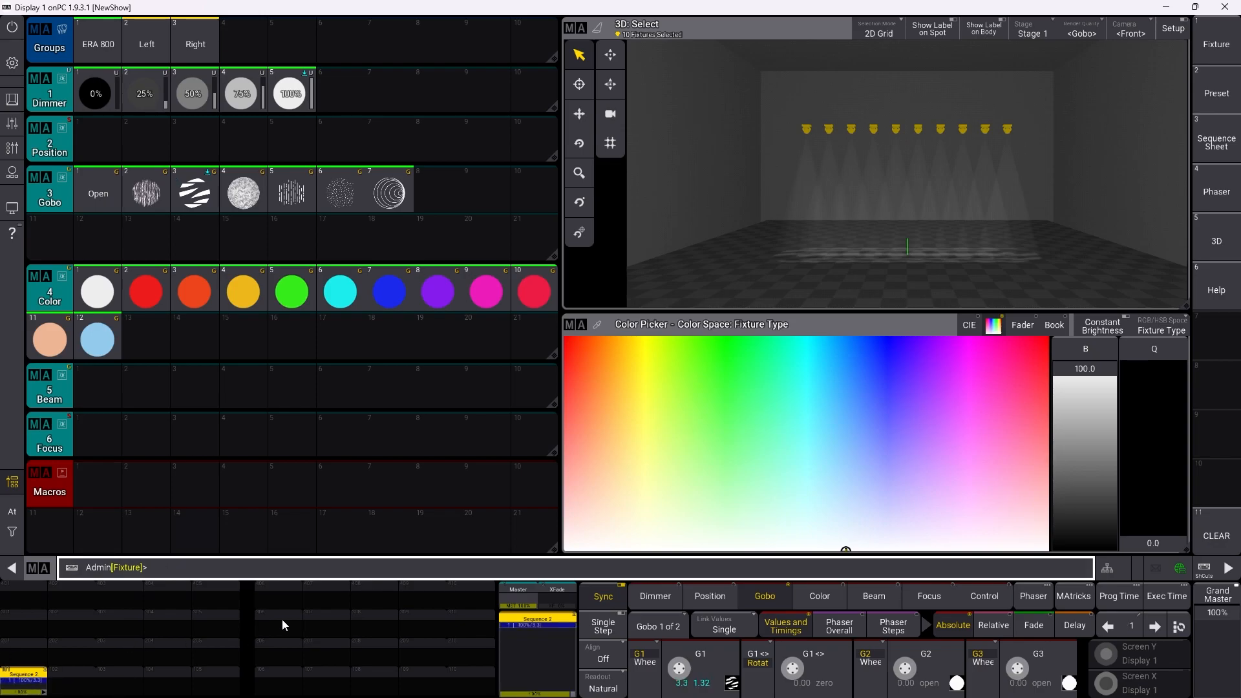
# Step: Clear the programmer and select the ERA 800 group
pyautogui.click(11, 512)
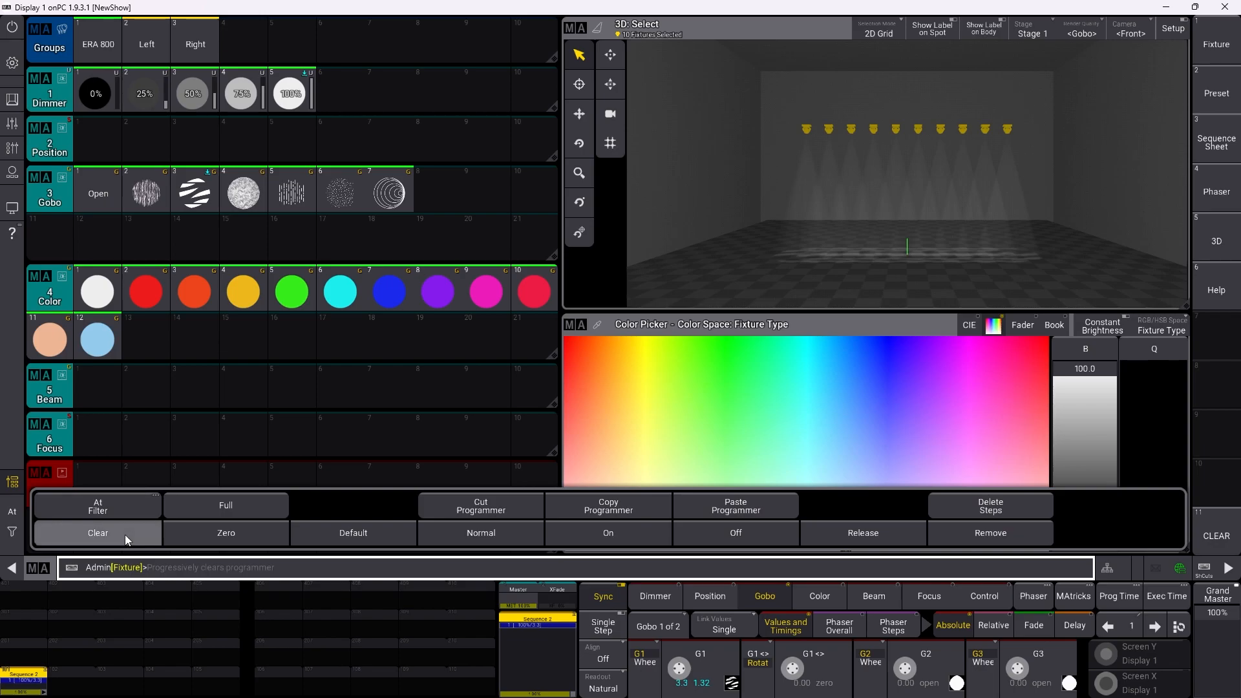
pyautogui.click(97, 533)
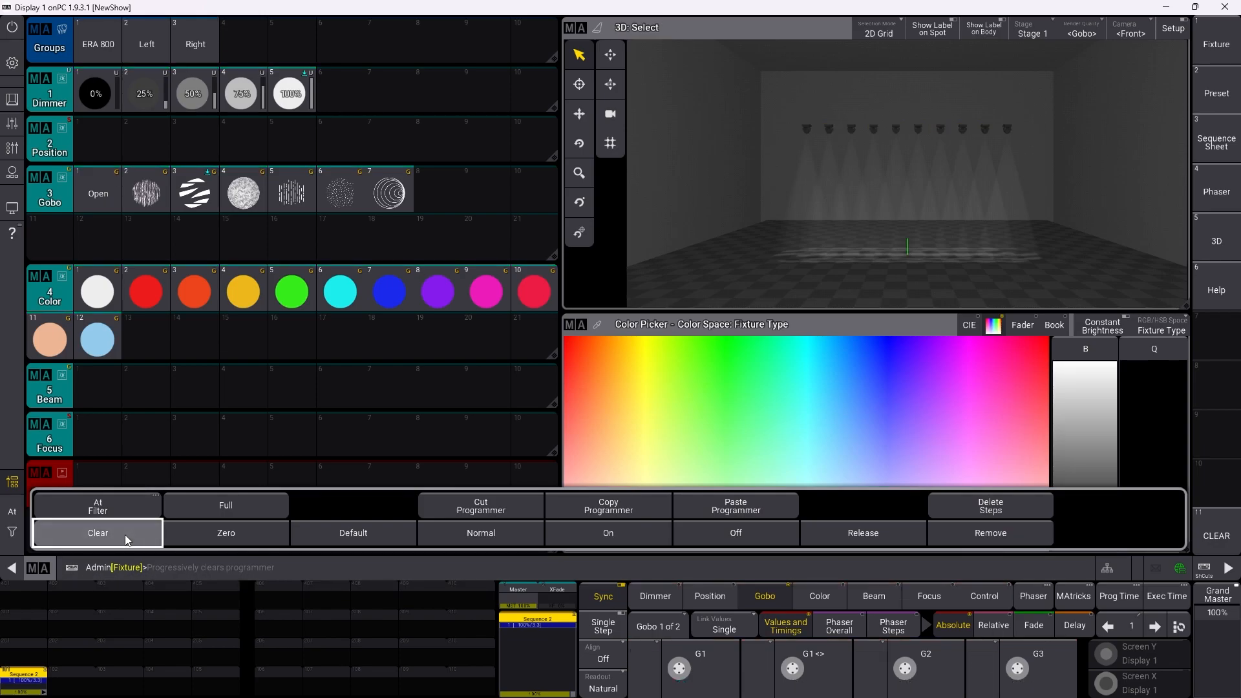
pyautogui.click(22, 515)
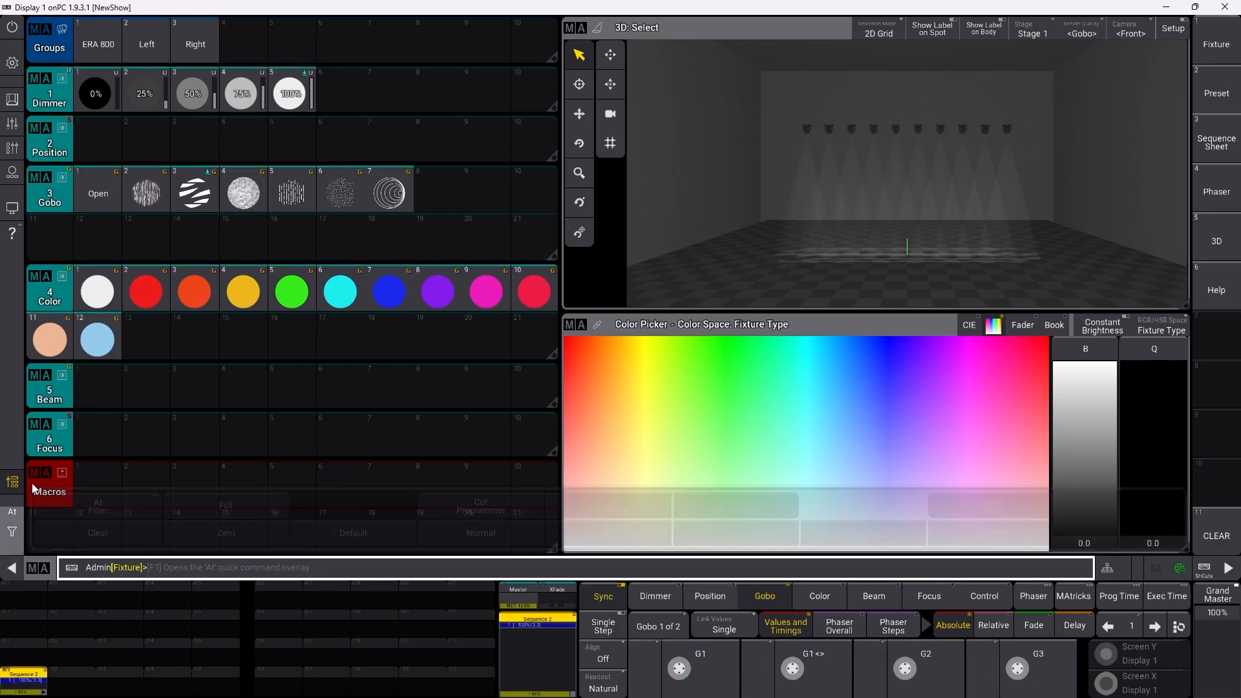
pyautogui.click(103, 48)
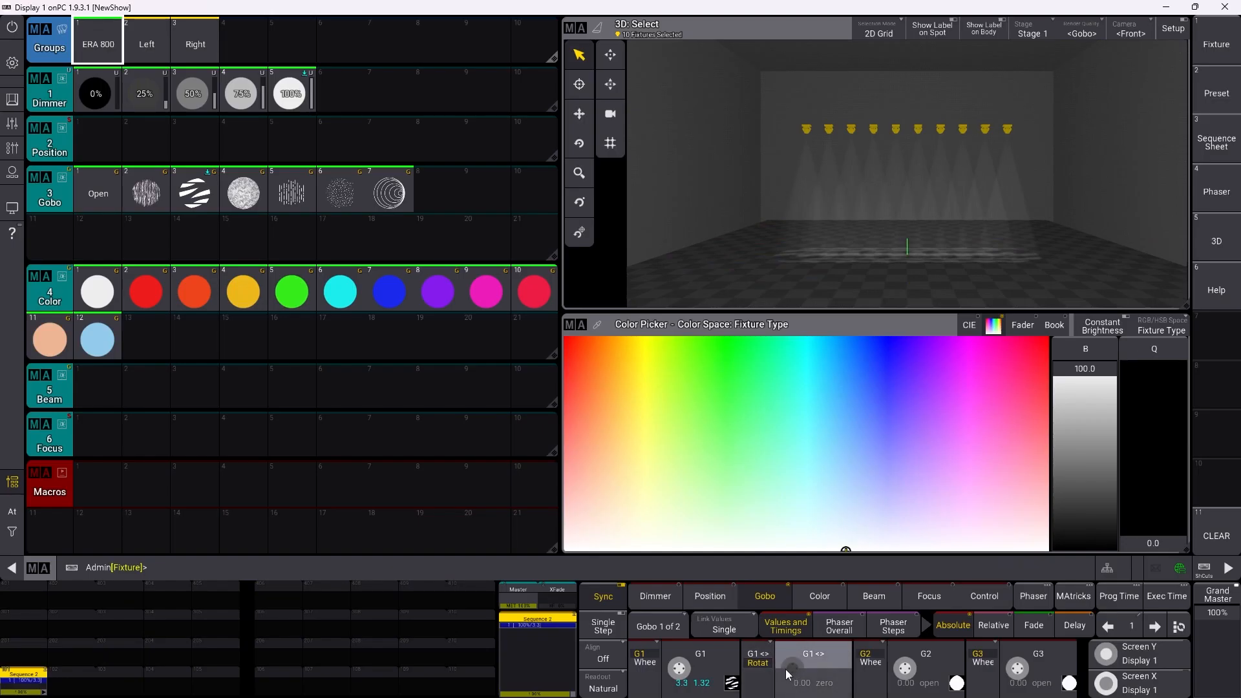
# Step: Set the G1 gobo rotation to 0.00 (stop) and store it as gobo preset 11 labelled "Stop"
pyautogui.moveTo(818, 518); pyautogui.dragTo(839, 473)
pyautogui.moveTo(792, 664)
pyautogui.mouseDown()
pyautogui.moveTo(802, 679)
pyautogui.moveTo(797, 661)
pyautogui.moveTo(804, 676)
pyautogui.moveTo(786, 670)
pyautogui.mouseUp()
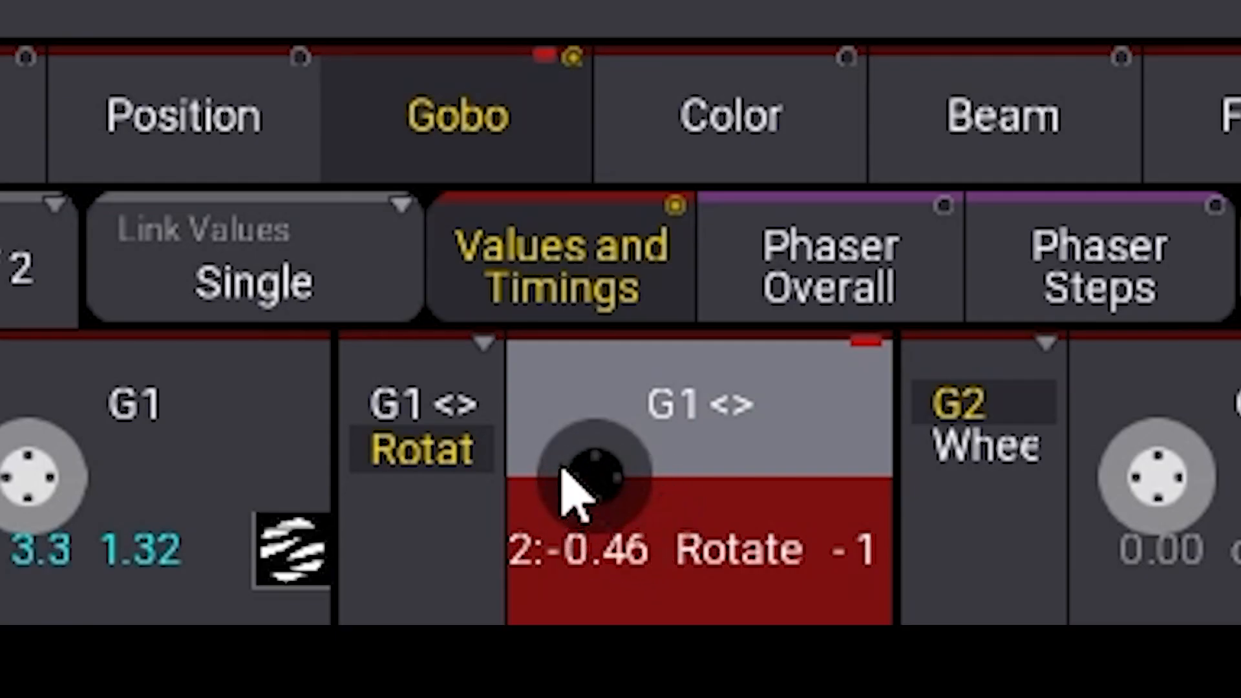
pyautogui.moveTo(561, 469); pyautogui.dragTo(637, 448)
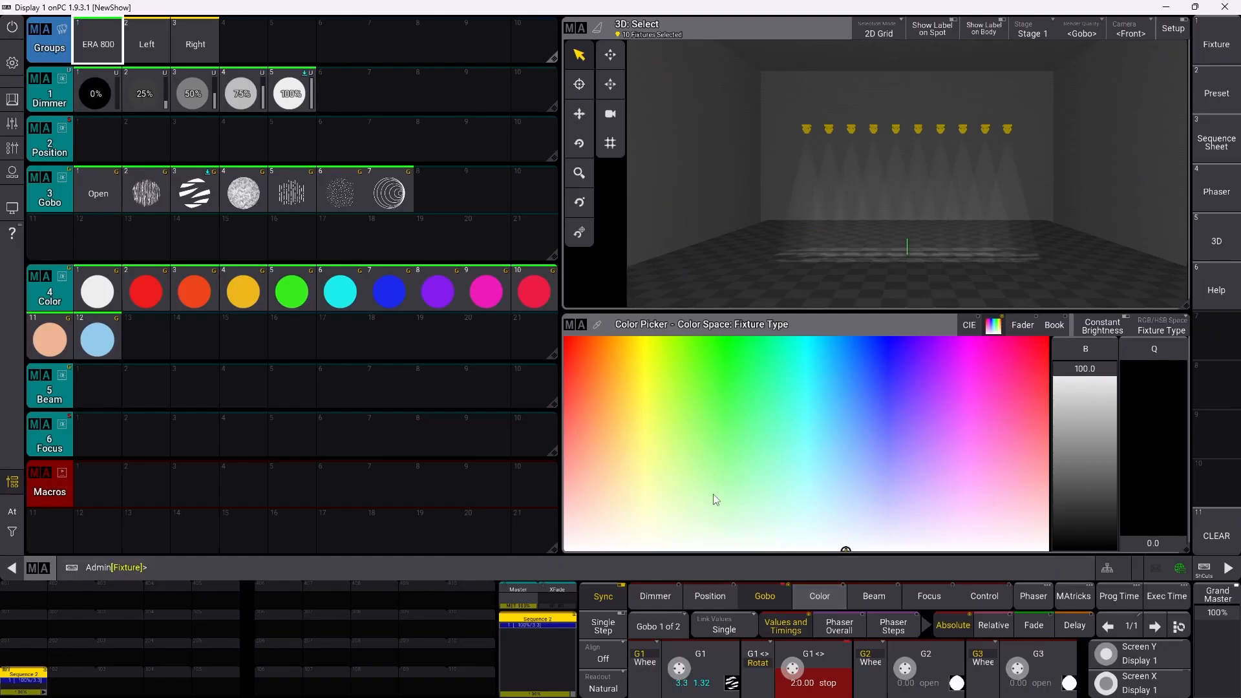
pyautogui.click(446, 561)
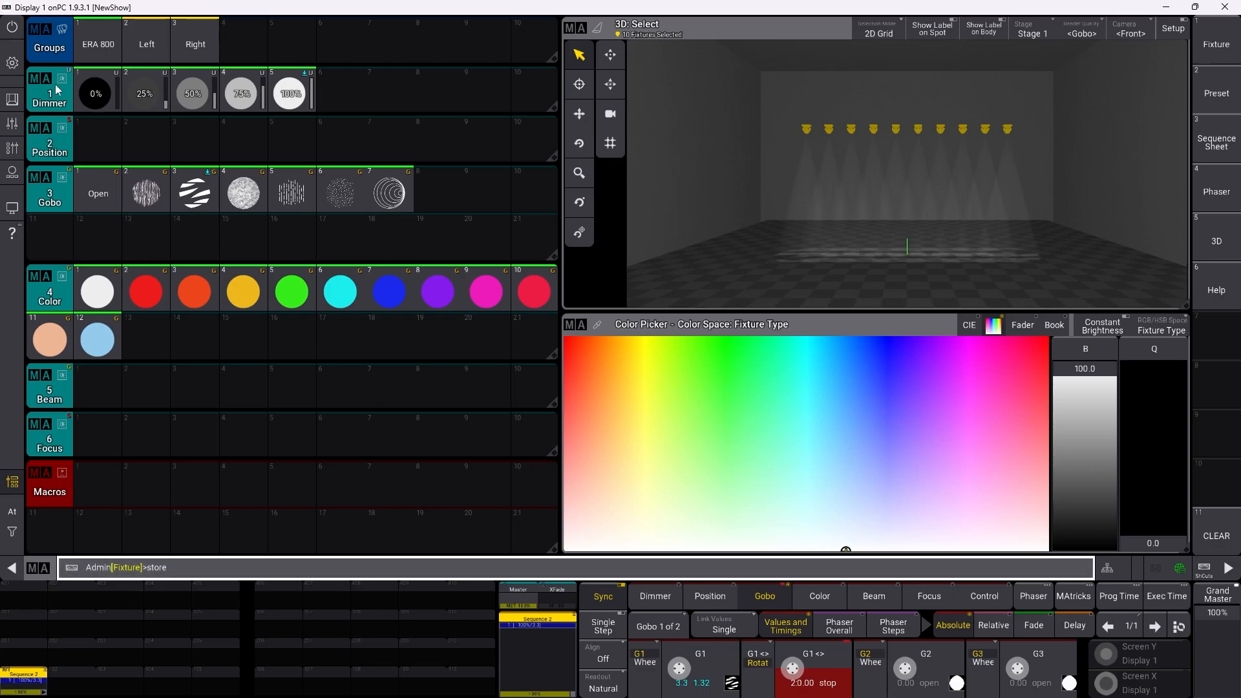
pyautogui.click(32, 241)
pyautogui.press('F2')
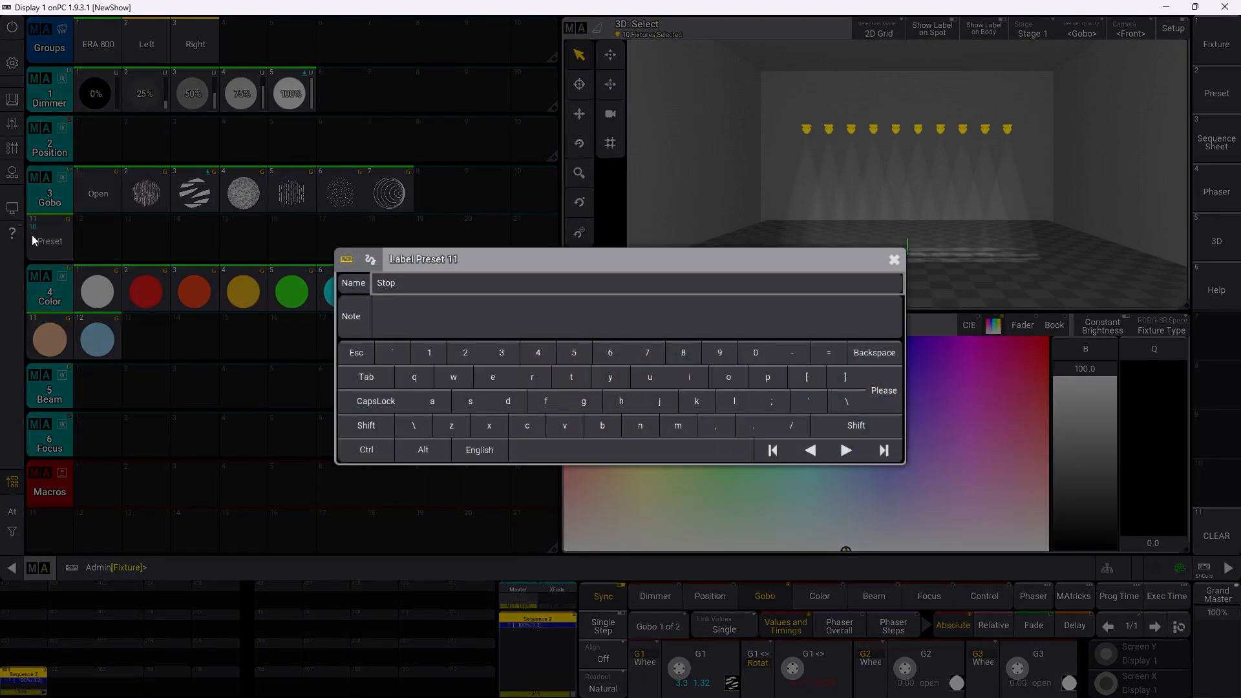
pyautogui.write('Stop')
pyautogui.press('Return')
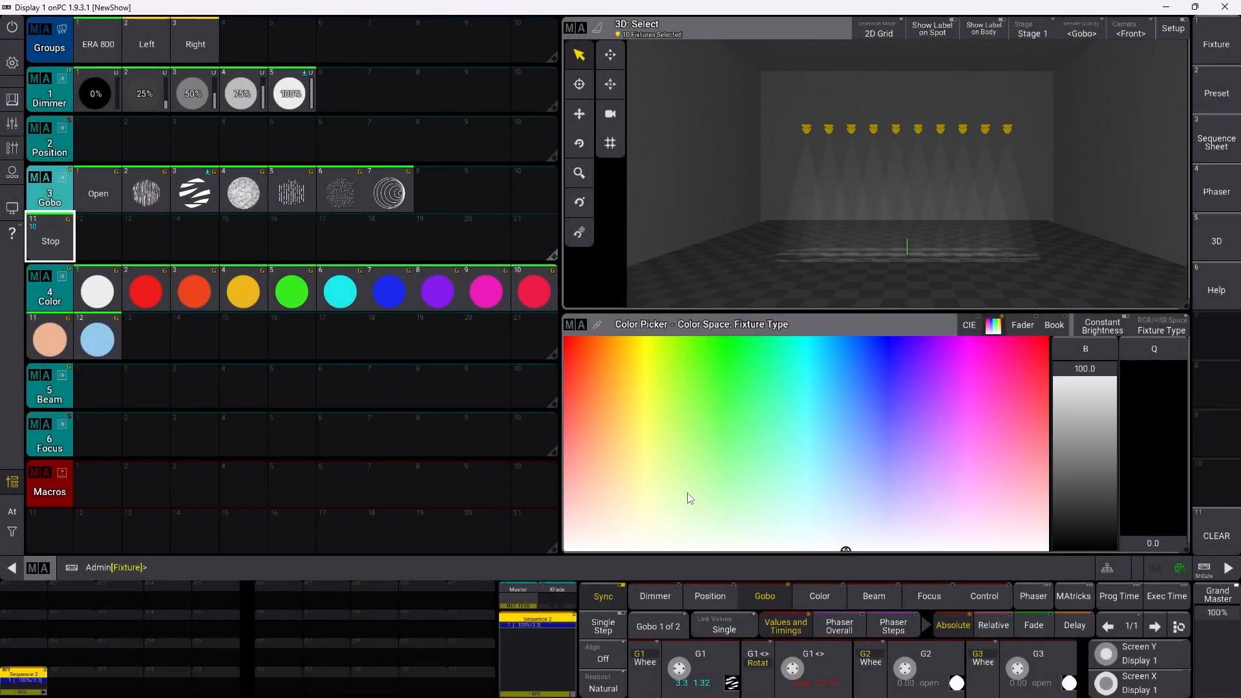
# Step: Set the G1 gobo rotation to 0.46 and store it as gobo preset 12 labelled "Slow Spin"
pyautogui.moveTo(802, 675); pyautogui.dragTo(778, 677)
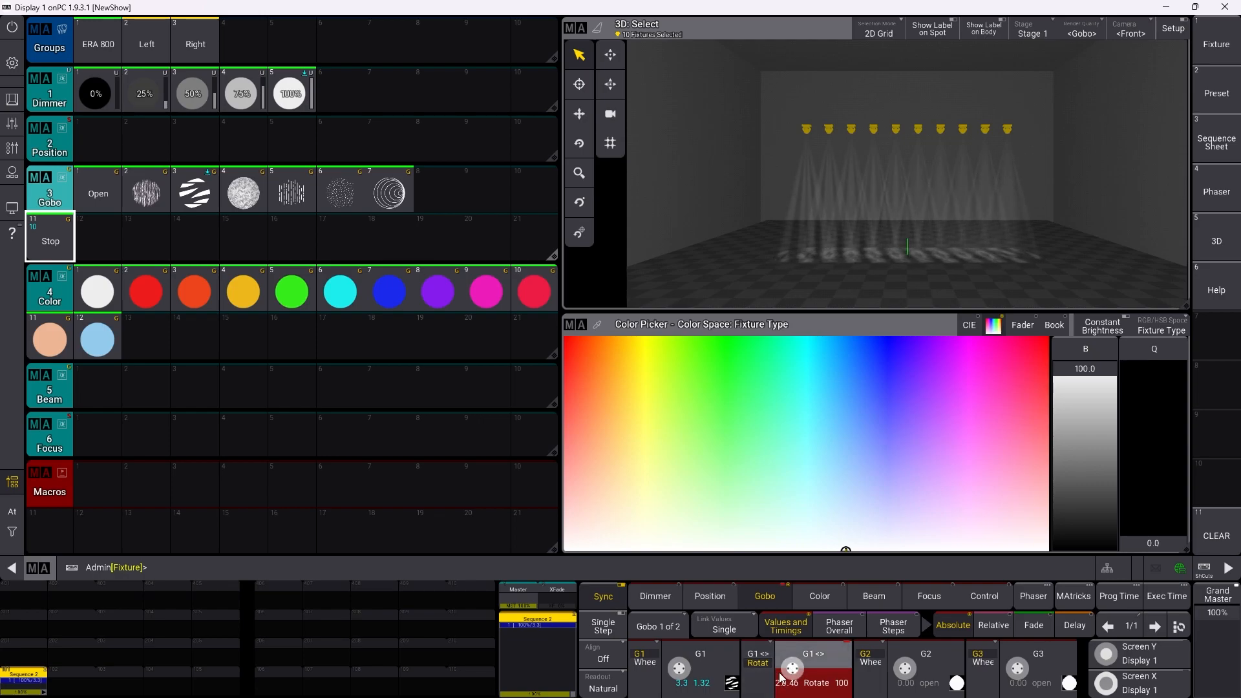
pyautogui.click(462, 567)
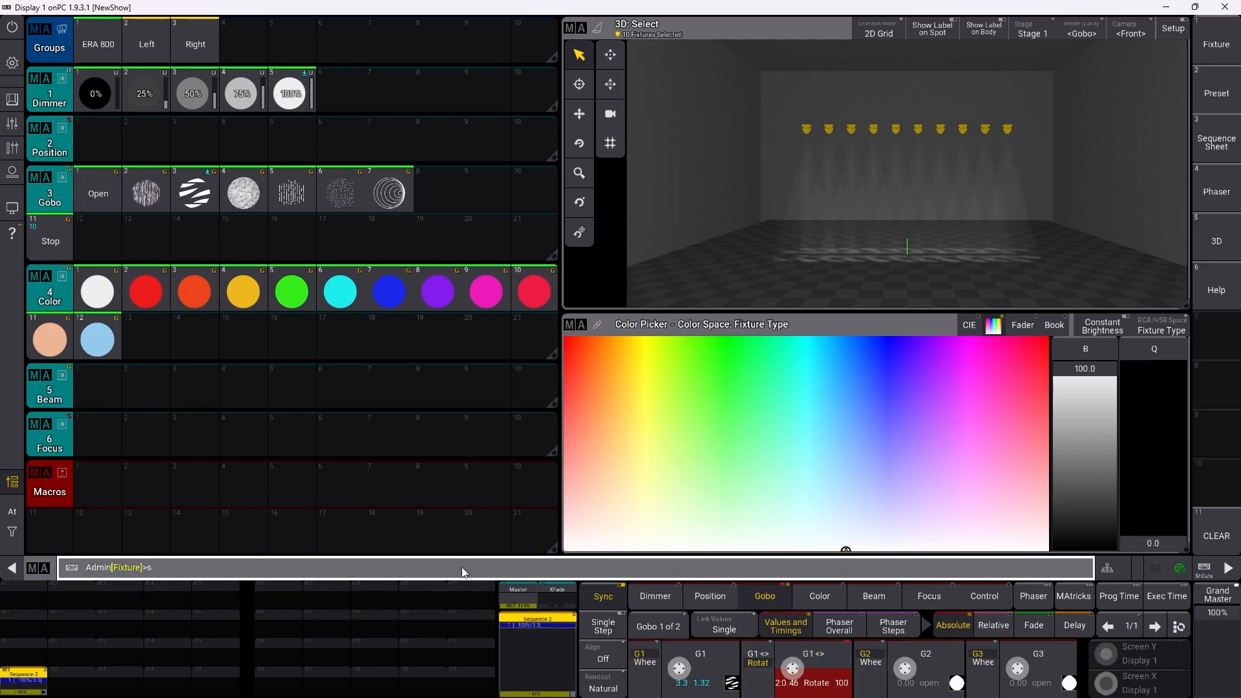
pyautogui.write('s')
pyautogui.click(110, 229)
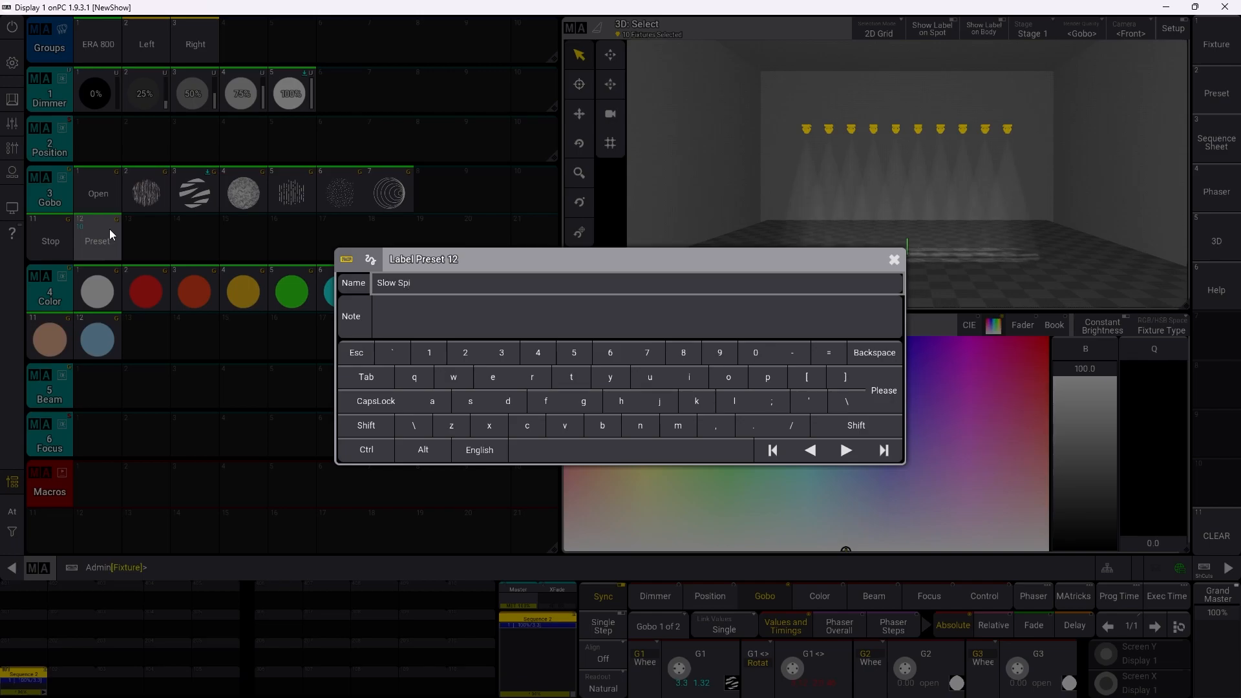
pyautogui.write('Slow Spin')
pyautogui.press('Return')
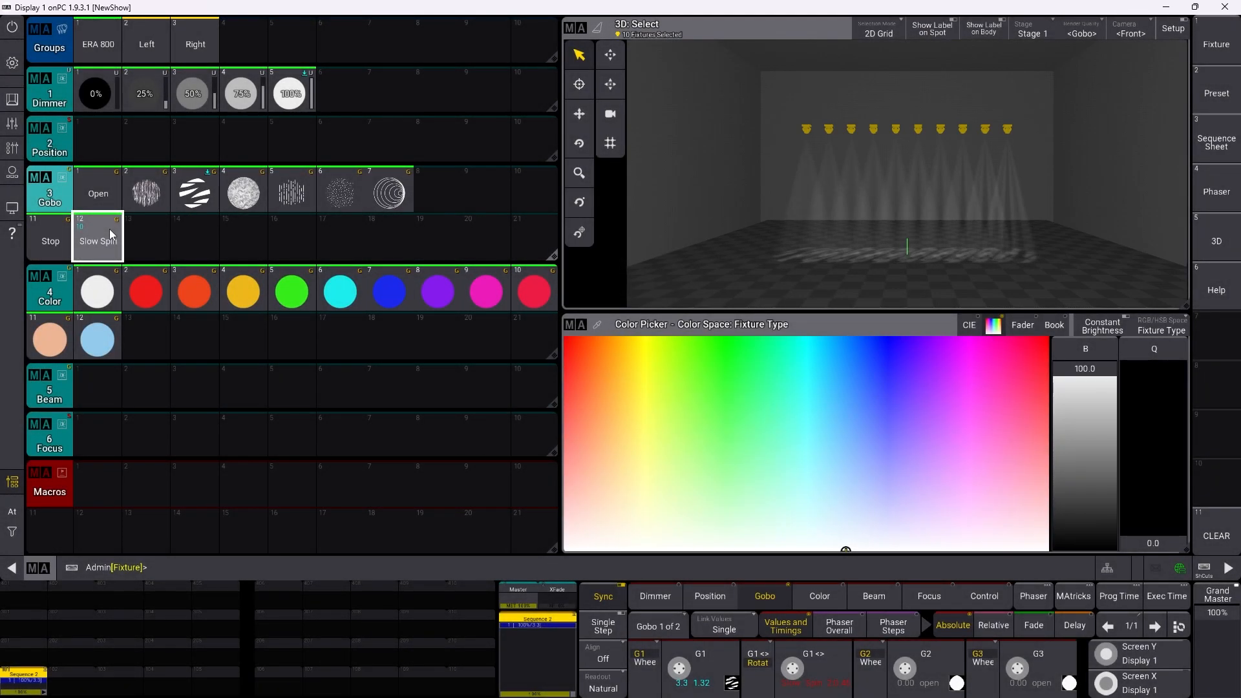
# Step: Raise the G1 gobo rotation to 1.55 and store it as gobo preset 13 labelled "Medium Spin"
pyautogui.moveTo(800, 667); pyautogui.dragTo(770, 679)
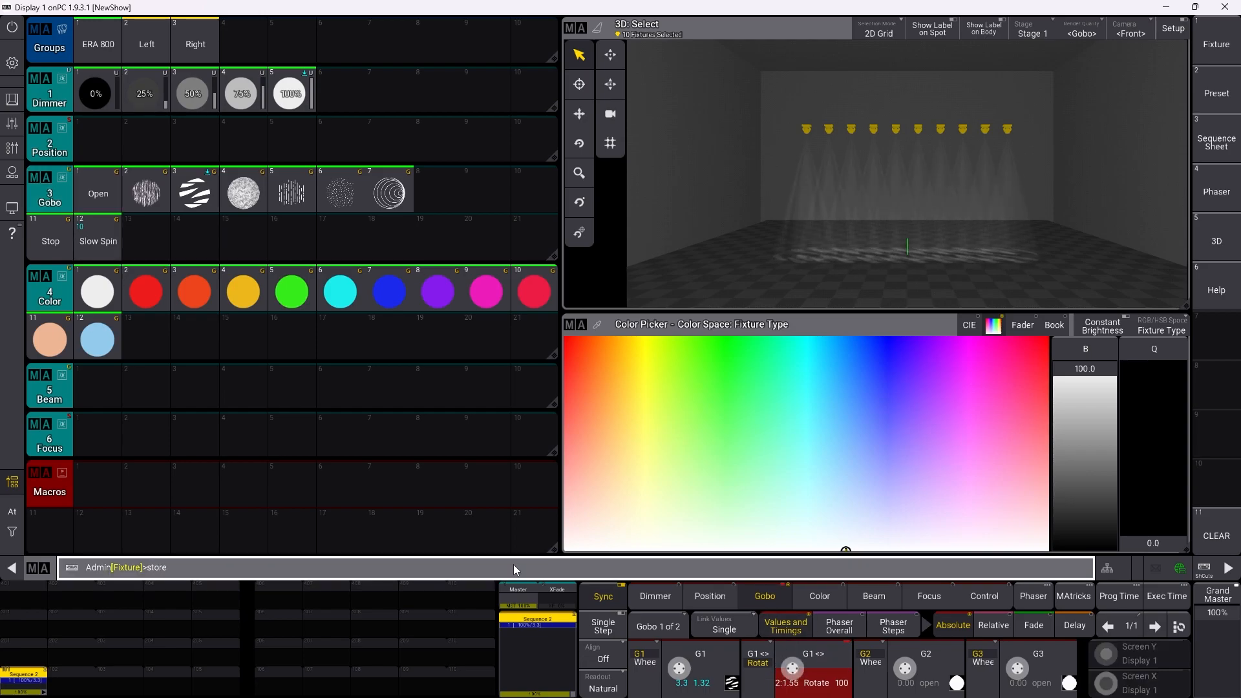
pyautogui.click(129, 239)
pyautogui.click(133, 240)
pyautogui.write('Medium Spin')
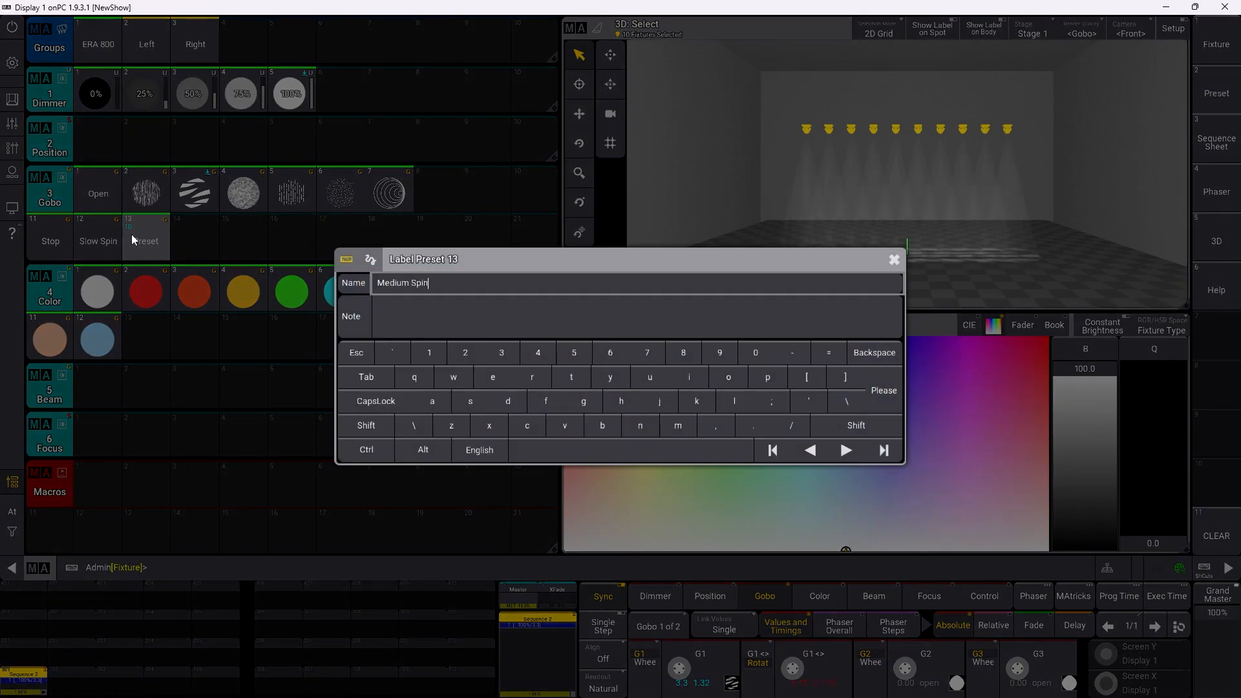
pyautogui.press('Return')
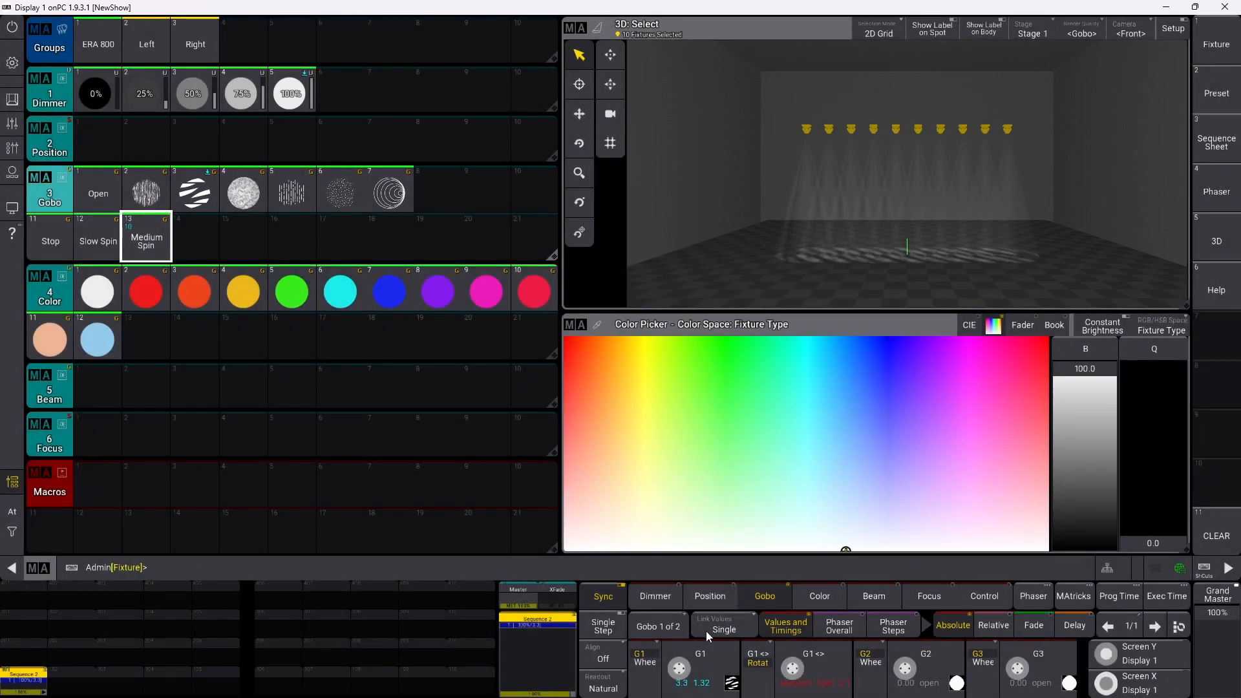
# Step: Raise the G1 gobo rotation to 3.14 and store it as gobo preset 14 labelled "Fast Spin"
pyautogui.moveTo(796, 669); pyautogui.dragTo(759, 664)
pyautogui.click(440, 562)
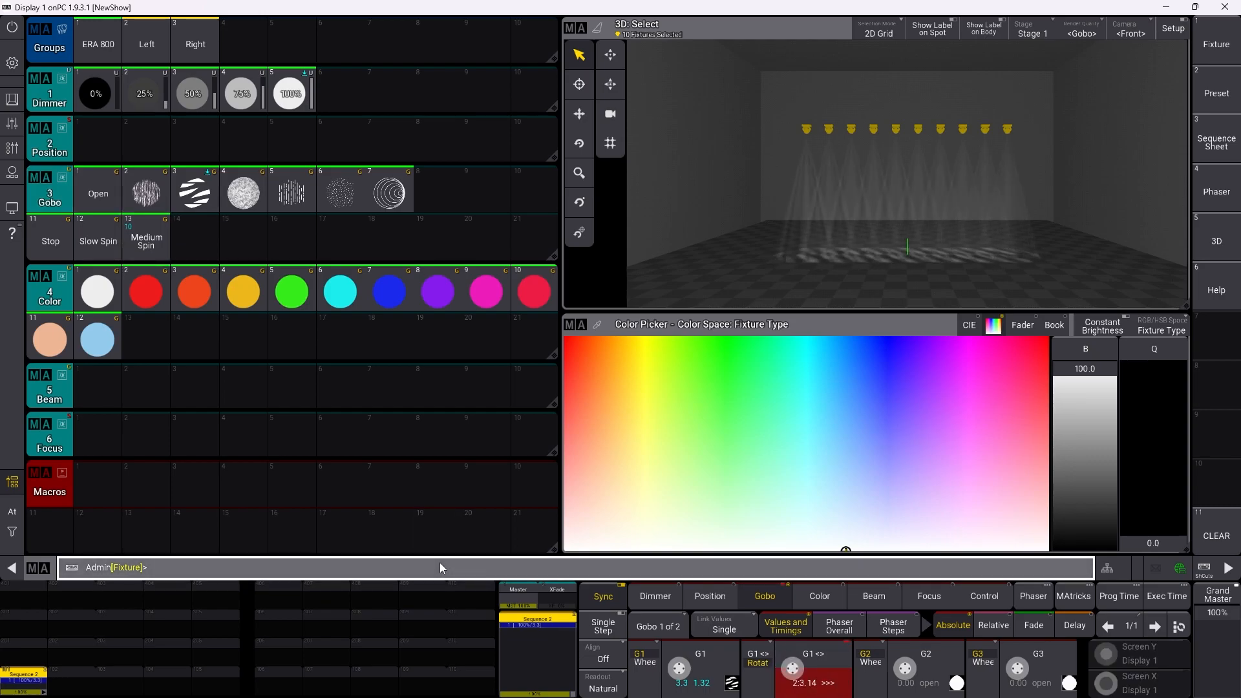
pyautogui.write('store')
pyautogui.click(191, 238)
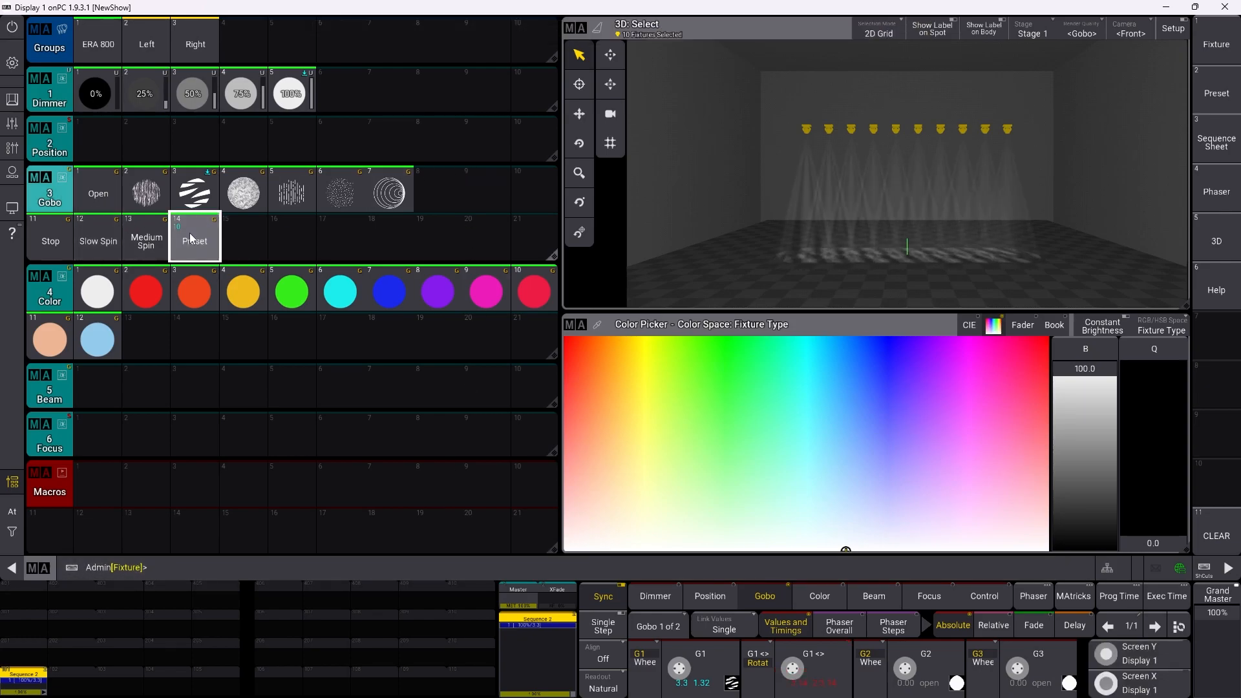
pyautogui.write('Fast')
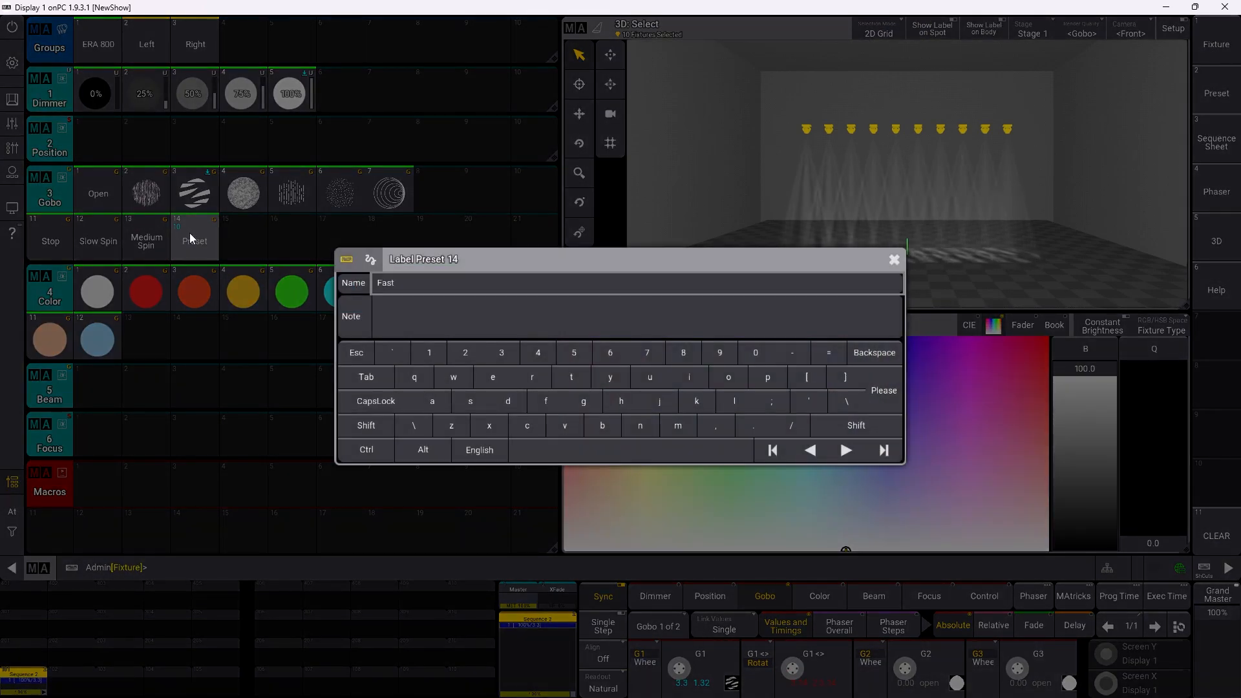
pyautogui.write(' Spin')
pyautogui.press('Return')
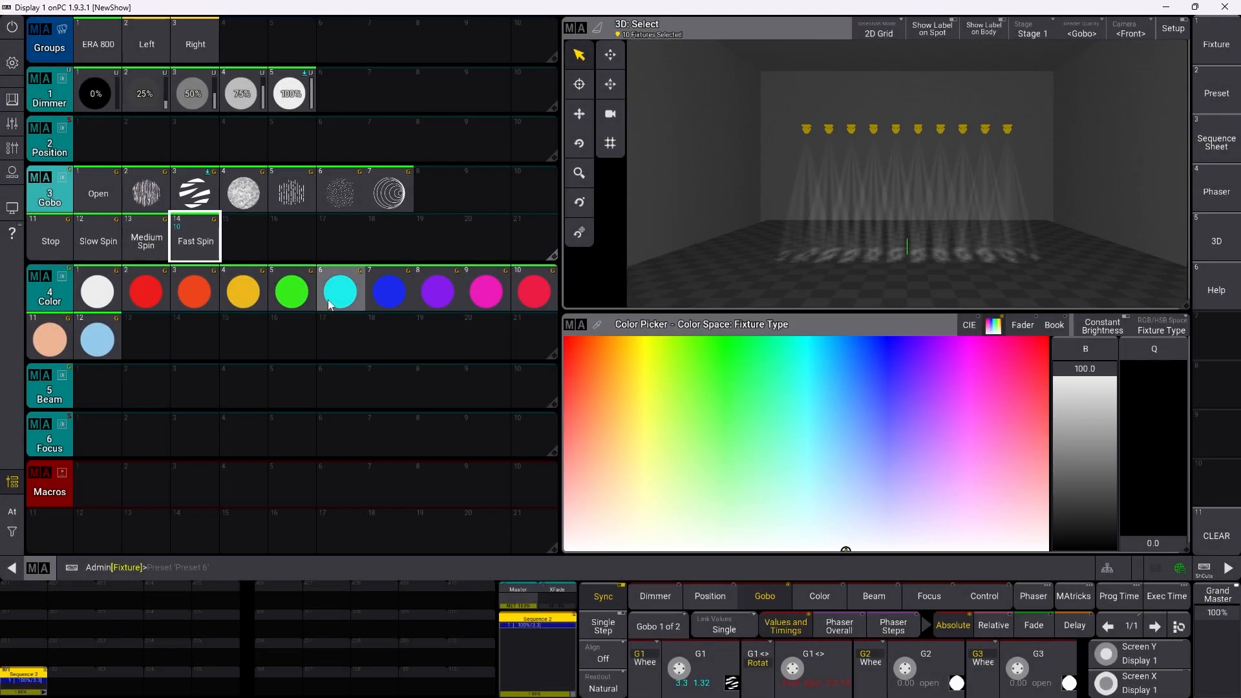
# Step: Clear the programmer and preview the Stop, Slow Spin, Medium Spin and Fast Spin gobo presets on the ERA 800 group
pyautogui.click(12, 512)
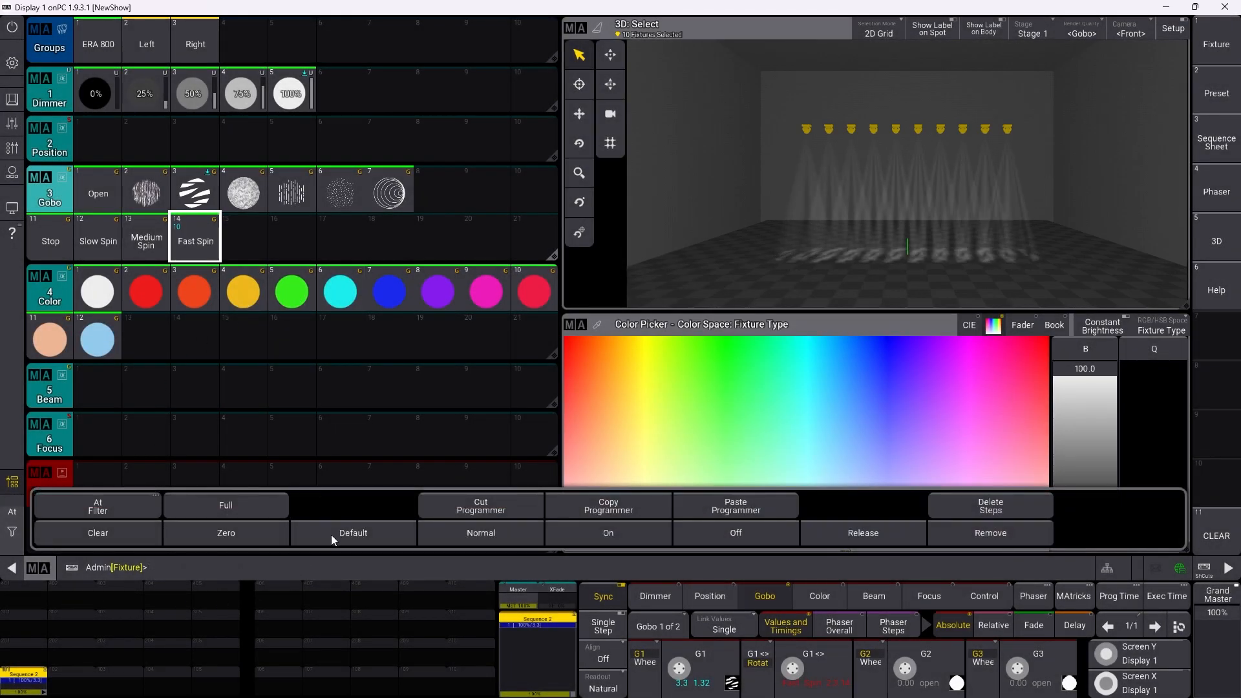
pyautogui.click(98, 533)
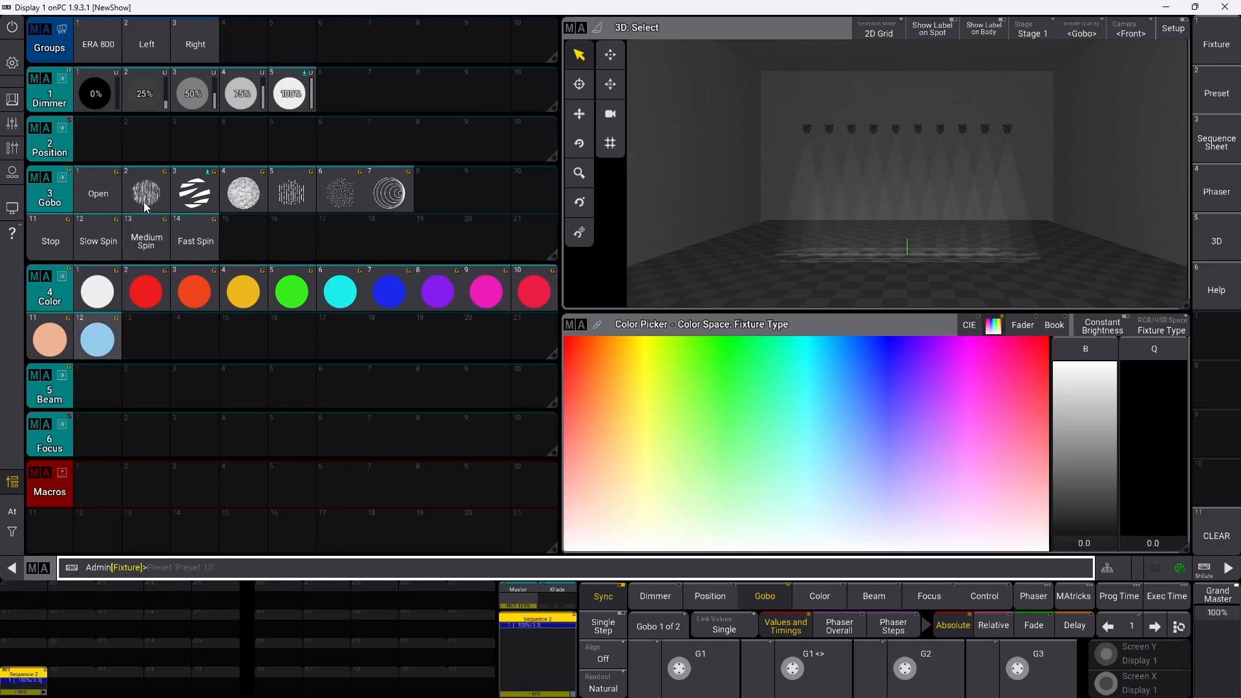
pyautogui.click(98, 43)
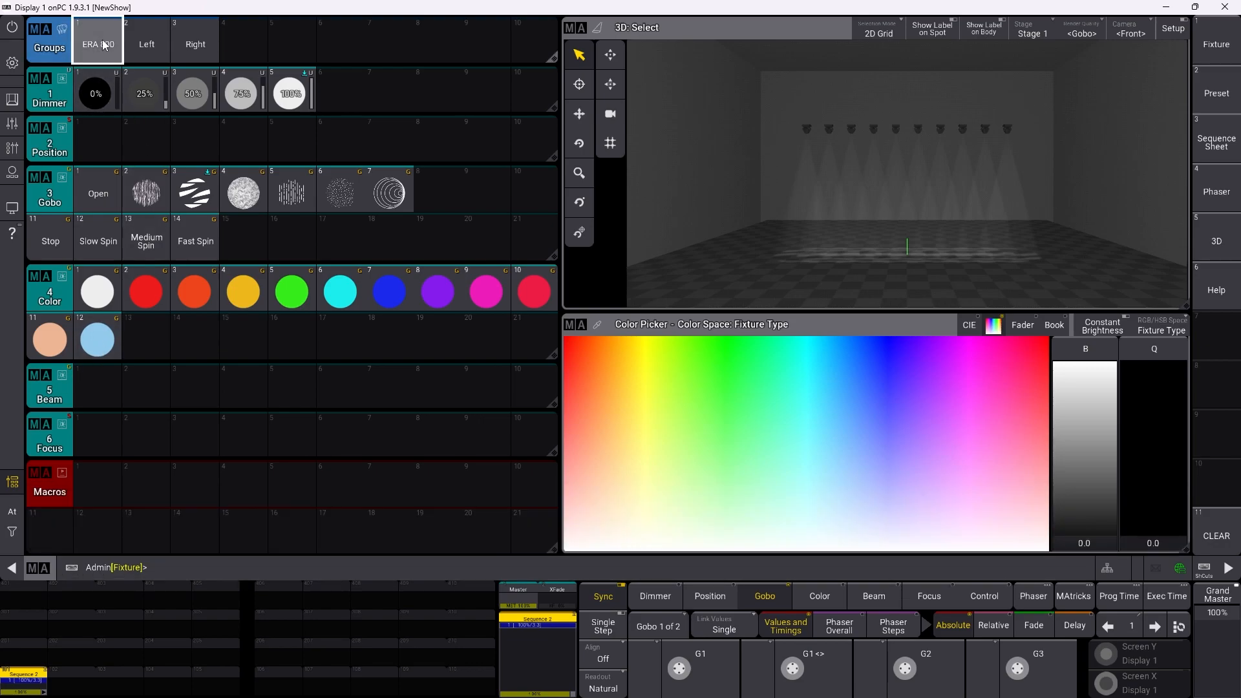
pyautogui.click(53, 242)
pyautogui.click(99, 240)
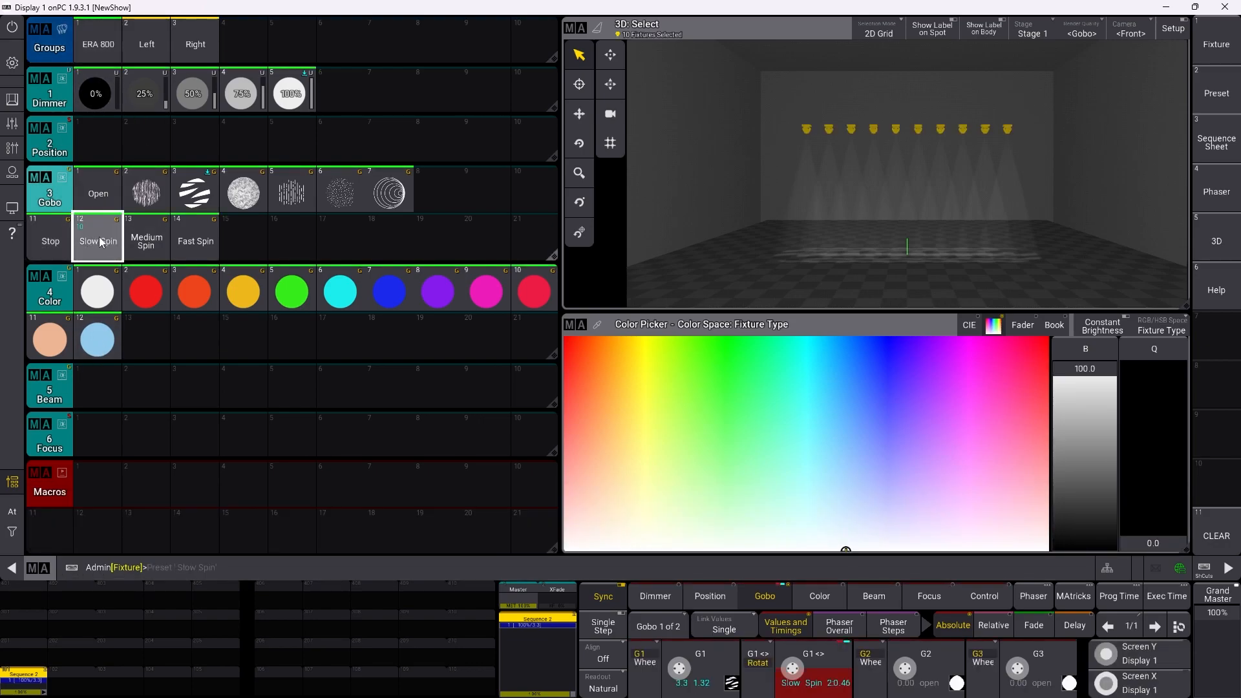
pyautogui.click(153, 234)
pyautogui.click(199, 242)
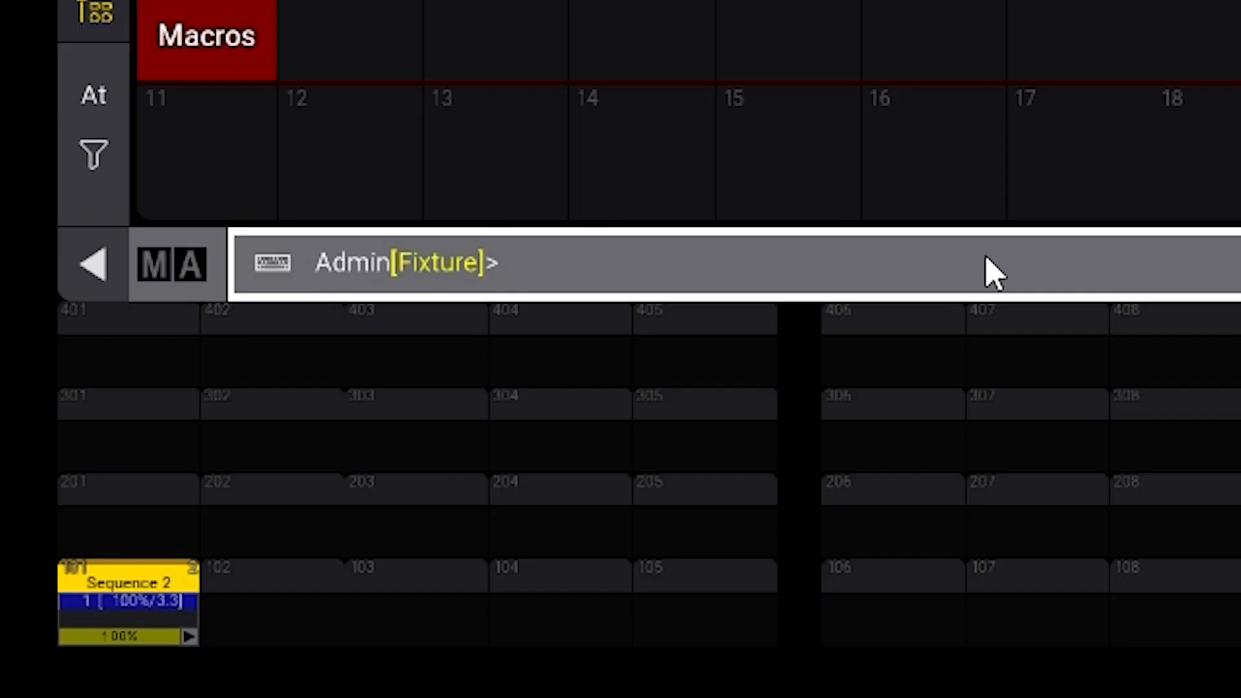
# Step: Switch off the running sequence on executor 101 and apply the 100% dimmer preset to the ERA 800 group
pyautogui.write('off')
pyautogui.click(147, 604)
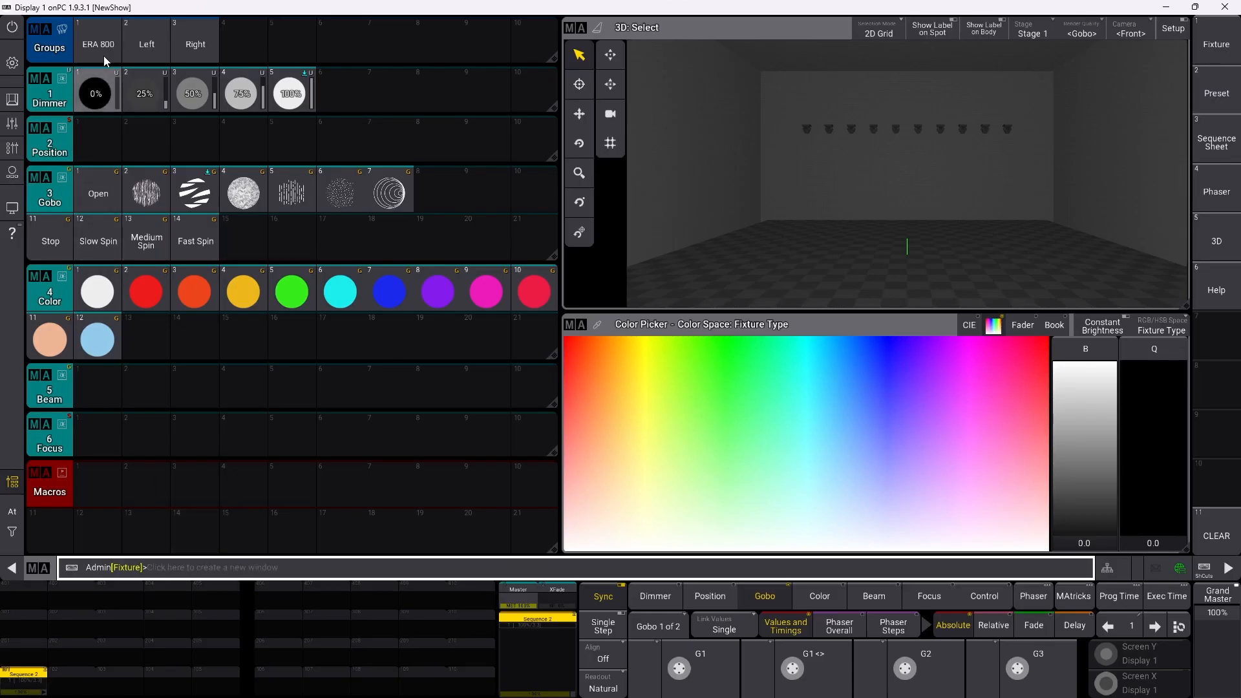
pyautogui.click(98, 44)
pyautogui.click(291, 93)
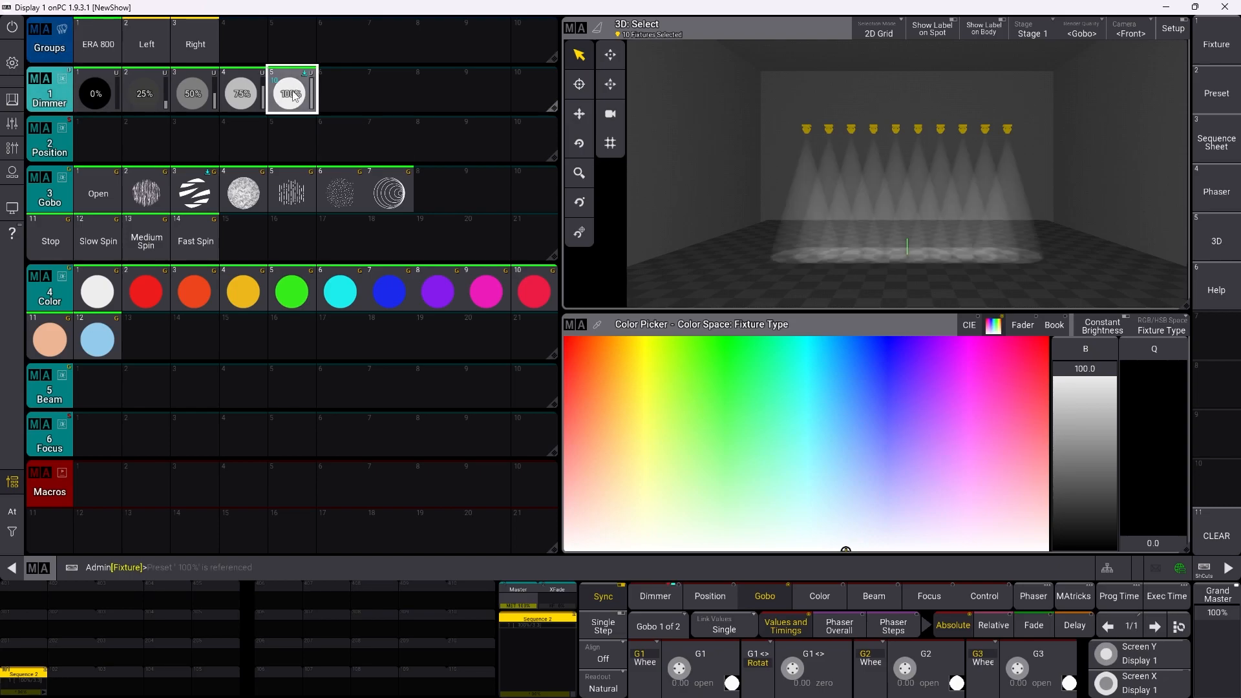
# Step: Store the current look to executor 101, overwriting its sequence, and start the sequence with Go+
pyautogui.click(435, 571)
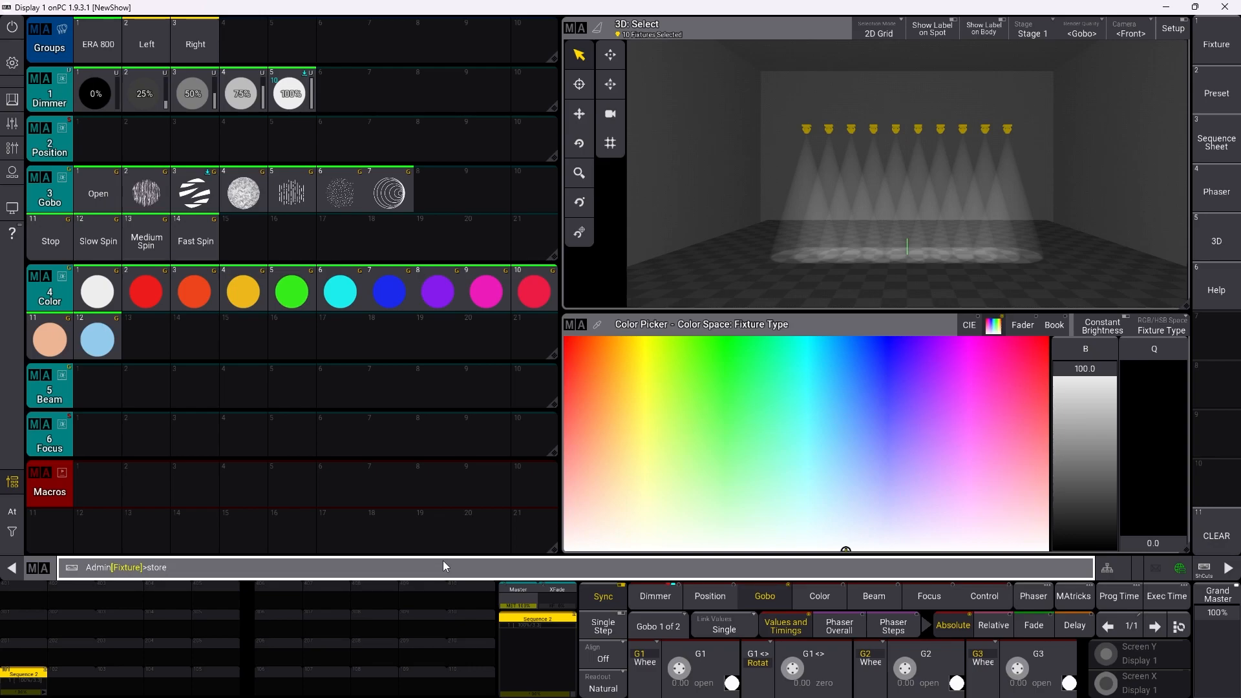
pyautogui.click(28, 674)
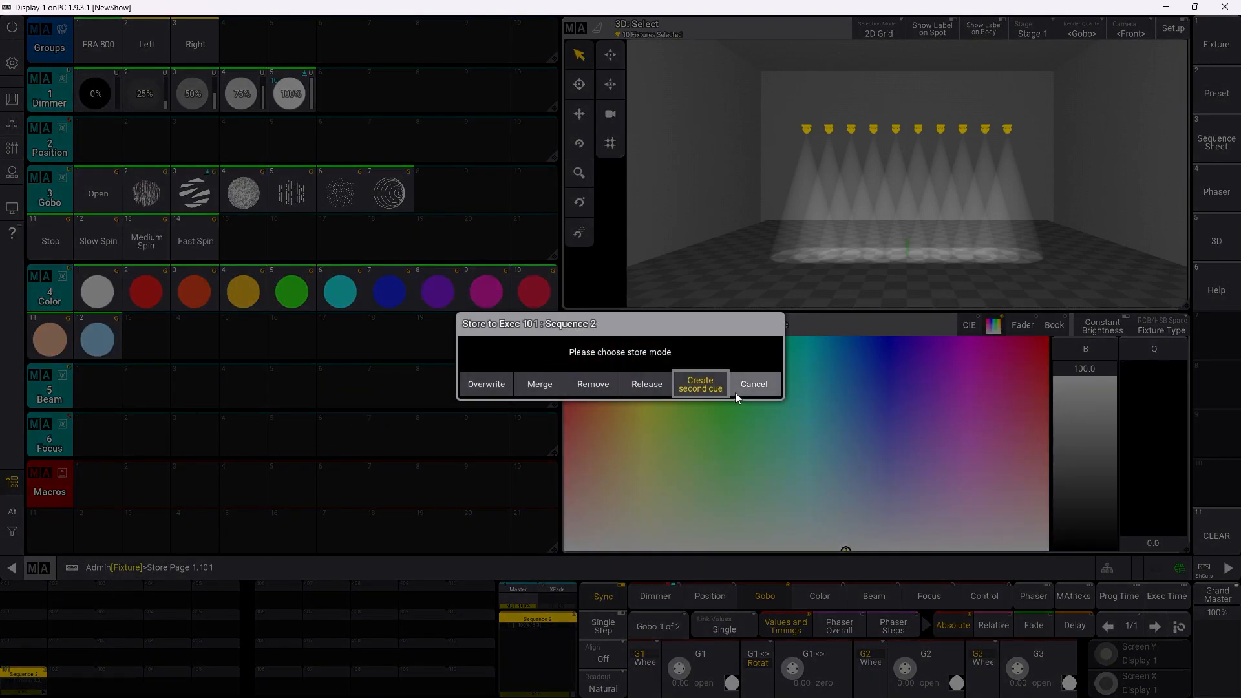
pyautogui.click(482, 385)
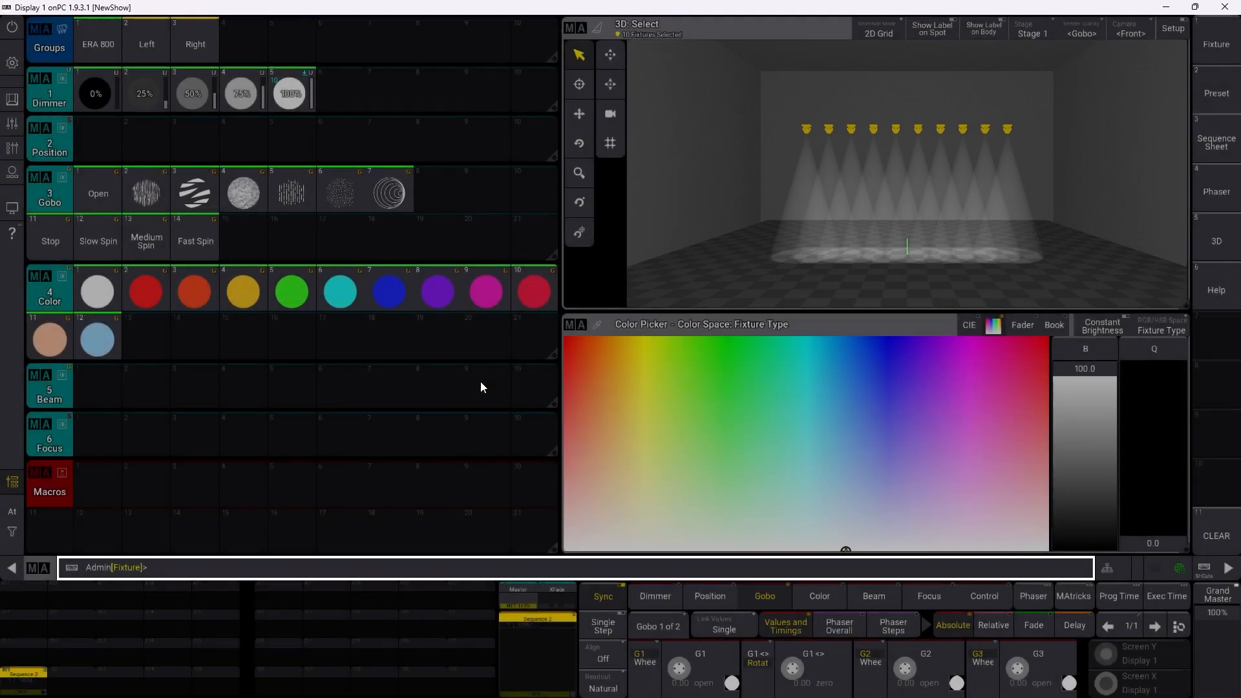
pyautogui.click(243, 568)
pyautogui.write('go+')
pyautogui.press('Return')
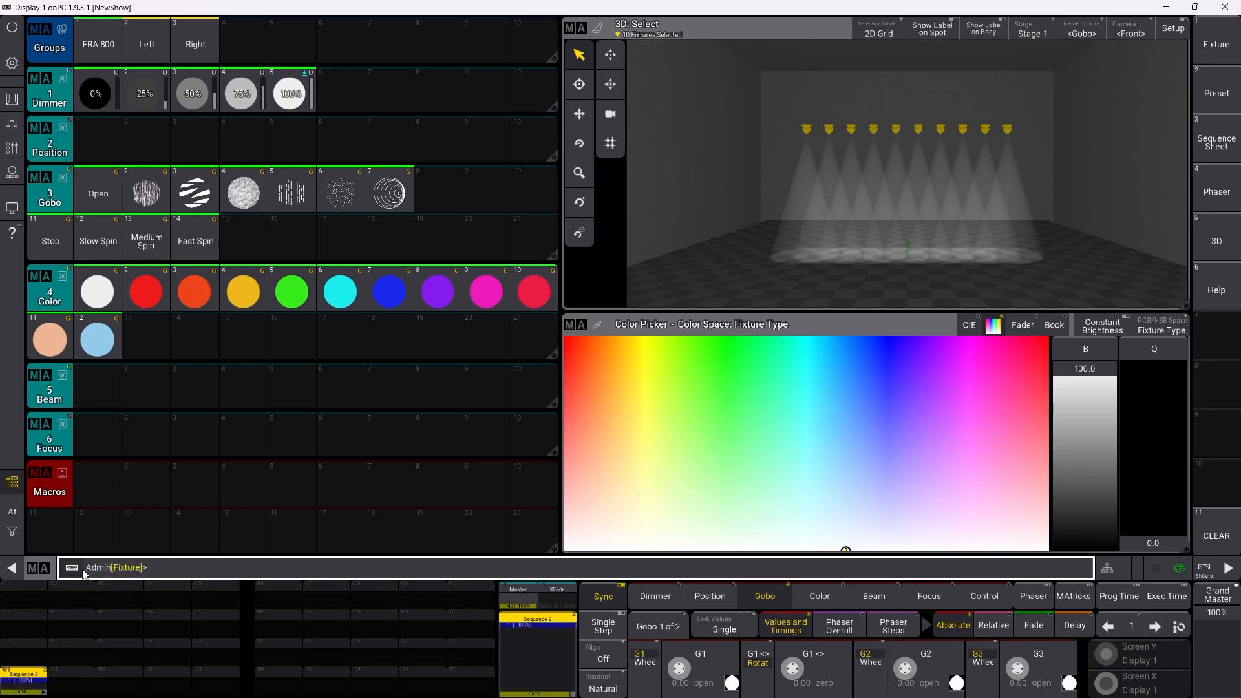
# Step: Clear the programmer, then narrow the Zoom of the ERA 800 group to 7.00
pyautogui.click(9, 508)
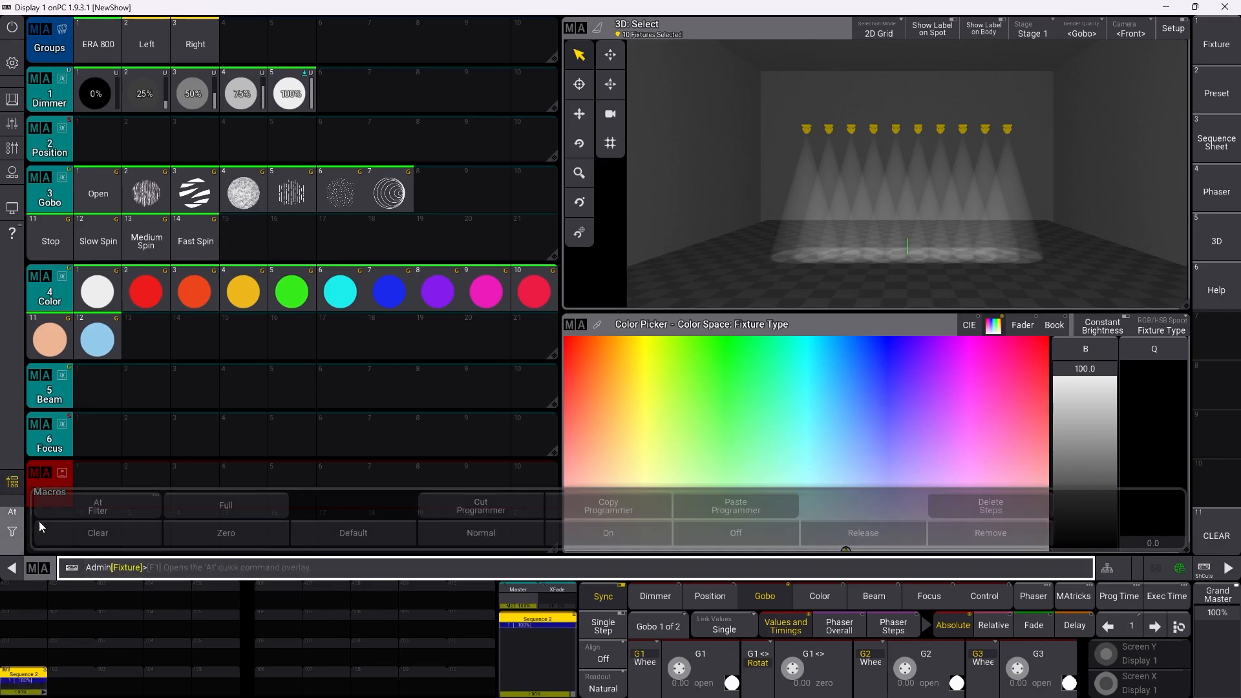
pyautogui.click(115, 539)
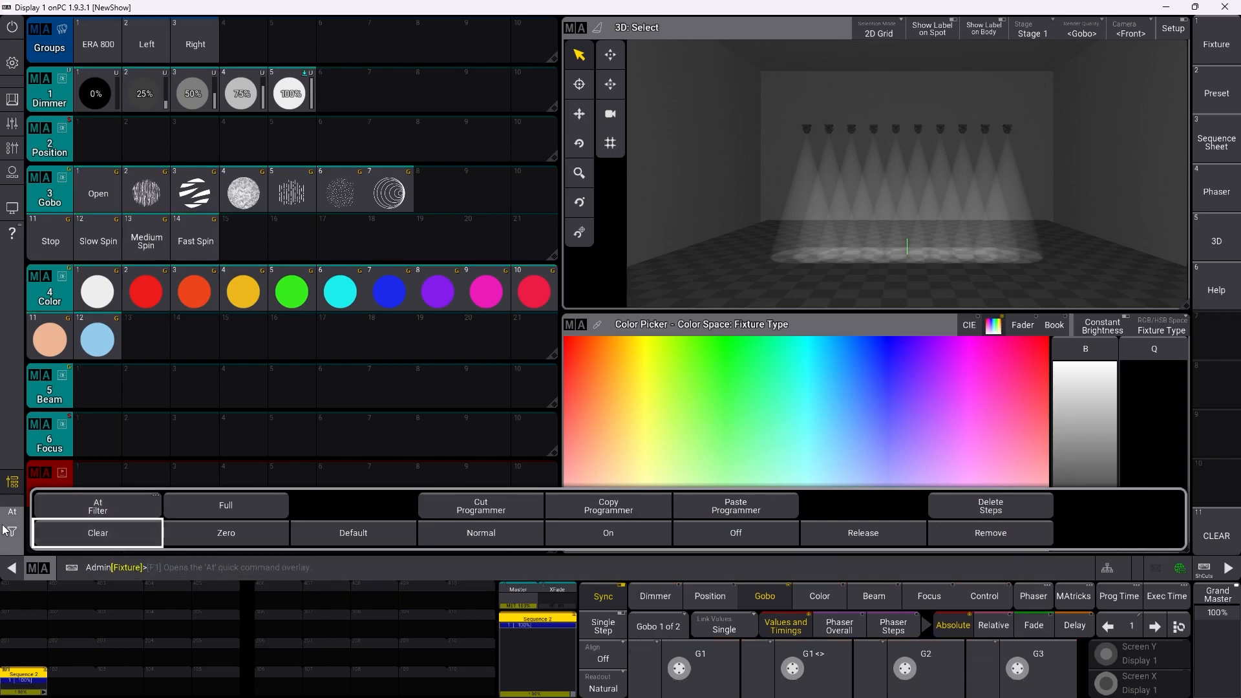
pyautogui.click(92, 40)
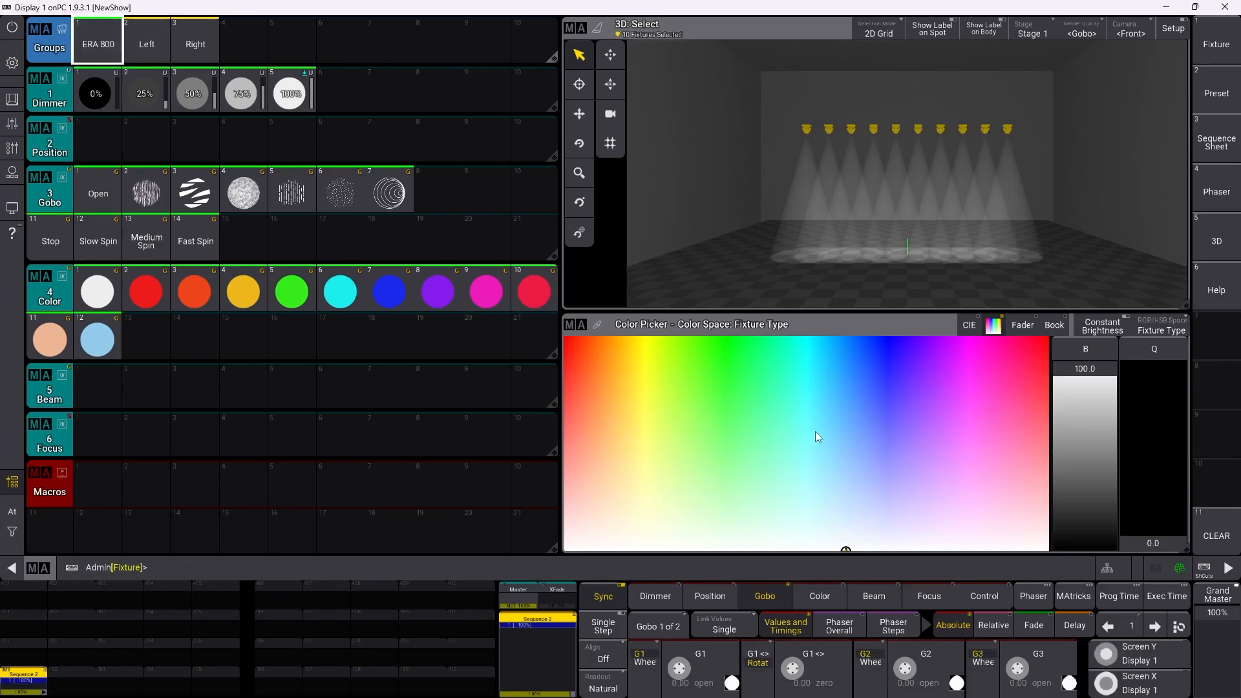
pyautogui.click(937, 596)
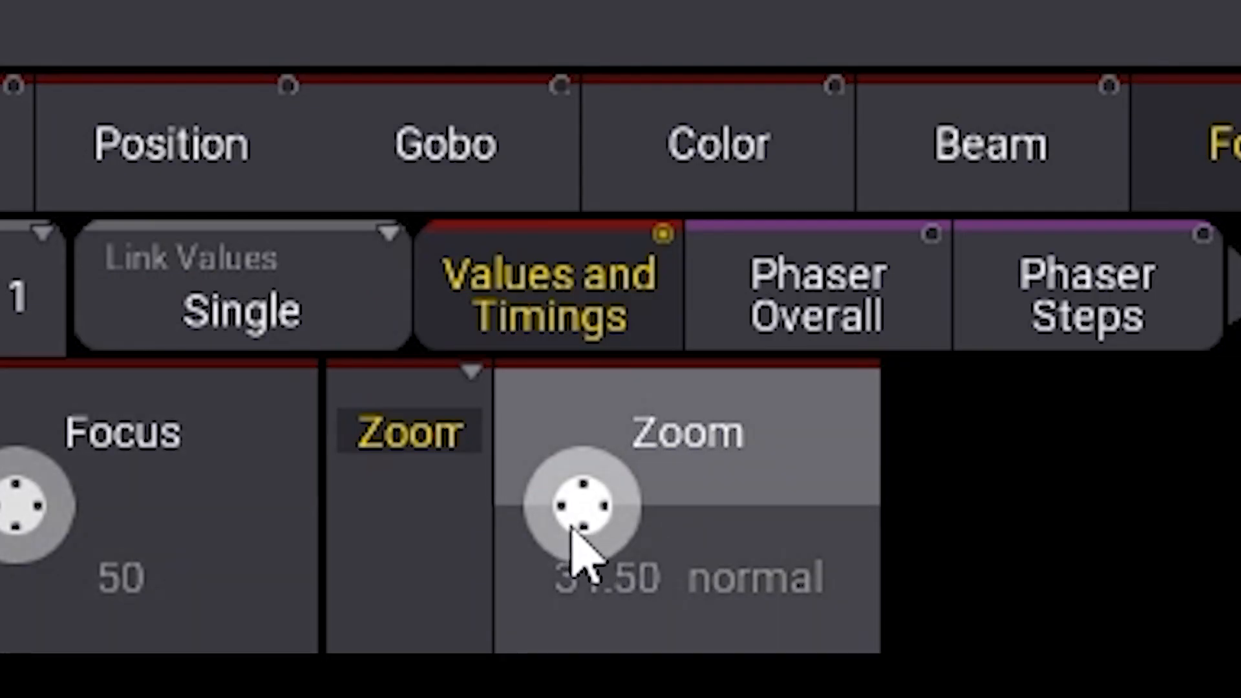
pyautogui.moveTo(572, 536); pyautogui.dragTo(543, 374)
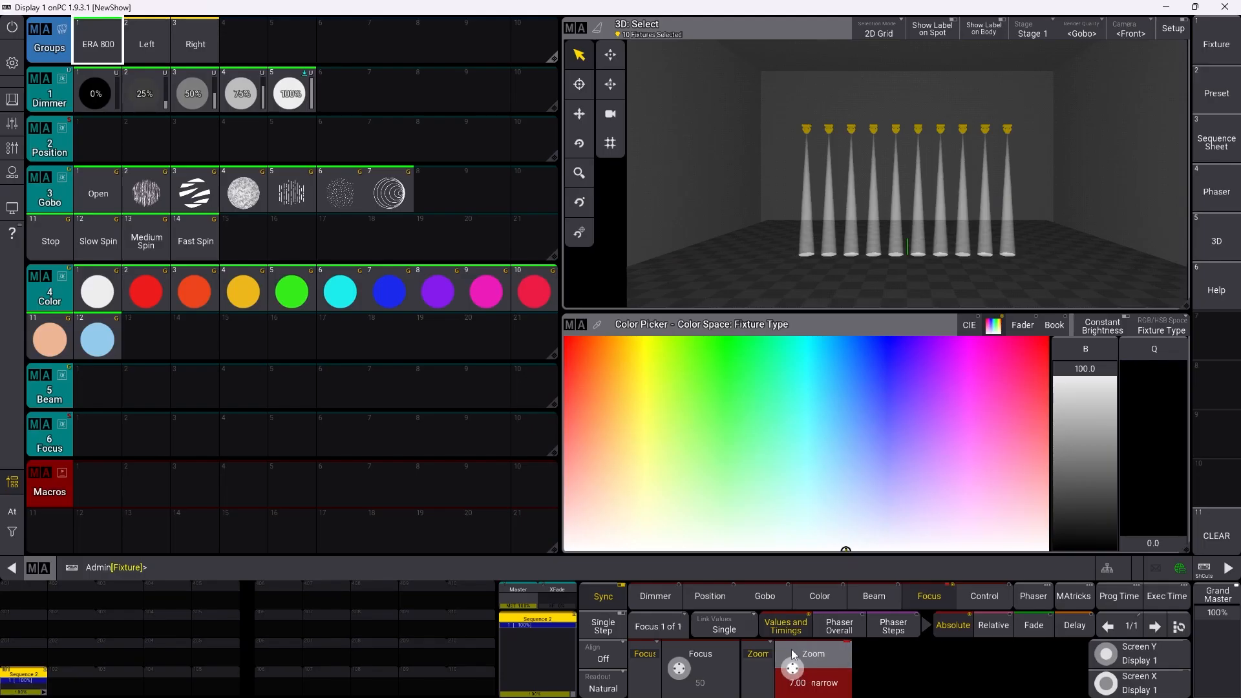
# Step: Store the narrow zoom as focus preset 1 and label it "Narrow"
pyautogui.click(428, 567)
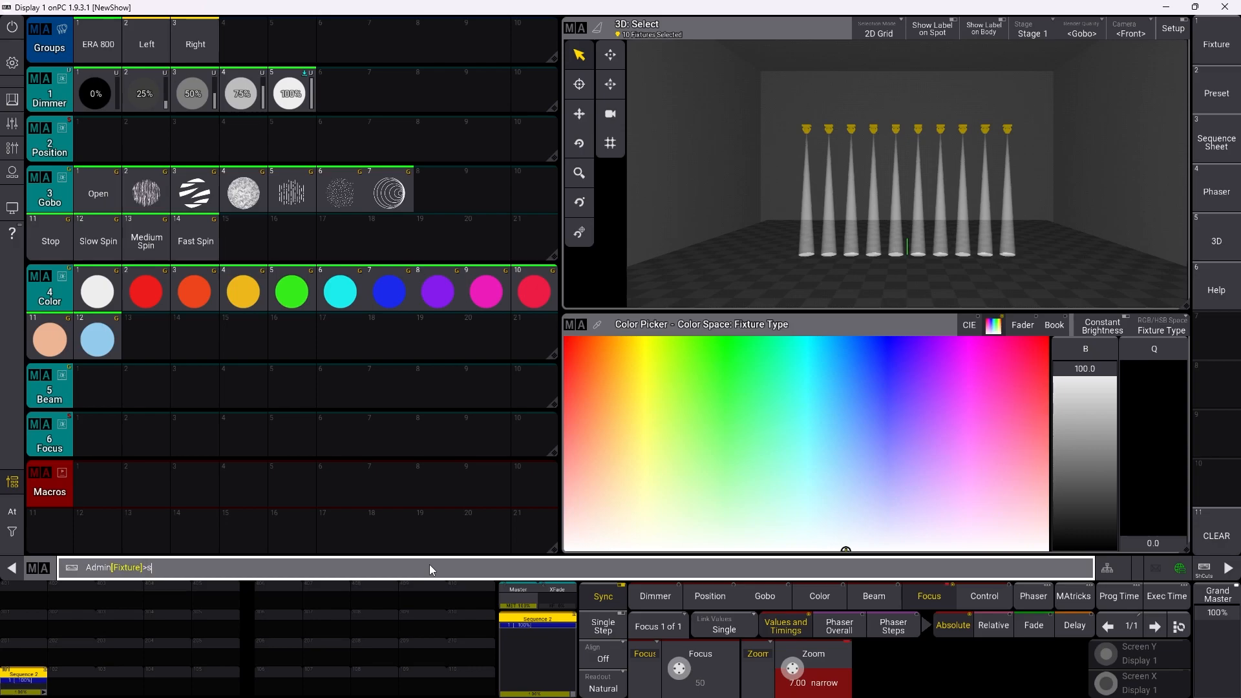
pyautogui.write('store')
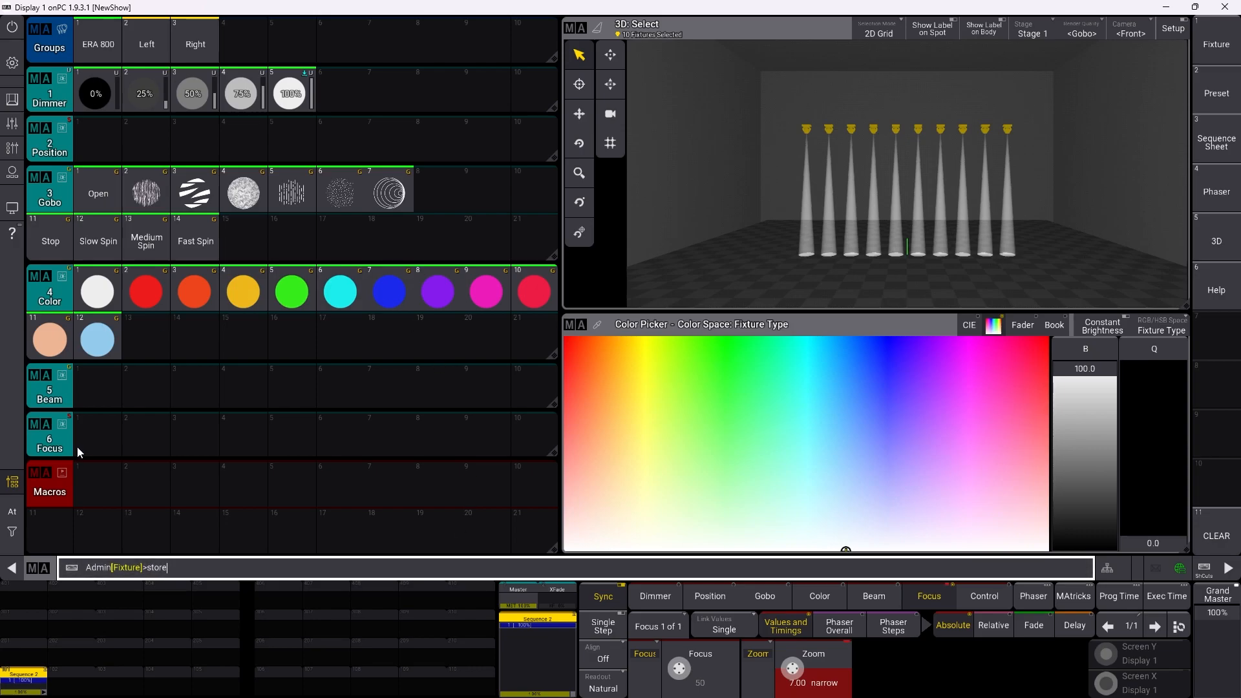
pyautogui.click(89, 444)
pyautogui.rightClick(87, 439)
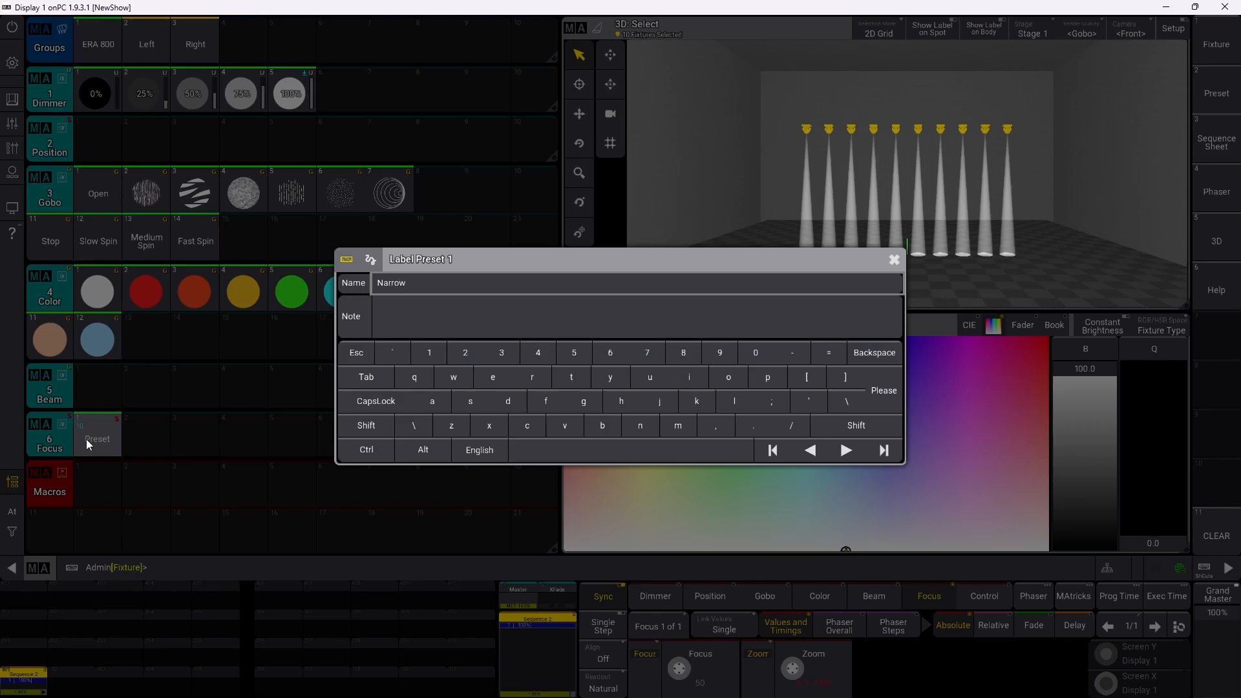
pyautogui.press('Return')
# Step: Set the Zoom of the selected ERA 800 fixtures to 25
pyautogui.click(414, 375)
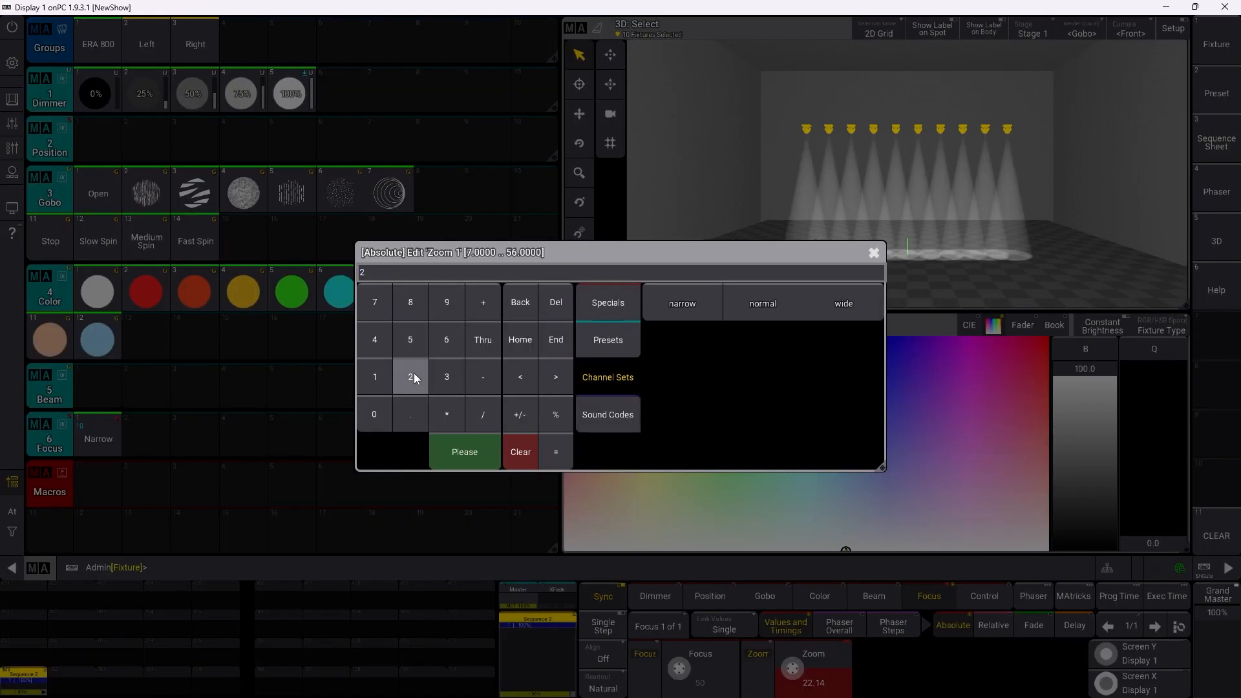
pyautogui.click(407, 333)
pyautogui.click(455, 451)
pyautogui.moveTo(109, 436); pyautogui.dragTo(140, 431)
pyautogui.press('Escape')
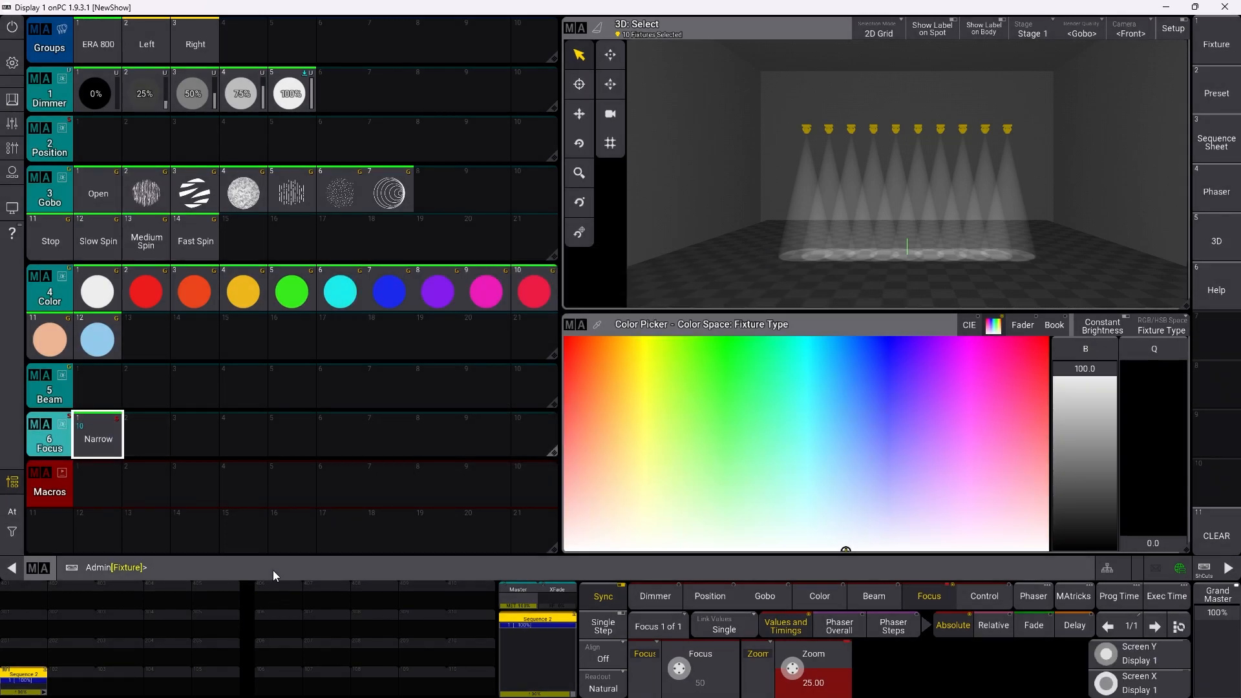
# Step: Store the current 25.00 zoom as the second Focus preset and label it Low
pyautogui.click(273, 571)
pyautogui.write('store')
pyautogui.click(146, 438)
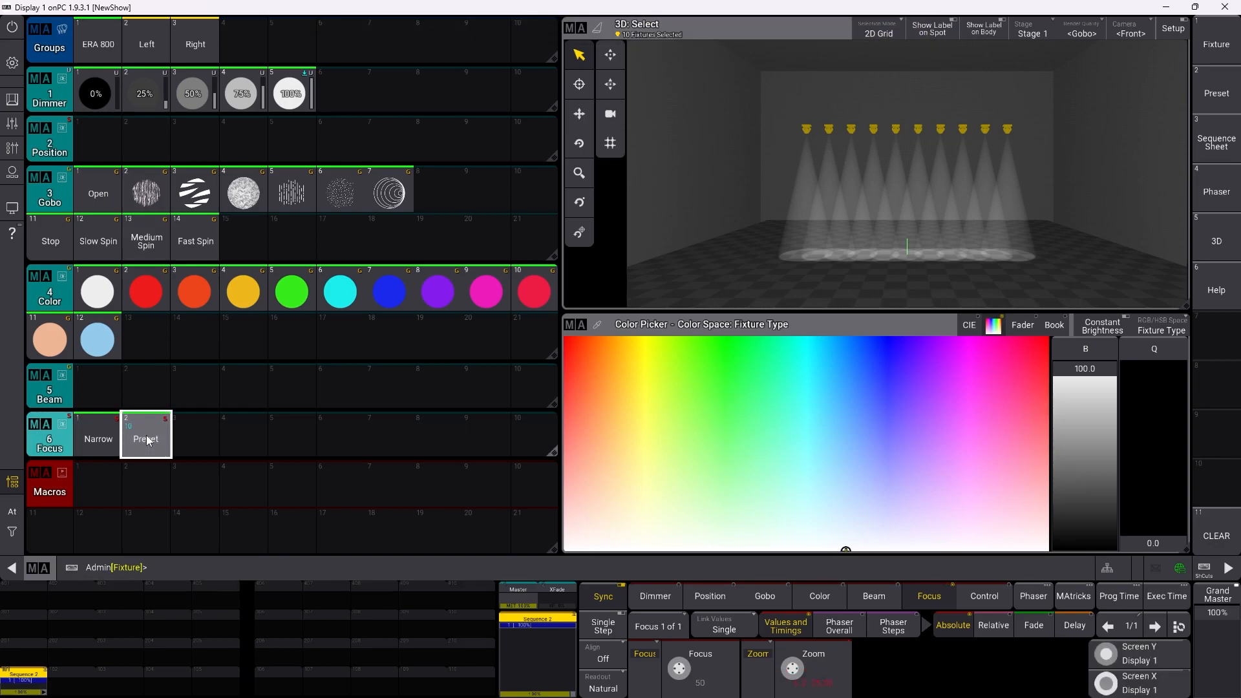
pyautogui.click(147, 441)
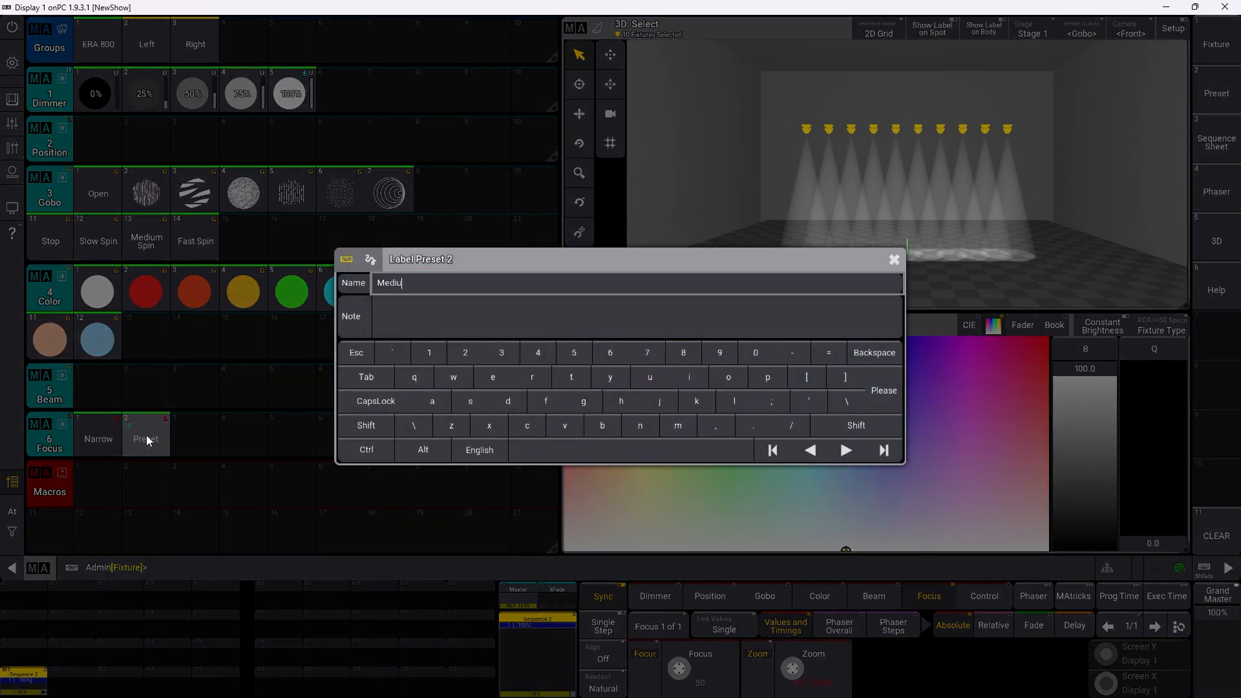
pyautogui.press('Return')
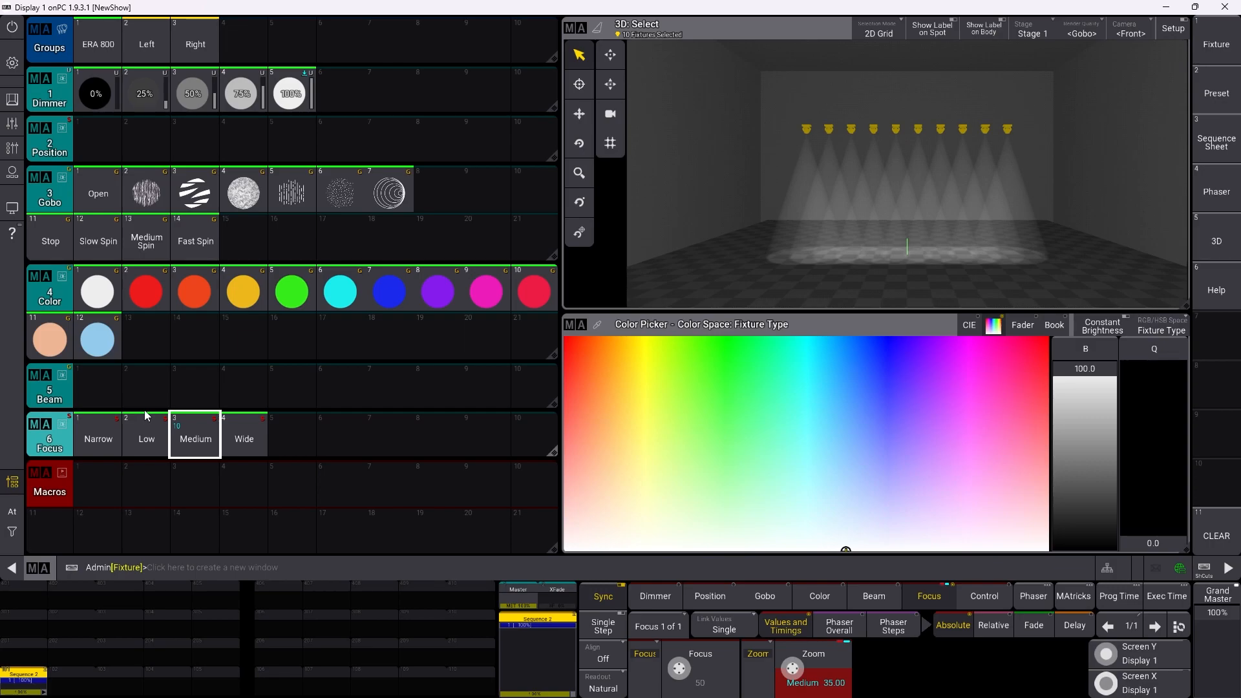
# Step: Apply the Narrow focus preset to the ERA 800 group, merge it into Sequence 2 on executor 101, and clear the programmer
pyautogui.click(106, 45)
pyautogui.click(91, 440)
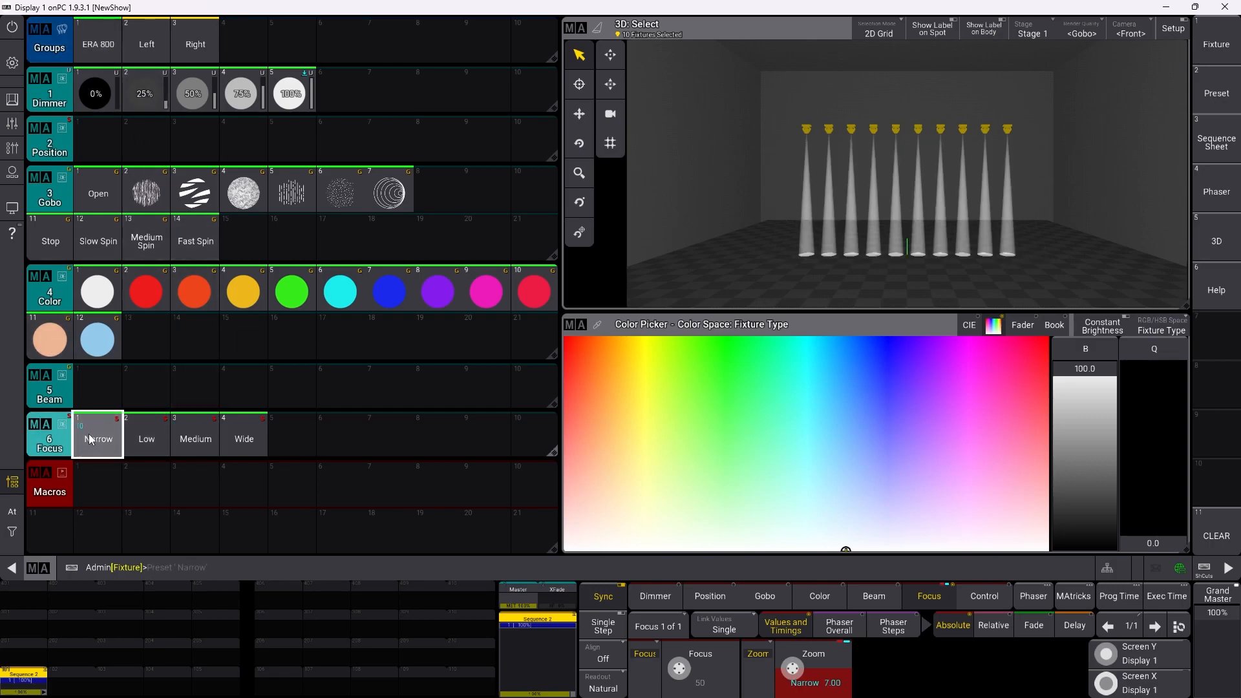
pyautogui.click(367, 572)
pyautogui.write('store')
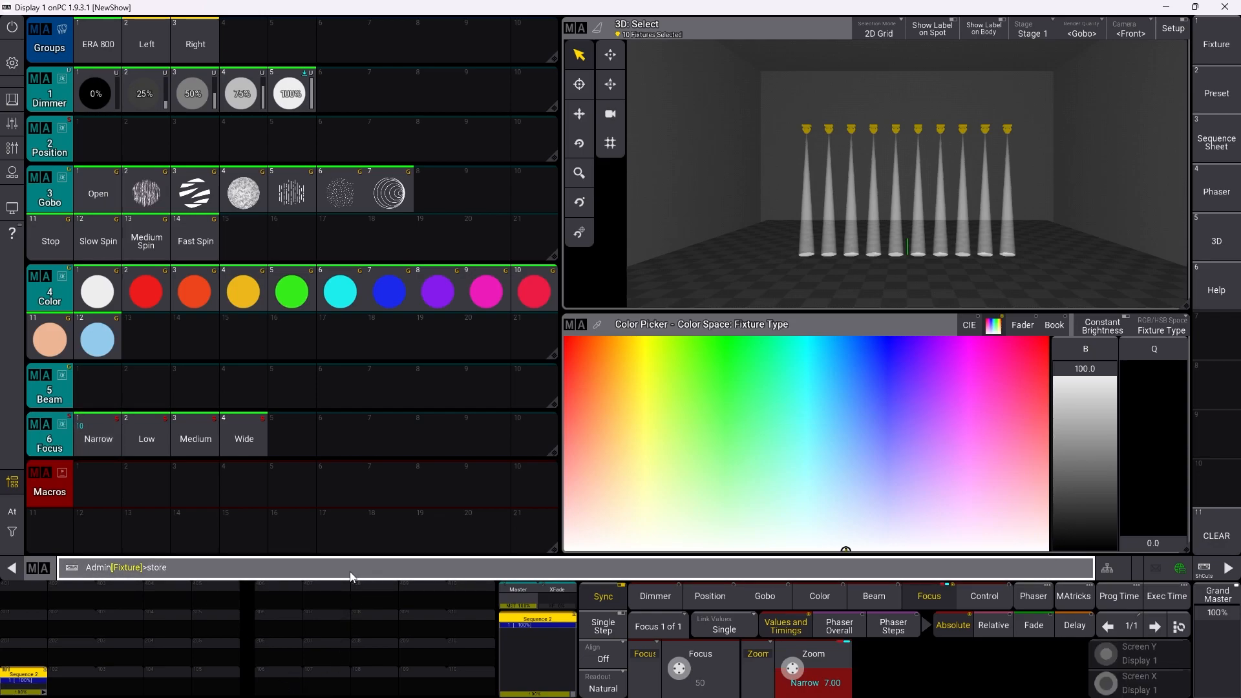
pyautogui.click(27, 682)
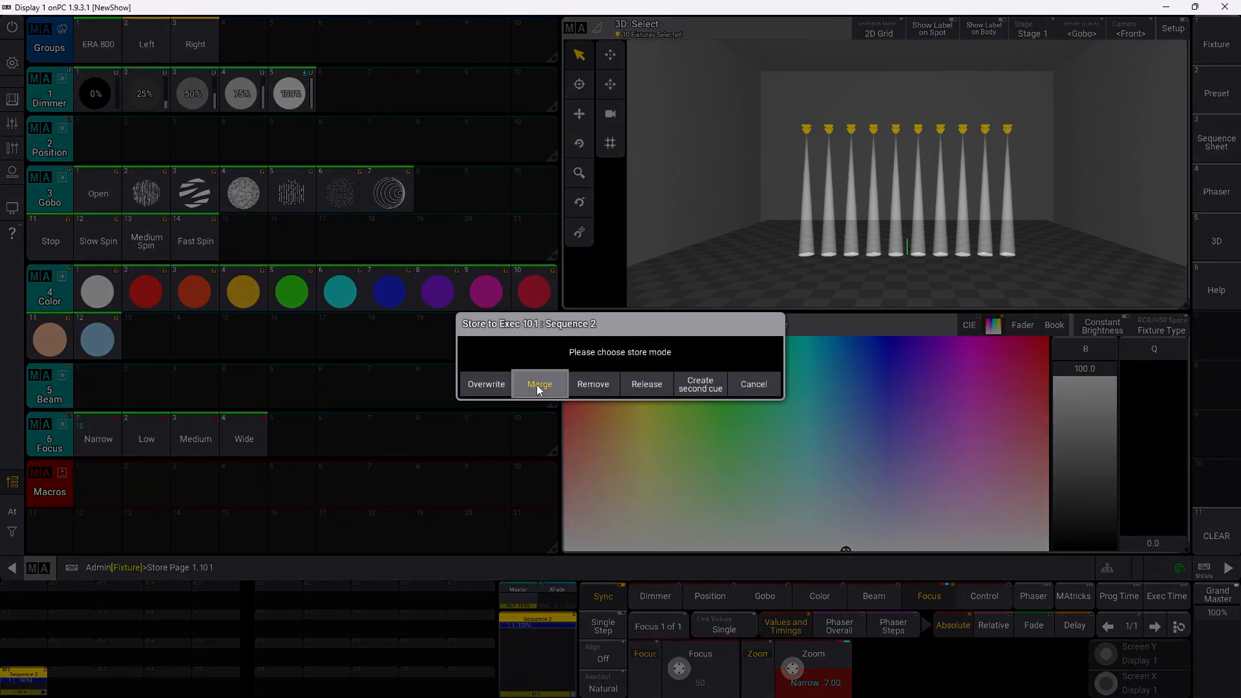
pyautogui.click(536, 385)
pyautogui.click(16, 533)
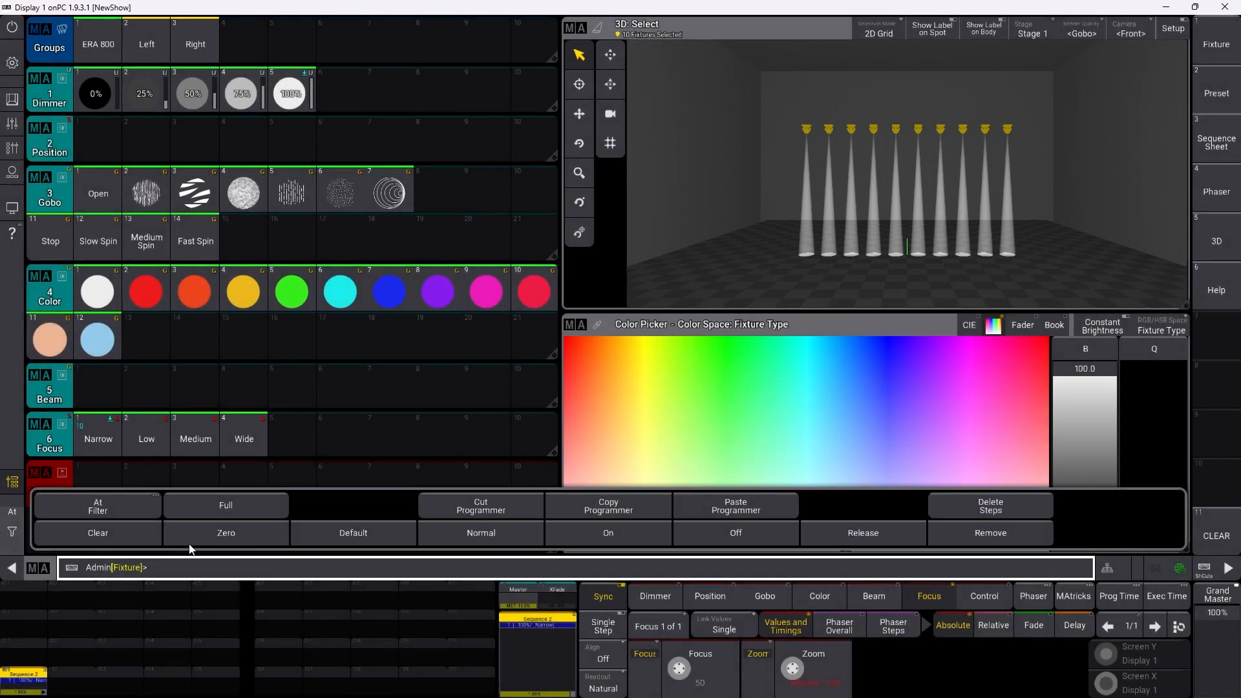
pyautogui.click(186, 546)
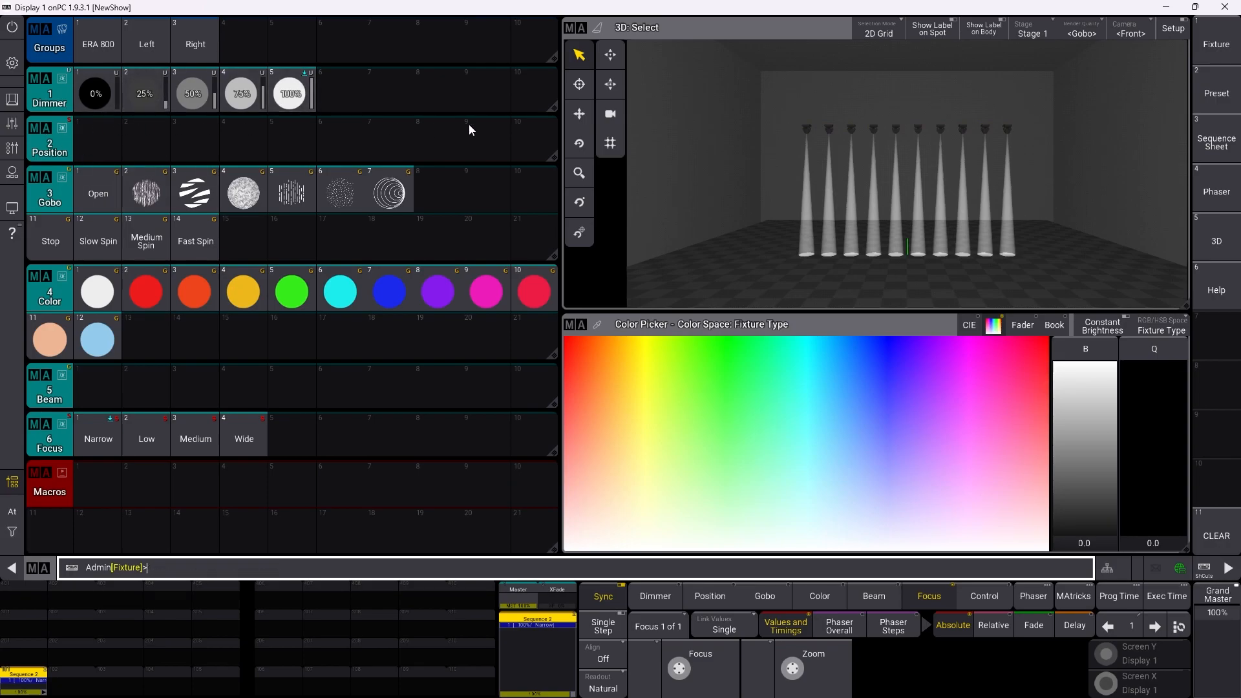
# Step: Set the tilt of the ERA 800 group to -25
pyautogui.click(102, 44)
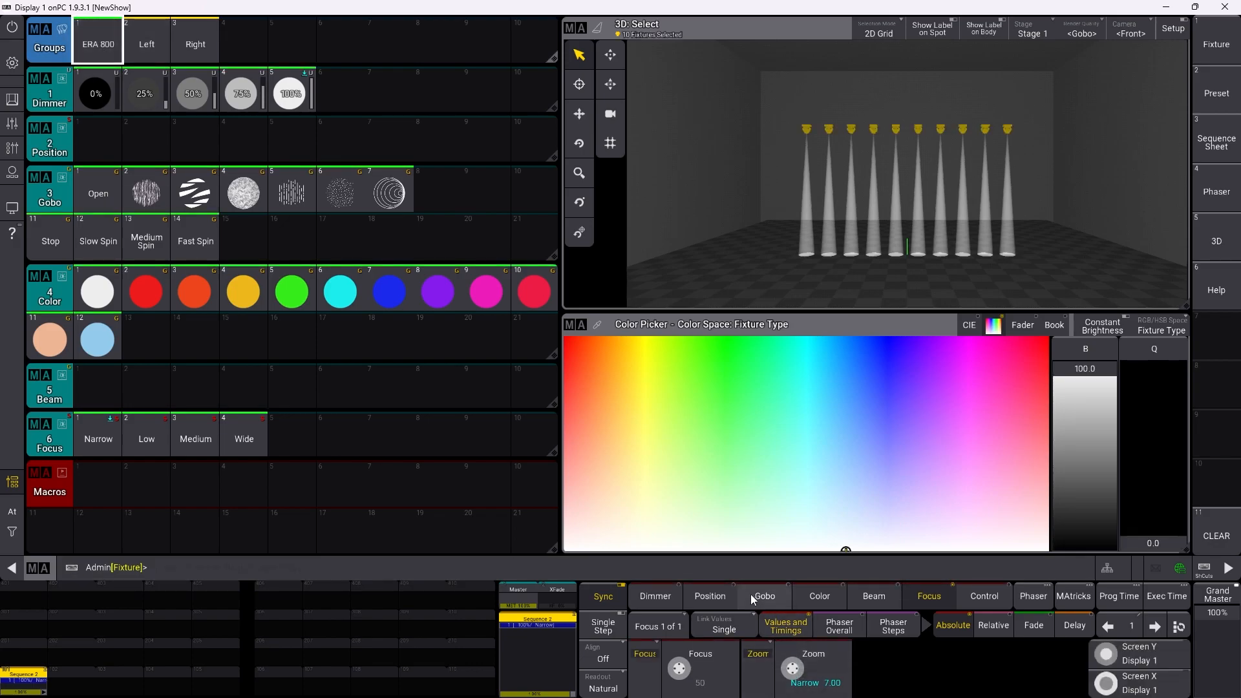
pyautogui.click(711, 595)
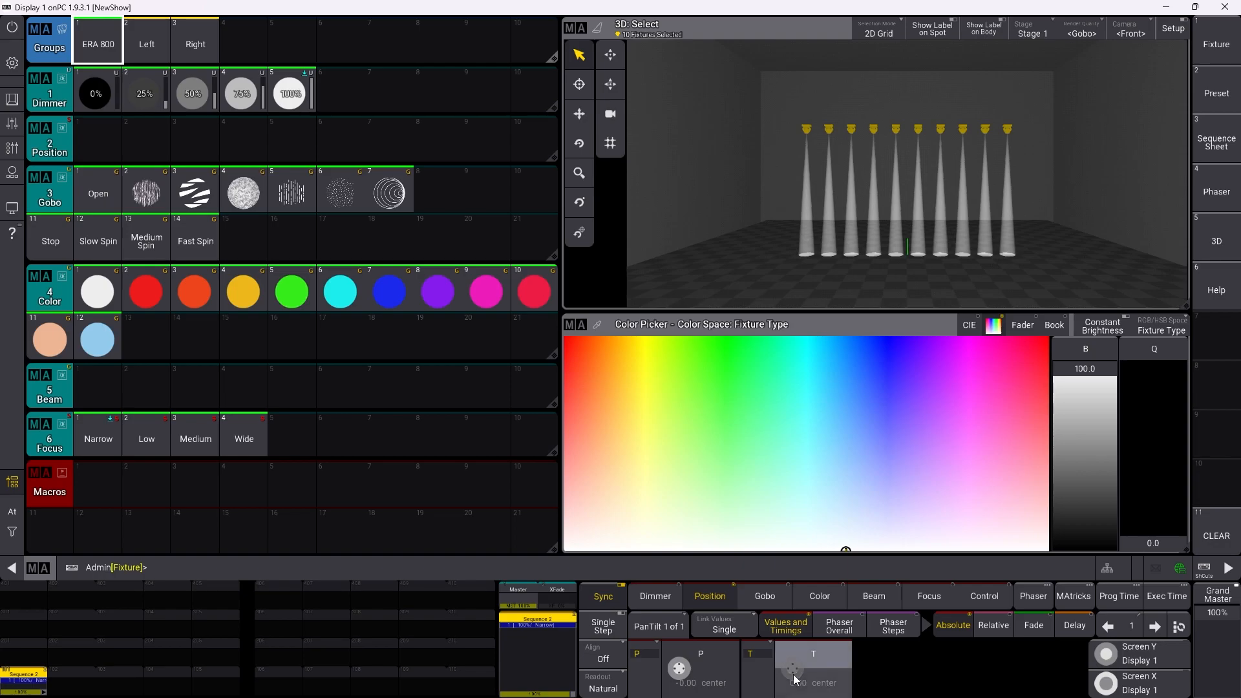
pyautogui.moveTo(798, 672); pyautogui.dragTo(786, 638)
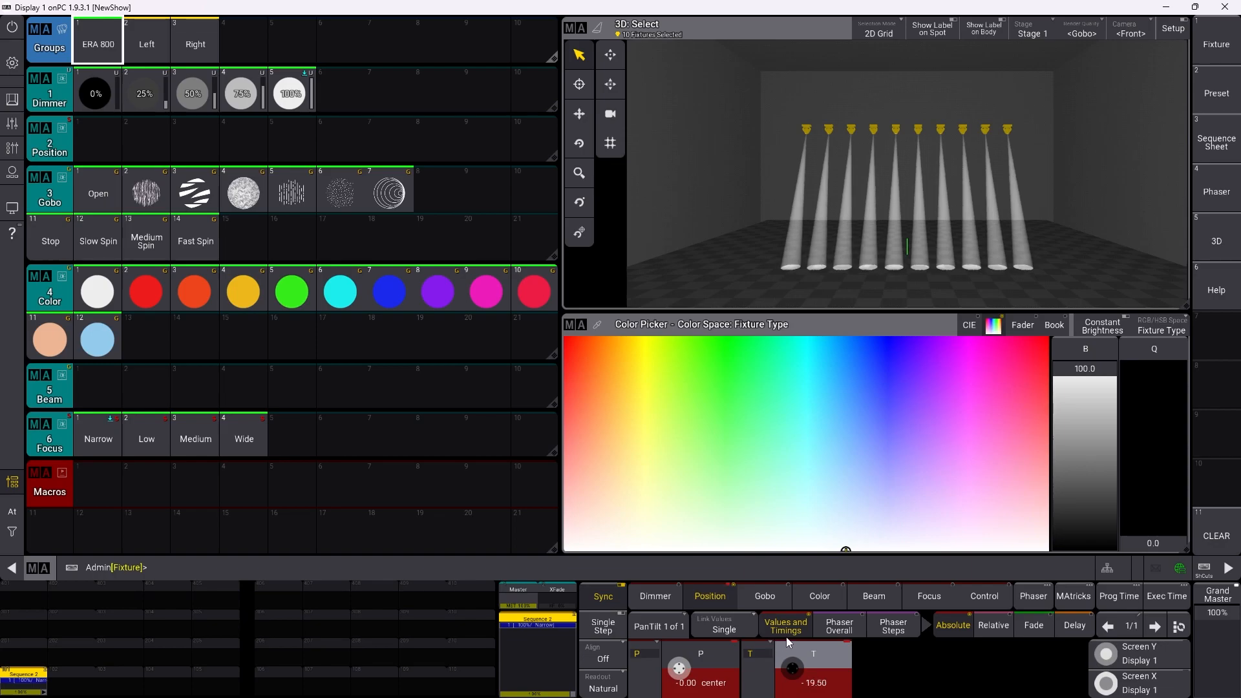
pyautogui.click(828, 681)
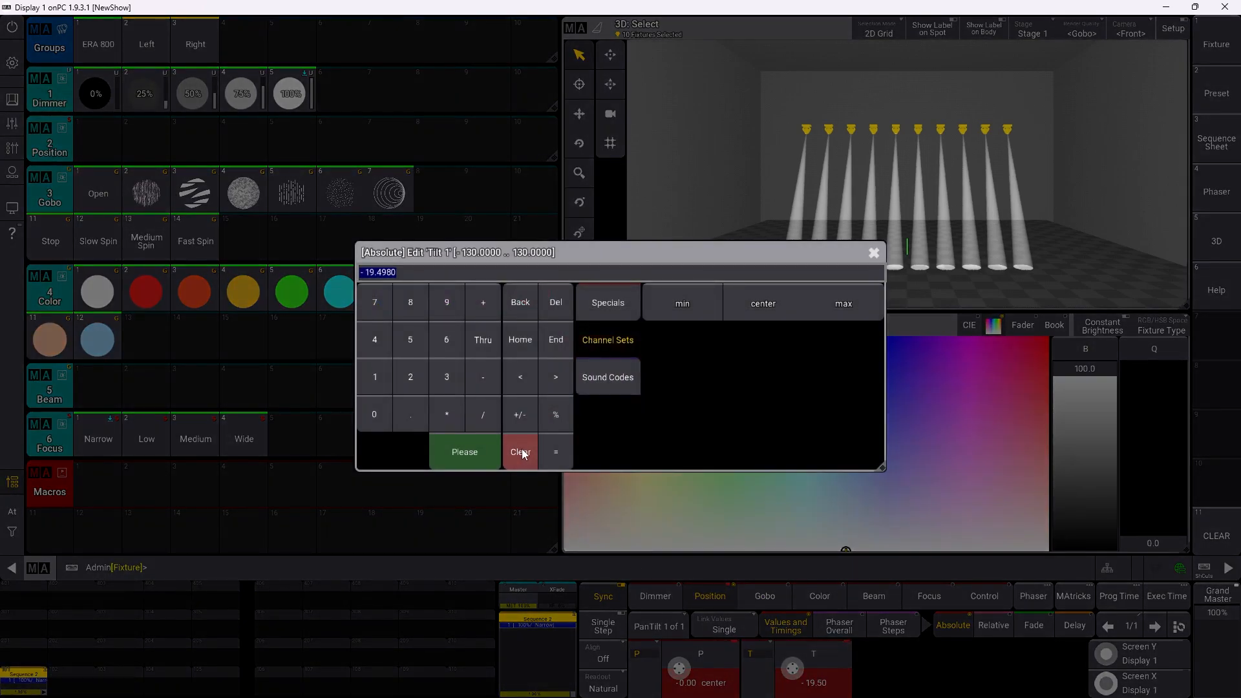
pyautogui.click(477, 373)
pyautogui.click(410, 377)
pyautogui.click(416, 341)
pyautogui.press('Return')
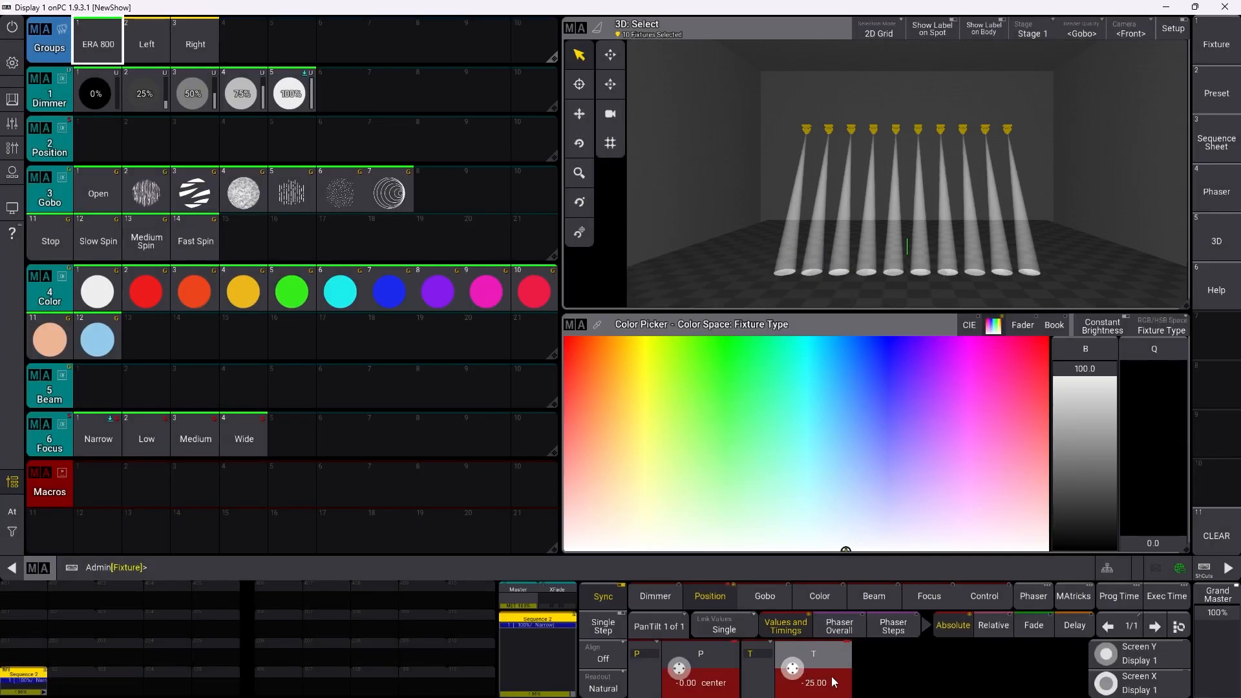
# Step: Store the tilted position as the first Position preset and label it STR8
pyautogui.click(443, 565)
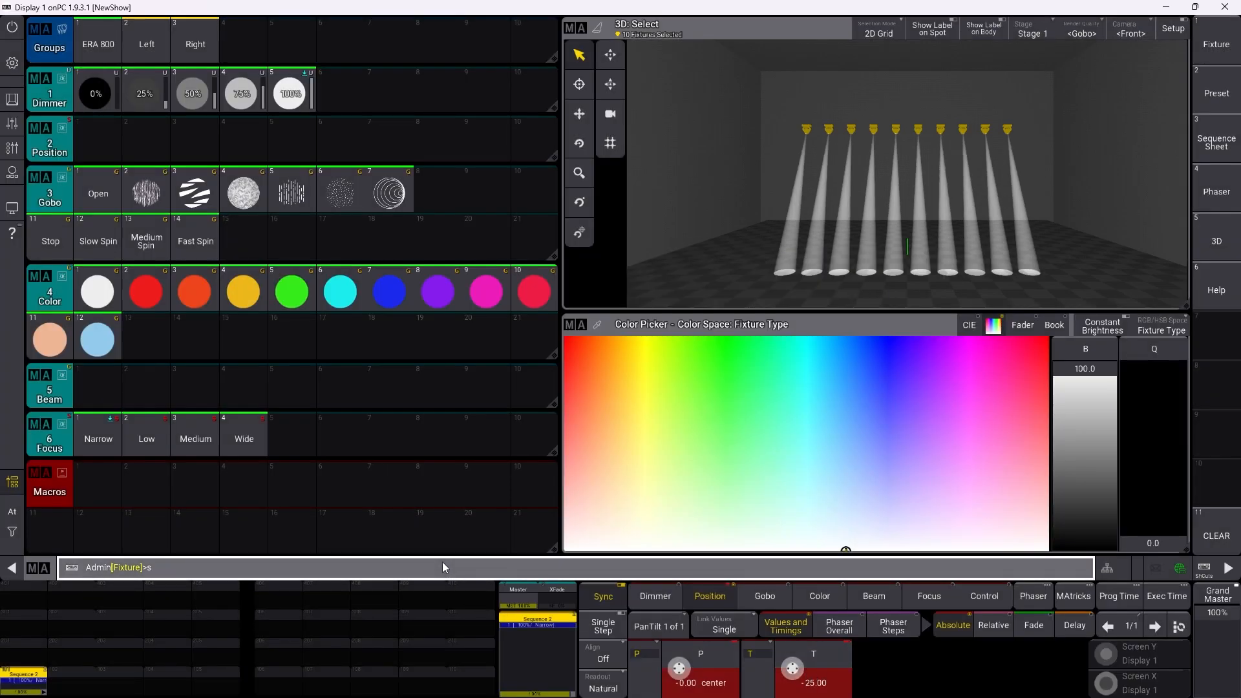
pyautogui.write('store')
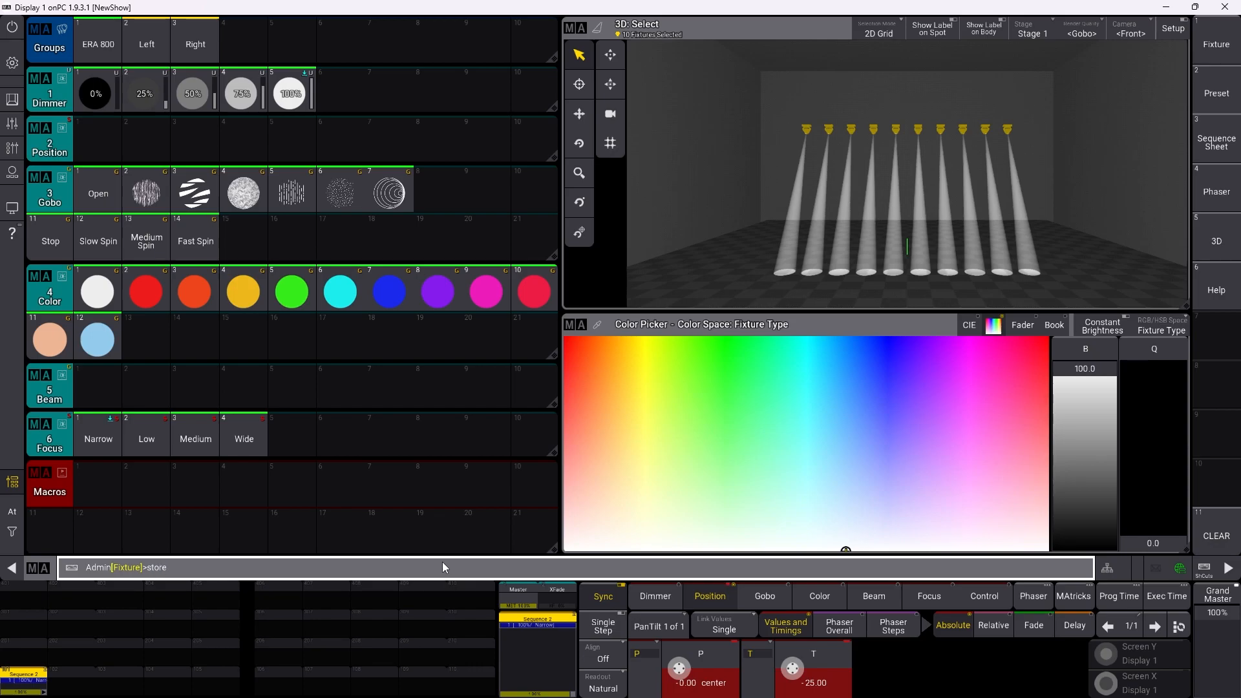
pyautogui.click(90, 140)
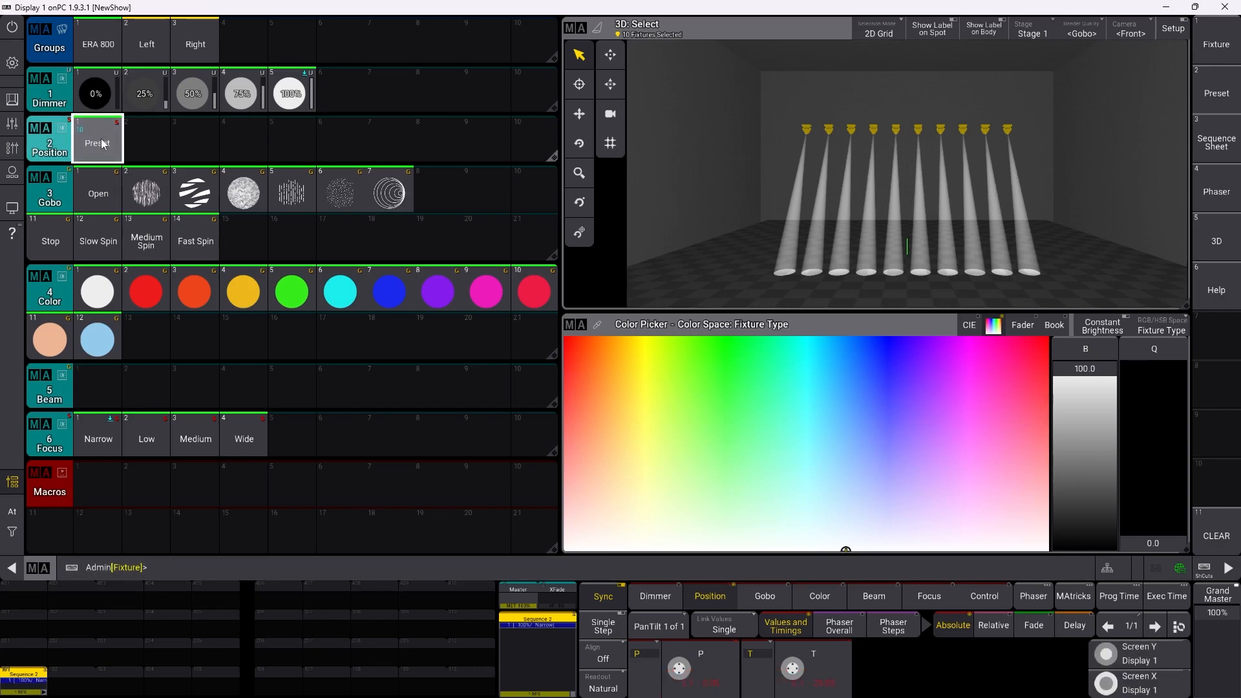
pyautogui.click(105, 143)
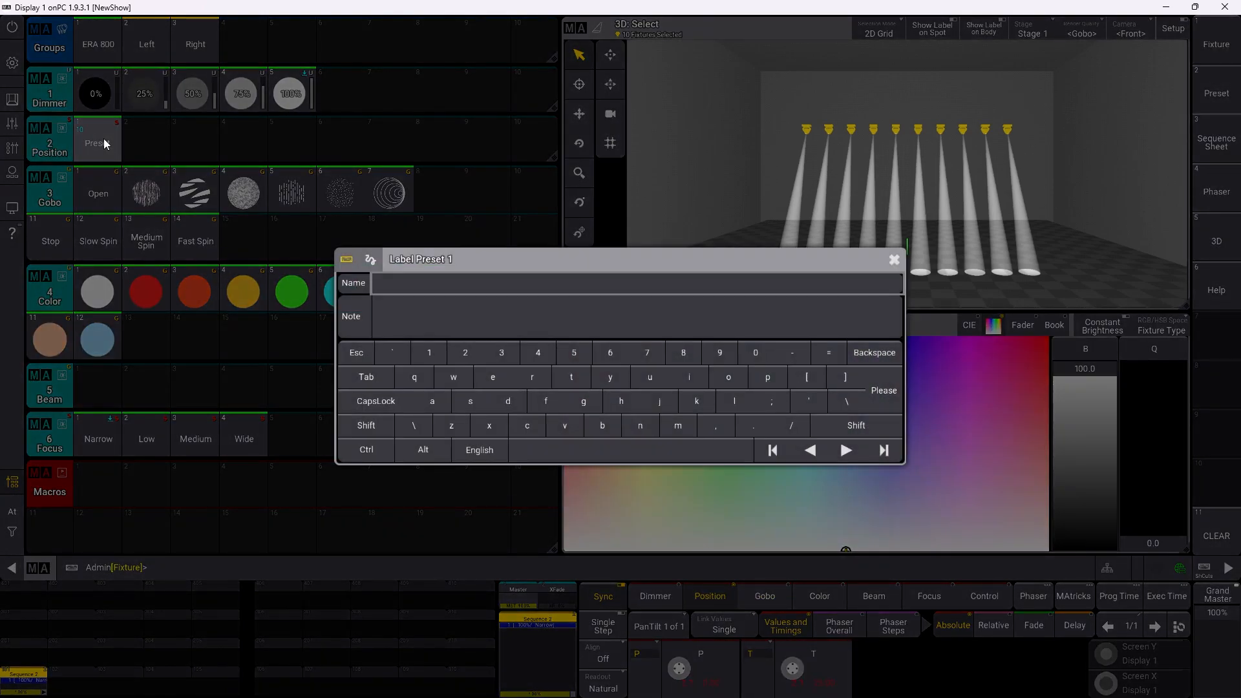
pyautogui.write('STR8')
pyautogui.press('Return')
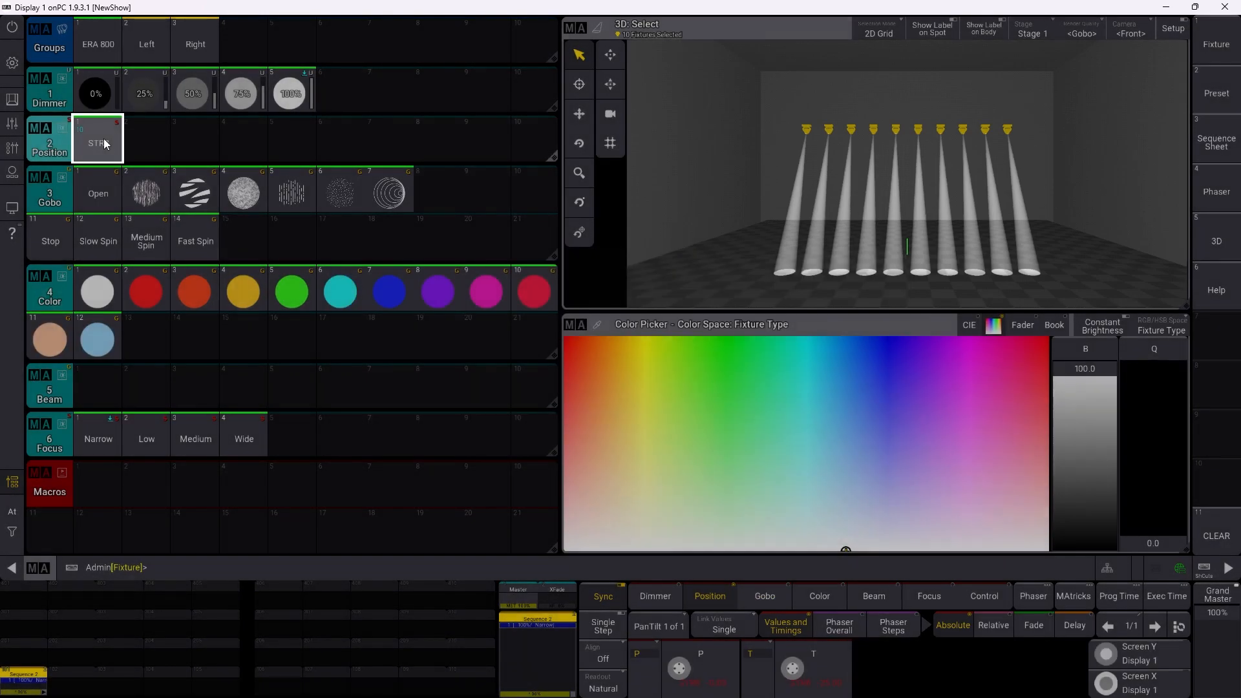
# Step: Recall the STR8 position and fan the pan outward to 54 with Align set to /
pyautogui.click(110, 151)
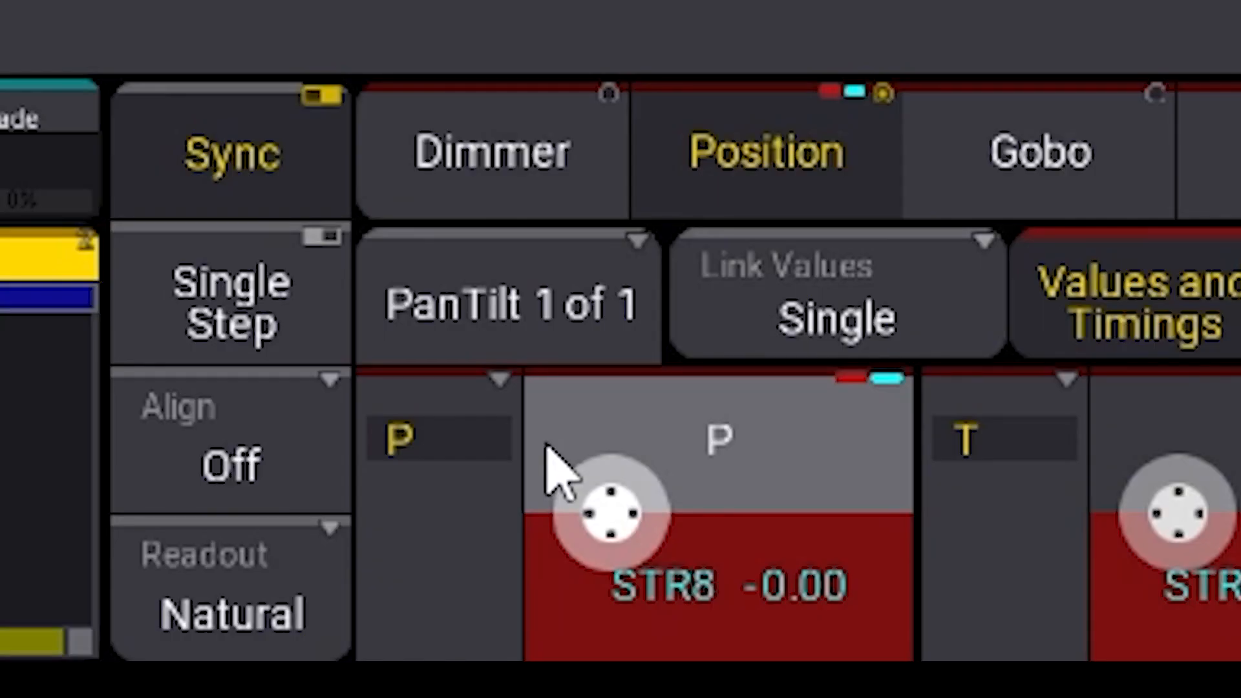
pyautogui.click(243, 456)
pyautogui.moveTo(611, 550); pyautogui.dragTo(527, 516)
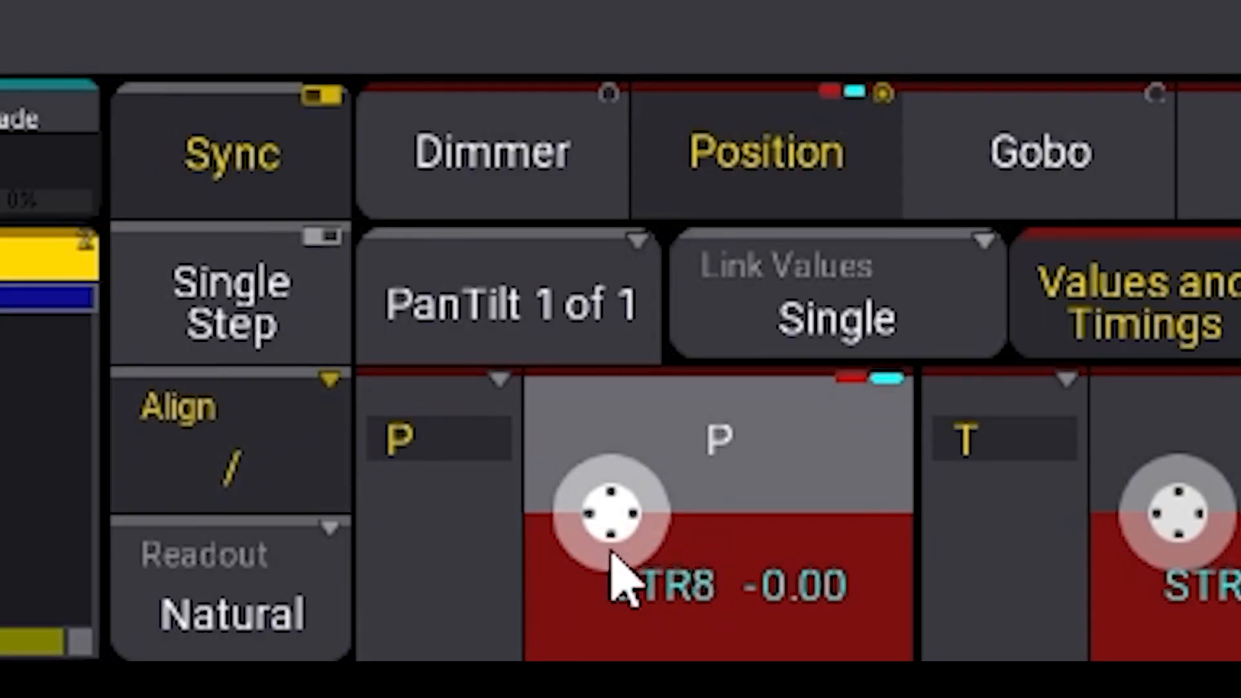
pyautogui.moveTo(663, 673); pyautogui.dragTo(674, 641)
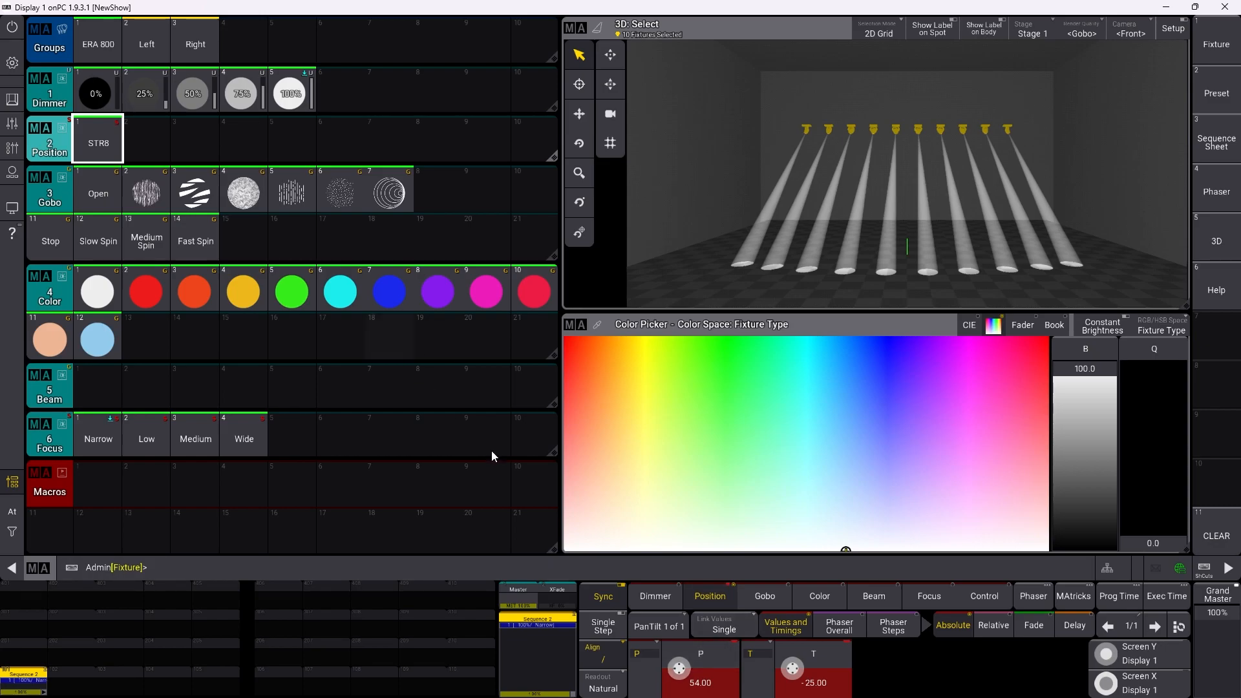
# Step: Store the fanned position as the second Position preset and label it Fan Out
pyautogui.click(375, 566)
pyautogui.write('store')
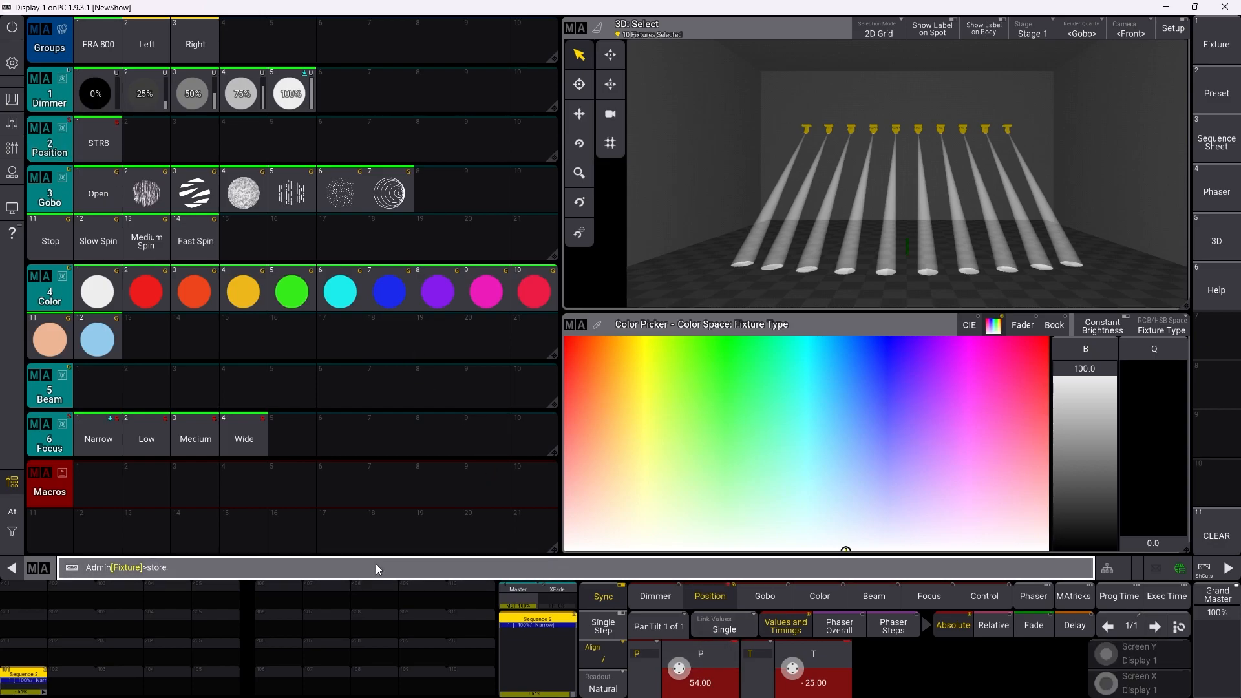
pyautogui.click(143, 148)
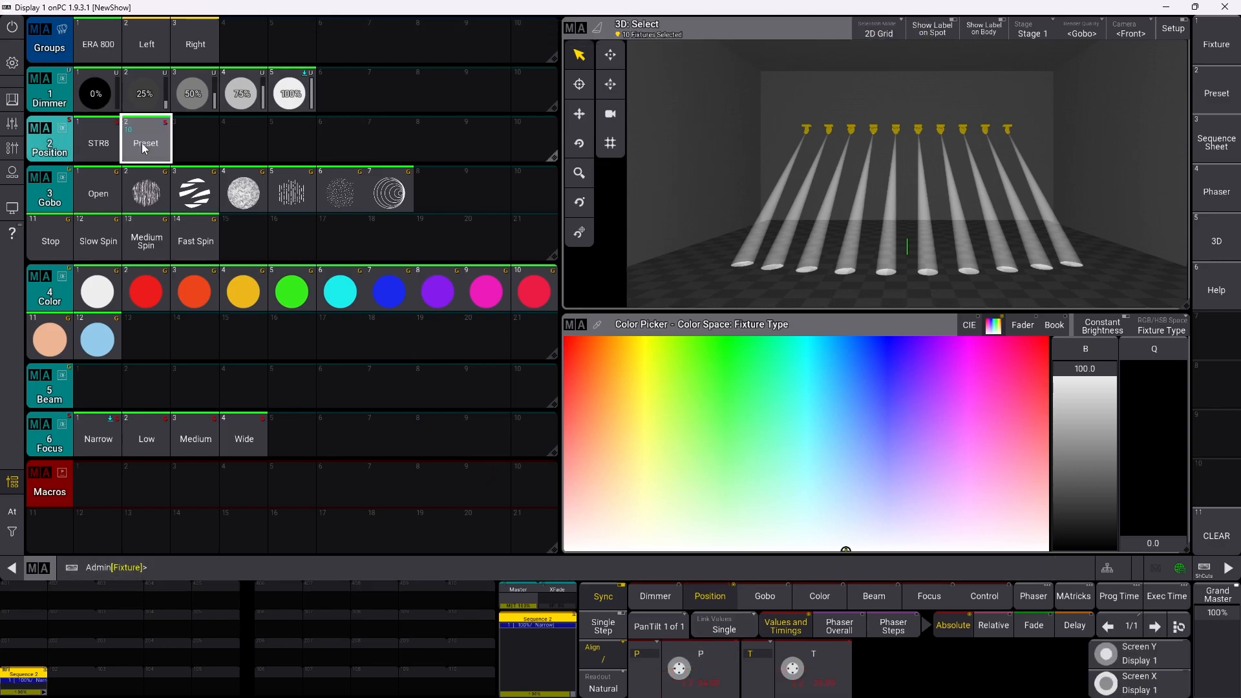
pyautogui.press('f')
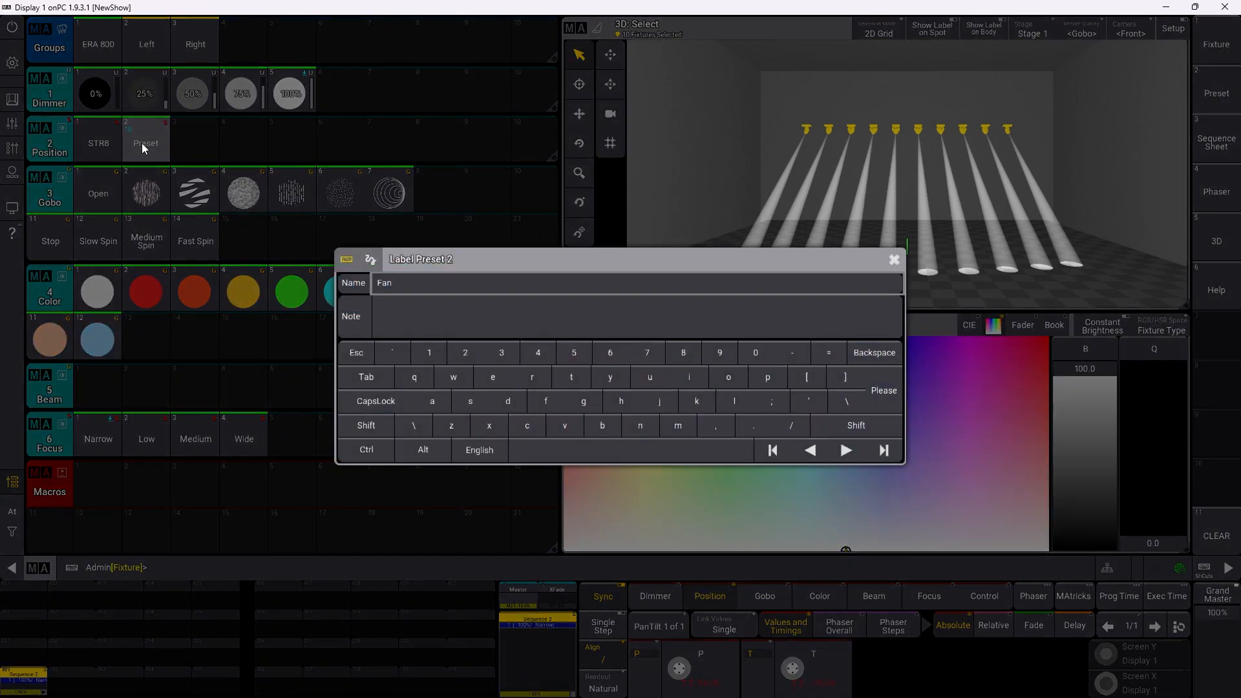
pyautogui.press('Return')
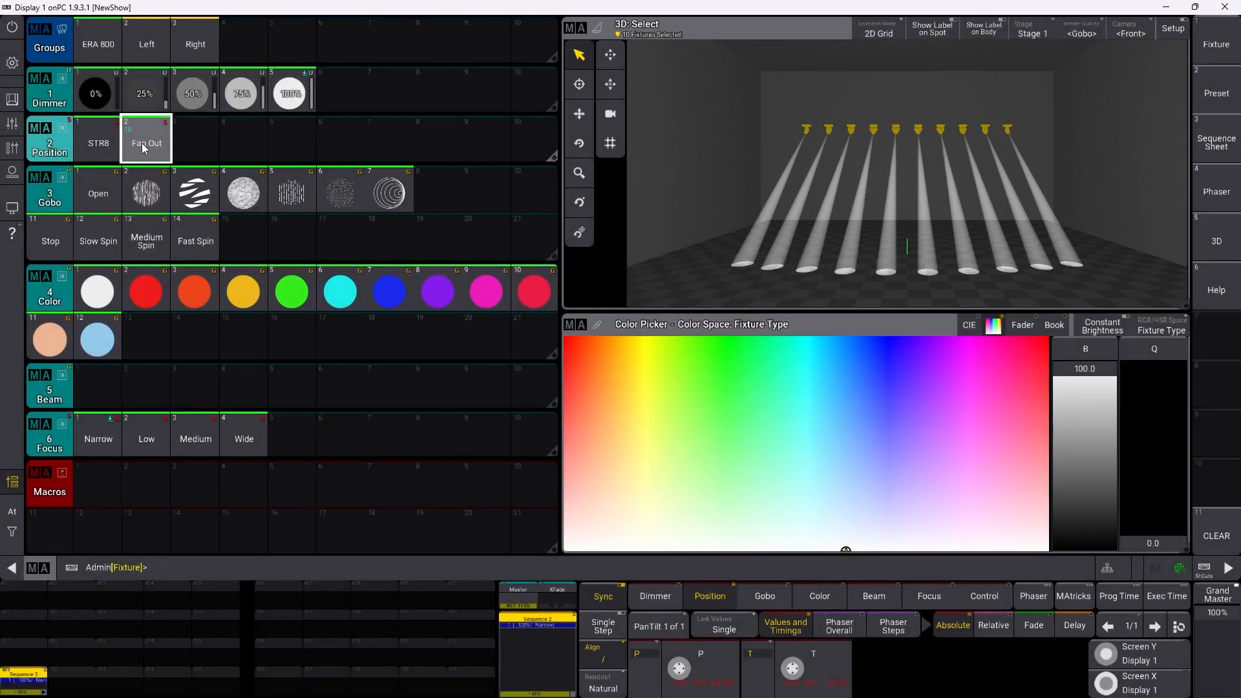
# Step: Fan the pan inward with Align set to / and store it as the third Position preset, labelled Fan In
pyautogui.click(144, 143)
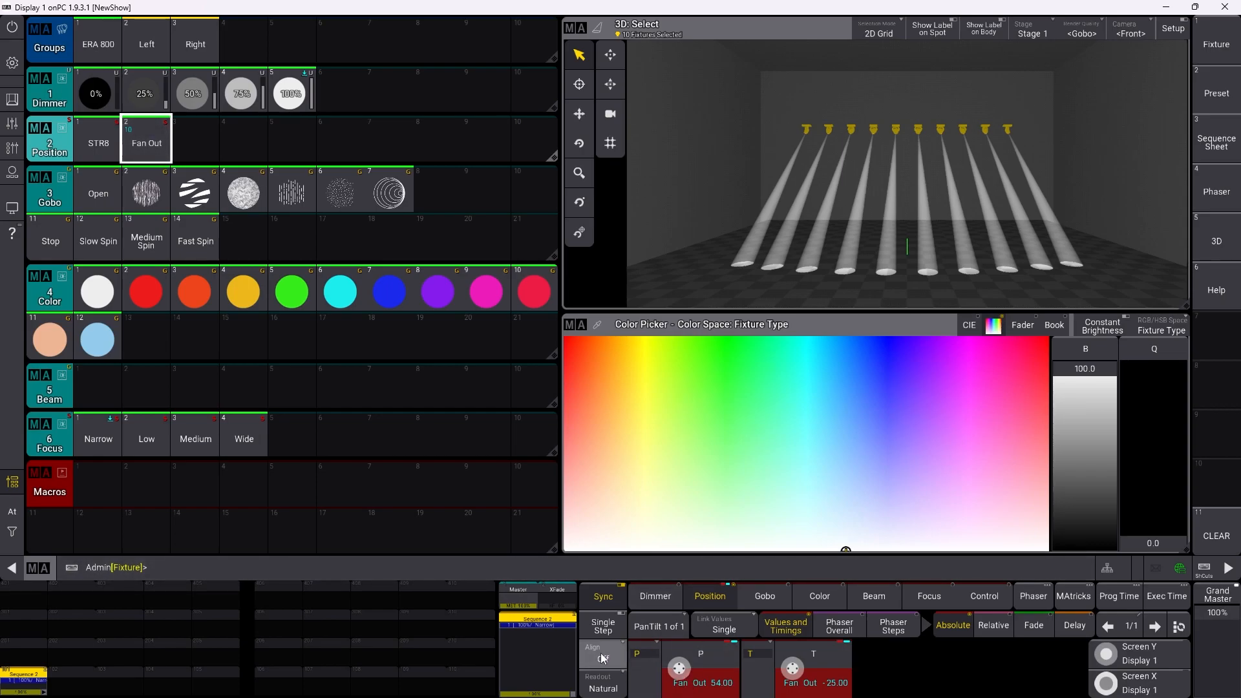
pyautogui.moveTo(687, 674)
pyautogui.mouseDown()
pyautogui.moveTo(656, 650)
pyautogui.moveTo(649, 670)
pyautogui.moveTo(670, 691)
pyautogui.mouseUp()
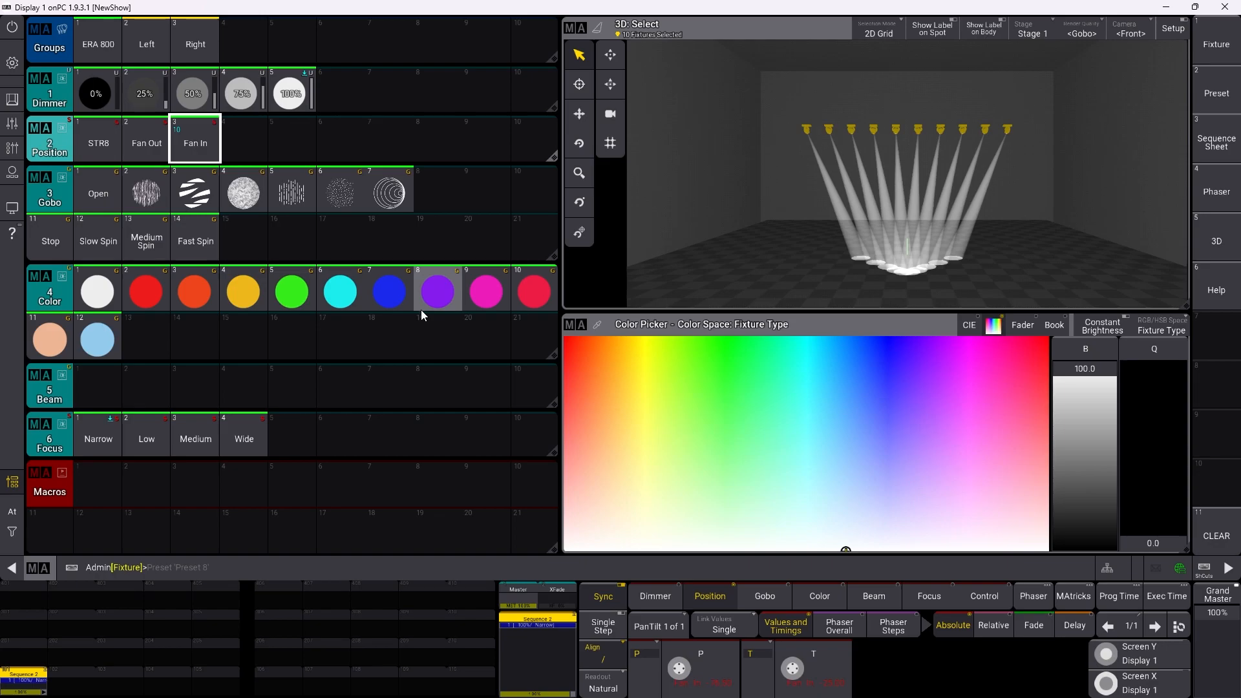
# Step: Recall the STR8 position and set the Left group to pan 55 and tilt -38
pyautogui.click(101, 149)
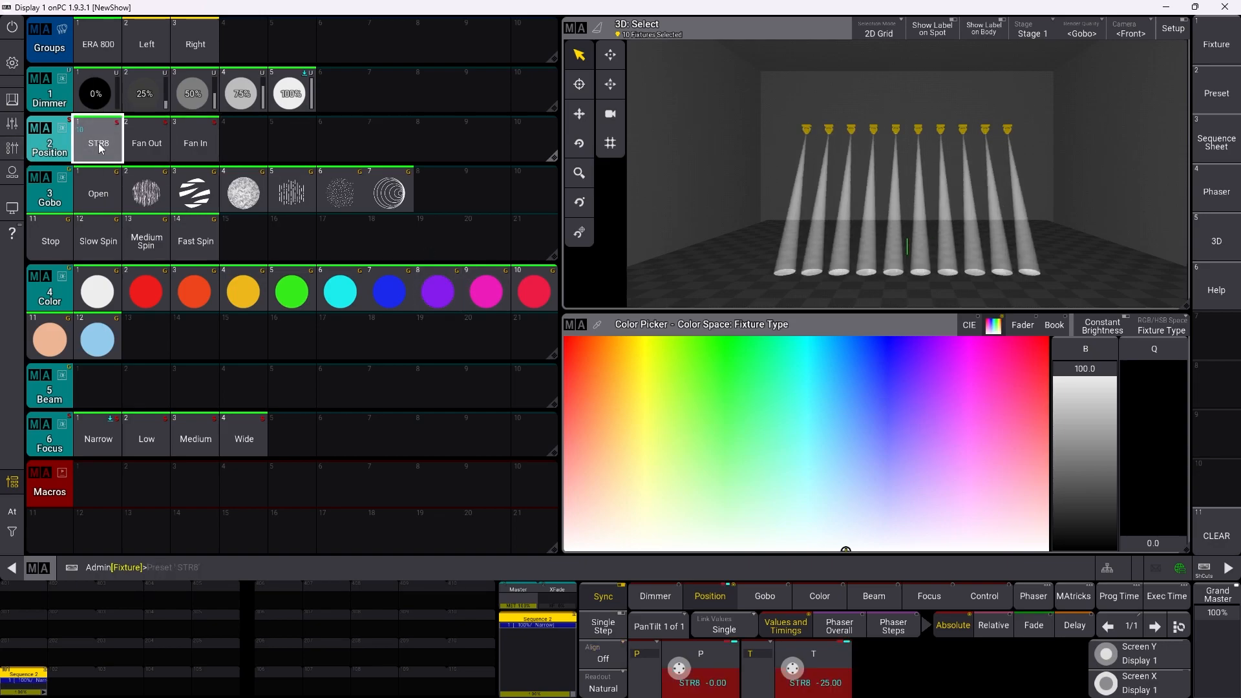
pyautogui.click(146, 43)
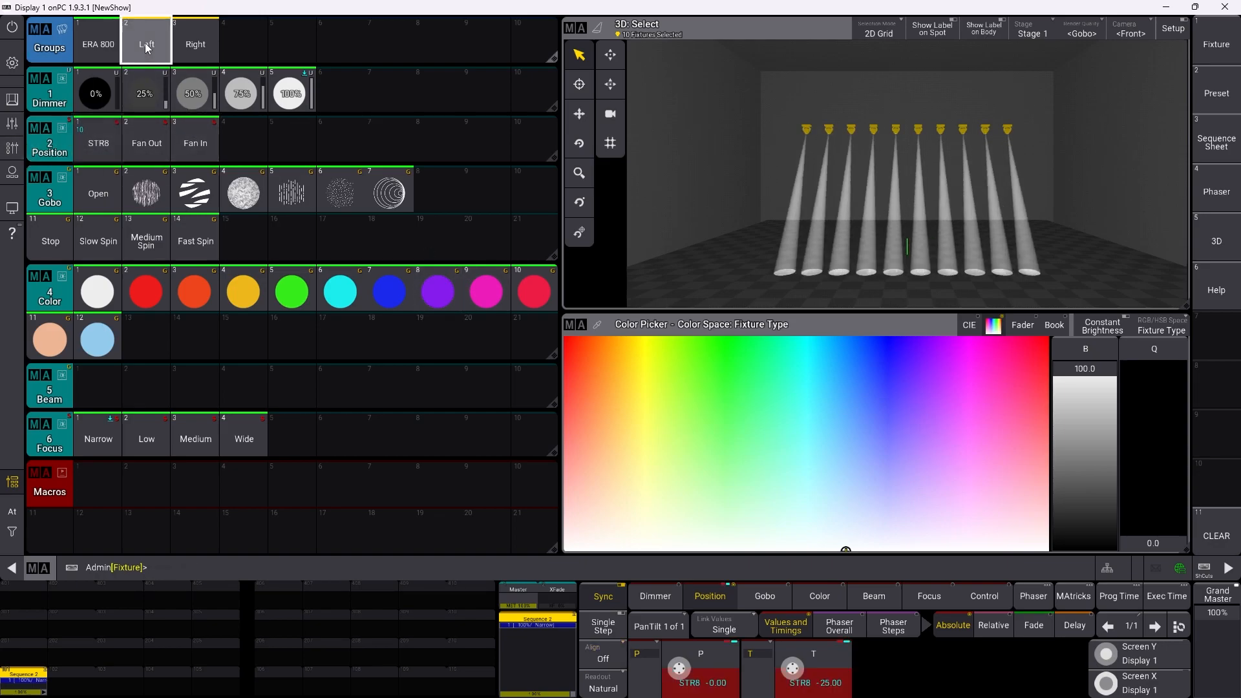
pyautogui.moveTo(680, 671); pyautogui.dragTo(705, 627)
pyautogui.click(679, 670)
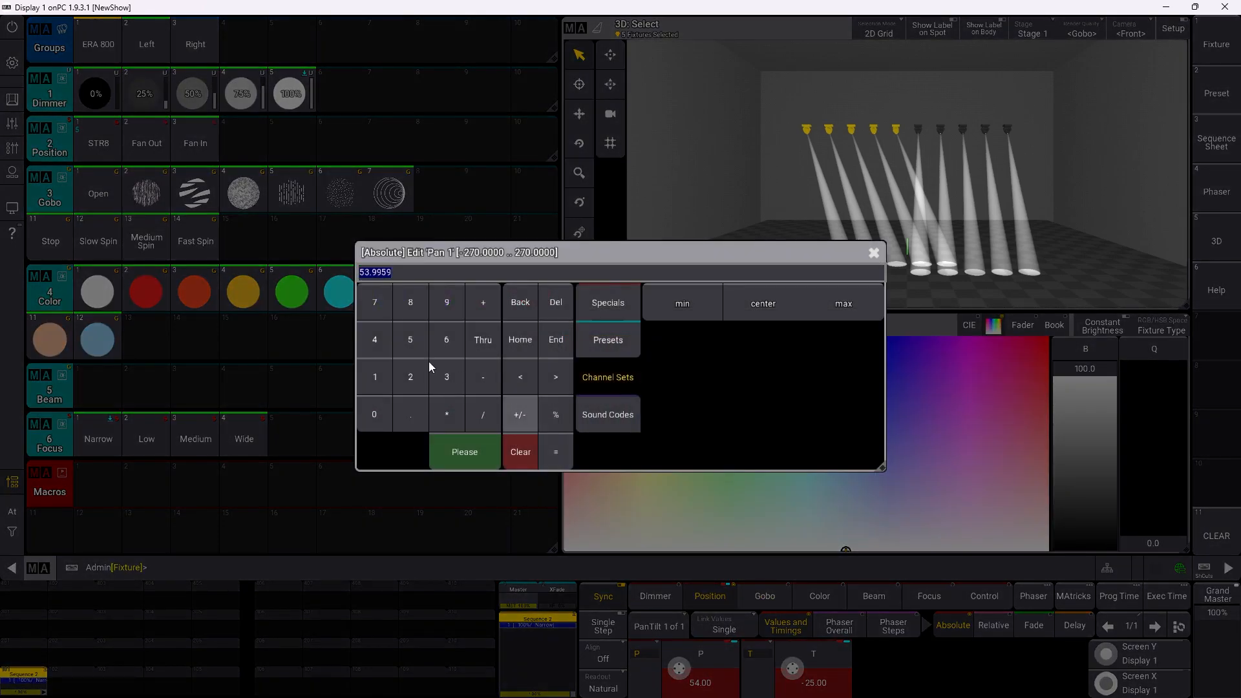
pyautogui.click(416, 336)
pyautogui.click(416, 336)
pyautogui.click(475, 456)
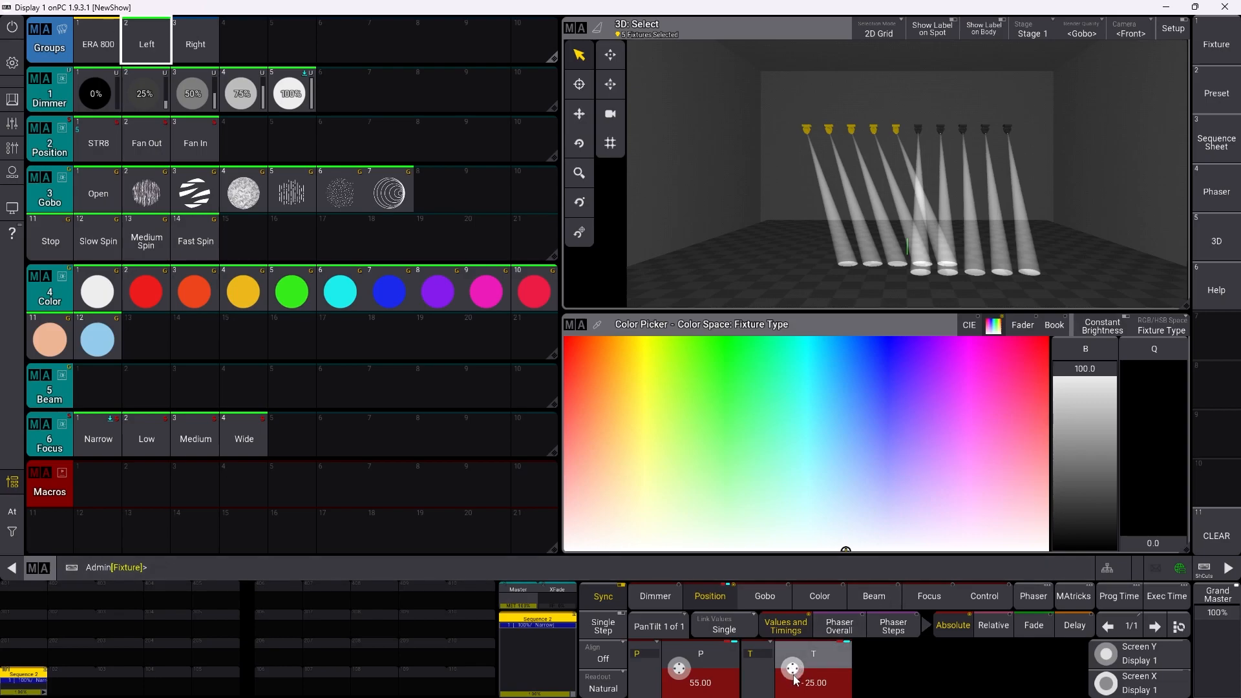
pyautogui.moveTo(794, 677); pyautogui.dragTo(1021, 308)
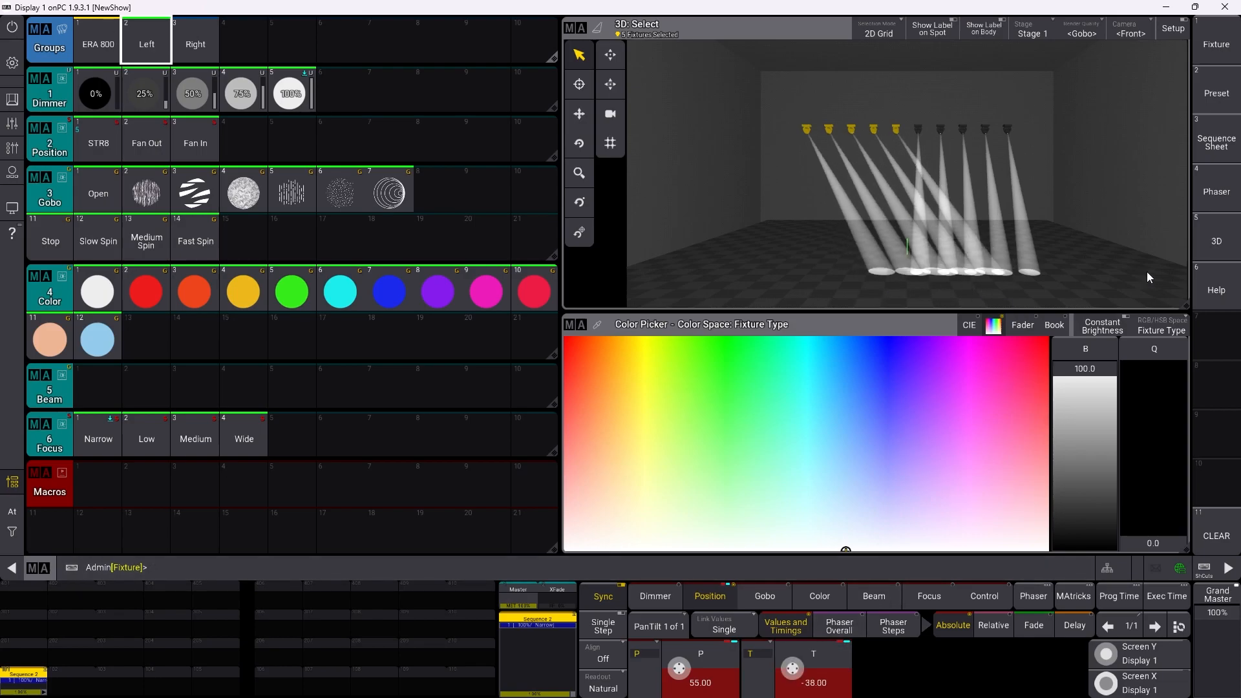
# Step: Set the Right group to pan -55 and tilt -38, and store the look as the fourth Position preset, labelled Crossed
pyautogui.click(187, 53)
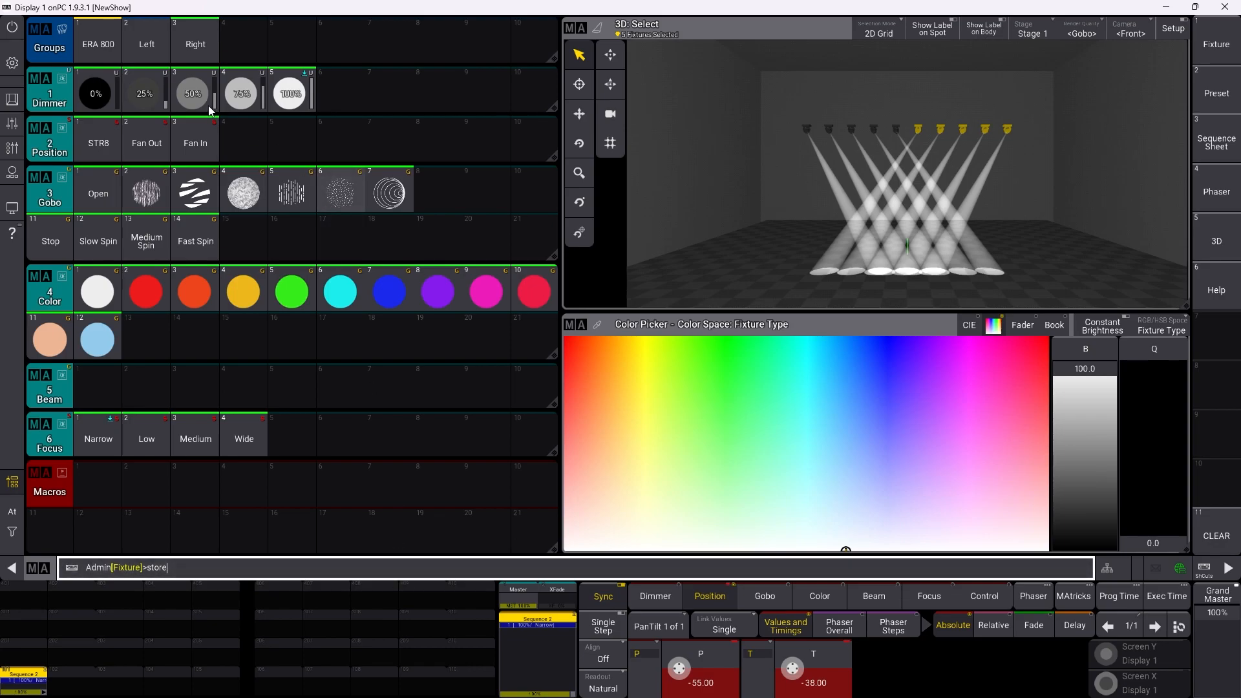
pyautogui.click(238, 146)
pyautogui.write('C')
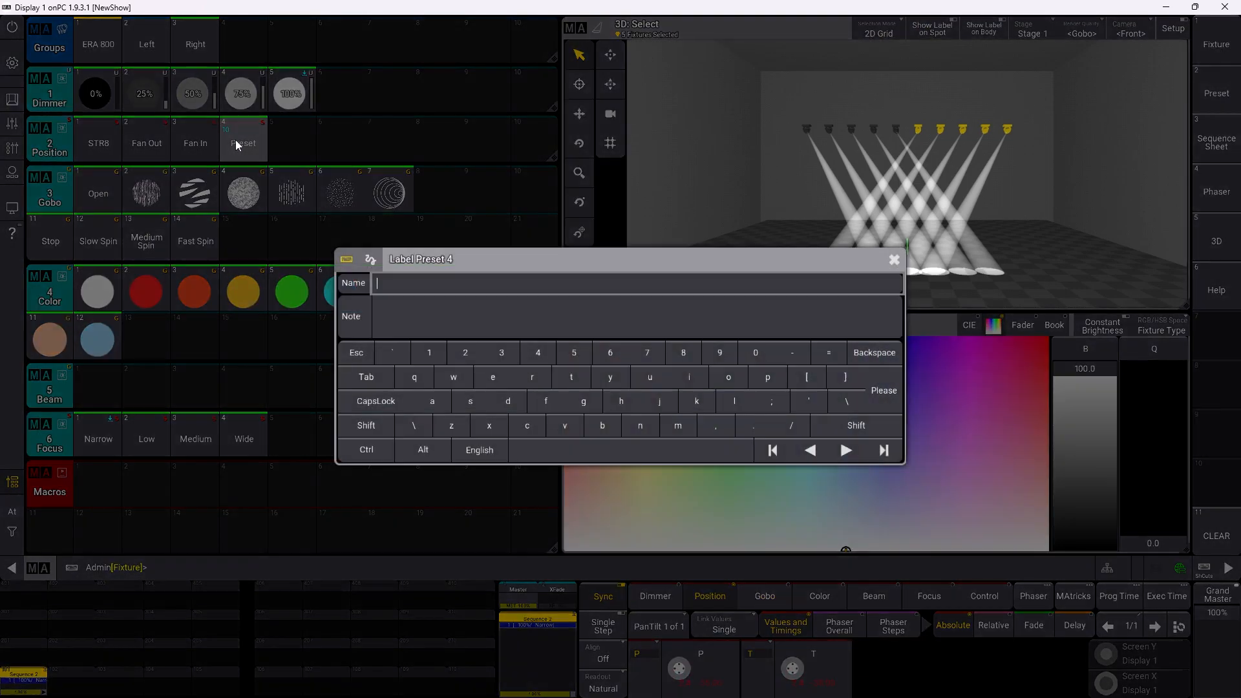
pyautogui.write('rossed')
pyautogui.press('Return')
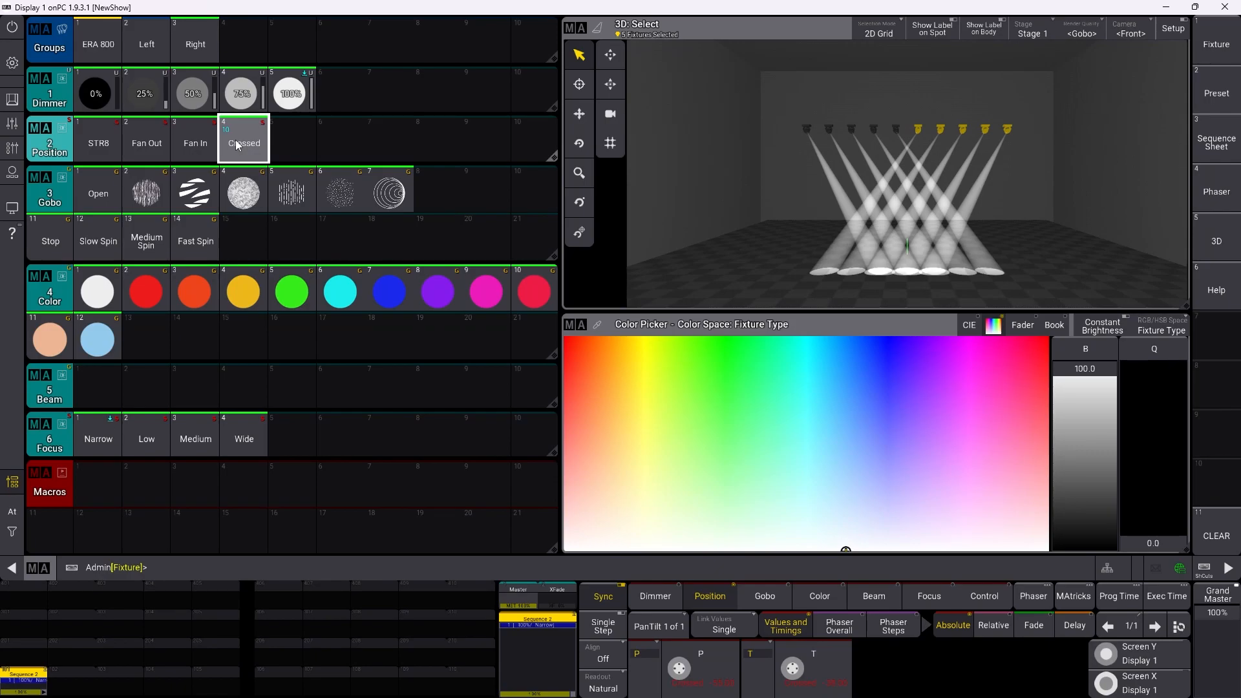
# Step: Recall STR8 on the ERA 800 group, tilt it to about -96.5, and store it as the fifth Position preset, labelled STR8 Up
pyautogui.click(97, 44)
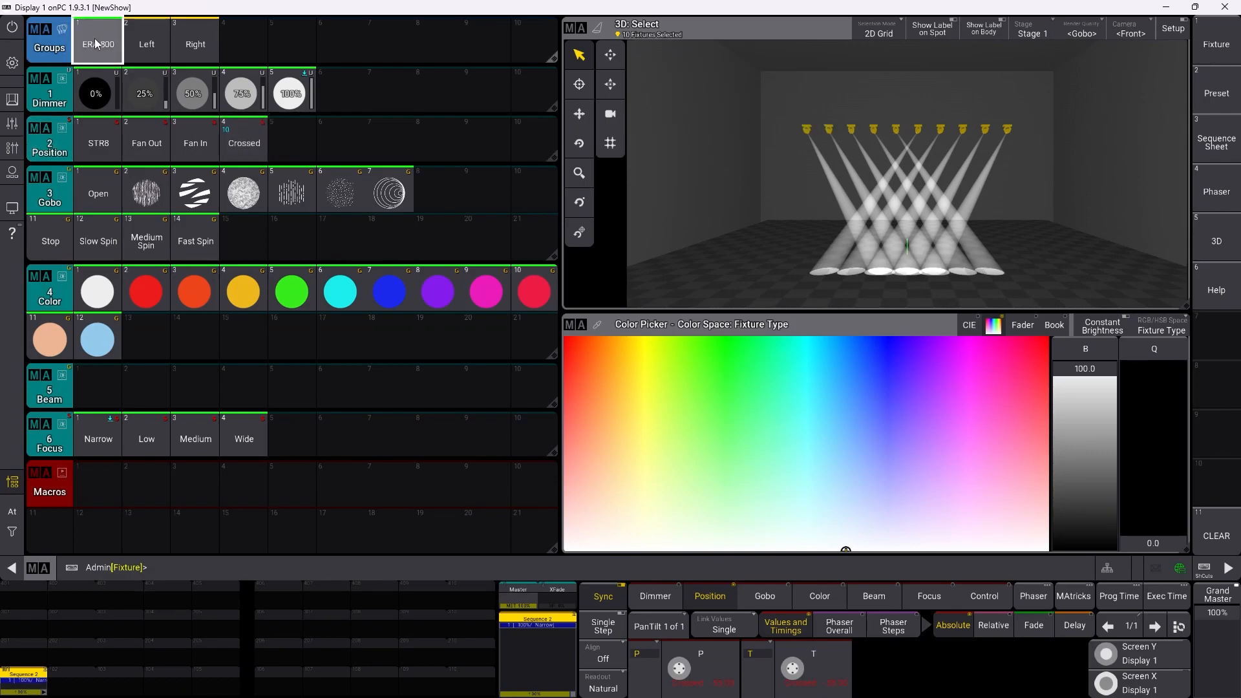
pyautogui.click(98, 143)
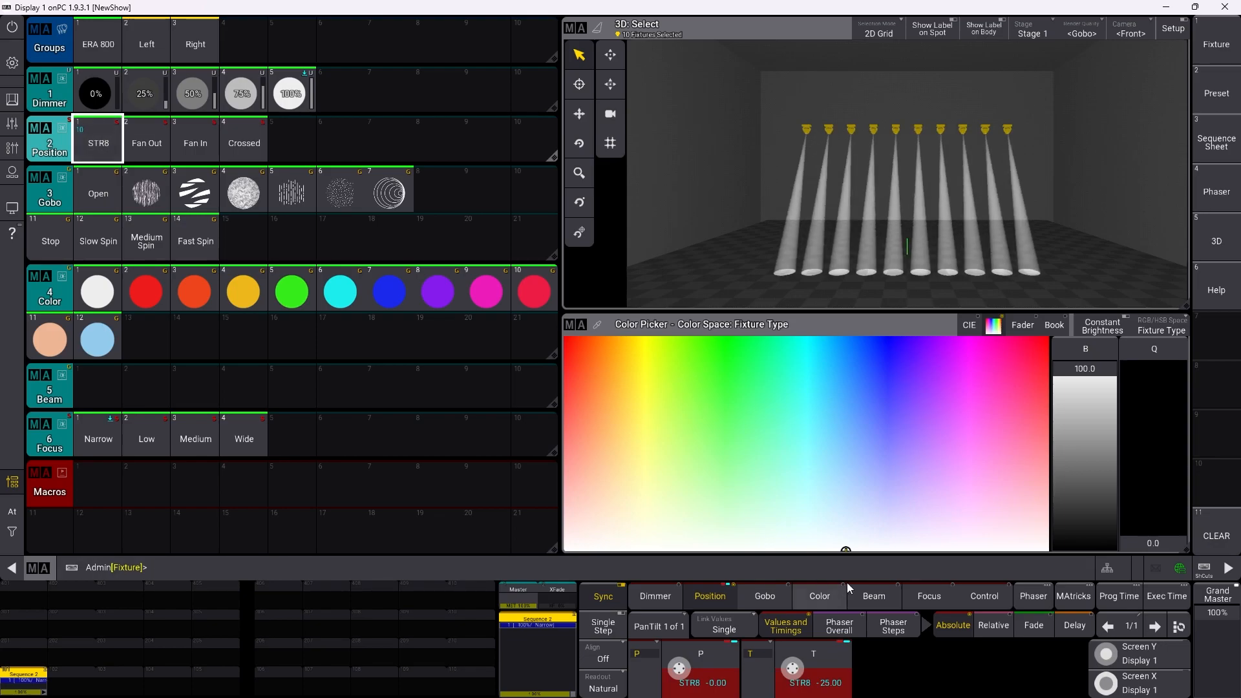
pyautogui.moveTo(795, 671); pyautogui.dragTo(753, 697)
pyautogui.moveTo(827, 669); pyautogui.dragTo(805, 650)
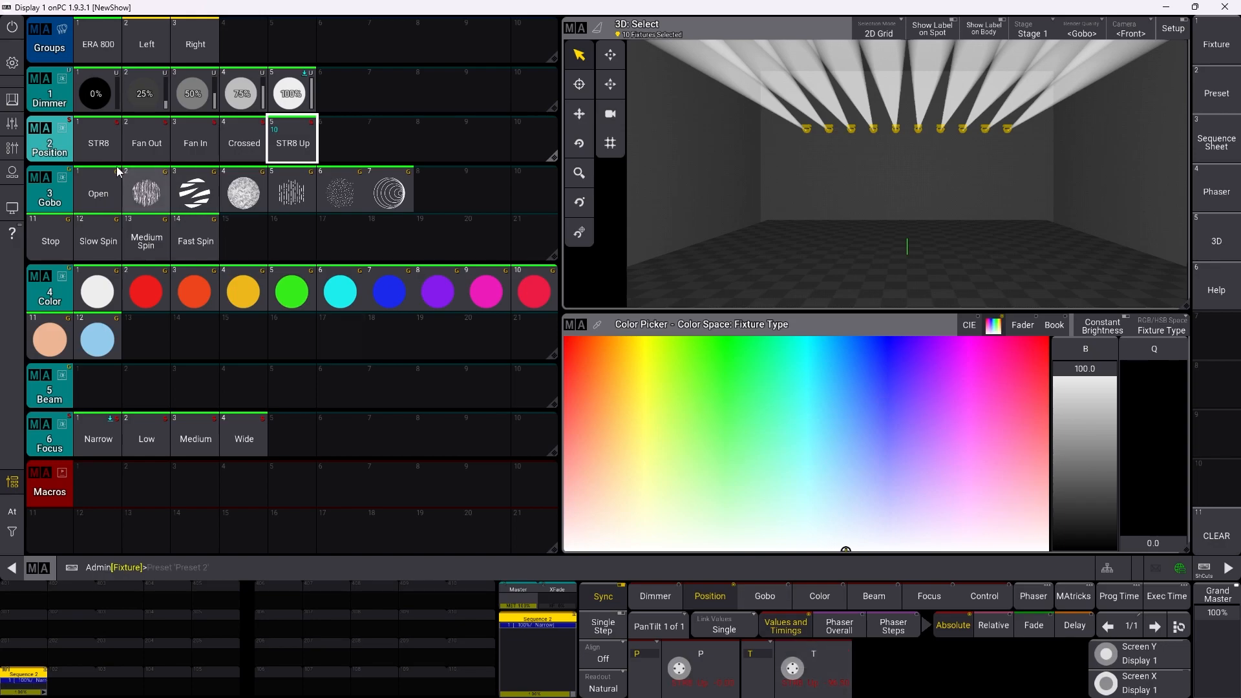
# Step: Recall the Fan Out position on the ERA 800 group and set its tilt to -98.5
pyautogui.click(148, 146)
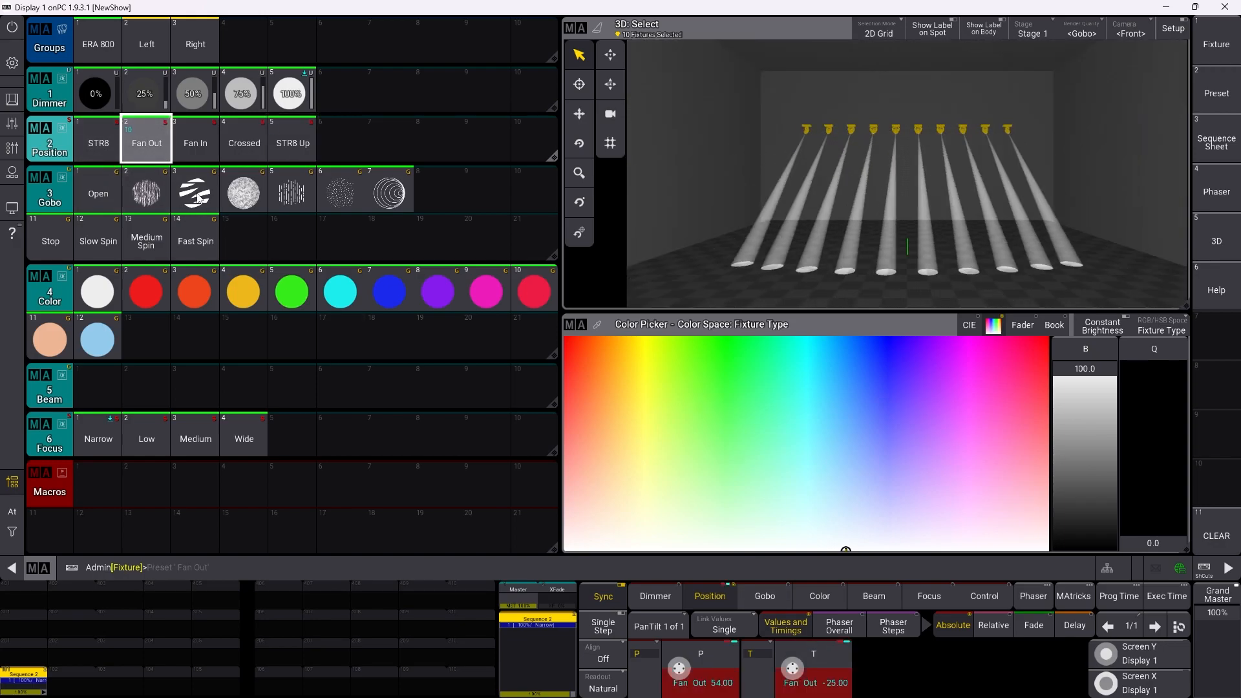
pyautogui.click(835, 683)
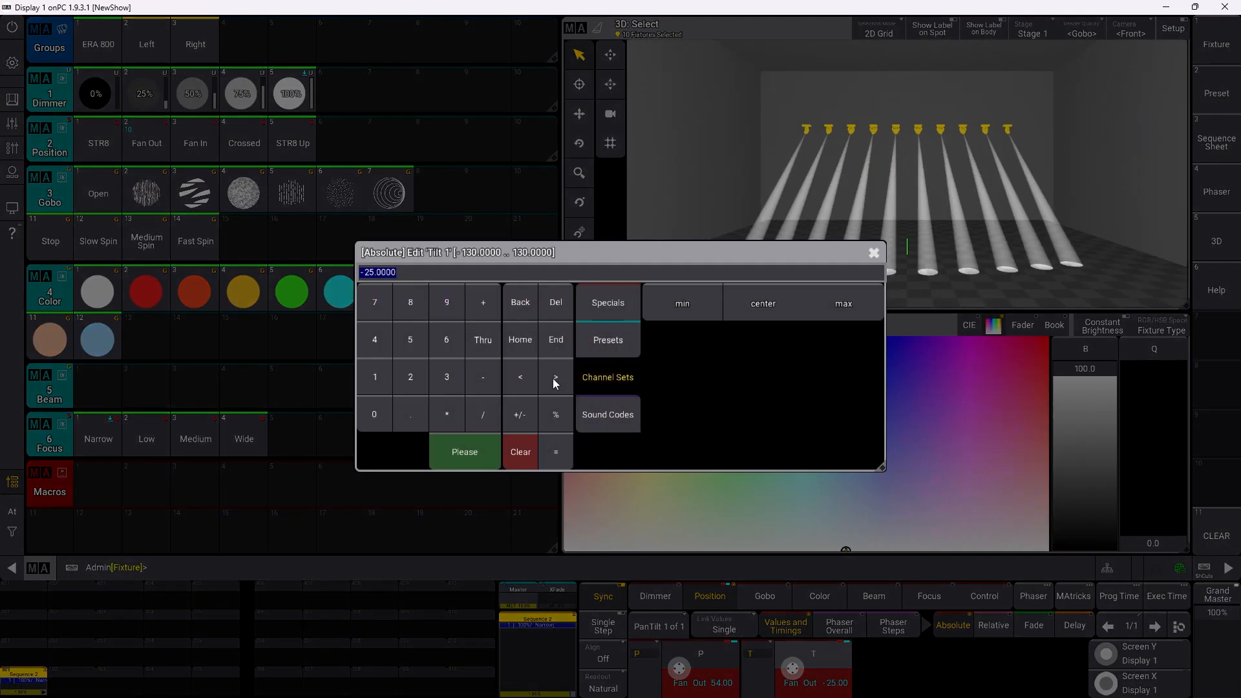
pyautogui.write('-98.5')
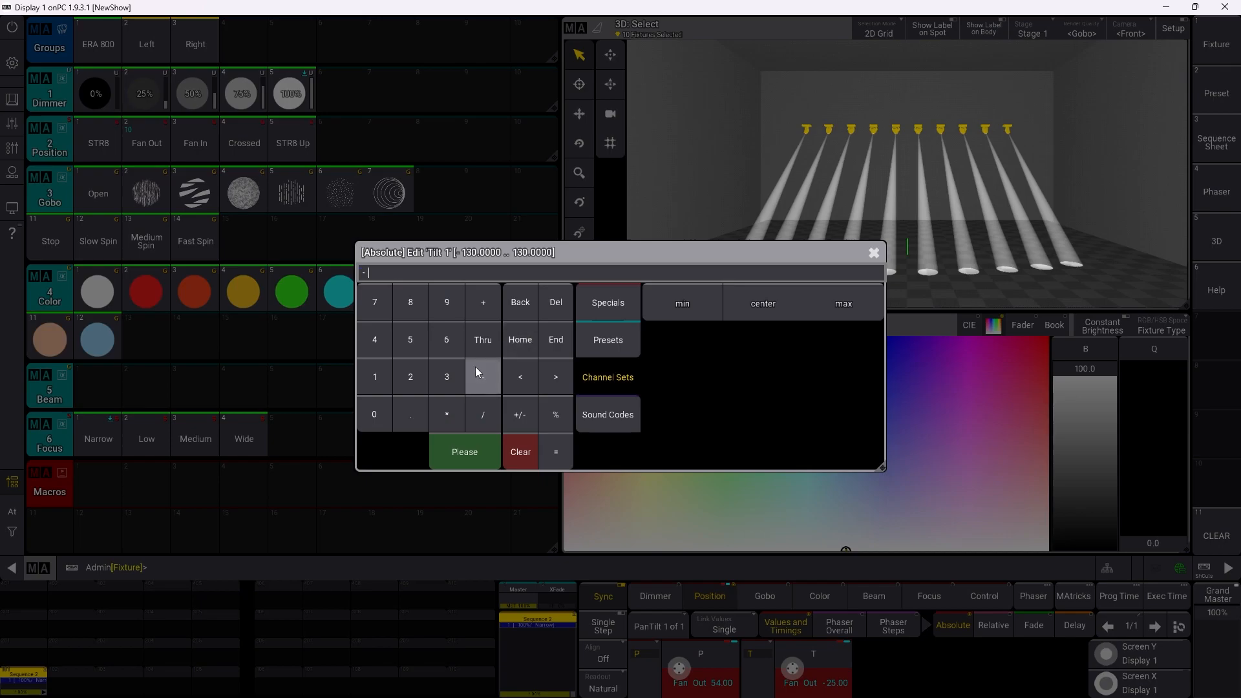
pyautogui.press('Return')
pyautogui.write('s')
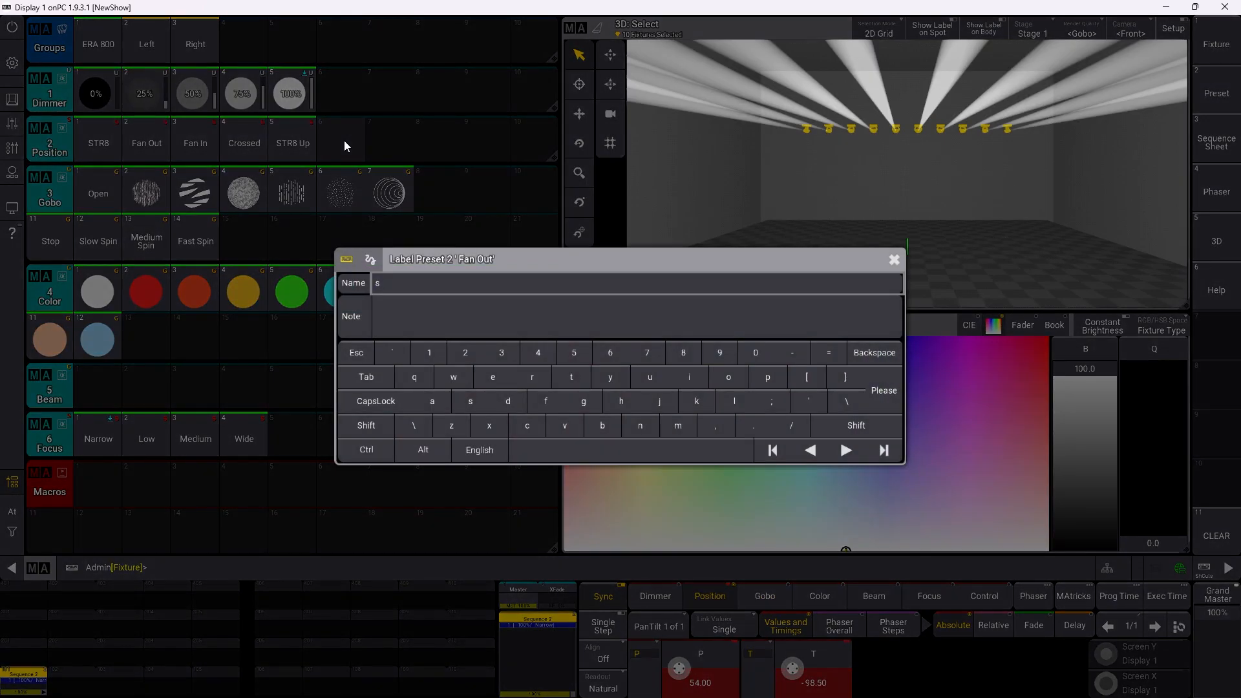
pyautogui.click(894, 259)
# Step: Store the upward fan as the sixth Position preset and label it Fan Out Up
pyautogui.click(492, 573)
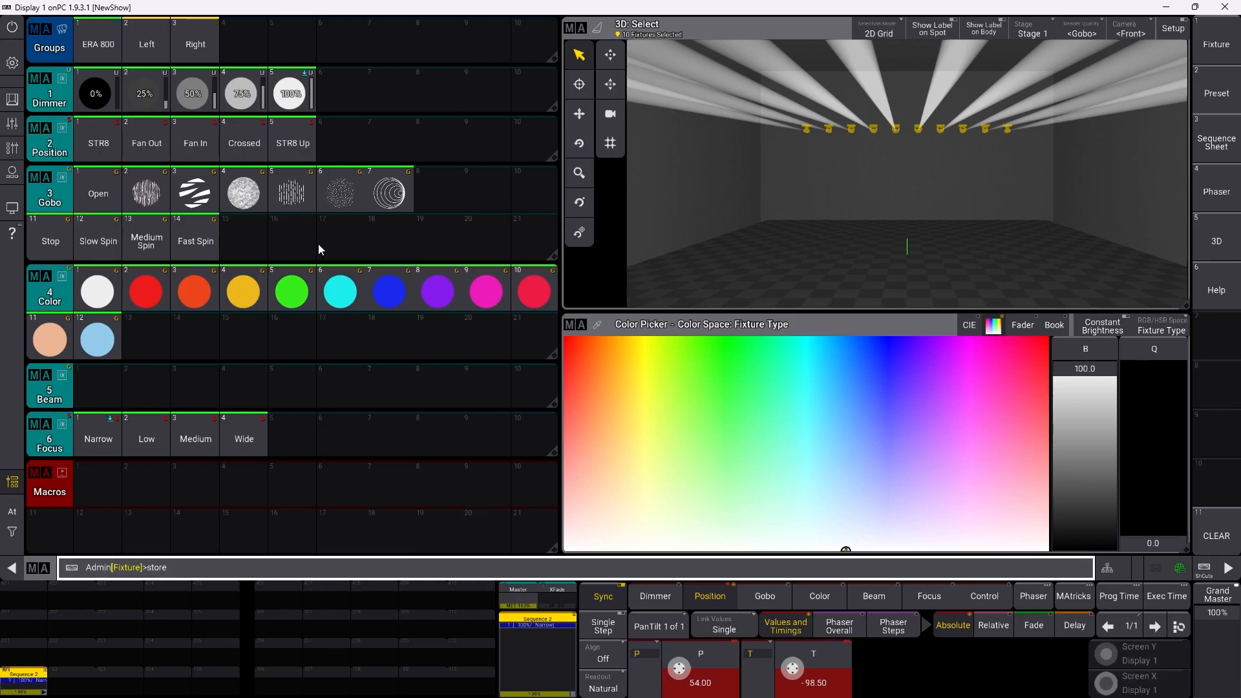
pyautogui.click(332, 134)
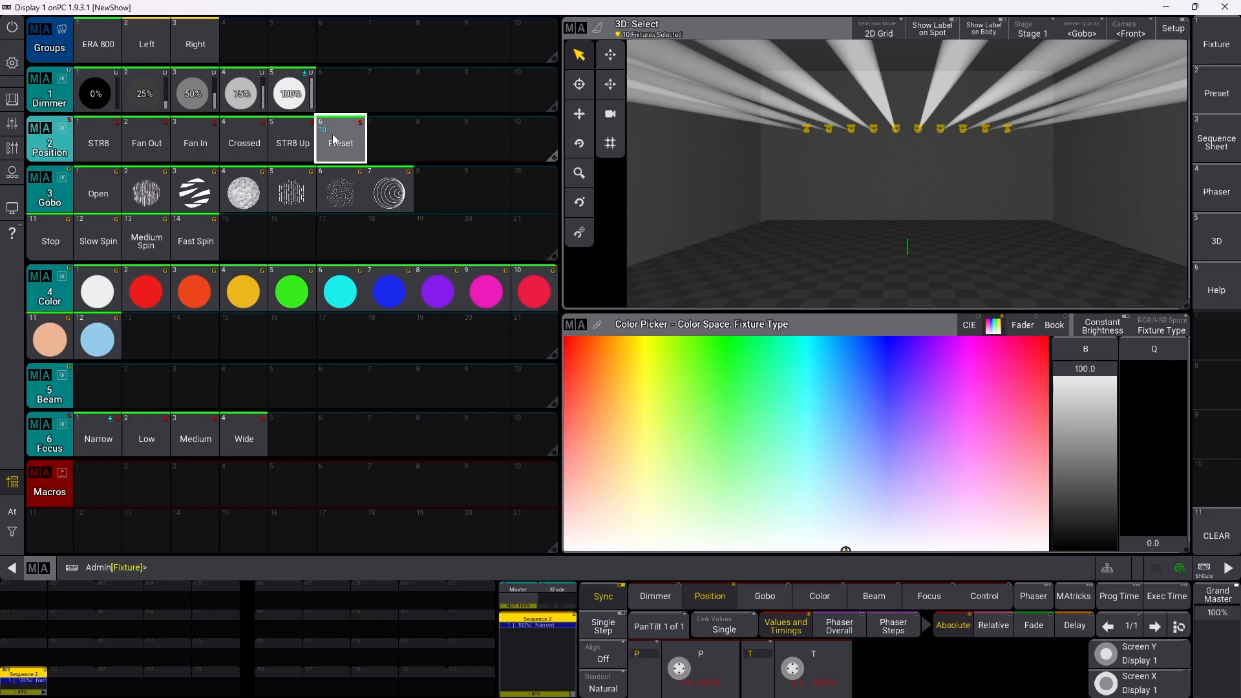
pyautogui.click(333, 134)
pyautogui.write('Fan Out Up')
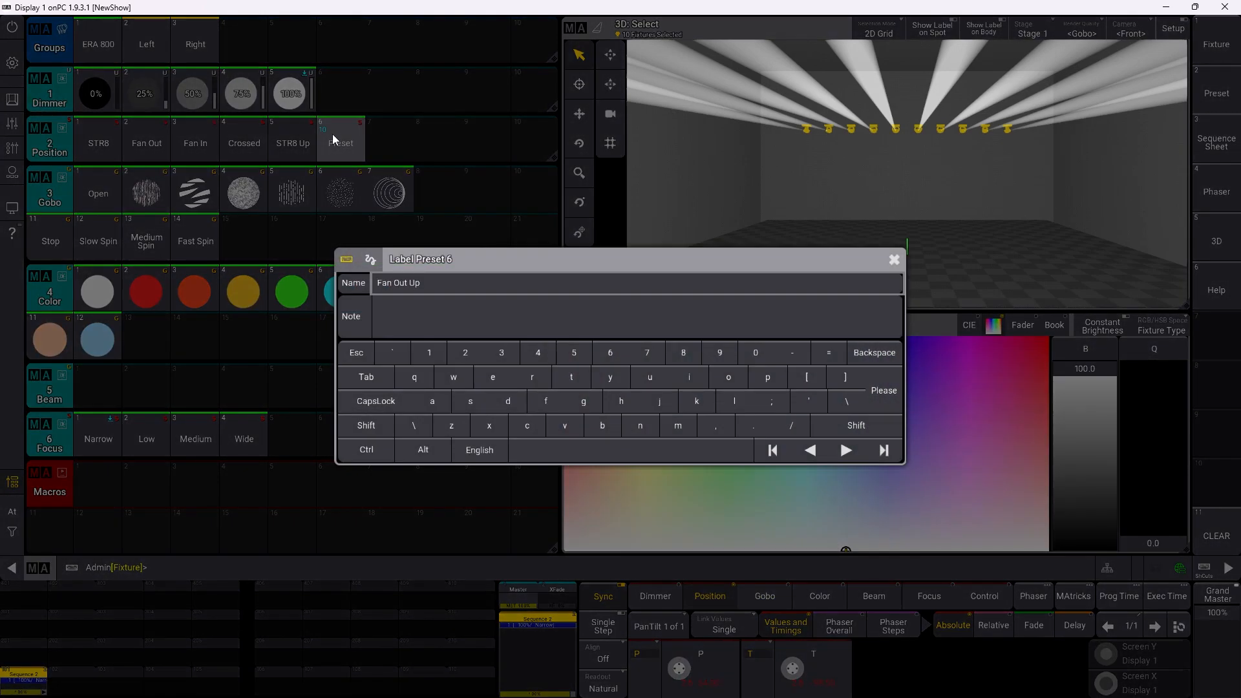
pyautogui.press('Return')
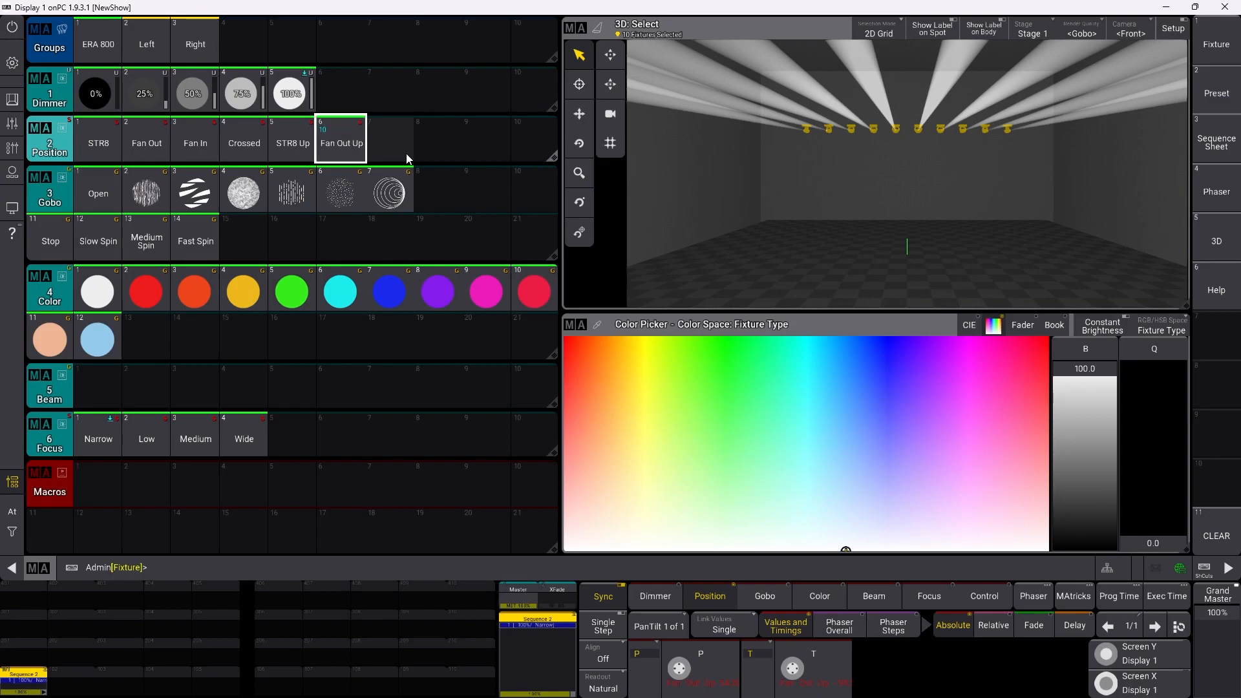
# Step: Check the Position presets from STR8 through Fan Out Up by recalling each on the ERA 800 group, starting and ending with a cleared programmer
pyautogui.click(125, 527)
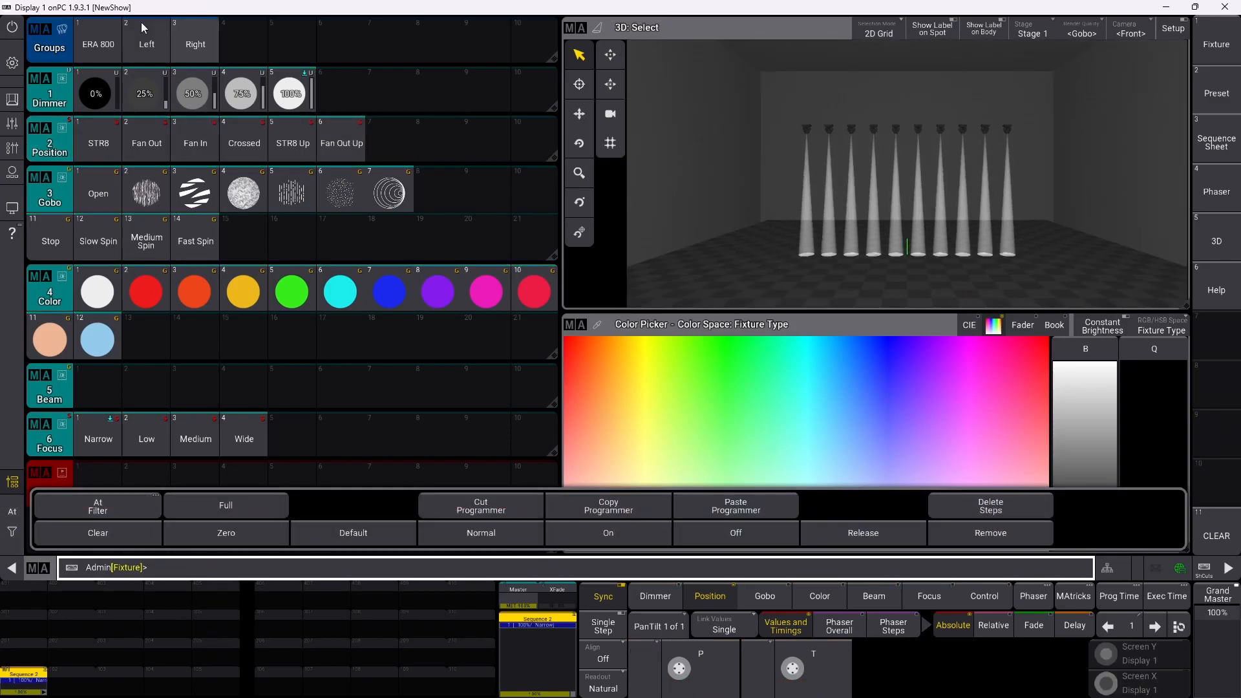
pyautogui.click(97, 43)
pyautogui.click(92, 141)
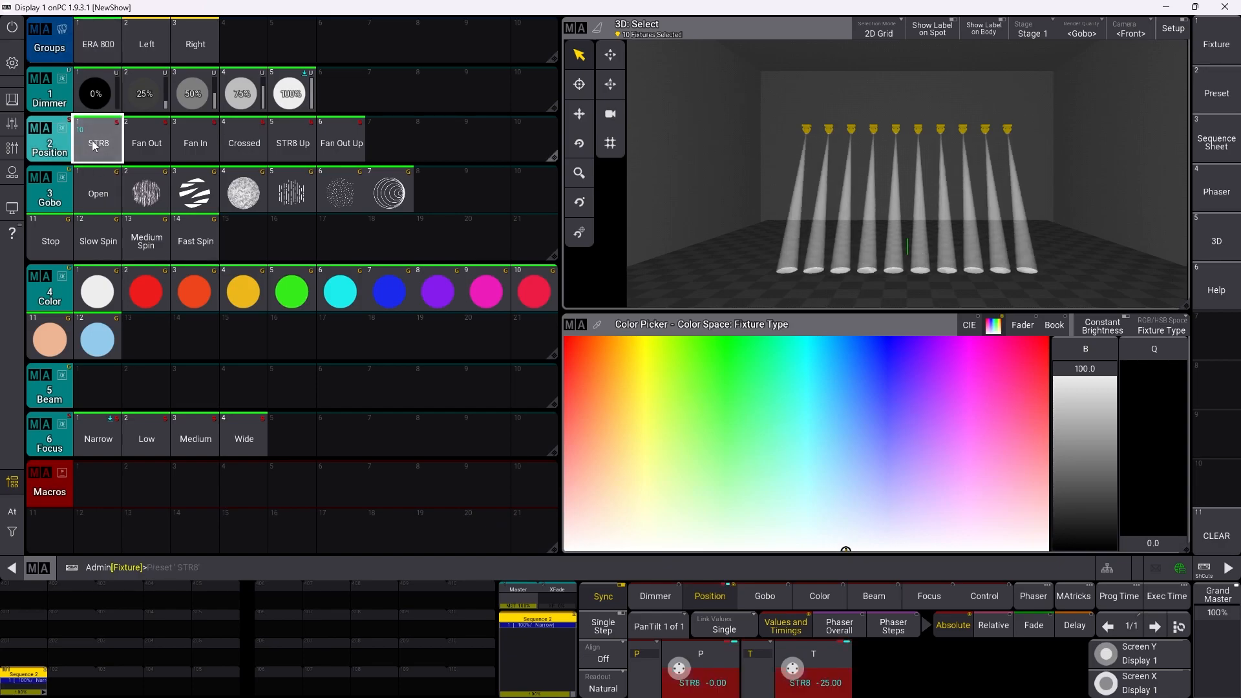
pyautogui.click(147, 142)
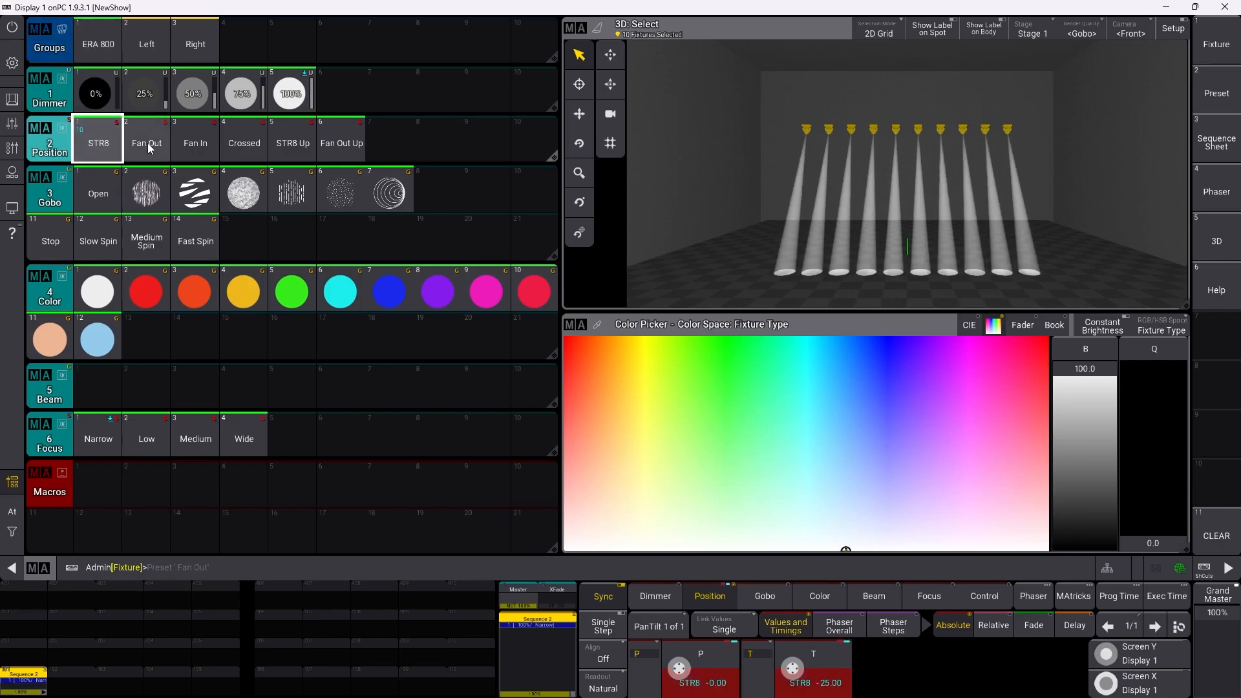
pyautogui.click(195, 141)
pyautogui.click(245, 138)
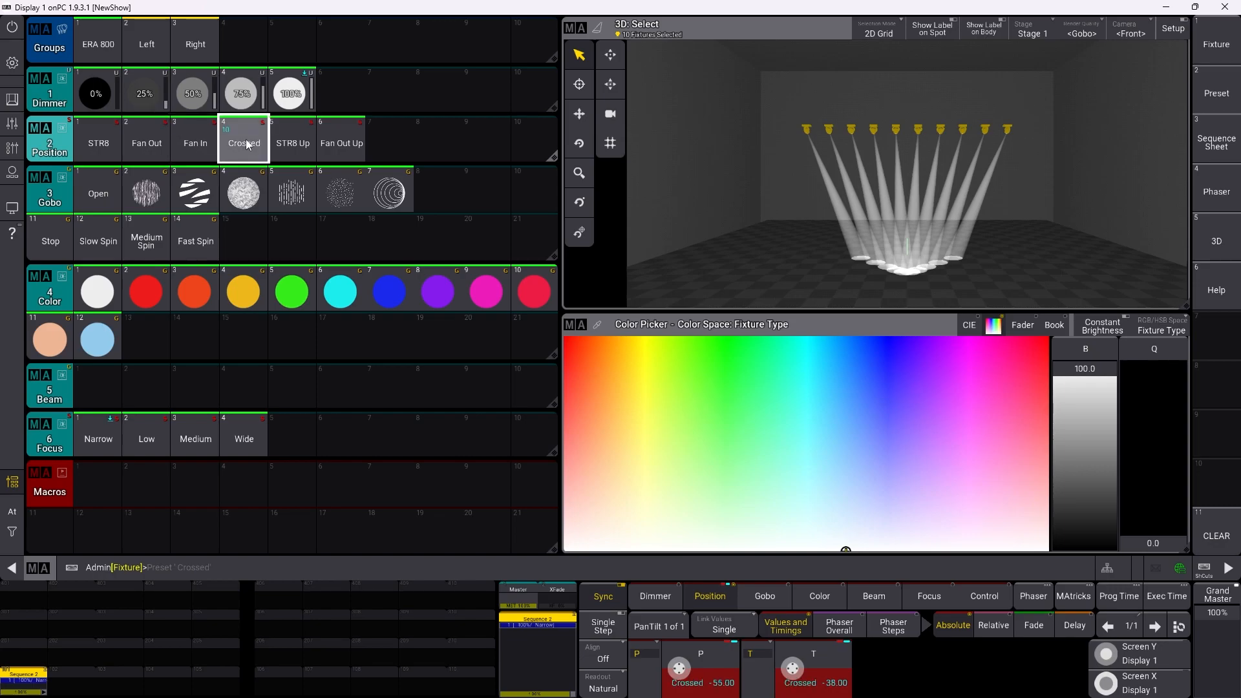
pyautogui.click(294, 144)
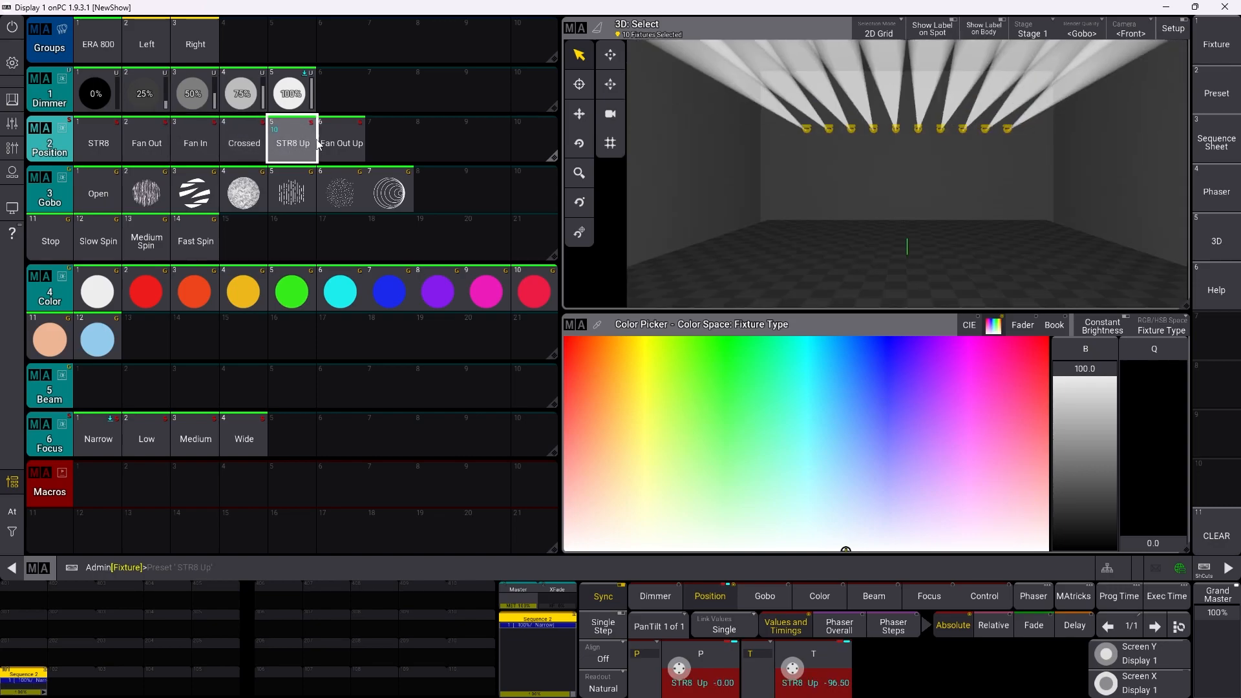
pyautogui.click(350, 141)
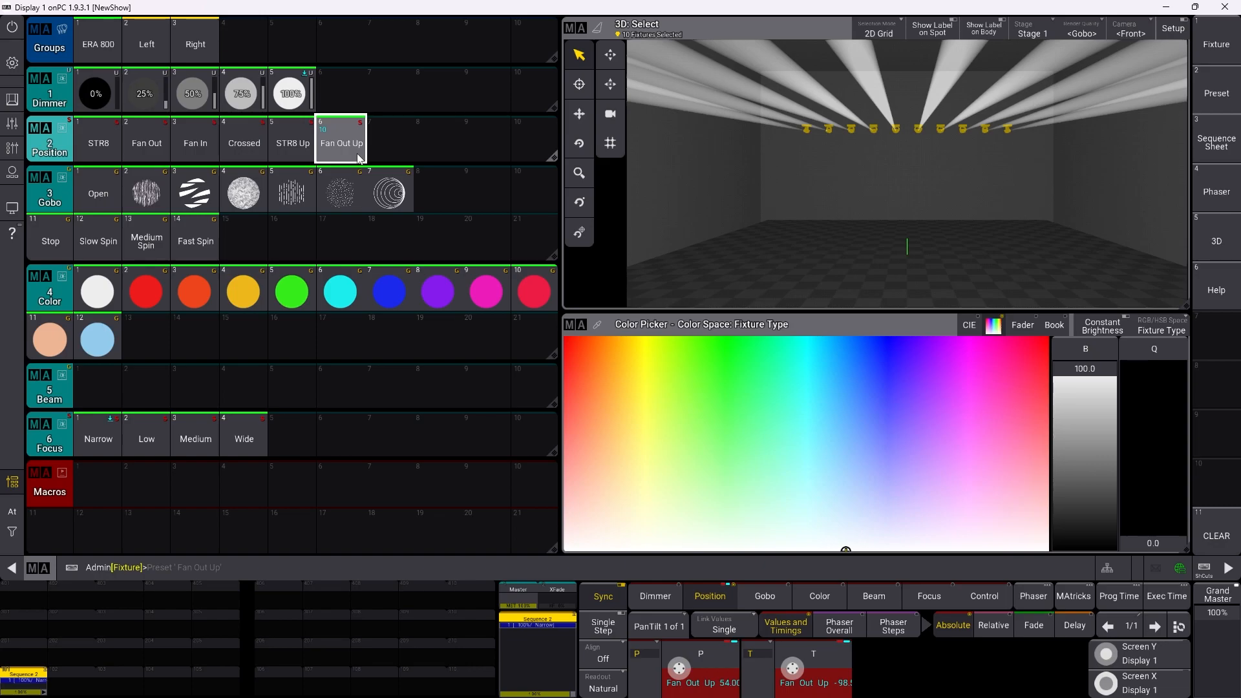
pyautogui.click(12, 512)
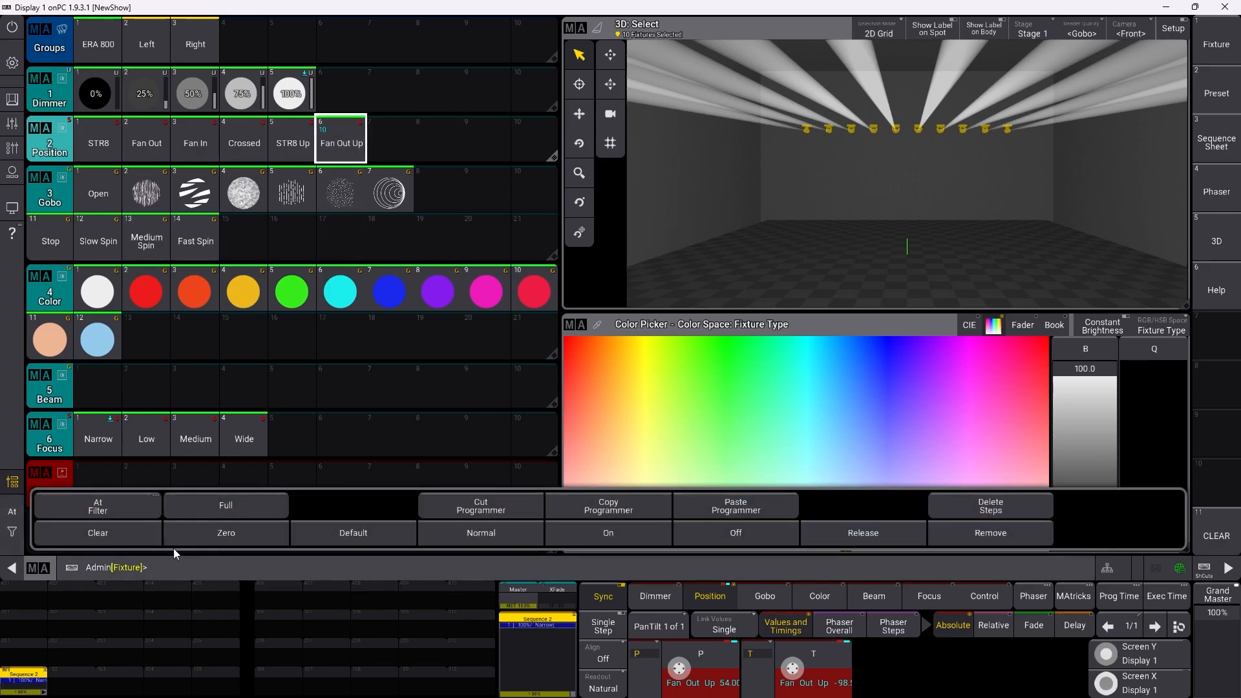
pyautogui.click(103, 537)
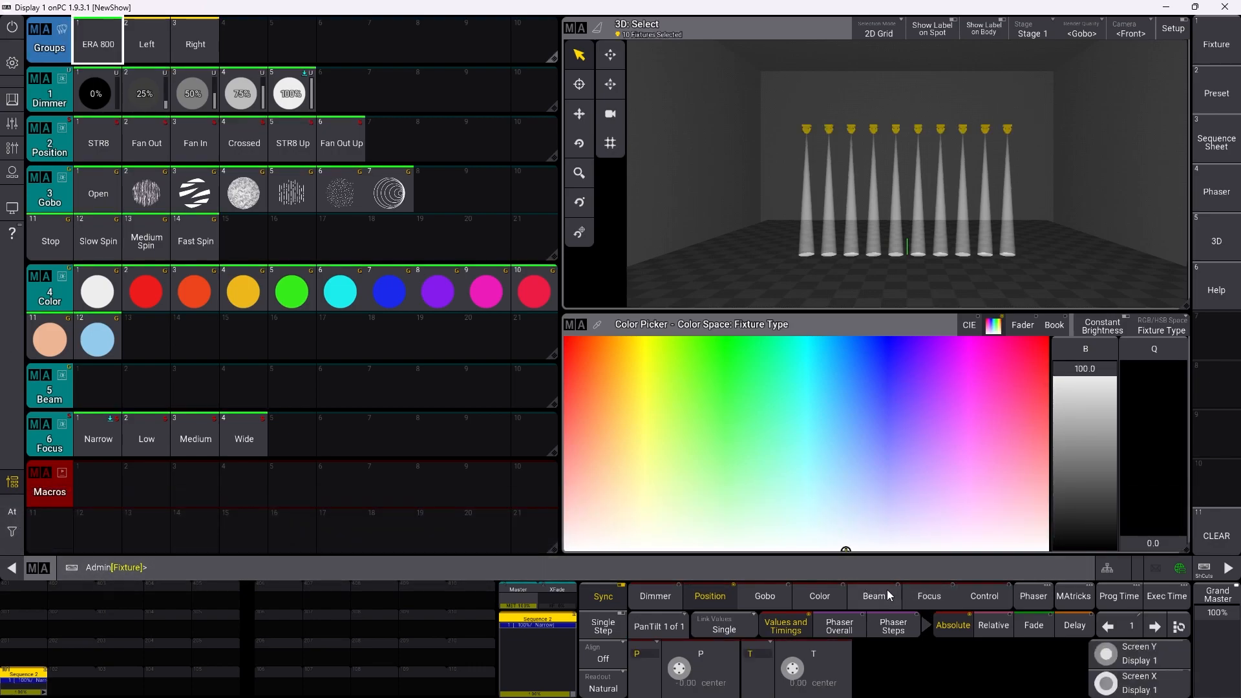
# Step: Set the ERA 800 group's Sh1 shutter attribute to open at 100
pyautogui.click(889, 595)
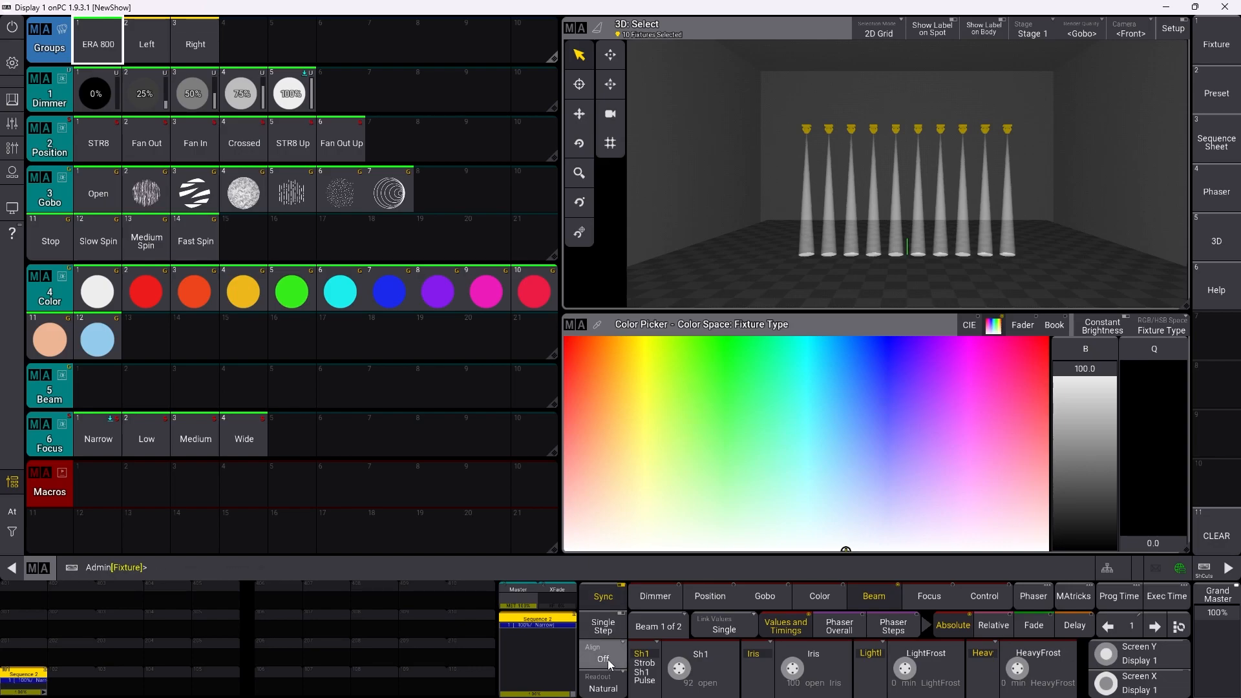
pyautogui.click(645, 663)
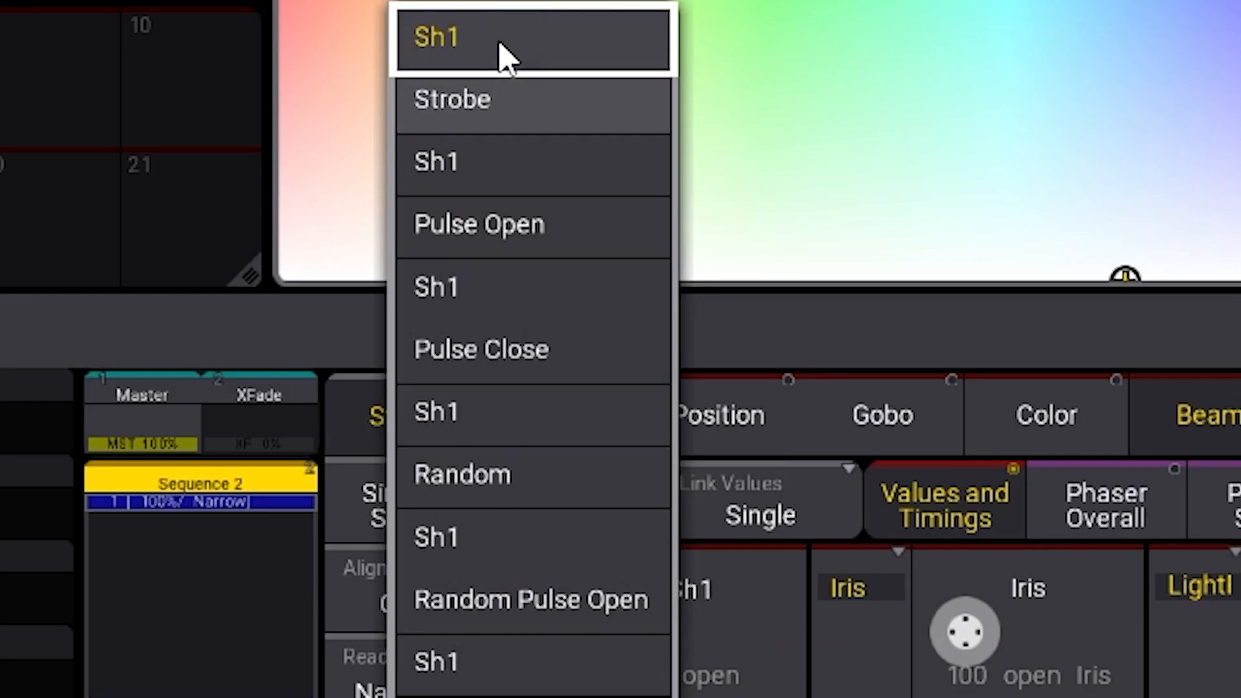
pyautogui.click(557, 50)
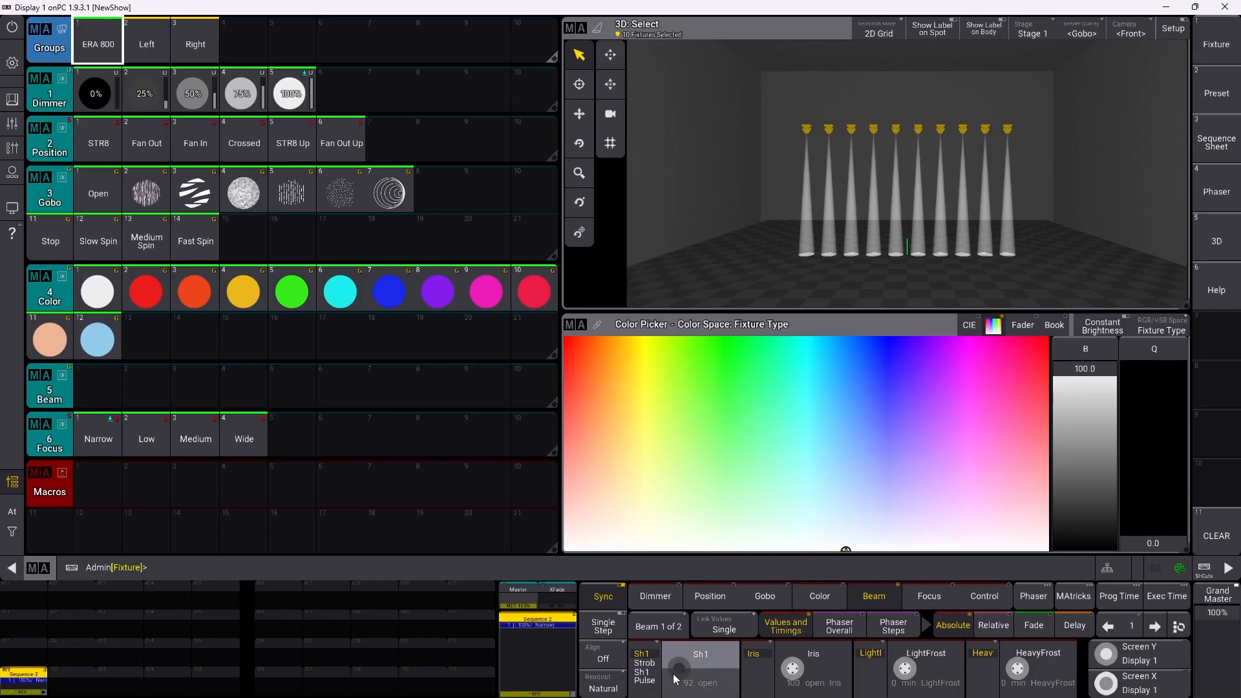
pyautogui.moveTo(673, 674); pyautogui.dragTo(685, 658)
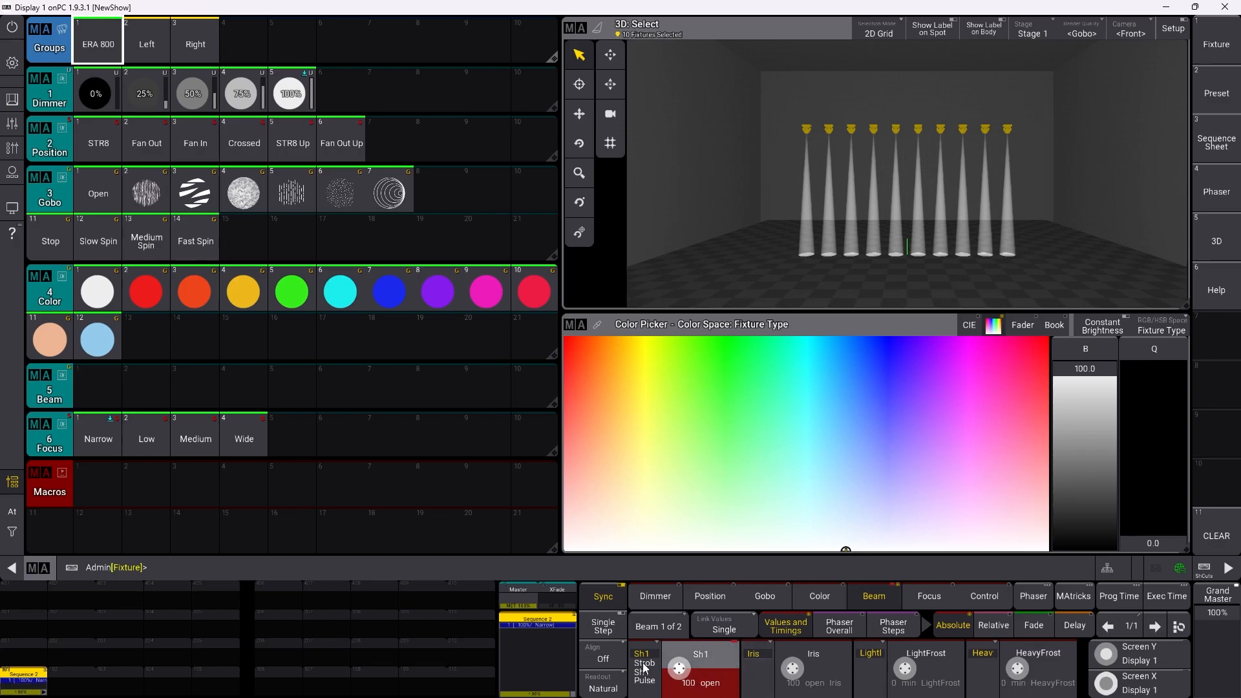
# Step: Store the open shutter as the first Beam preset and label it Open
pyautogui.click(391, 571)
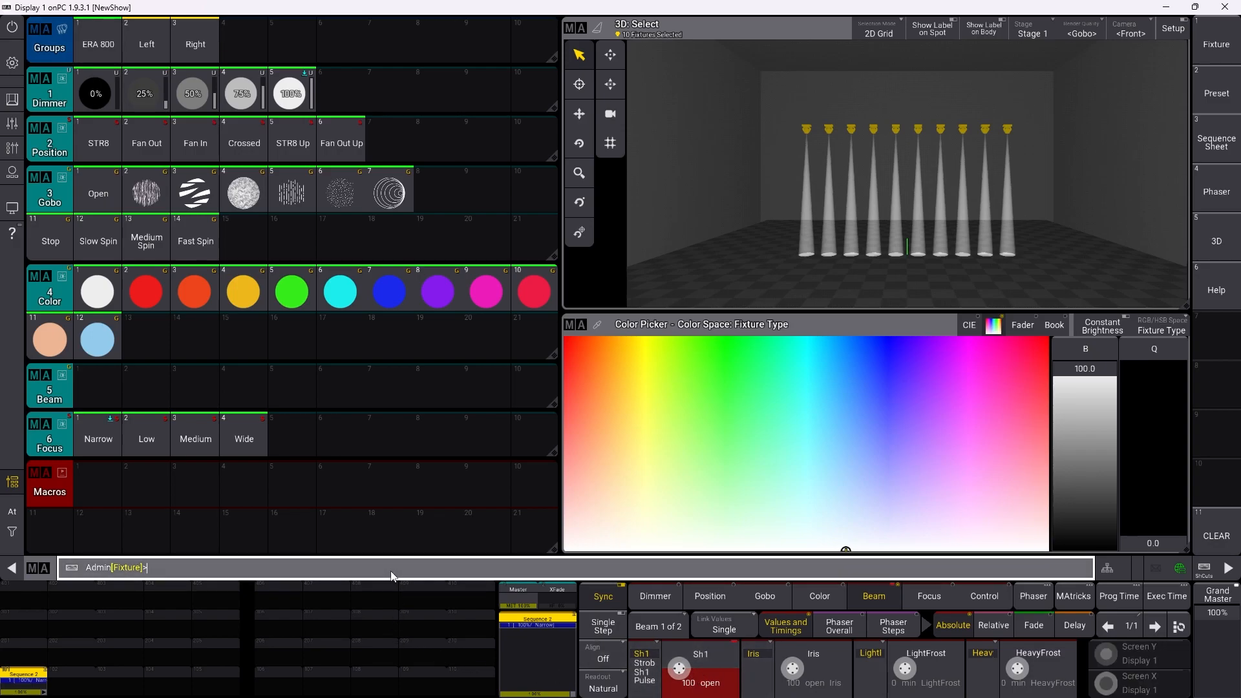
pyautogui.write('store')
pyautogui.click(102, 389)
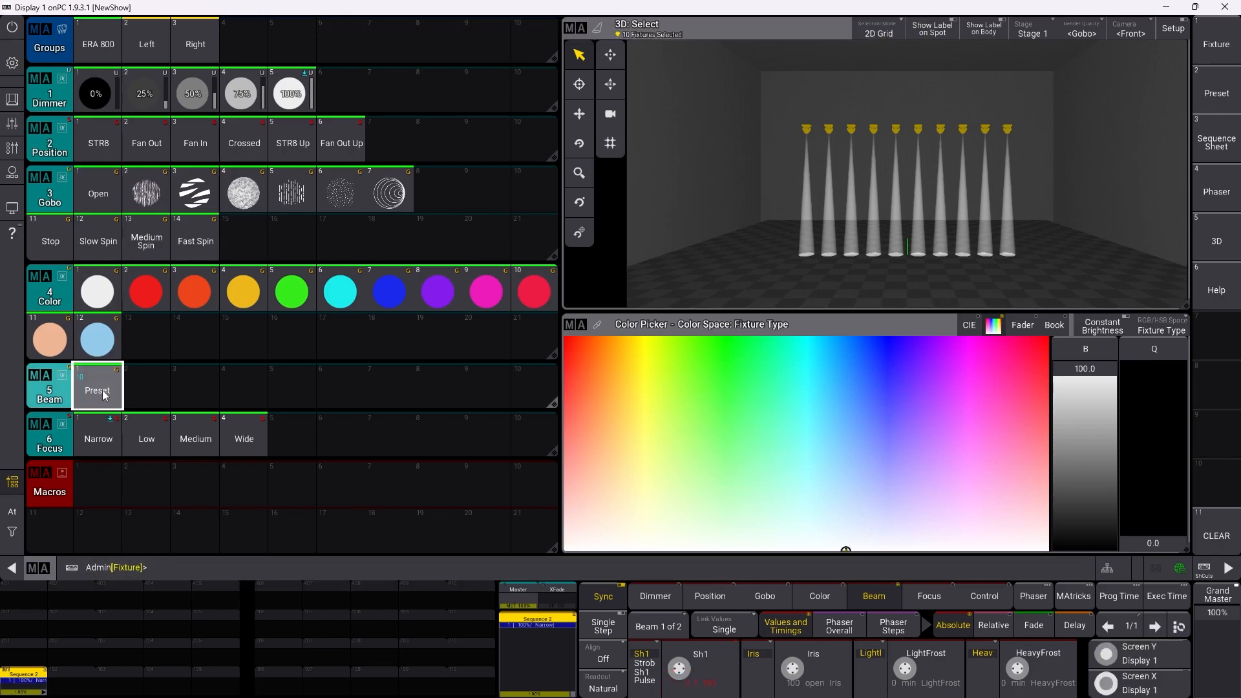
pyautogui.press('l')
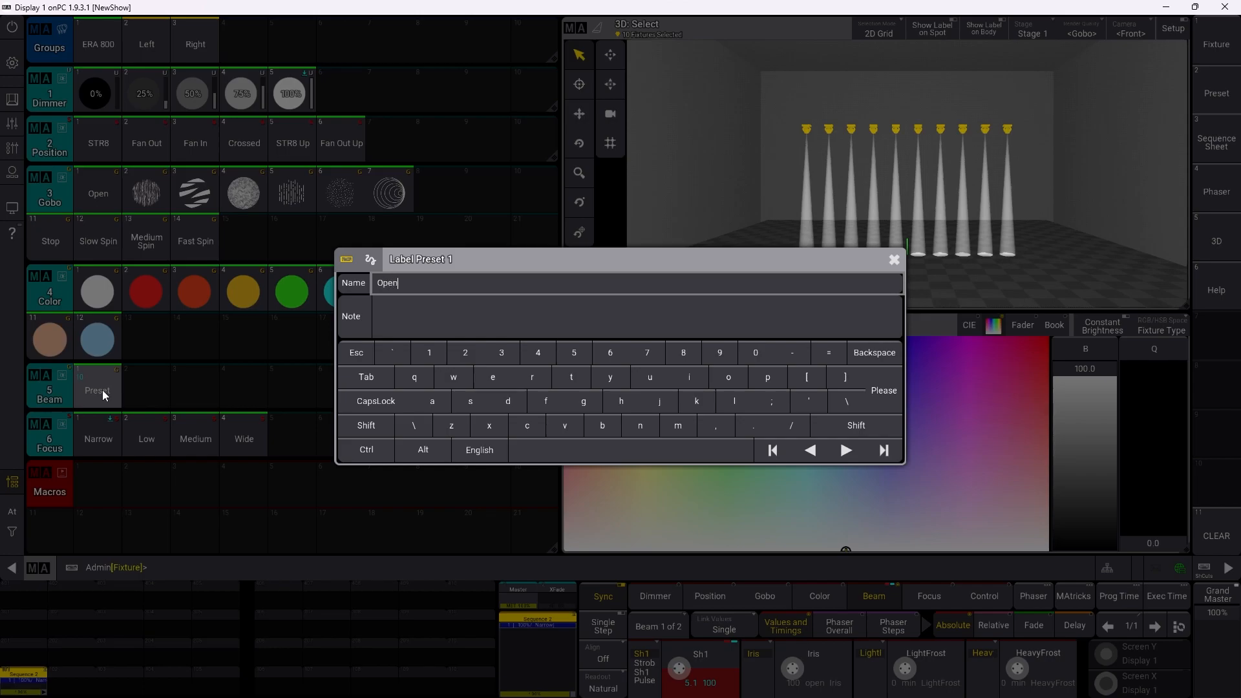
pyautogui.write('Open')
pyautogui.press('Return')
# Step: Switch the Sh1 attribute to its Strobe function and set it to about 5.27
pyautogui.click(646, 669)
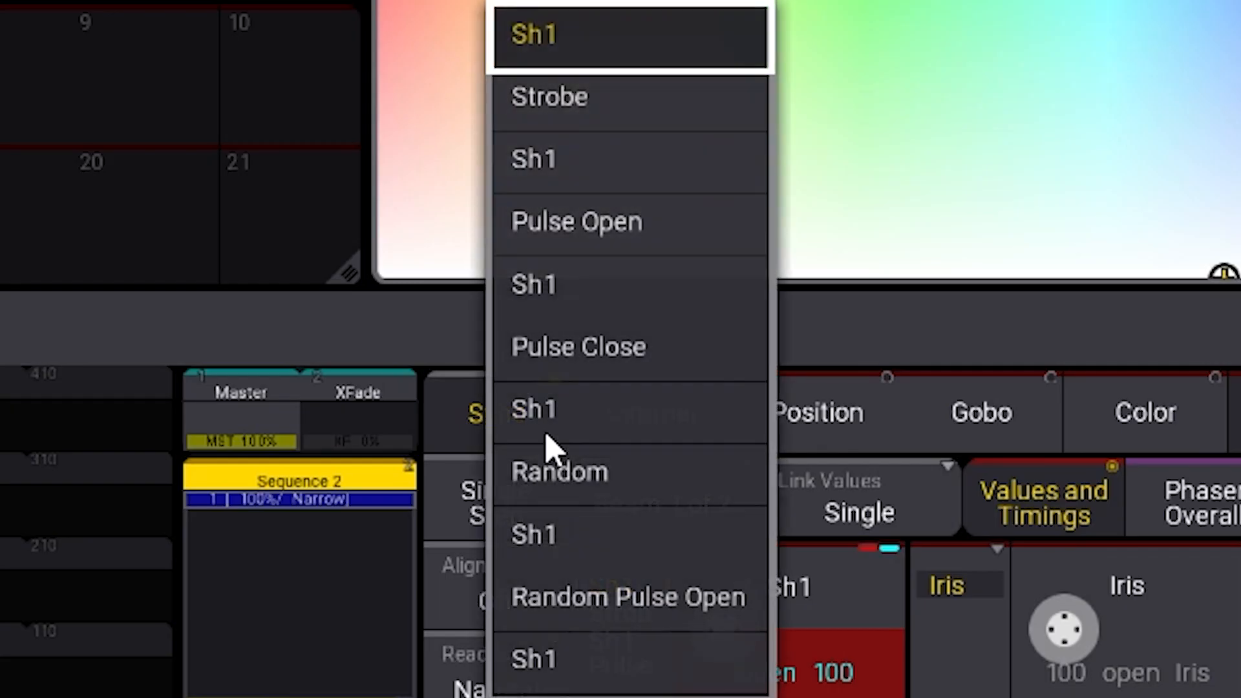
pyautogui.click(604, 117)
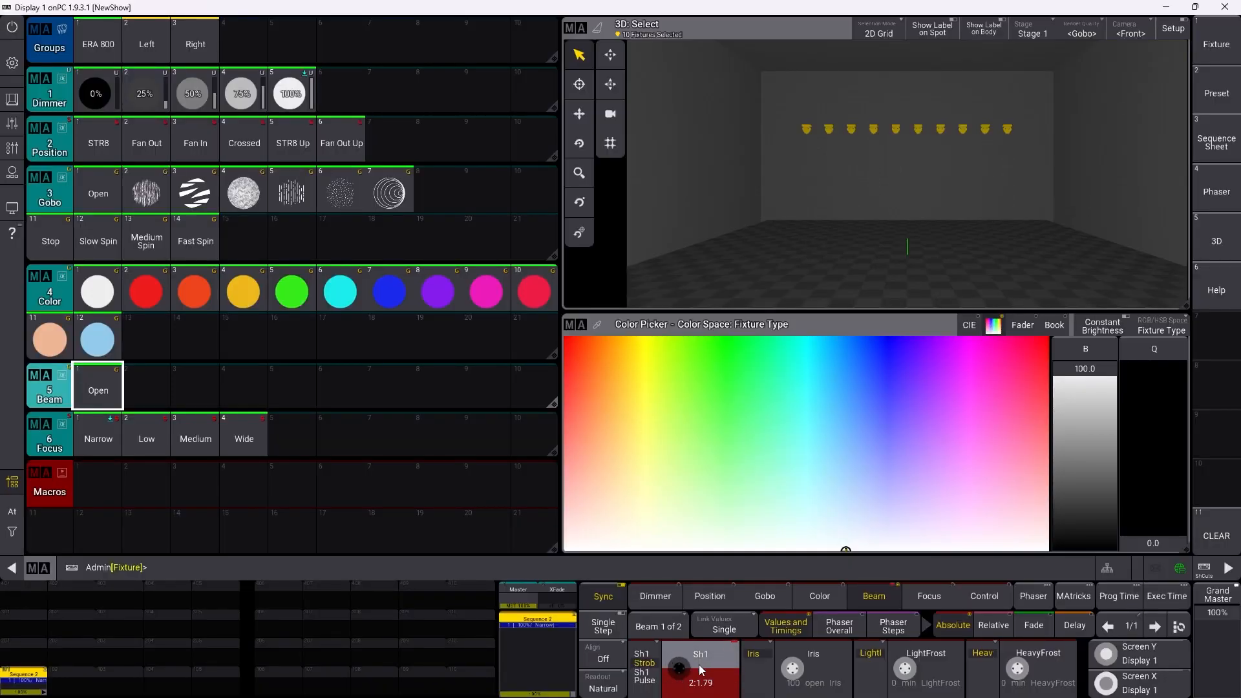
pyautogui.moveTo(699, 665); pyautogui.dragTo(680, 672)
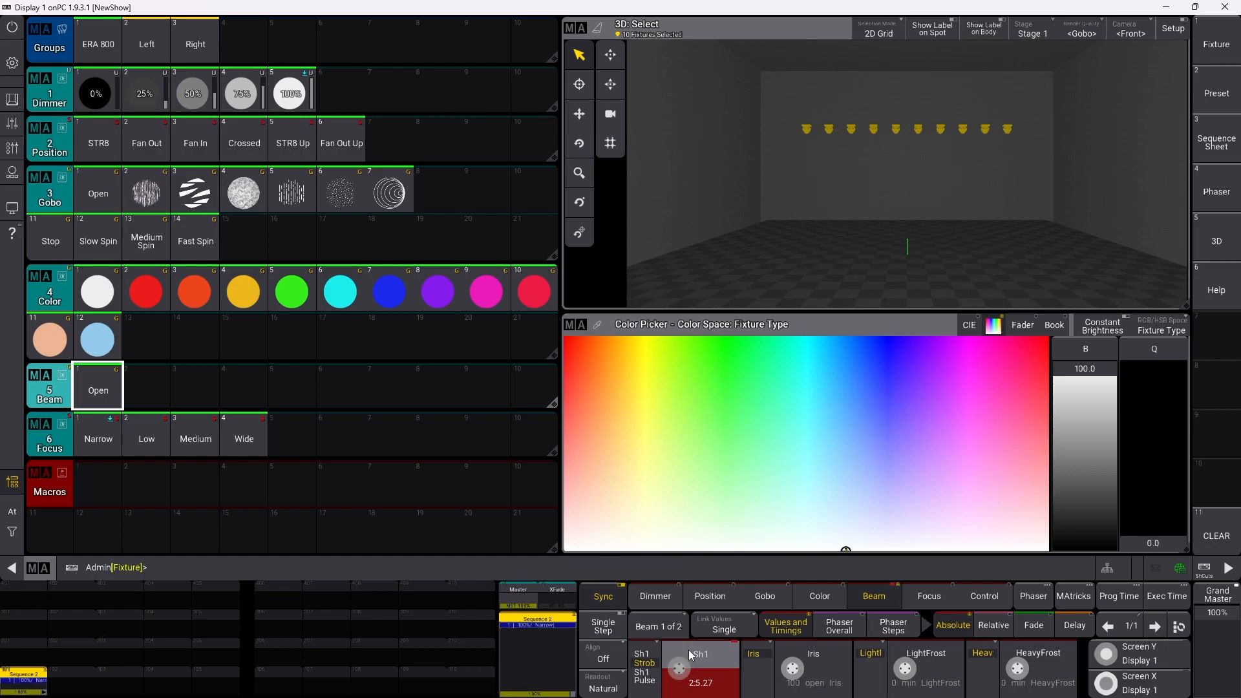
# Step: Store the strobe value as the second Beam preset and label it Slow Strobe
pyautogui.click(451, 565)
pyautogui.write('store')
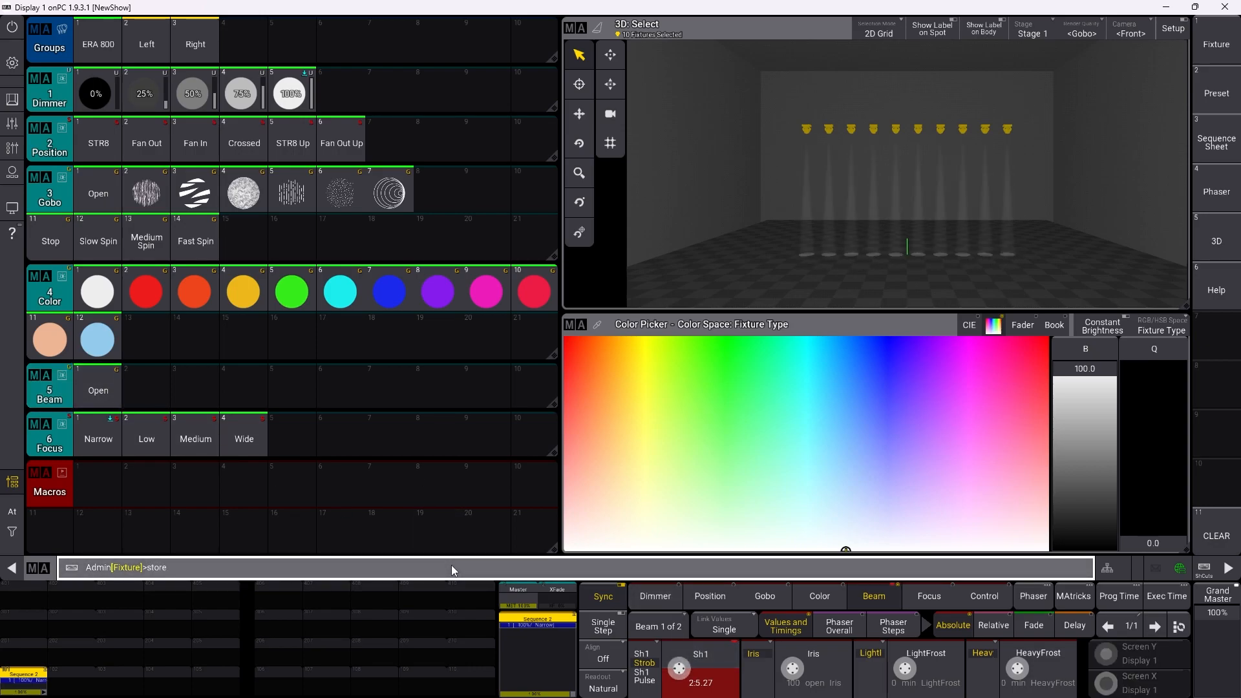
pyautogui.click(150, 390)
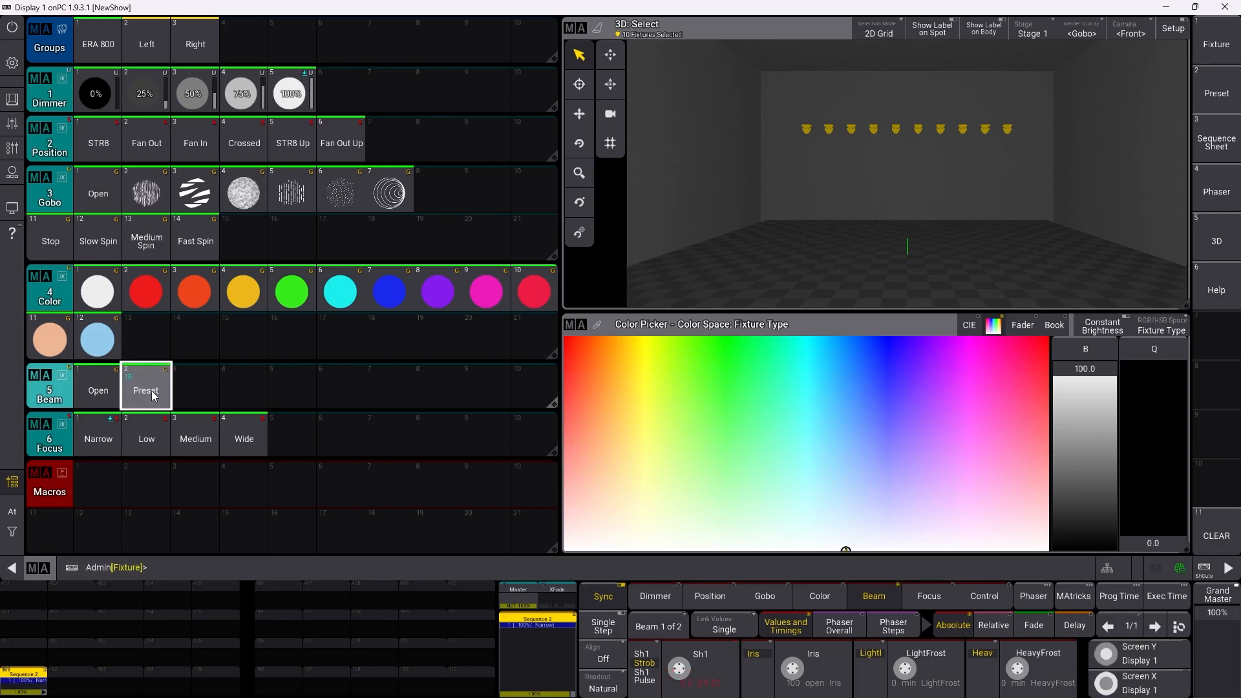
pyautogui.click(152, 390)
pyautogui.write('Slow Strobe')
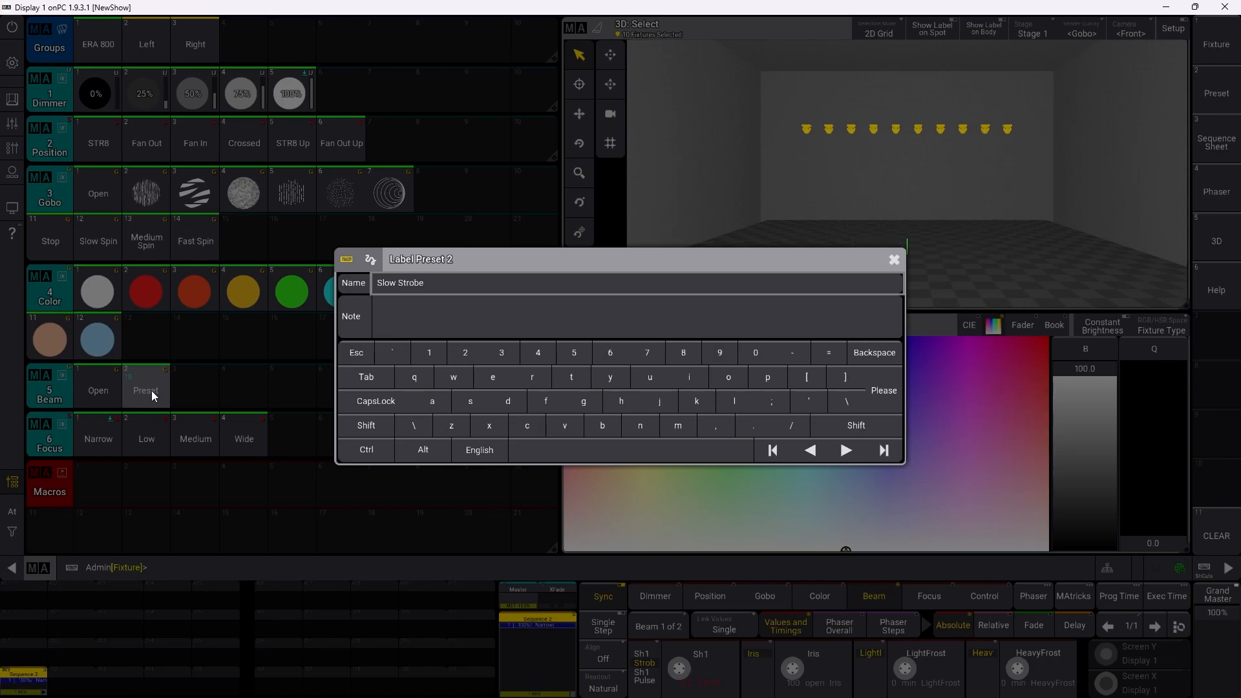
pyautogui.press('Return')
# Step: Raise the Sh1 strobe to about 15.09 and store it as the third Beam preset, labelled Fast Strobe
pyautogui.moveTo(679, 670)
pyautogui.mouseDown()
pyautogui.moveTo(656, 649)
pyautogui.moveTo(665, 669)
pyautogui.mouseUp()
pyautogui.click(258, 574)
pyautogui.write('store')
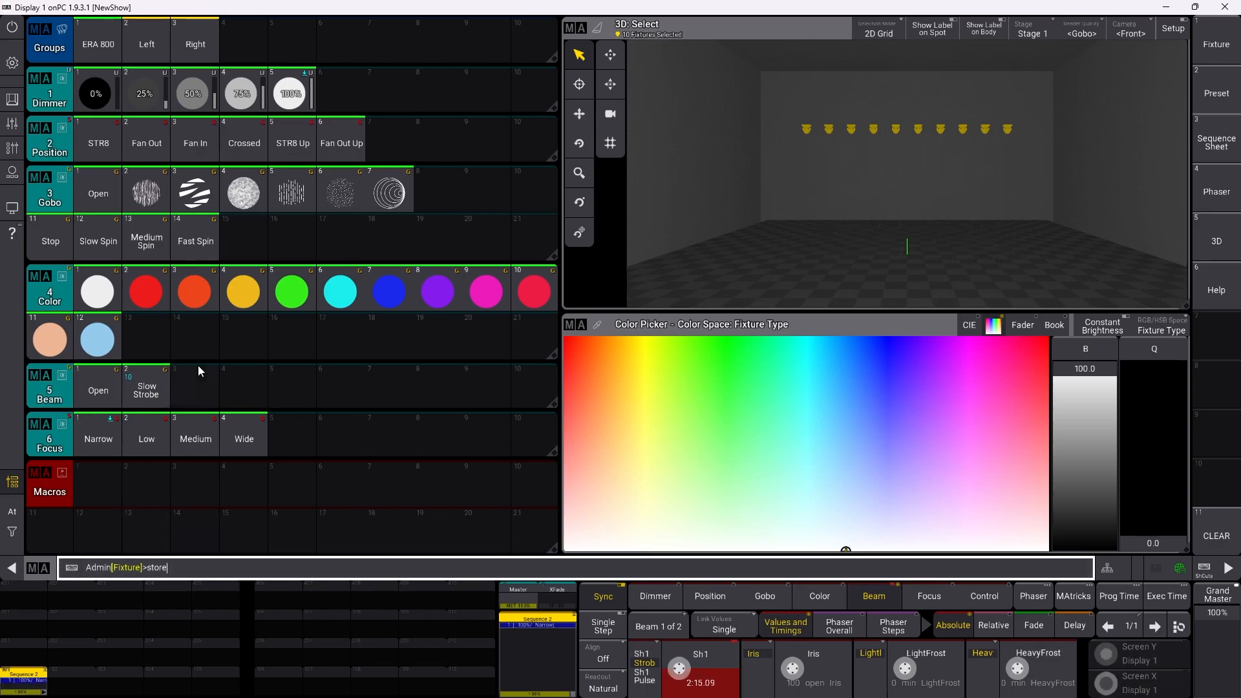
pyautogui.click(194, 388)
pyautogui.write('Fa')
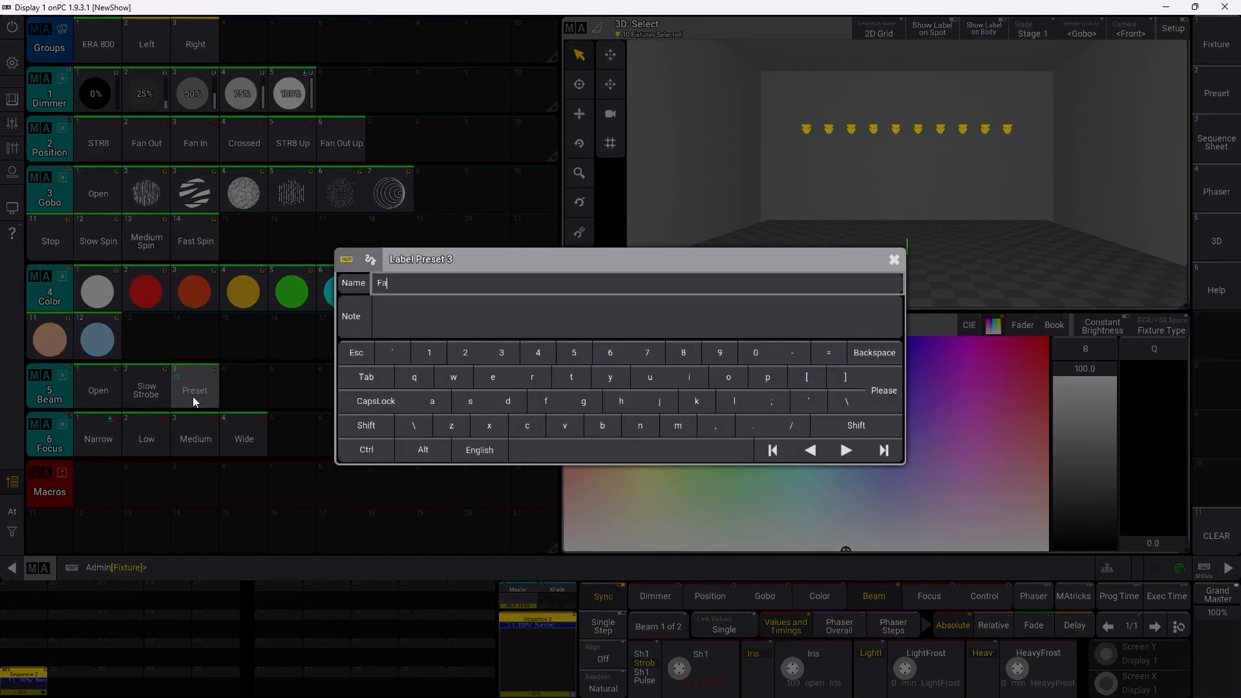
pyautogui.write('st Strobe')
pyautogui.press('Return')
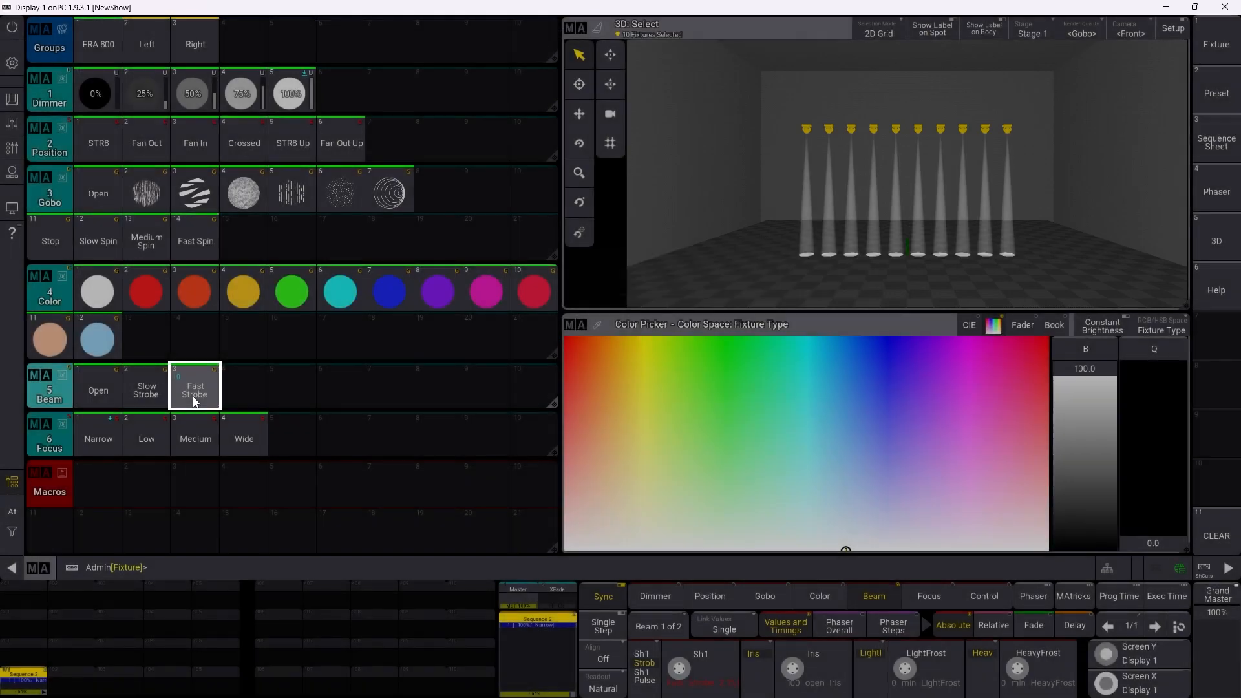
# Step: Switch the Sh1 attribute to its Random function and adjust the random strobe value for the Beam presets
pyautogui.click(650, 660)
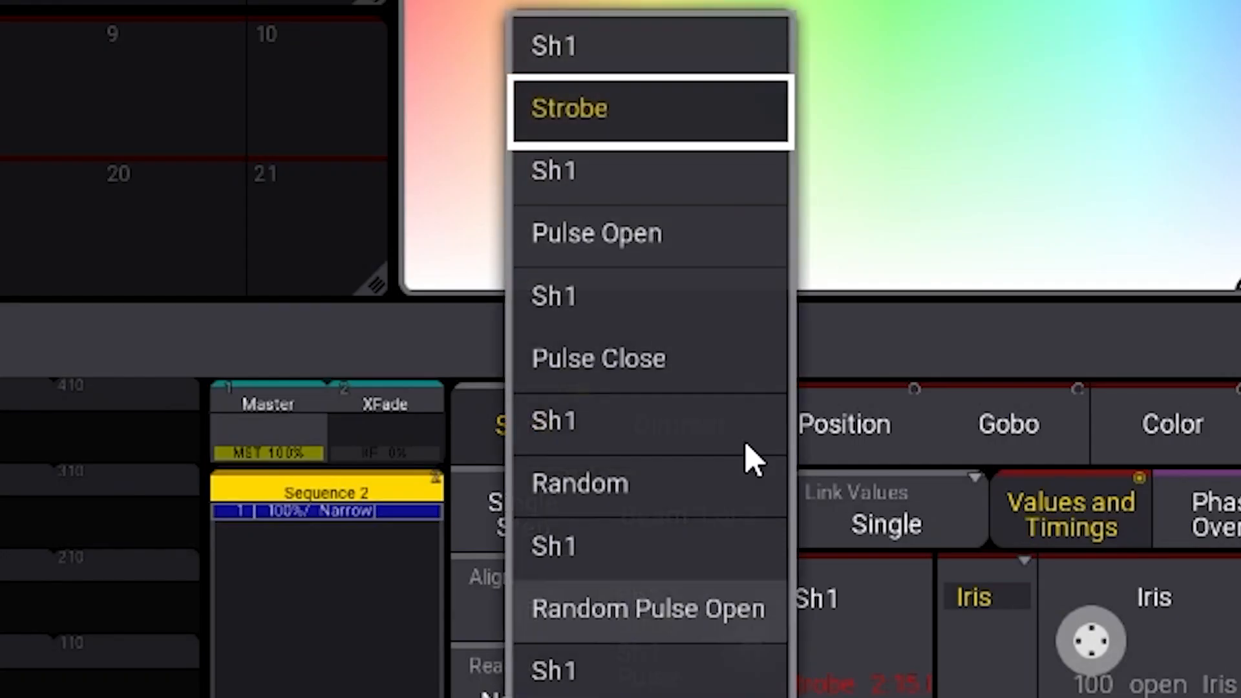
pyautogui.click(639, 615)
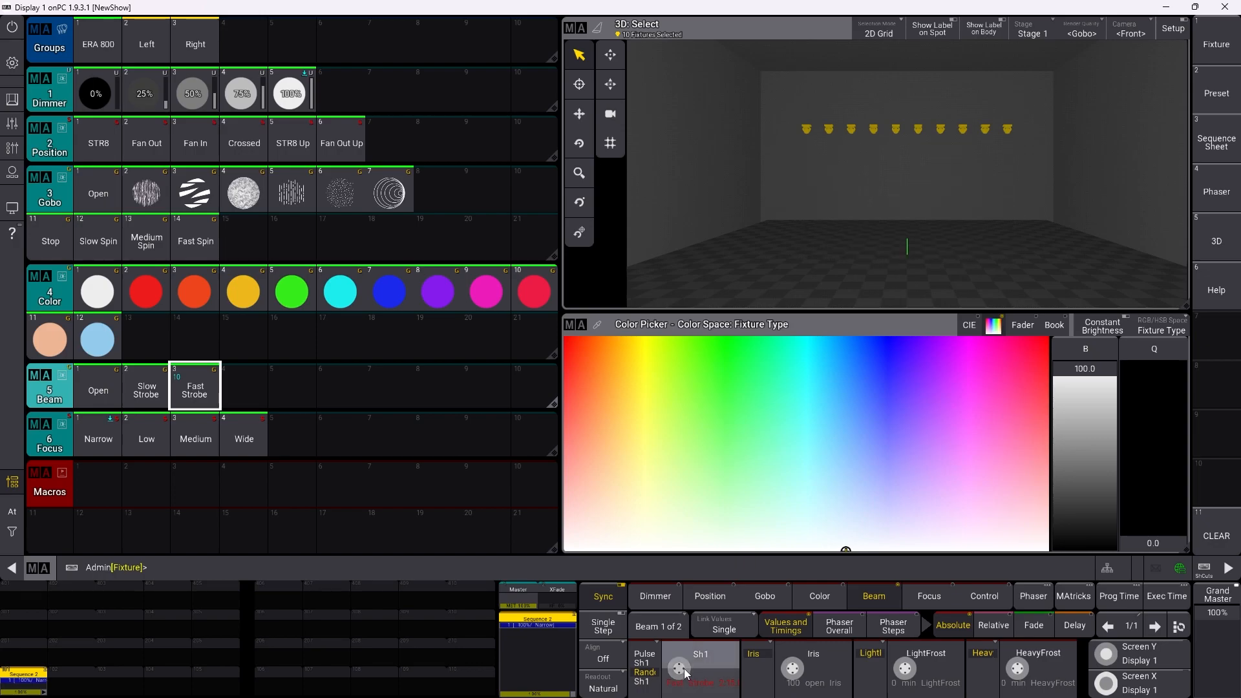
pyautogui.moveTo(752, 642); pyautogui.dragTo(657, 672)
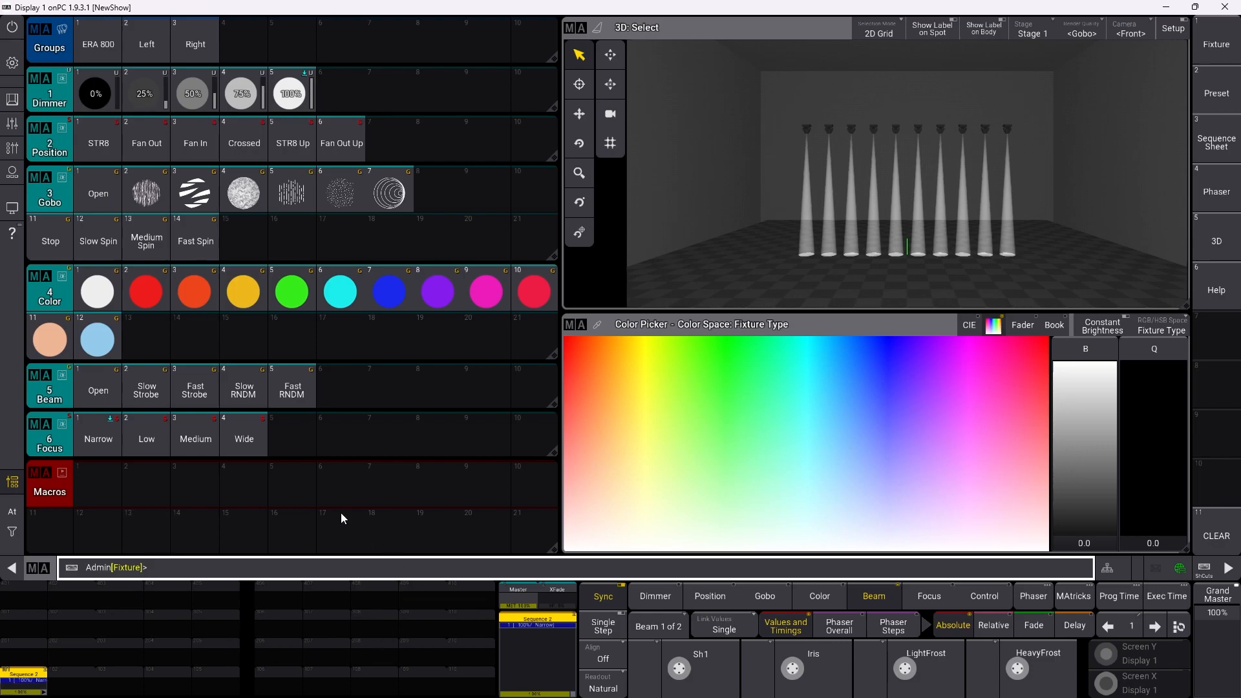
# Step: Create the first macro with a macro line containing the command "go cue fade 1"
pyautogui.click(106, 482)
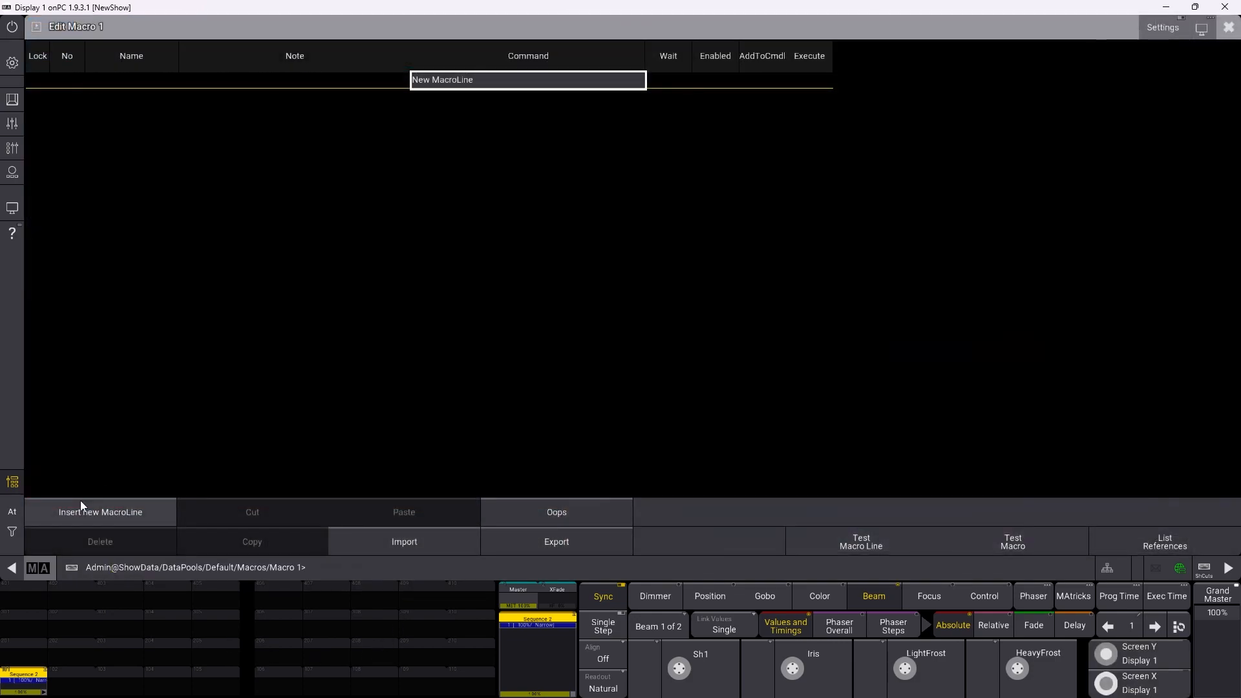
pyautogui.click(445, 80)
pyautogui.click(445, 81)
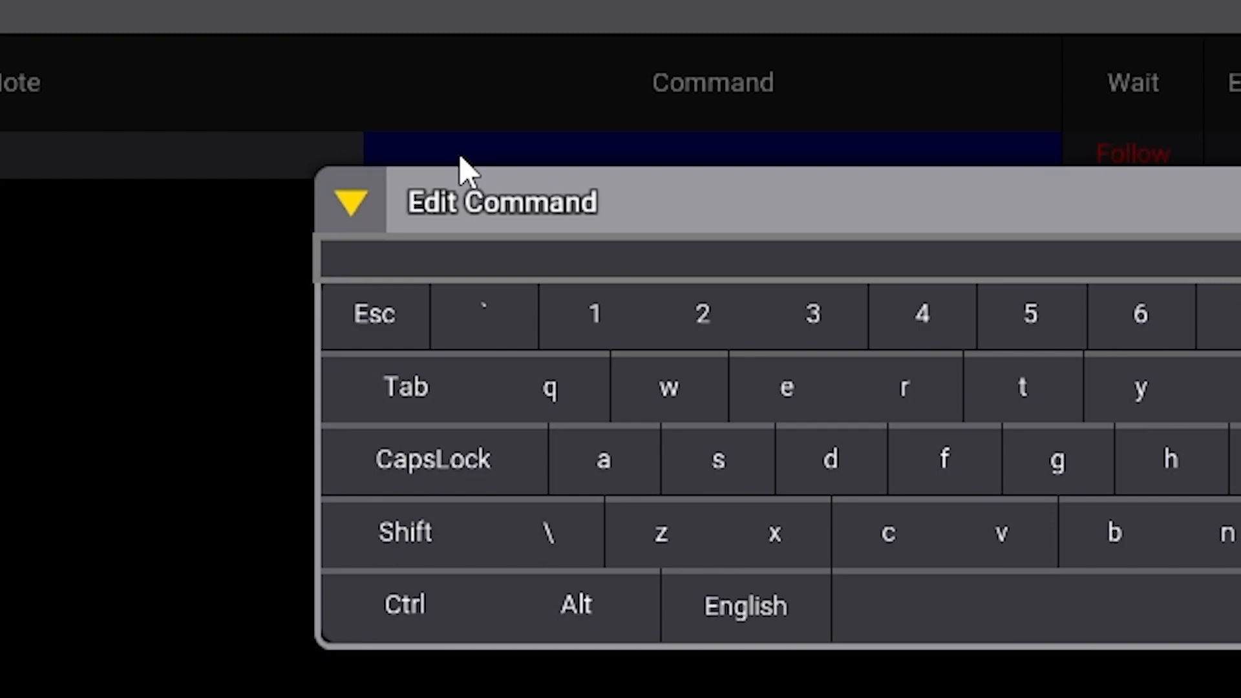
pyautogui.write('go cue fade 1')
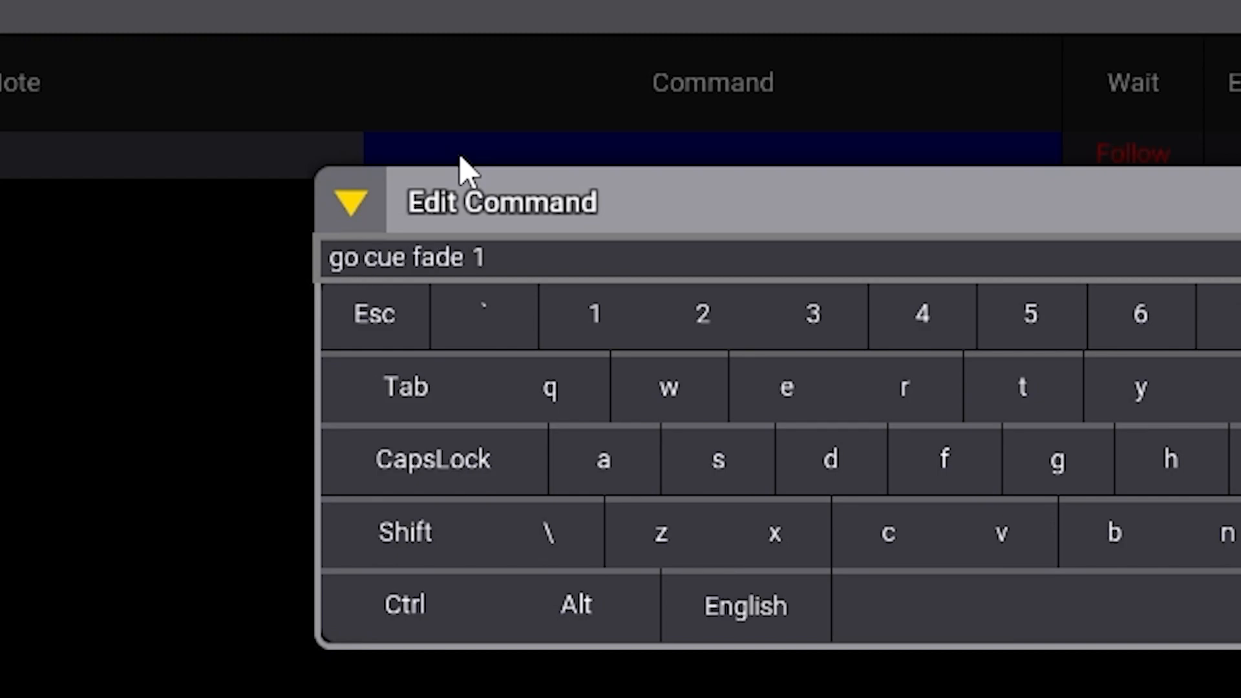
pyautogui.press('Return')
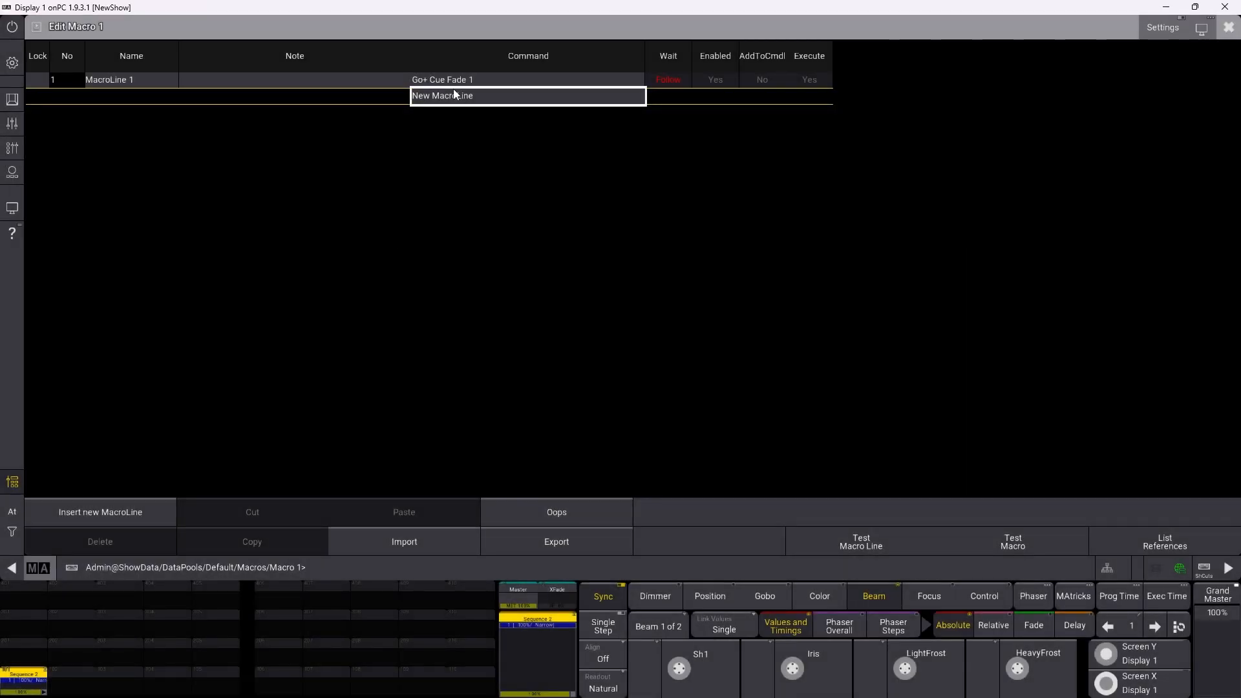
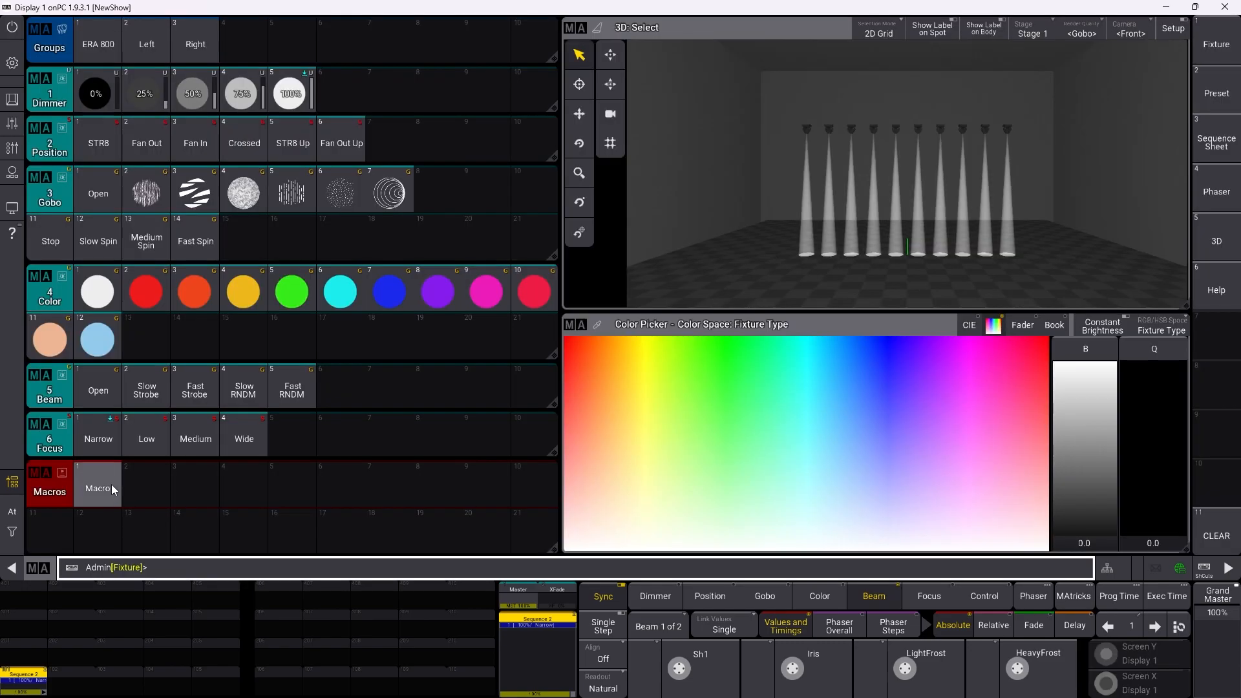
# Step: Label the first macro Hurry
pyautogui.click(112, 485)
pyautogui.press('l')
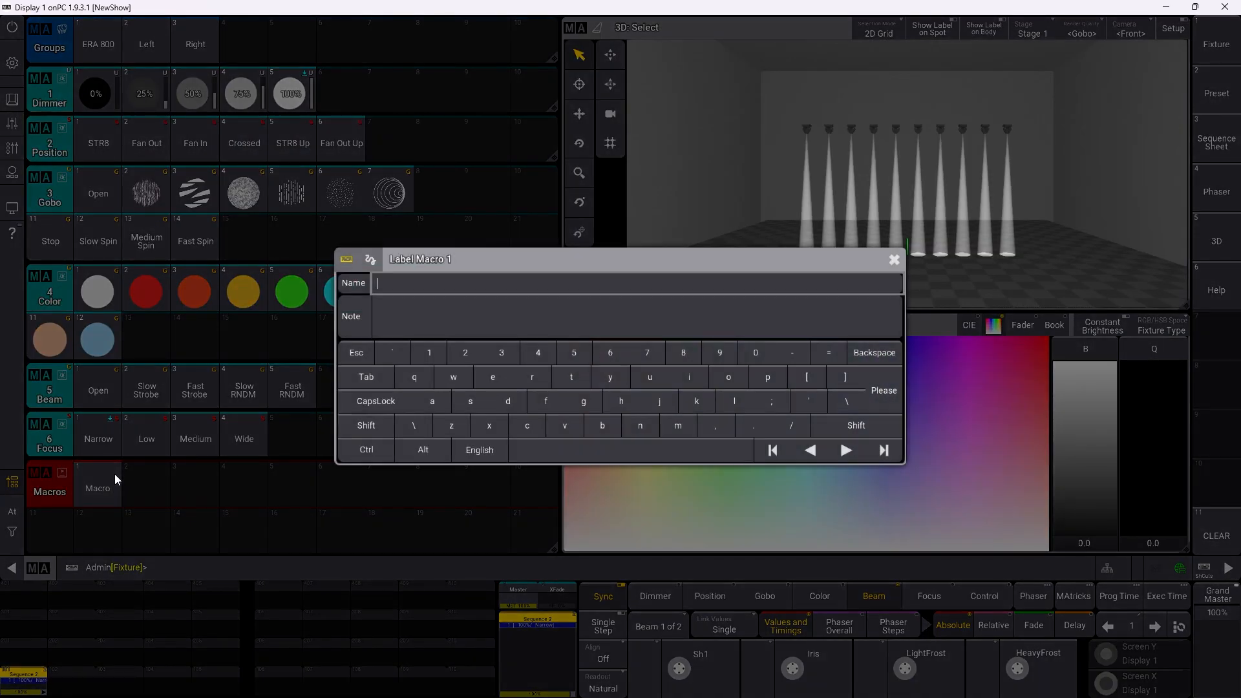
pyautogui.write('Hurry')
pyautogui.press('Return')
# Step: Create a second macro with a macro line containing the command "cuefade (Fade Time)", and close its editor
pyautogui.rightClick(146, 479)
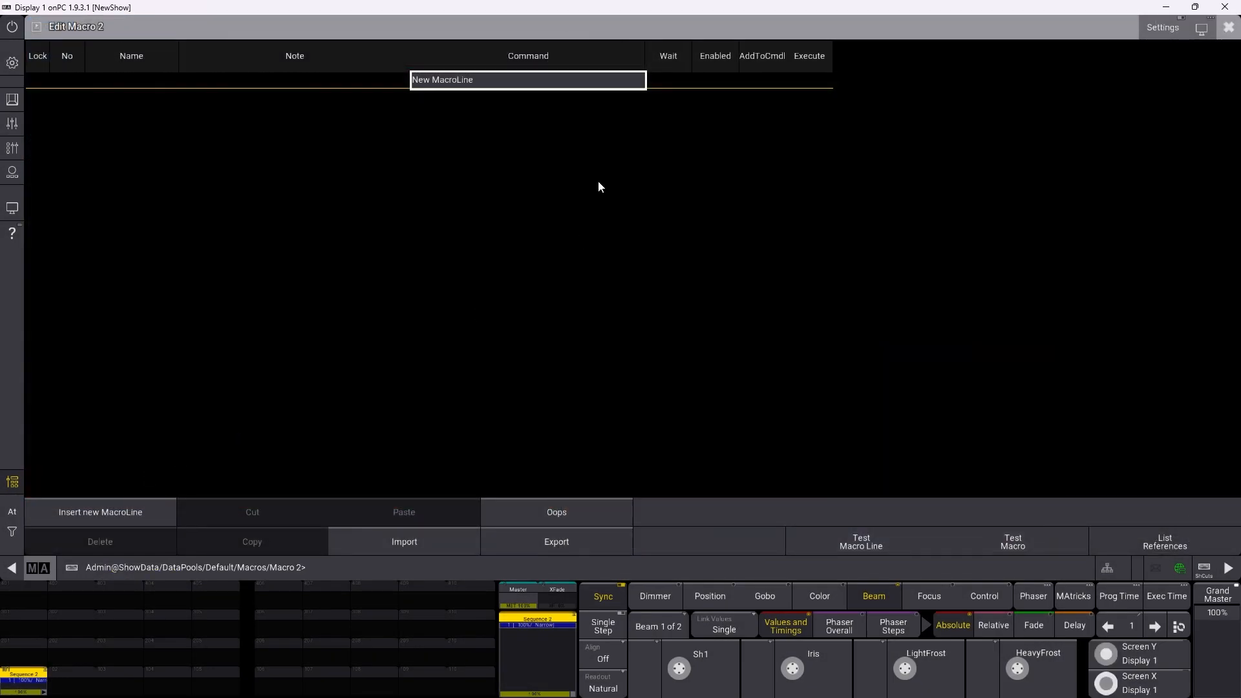
pyautogui.click(479, 88)
pyautogui.click(479, 86)
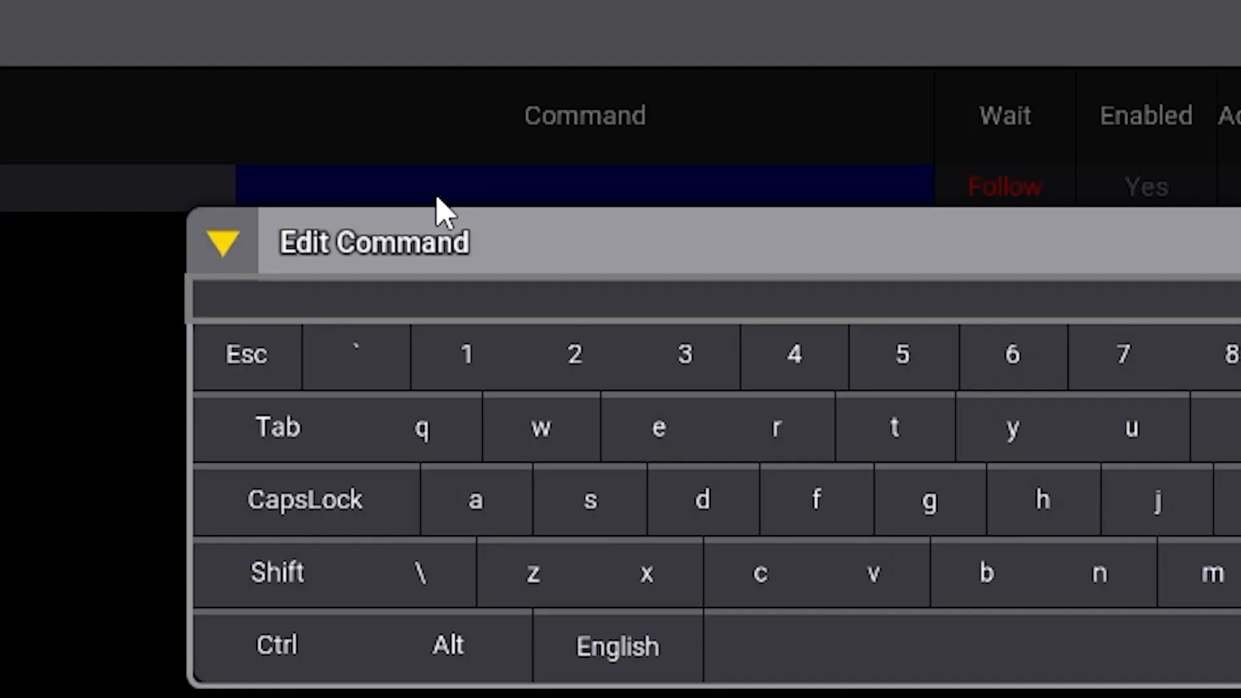
pyautogui.write('cuefade ')
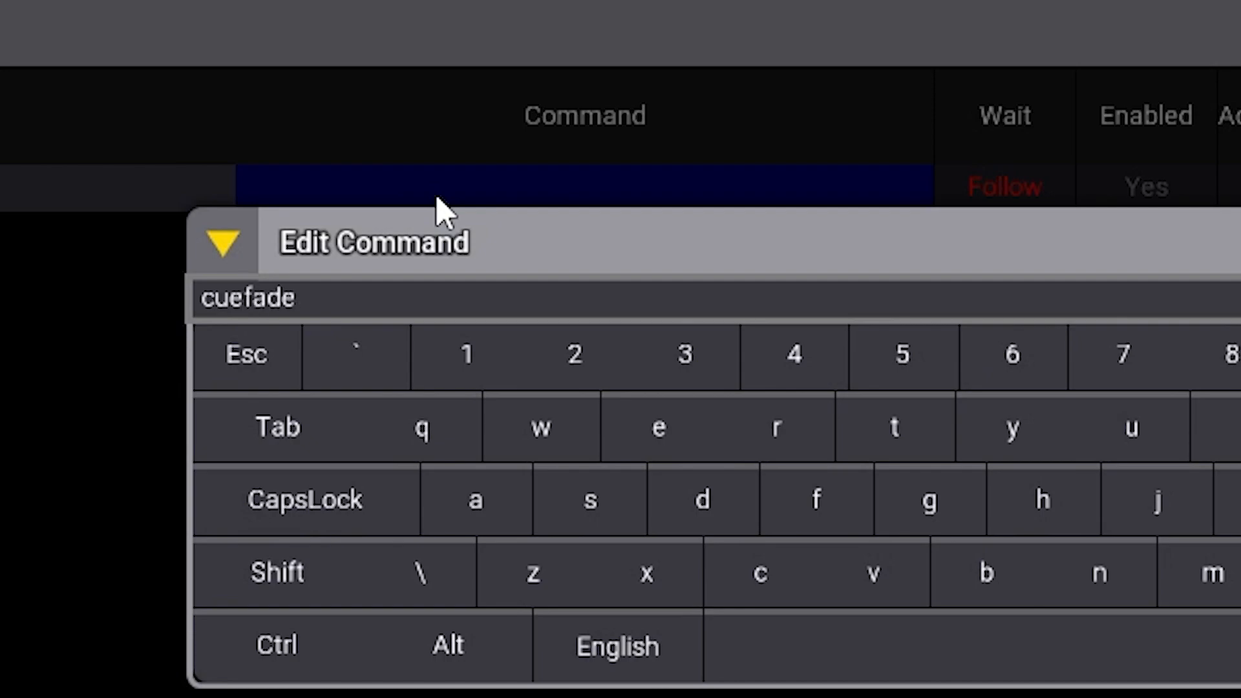
pyautogui.write('(Fade Time)')
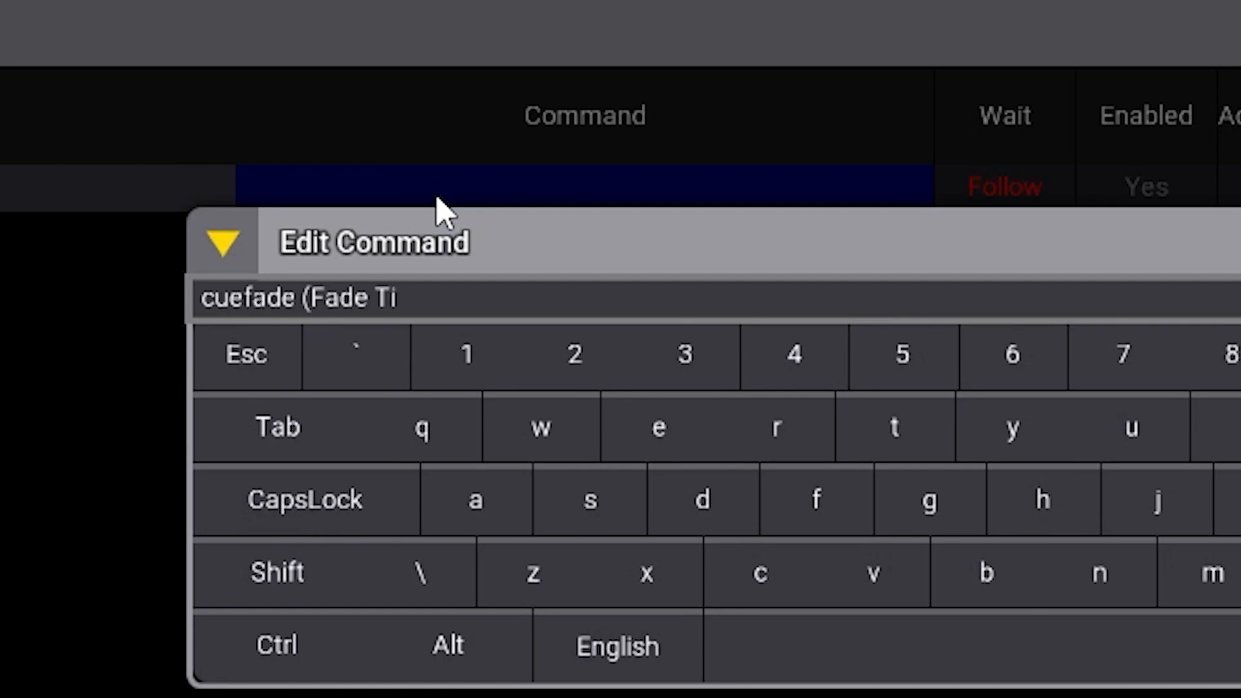
pyautogui.press('Return')
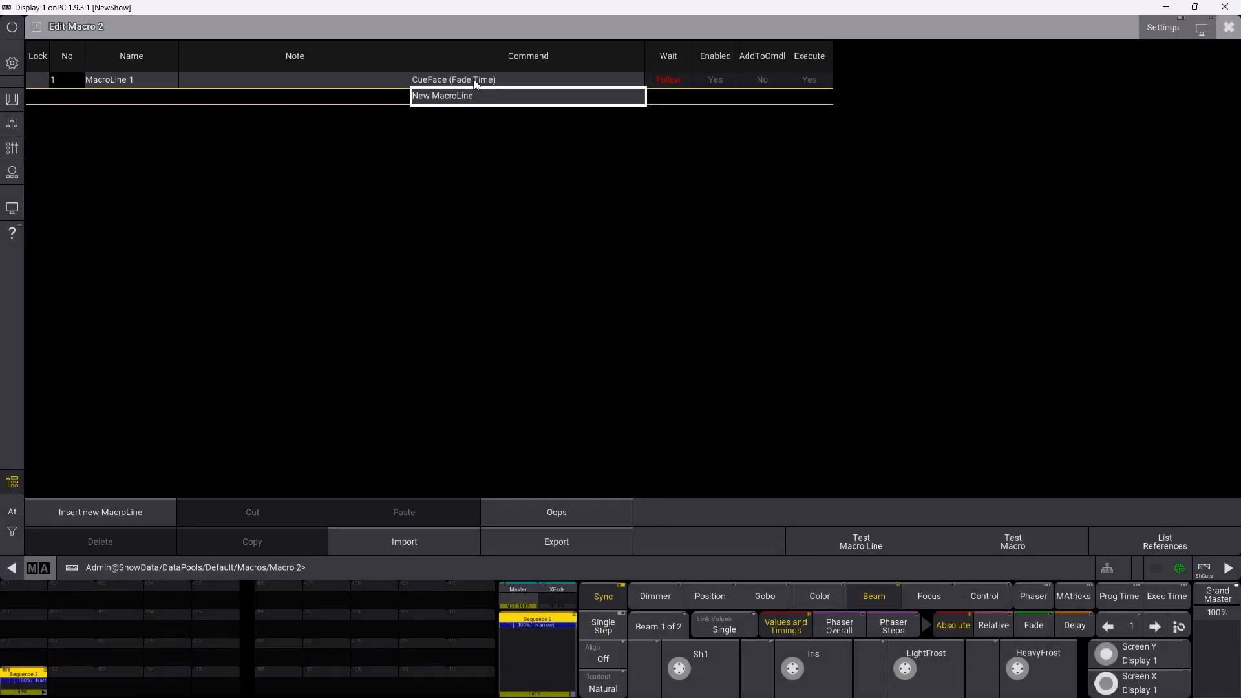
pyautogui.click(1229, 27)
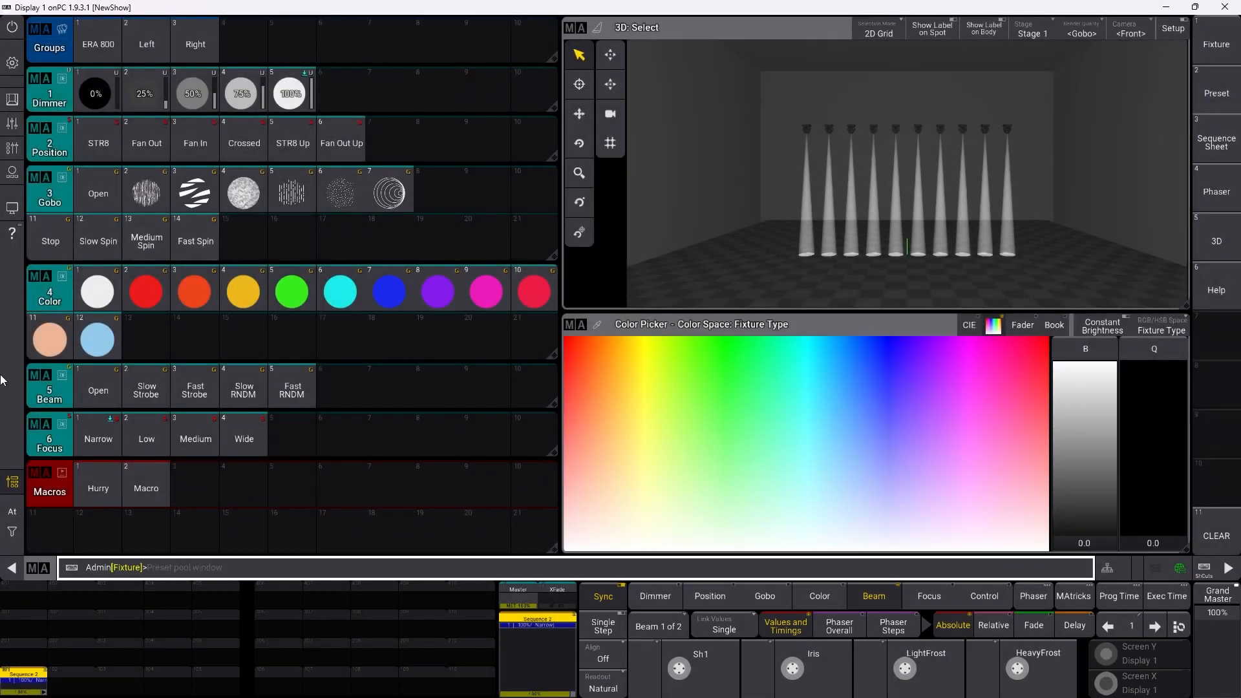
# Step: Run the second macro and enter 12 as the fade time
pyautogui.click(136, 488)
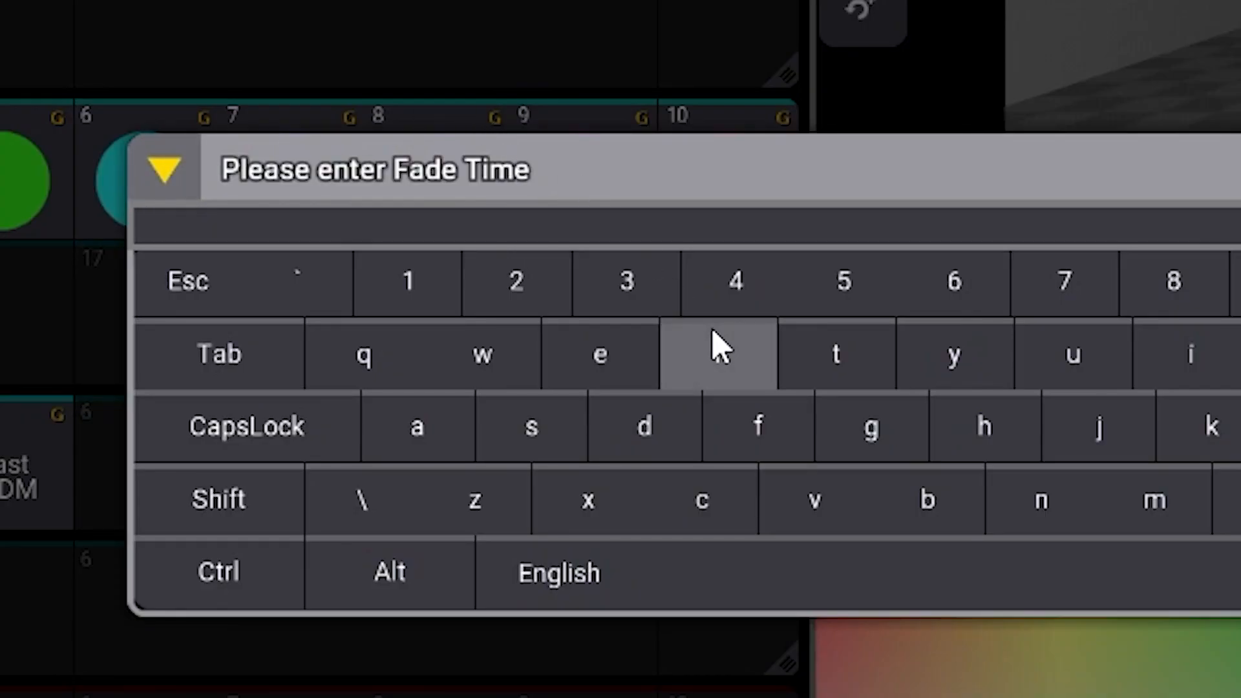
pyautogui.write('12')
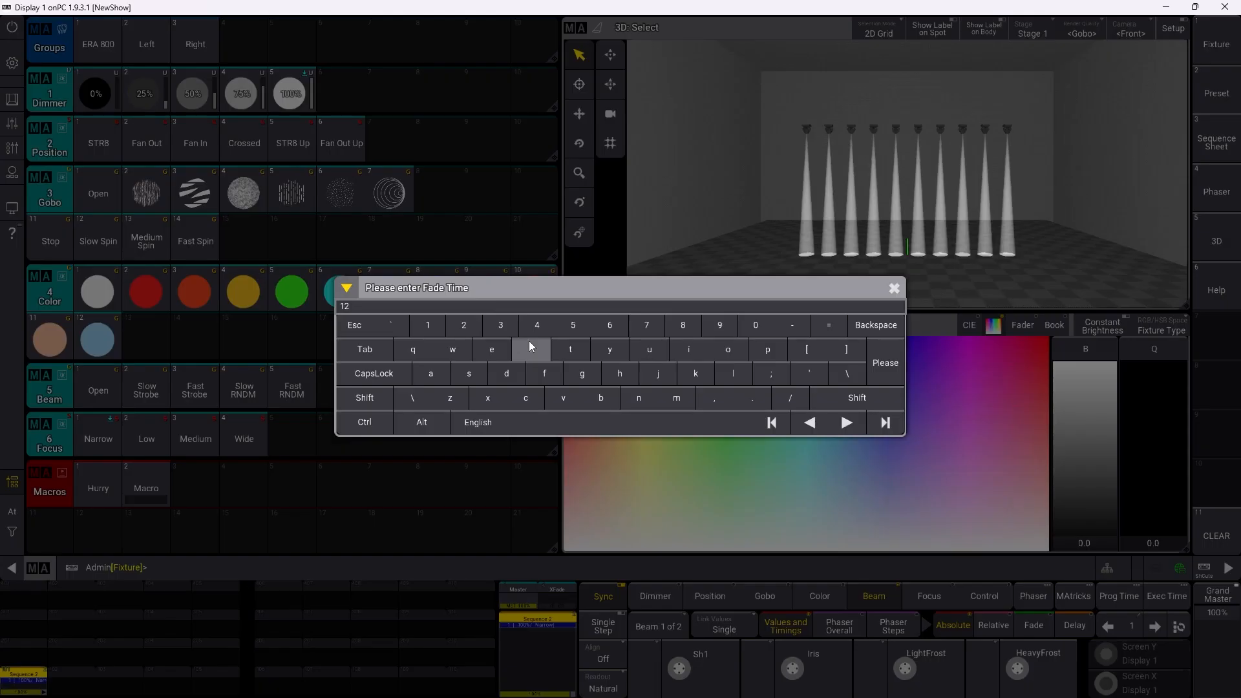
pyautogui.press('Return')
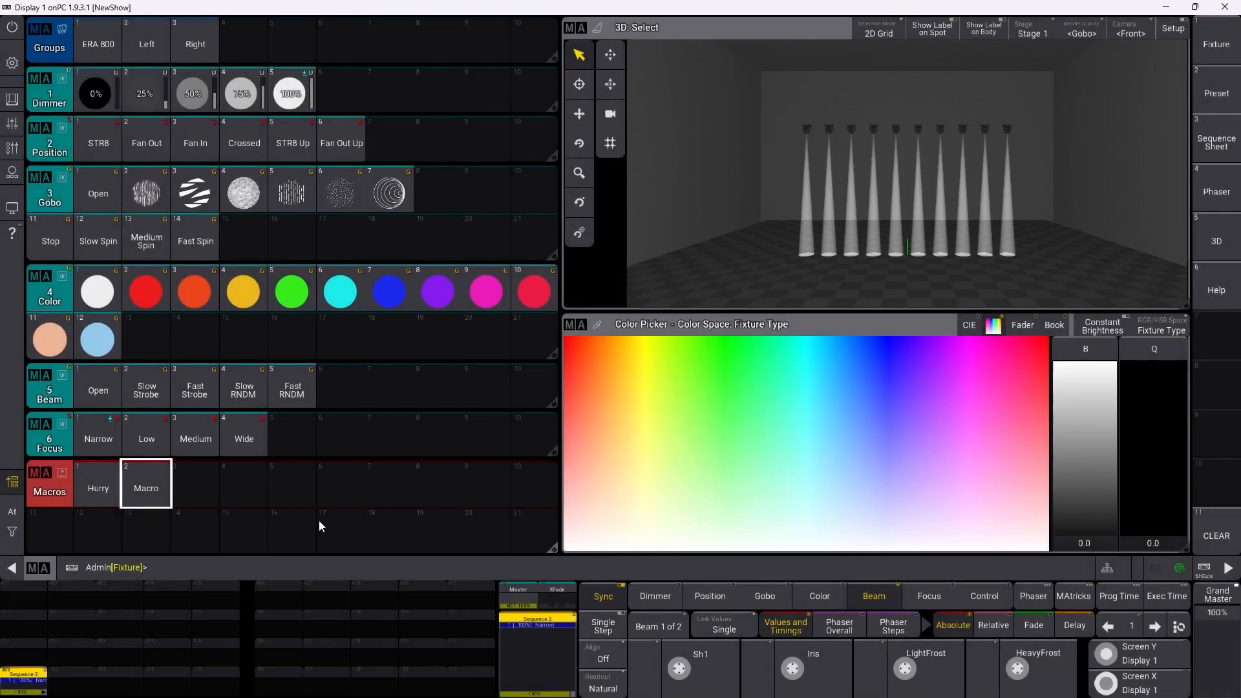
# Step: Review the second macro's command line and check the fade time of cue 1 in Sequence 2
pyautogui.rightClick(149, 489)
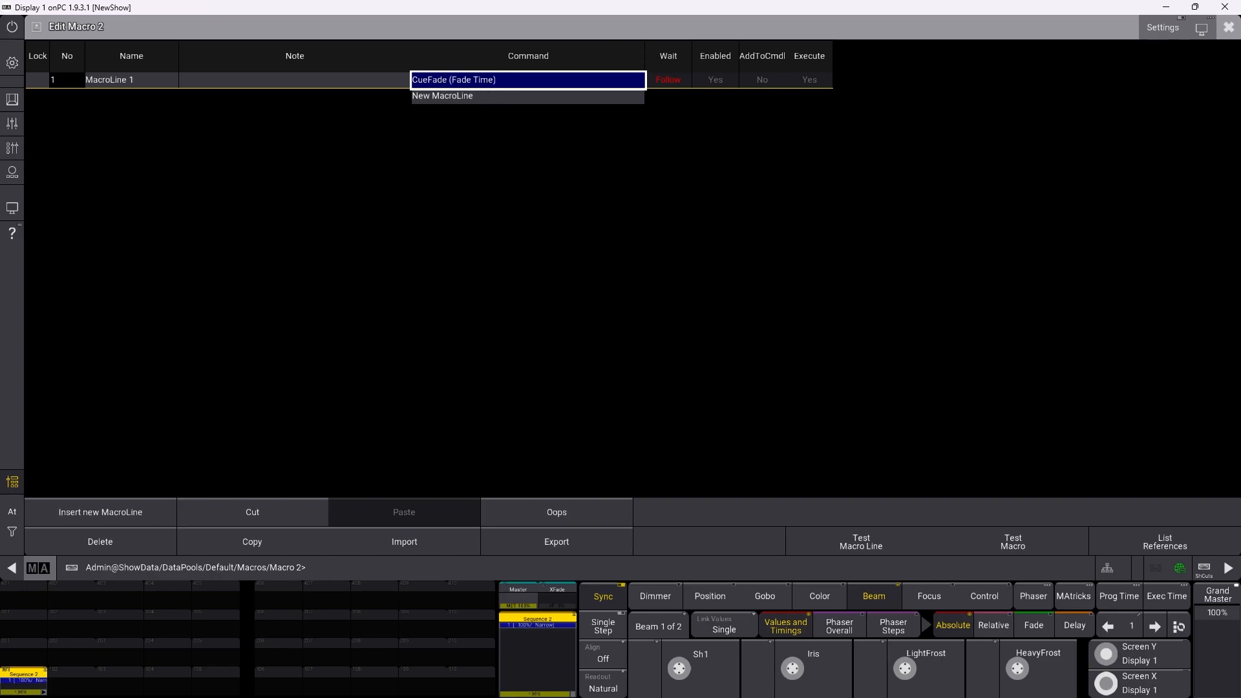
pyautogui.click(1229, 27)
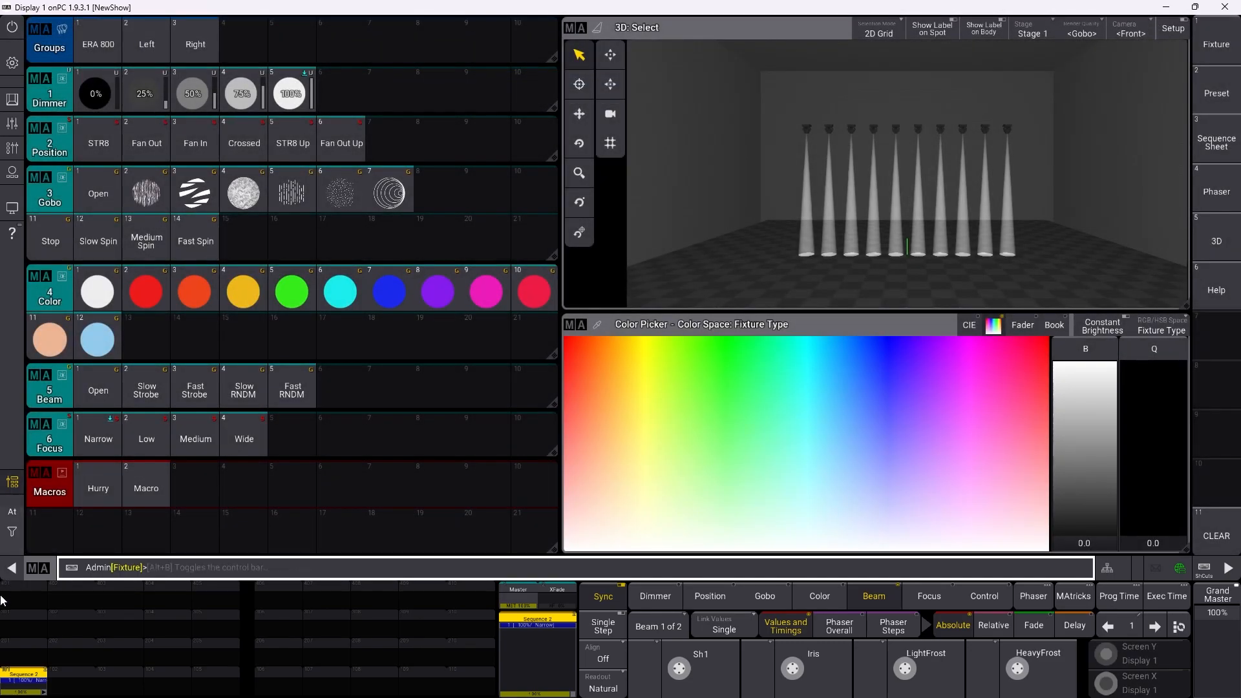
pyautogui.click(23, 686)
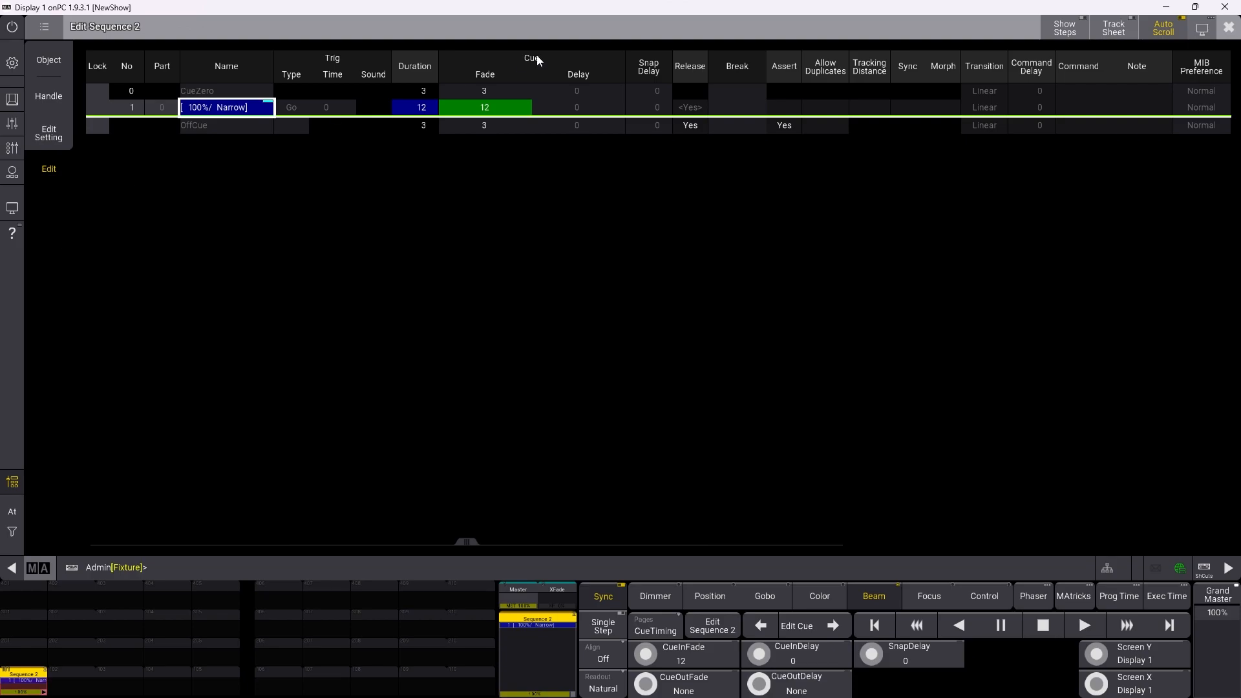
pyautogui.click(493, 107)
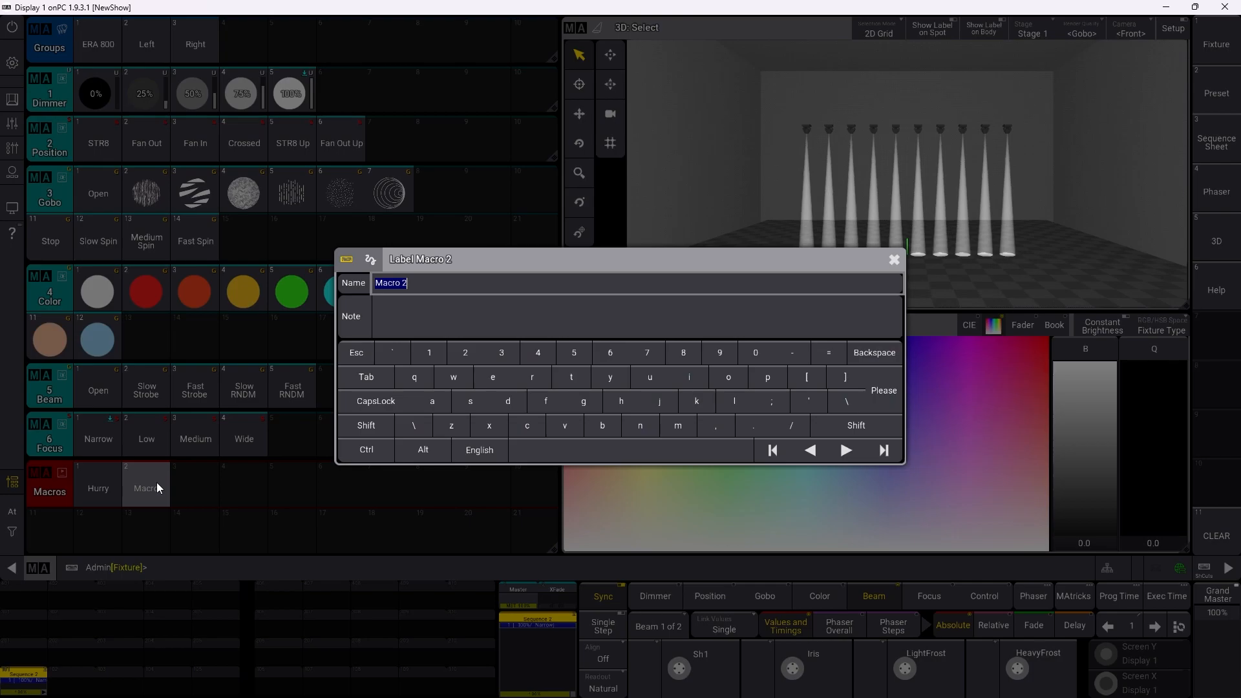
# Step: Label the second macro Cue Fade
pyautogui.write('Cue Fade')
pyautogui.press('Return')
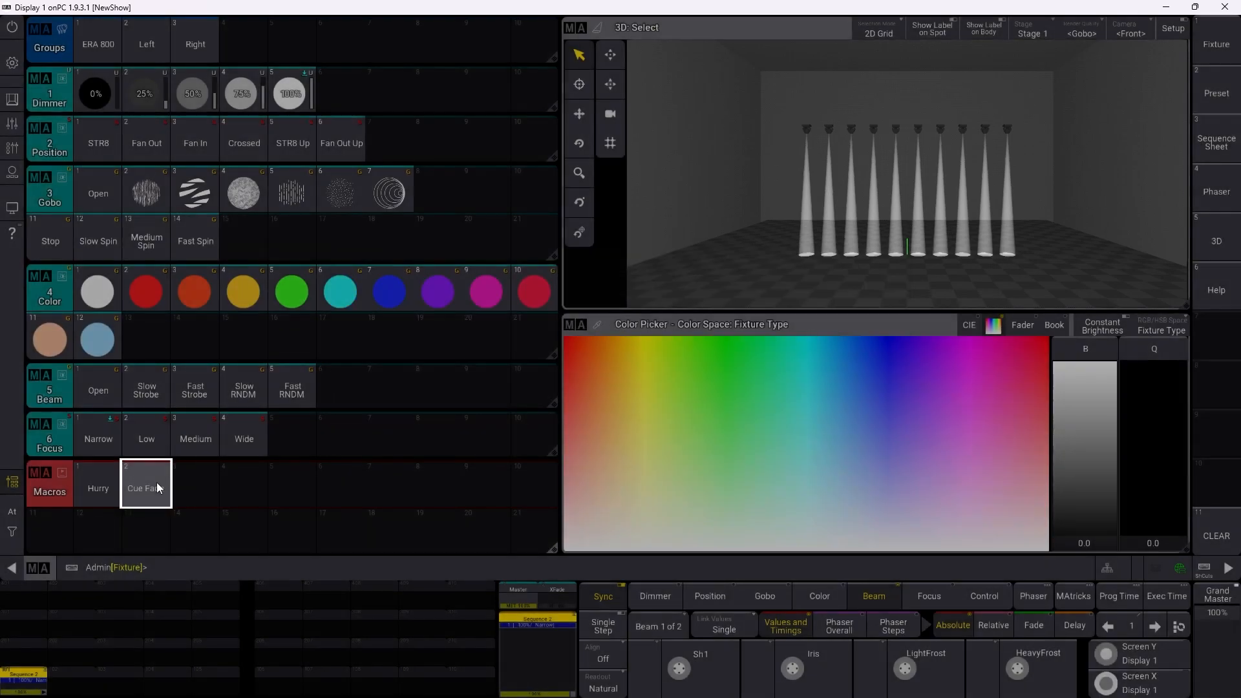
# Step: Create a third macro with a macro line containing the command "label cue", and close its editor
pyautogui.click(191, 485)
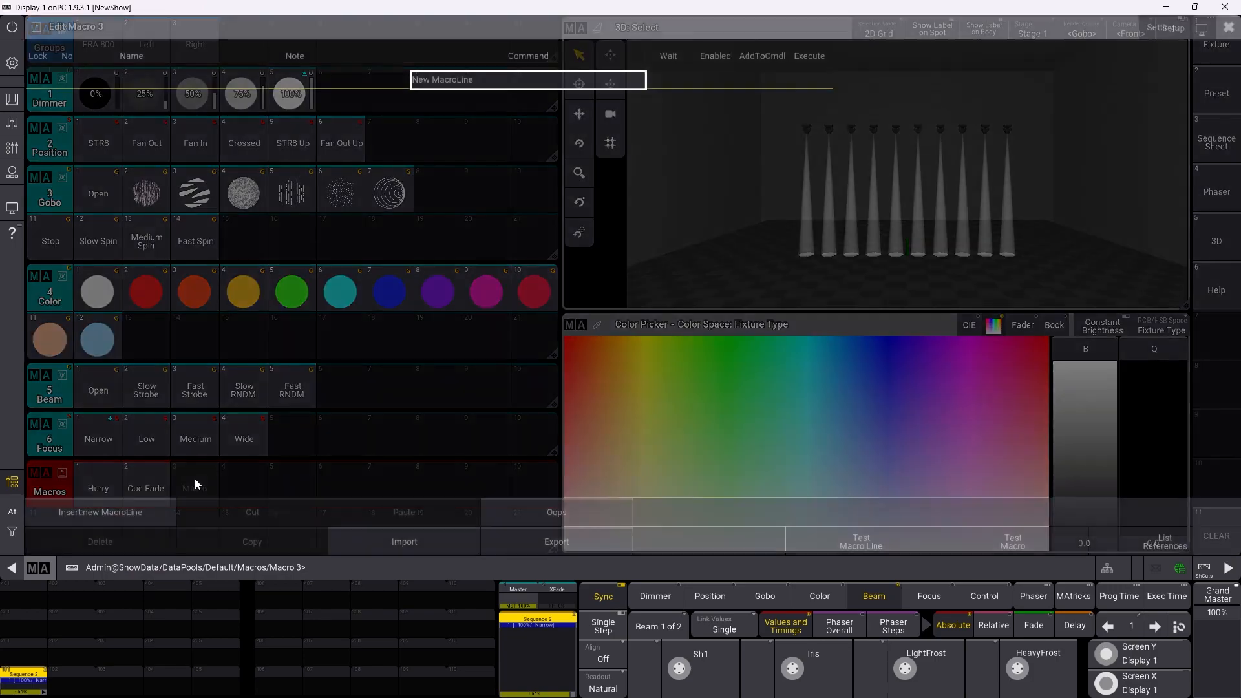
pyautogui.click(538, 80)
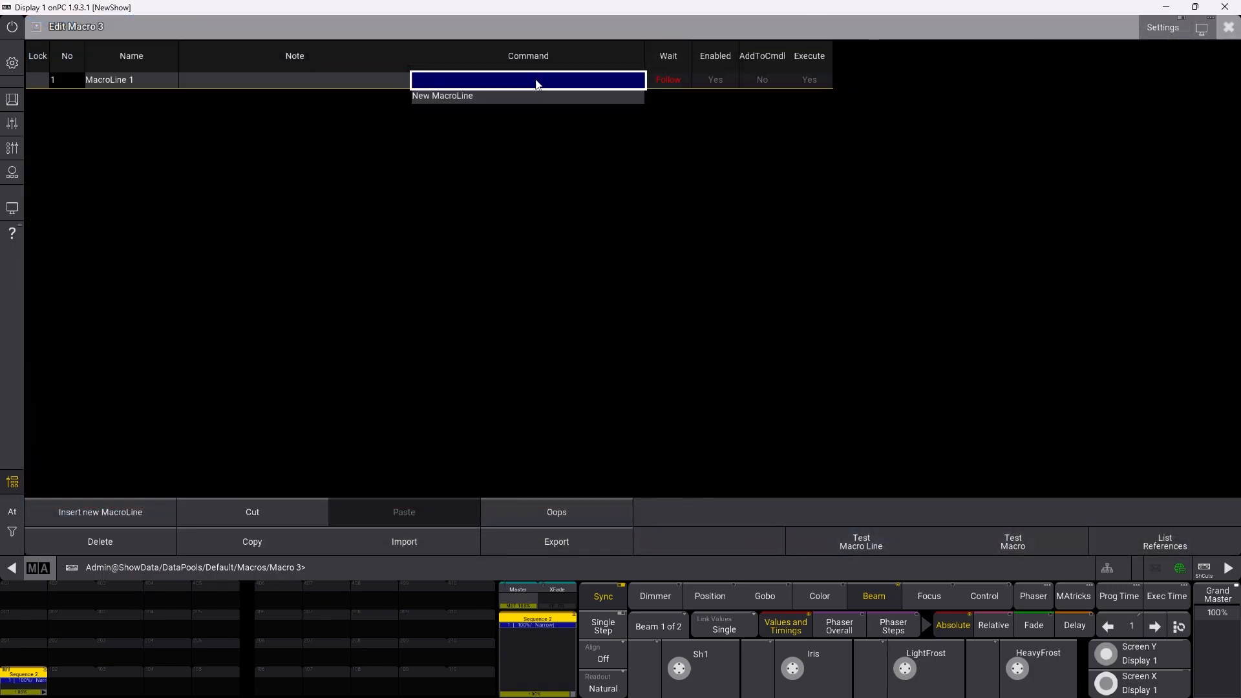
pyautogui.click(536, 80)
pyautogui.write('label cue')
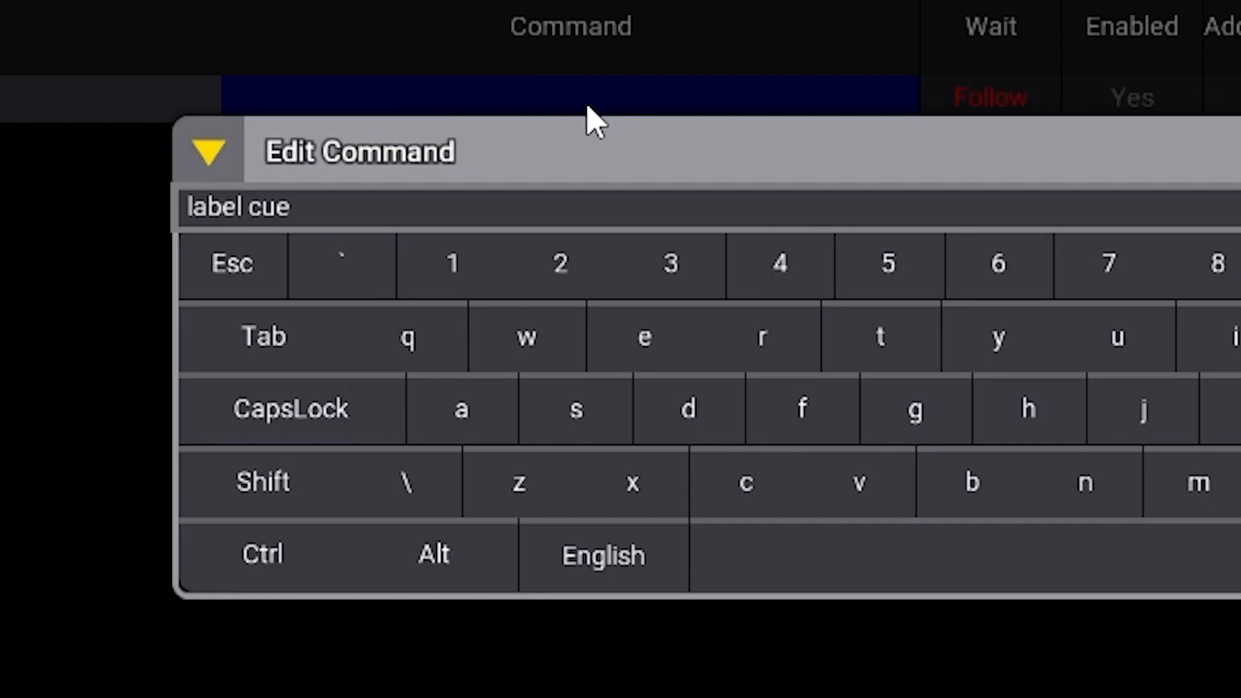
pyautogui.press('Return')
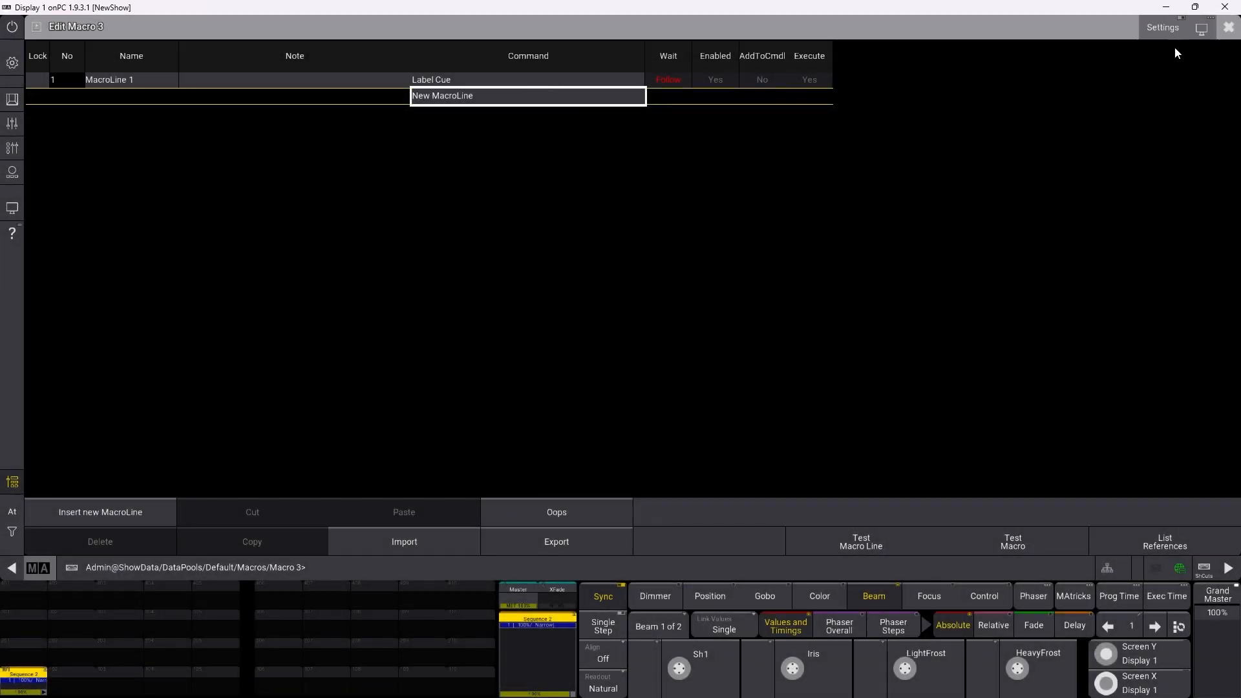
pyautogui.click(1228, 30)
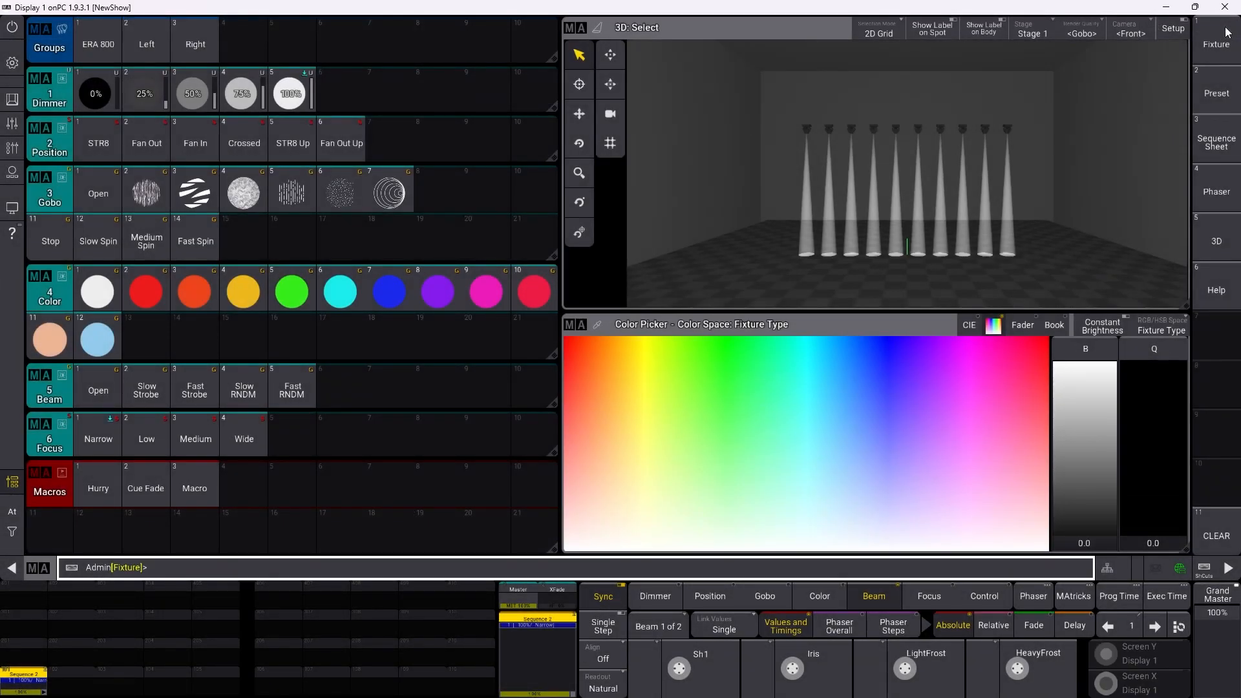
# Step: Run the third macro to name cue 1 Test, and check the cue name in Sequence 2
pyautogui.click(208, 490)
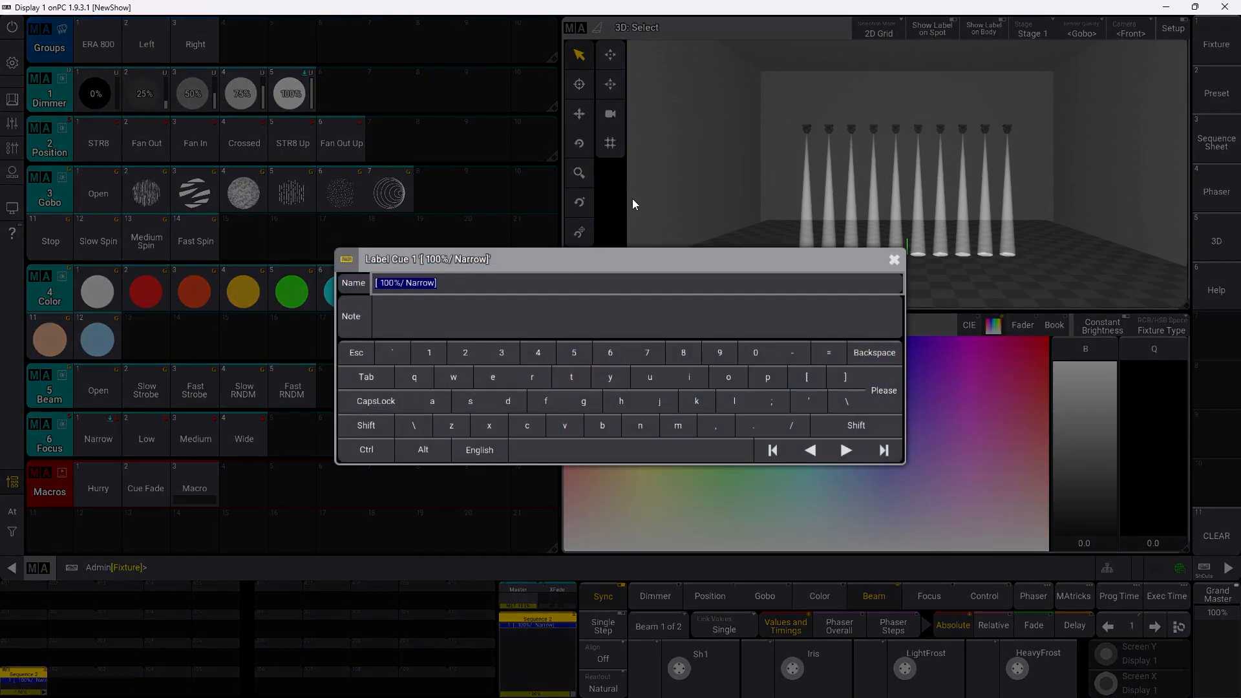
pyautogui.write('Test')
pyautogui.press('Return')
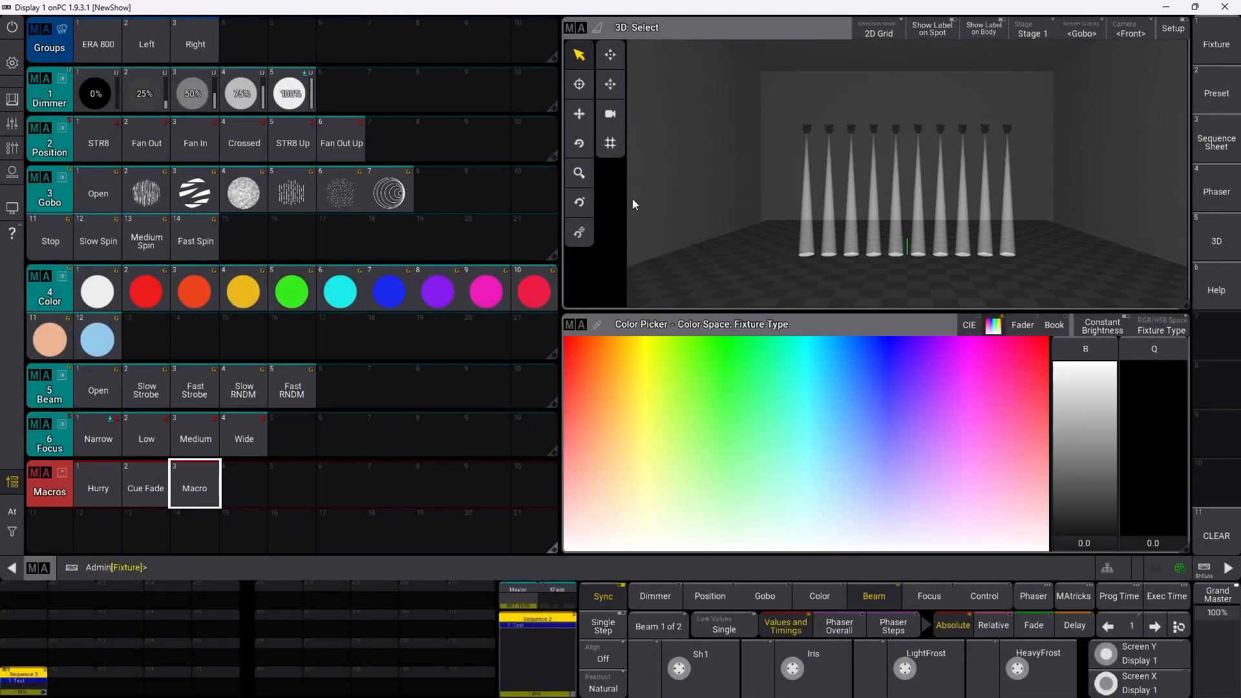
pyautogui.rightClick(23, 684)
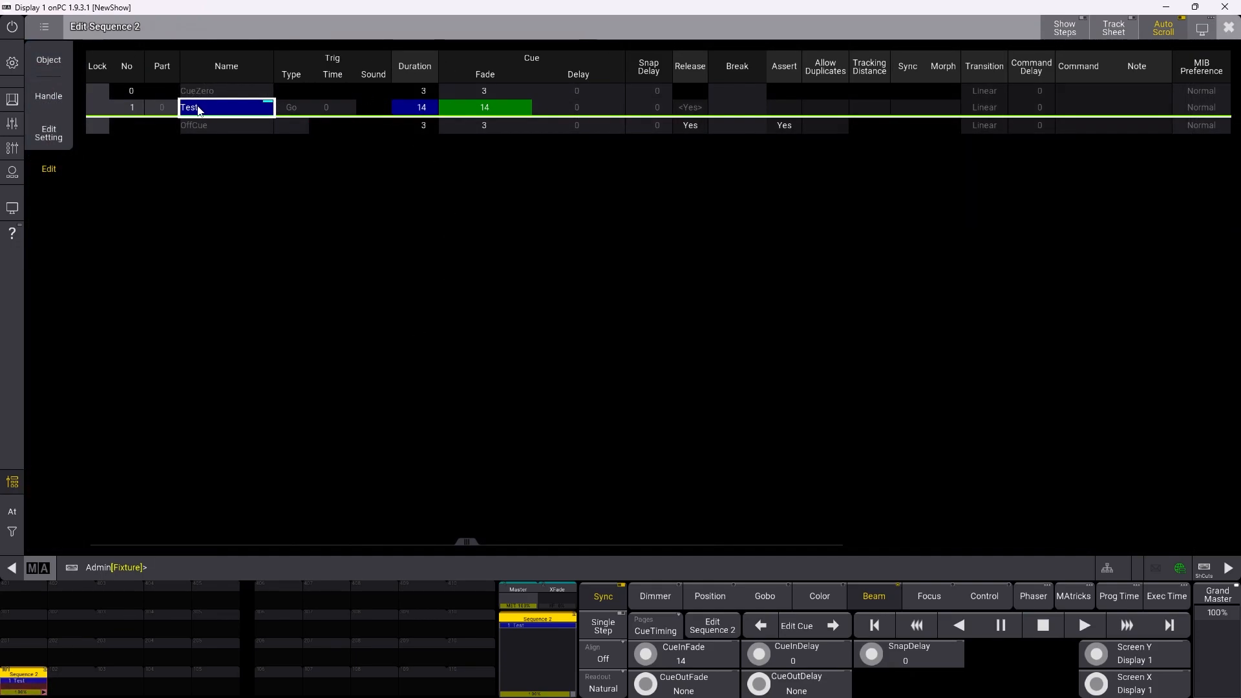
pyautogui.click(1228, 27)
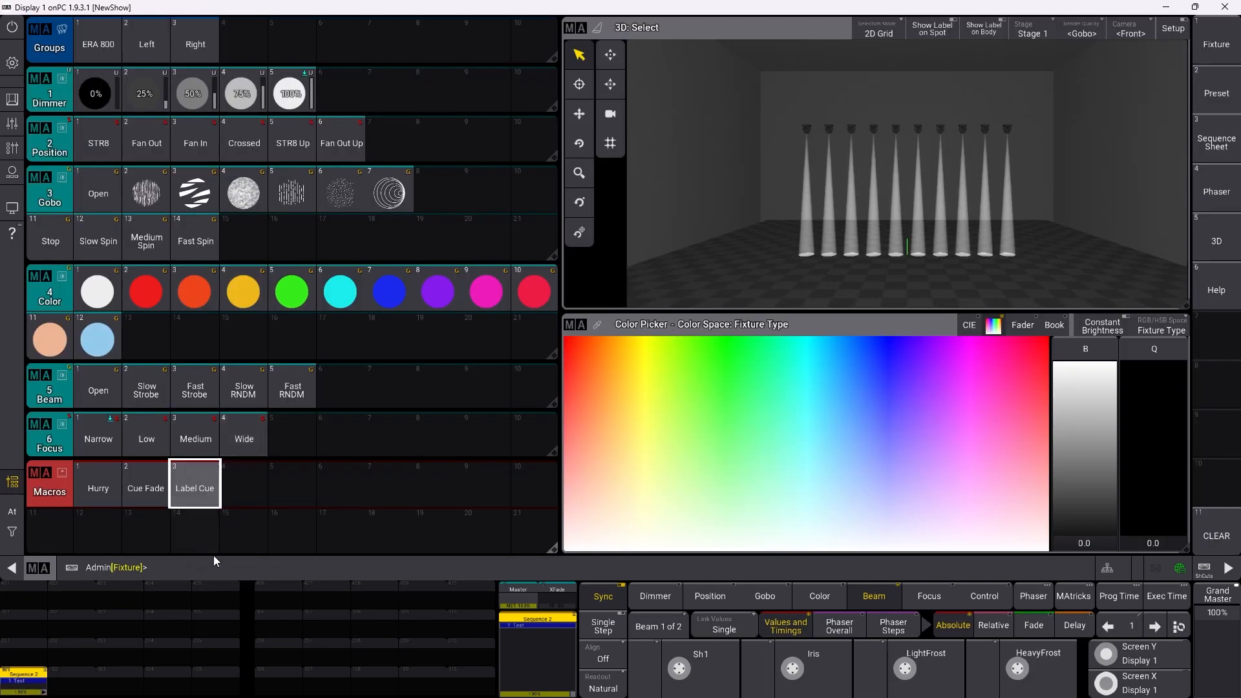
# Step: Create a fourth macro with a macro line containing the command "store (Cue Number)", and close its editor
pyautogui.rightClick(239, 480)
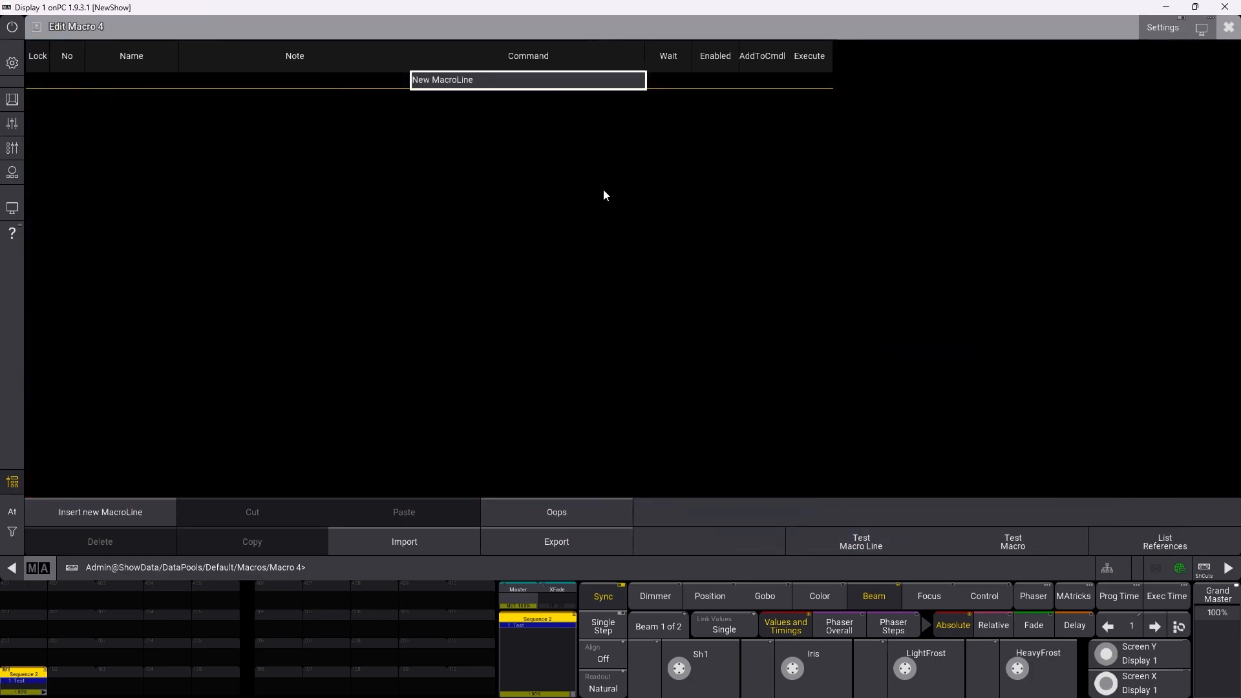
pyautogui.click(520, 89)
pyautogui.click(519, 84)
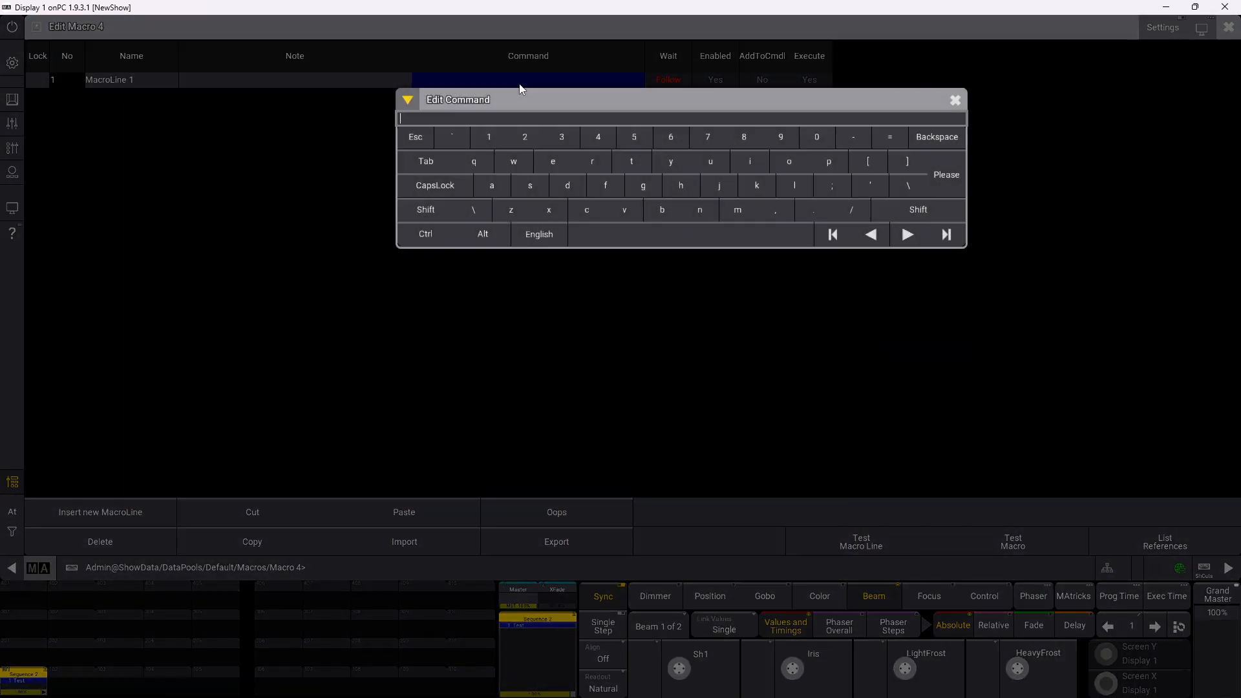
pyautogui.write('tore')
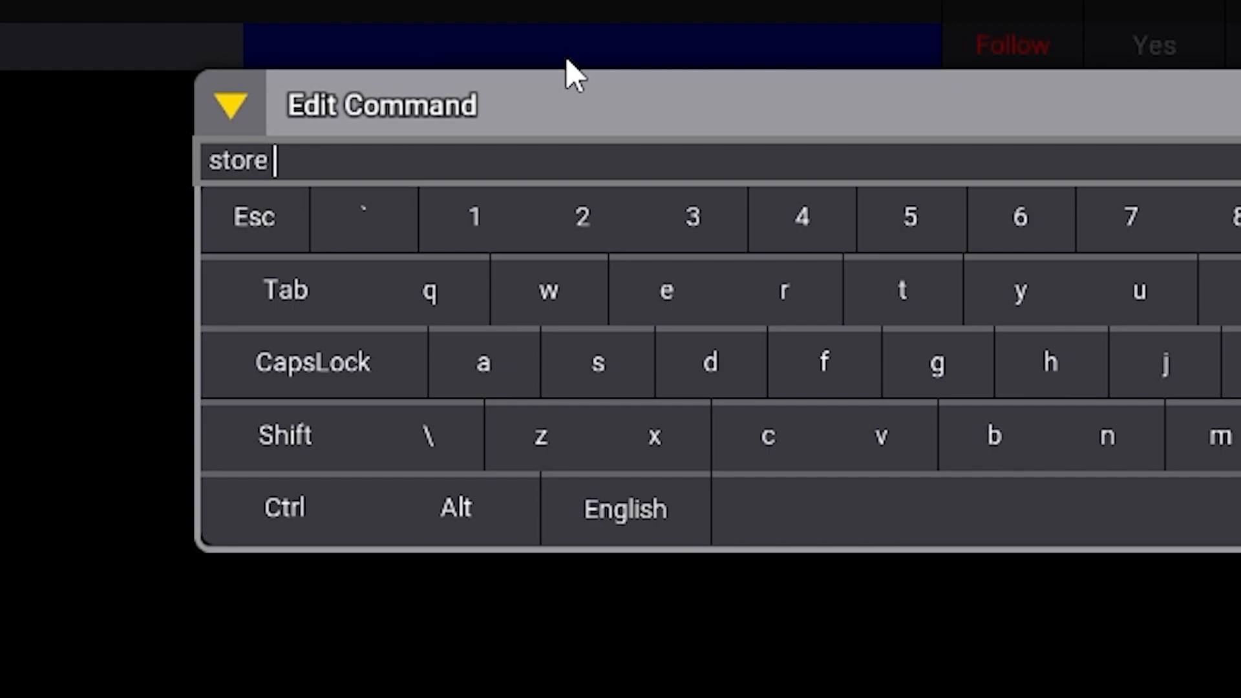
pyautogui.write(' (Cue Nu')
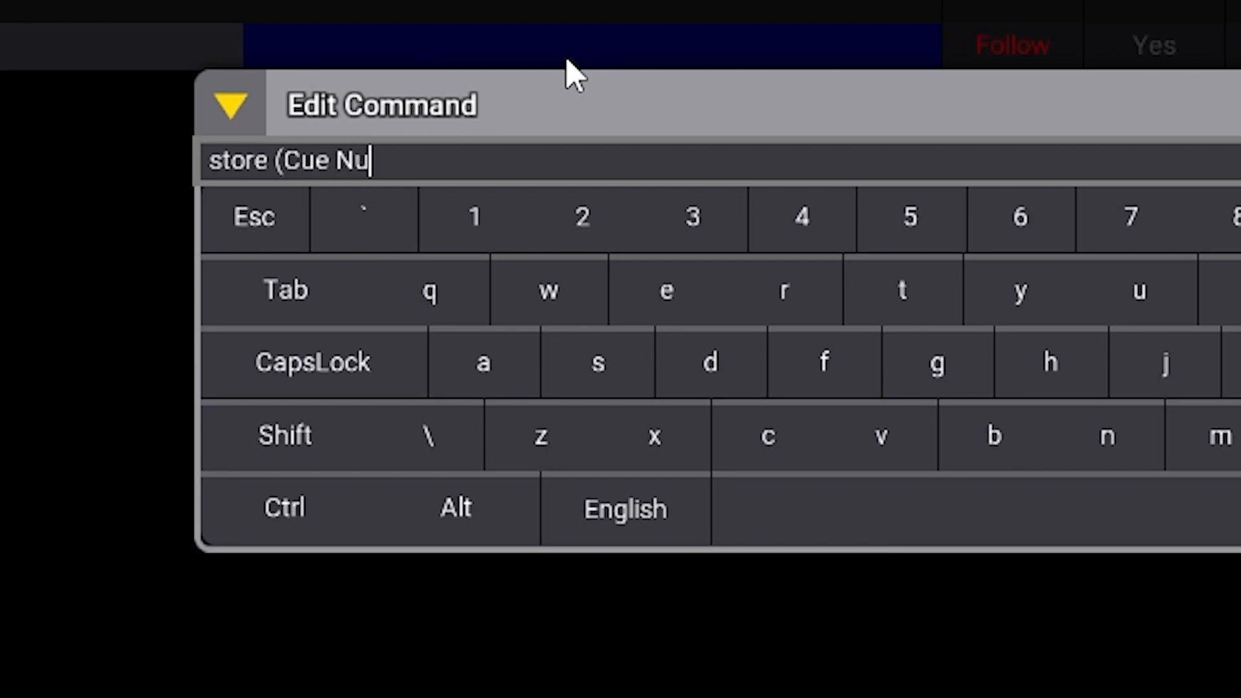
pyautogui.write('mber)')
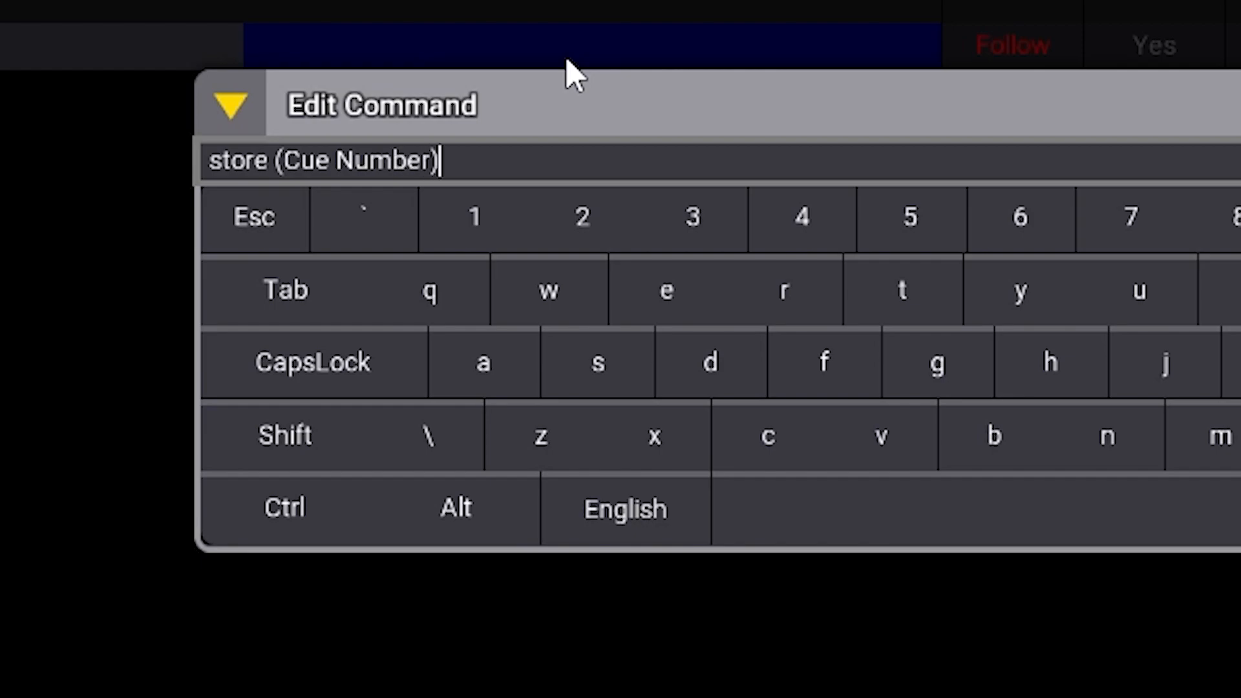
pyautogui.press('Return')
pyautogui.click(1210, 27)
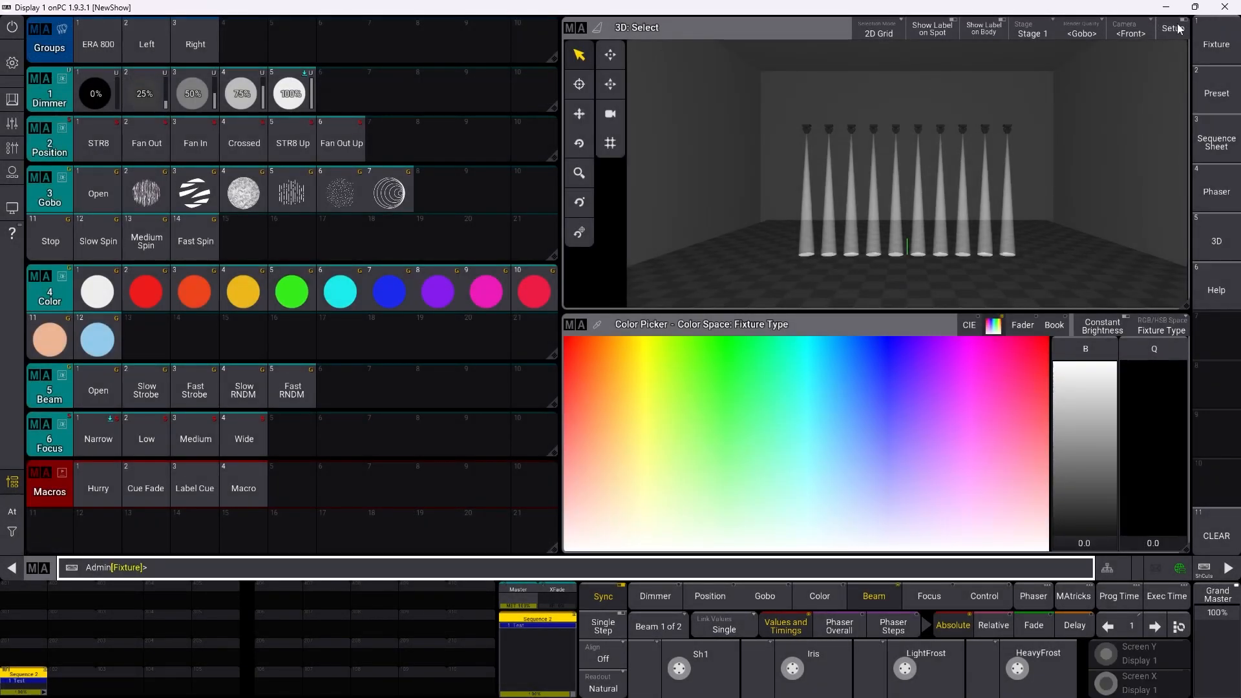
# Step: Give the ERA 800 group the 0% dimmer and gobo preset 3, and run the fourth macro to store cue 50 in Sequence 2
pyautogui.click(99, 44)
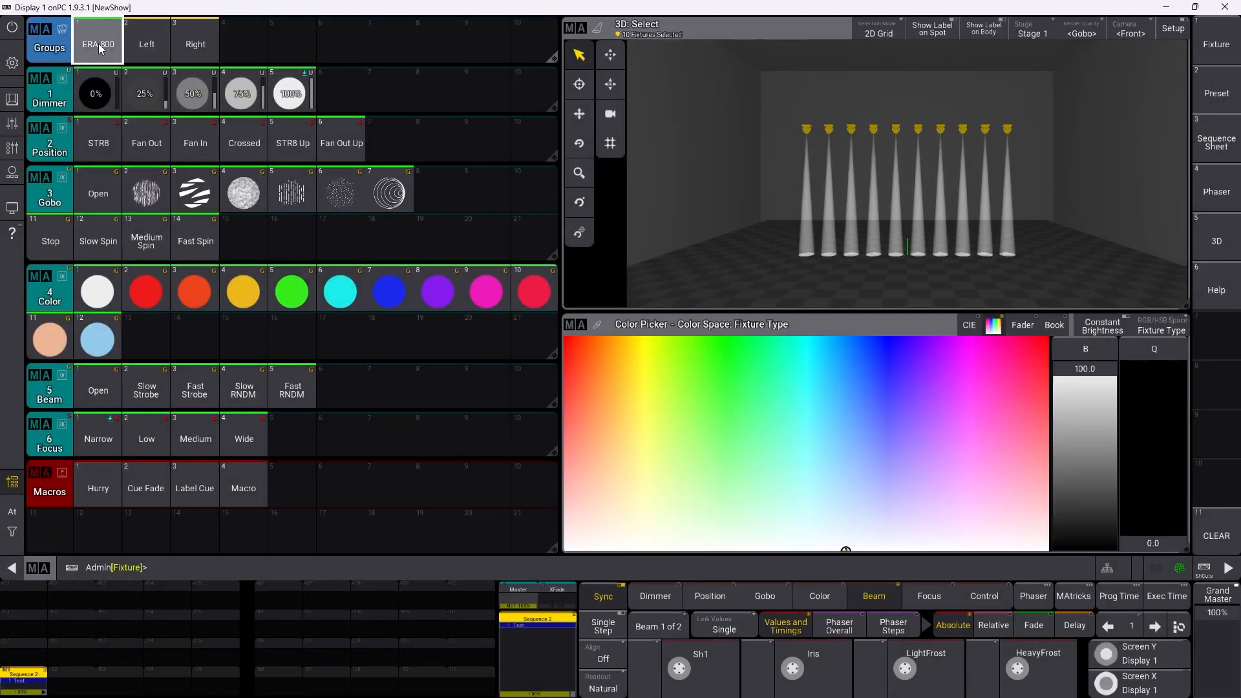
pyautogui.click(95, 96)
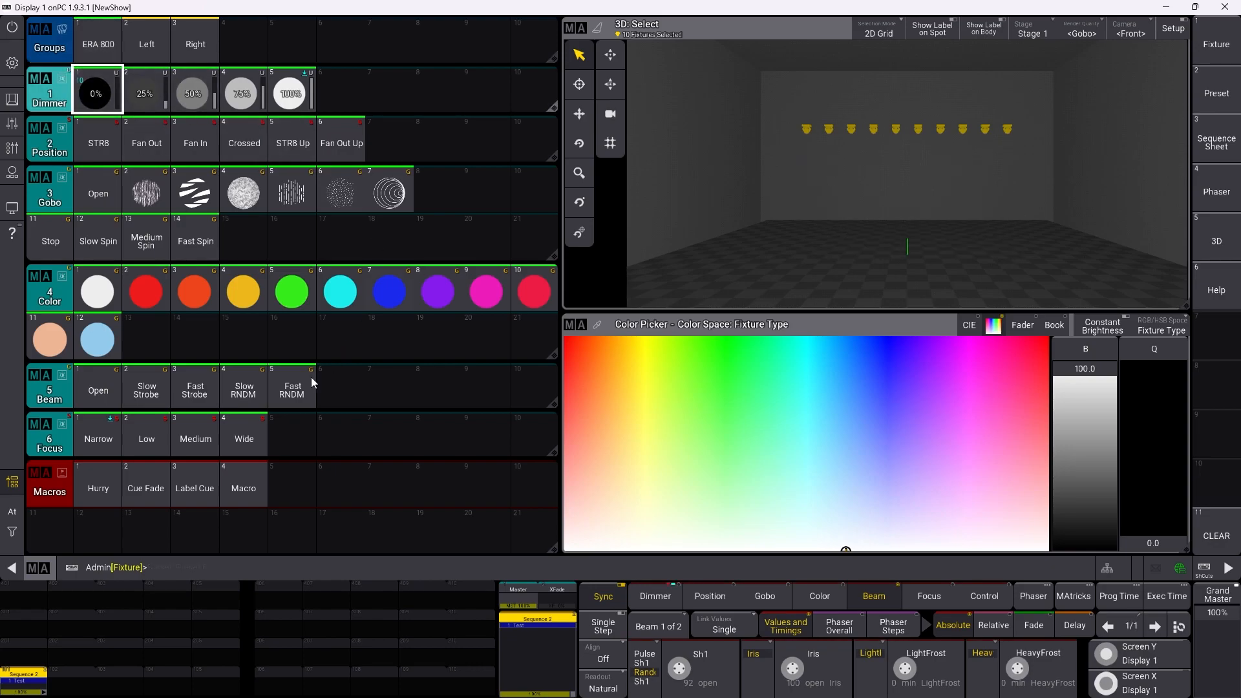
pyautogui.click(193, 195)
pyautogui.click(245, 489)
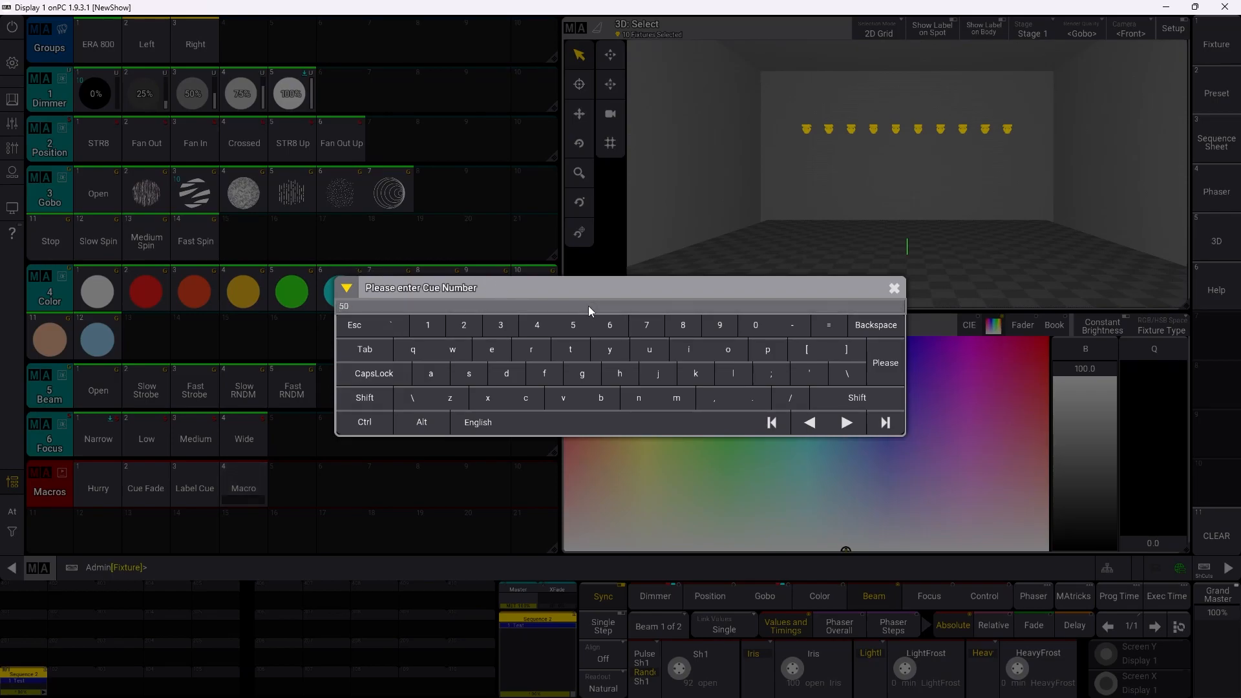
pyautogui.click(886, 361)
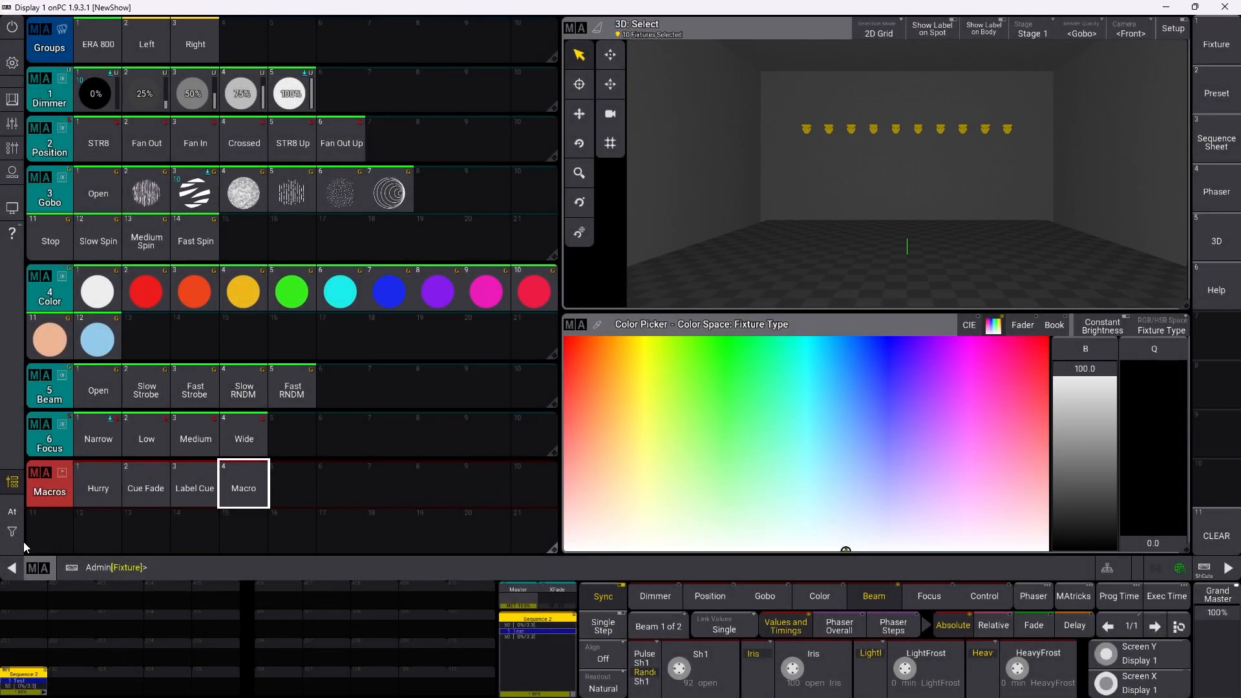
pyautogui.rightClick(30, 683)
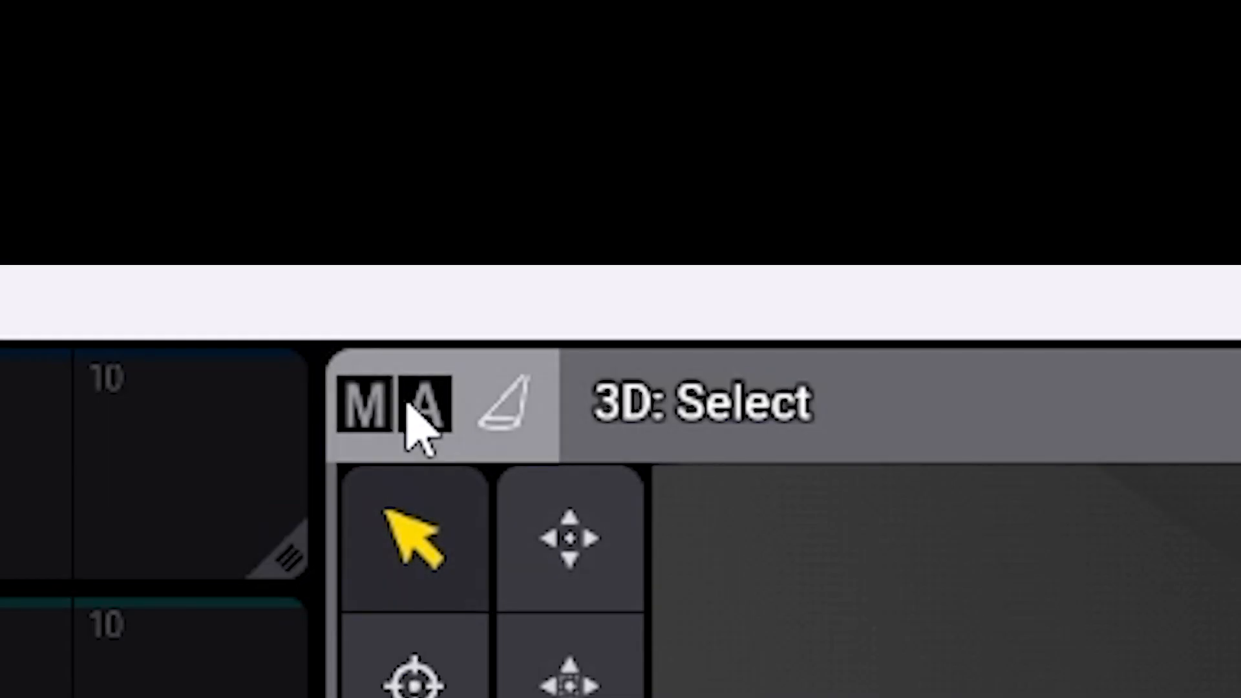
# Step: Set the 3D window's rendering to Beam 800%, Spot 800%, Ambient 0% and Point Light 6.2%, and close its settings
pyautogui.click(414, 407)
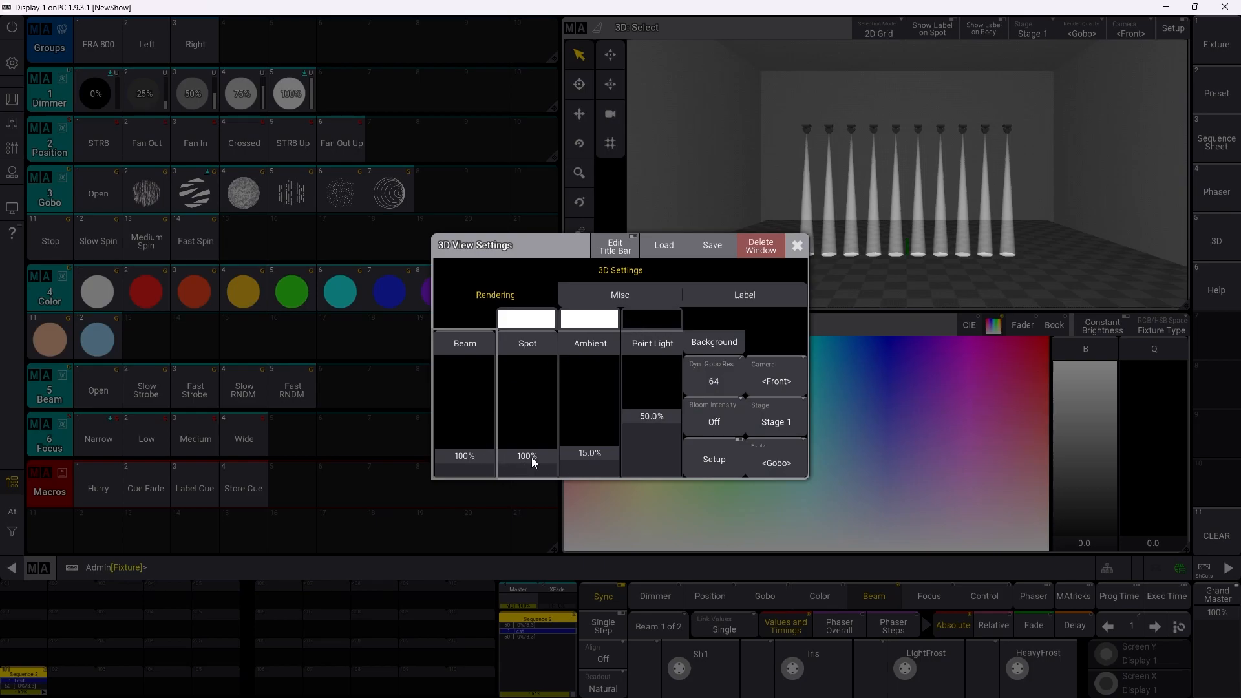
pyautogui.moveTo(603, 455); pyautogui.dragTo(604, 483)
pyautogui.moveTo(652, 417); pyautogui.dragTo(652, 427)
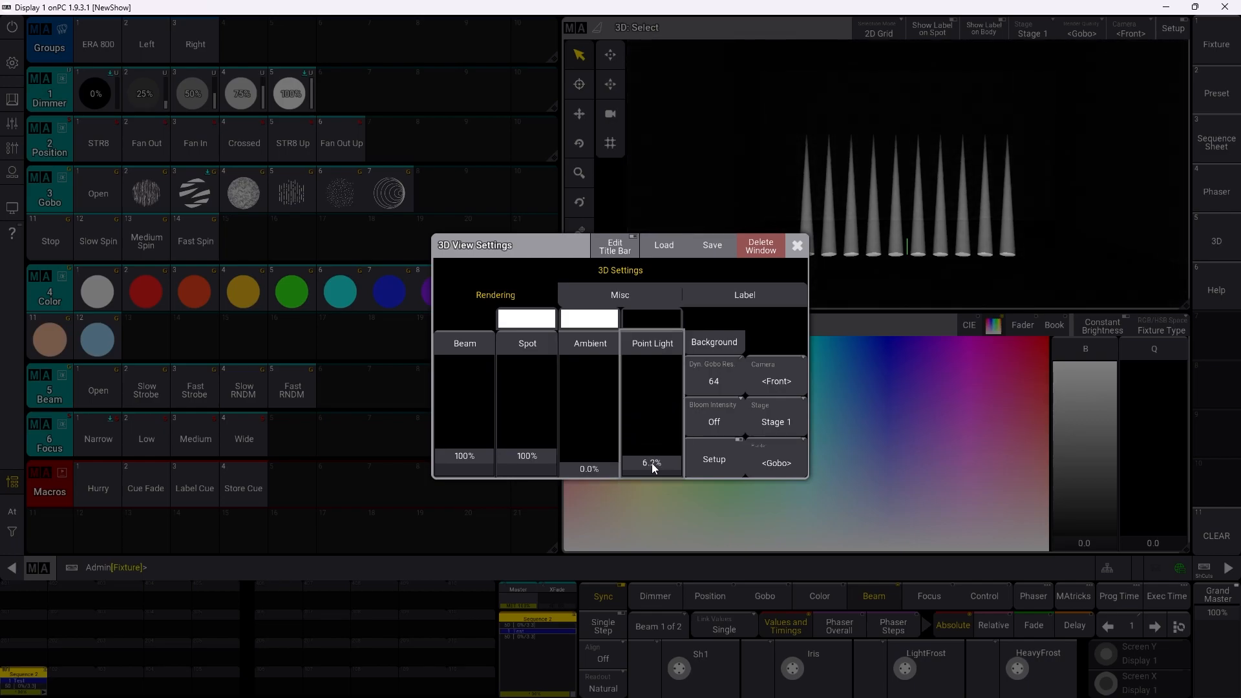
pyautogui.moveTo(487, 452); pyautogui.dragTo(467, 332)
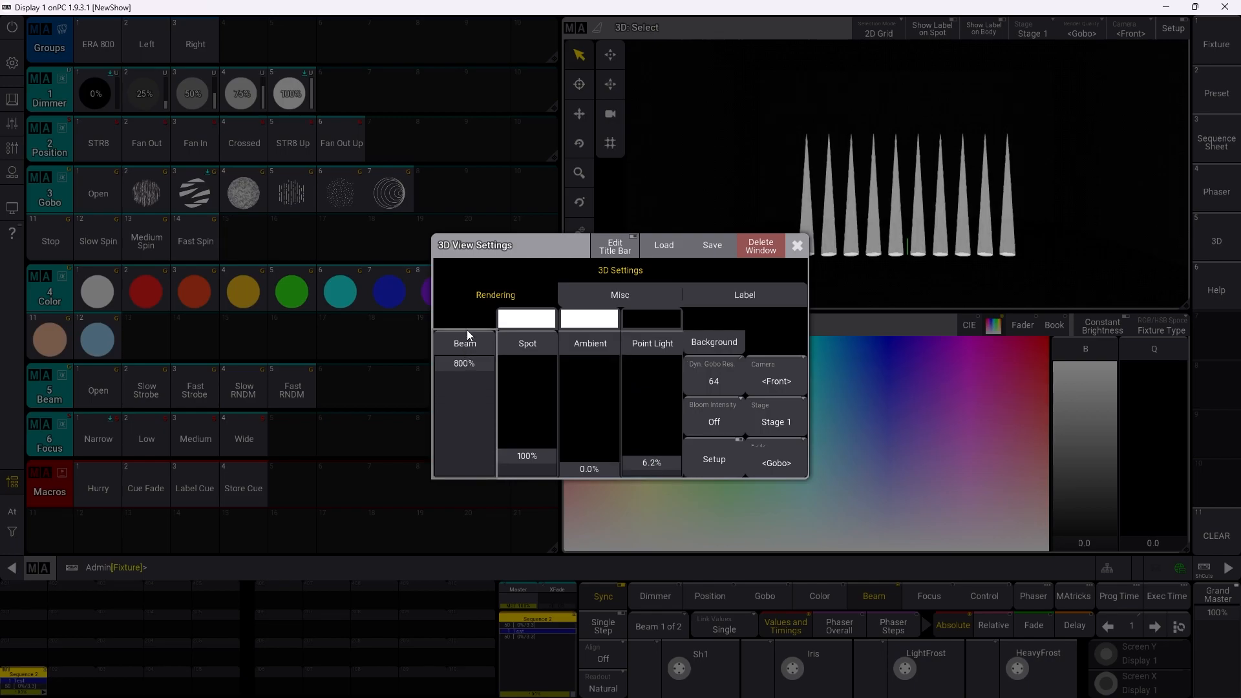
pyautogui.moveTo(528, 456); pyautogui.dragTo(543, 251)
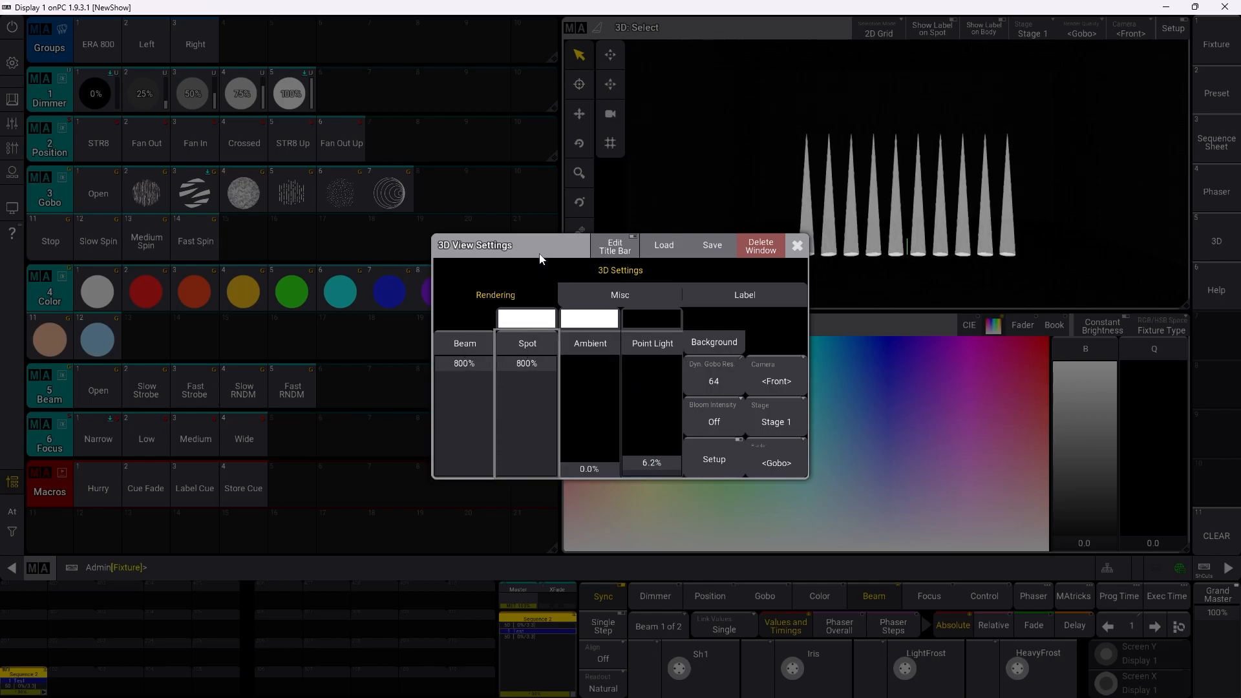
pyautogui.click(797, 245)
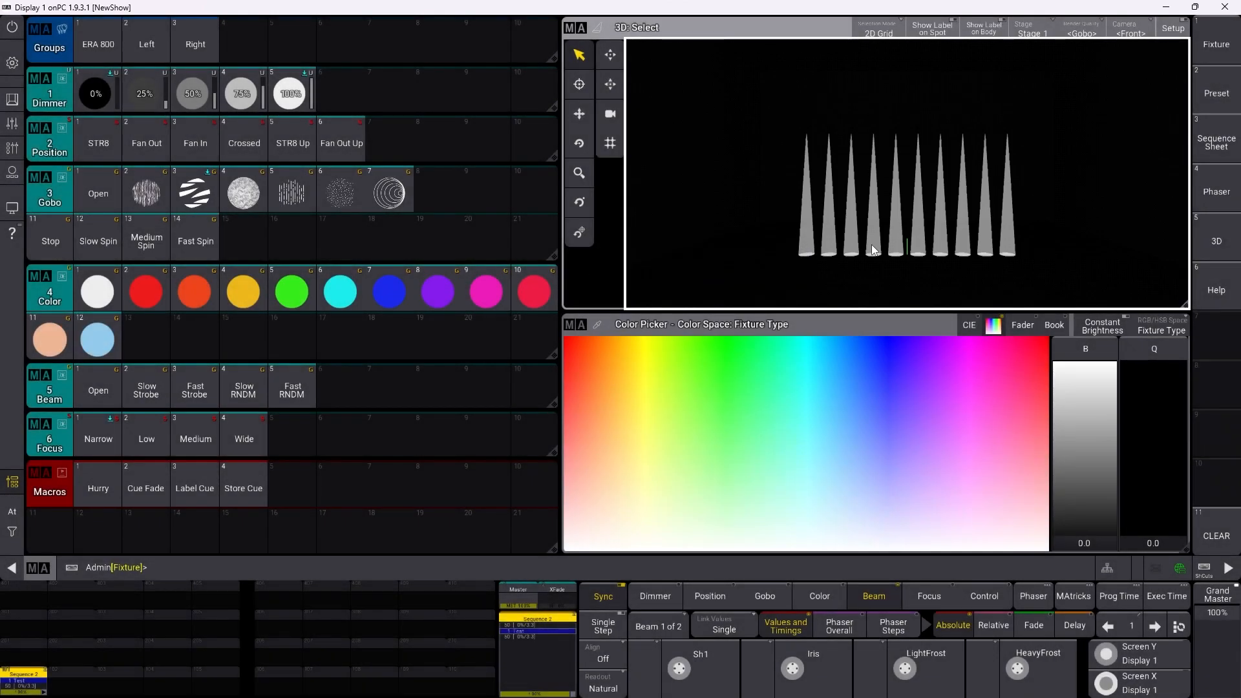
# Step: Save the 3D window's settings as a preference named Default
pyautogui.click(578, 29)
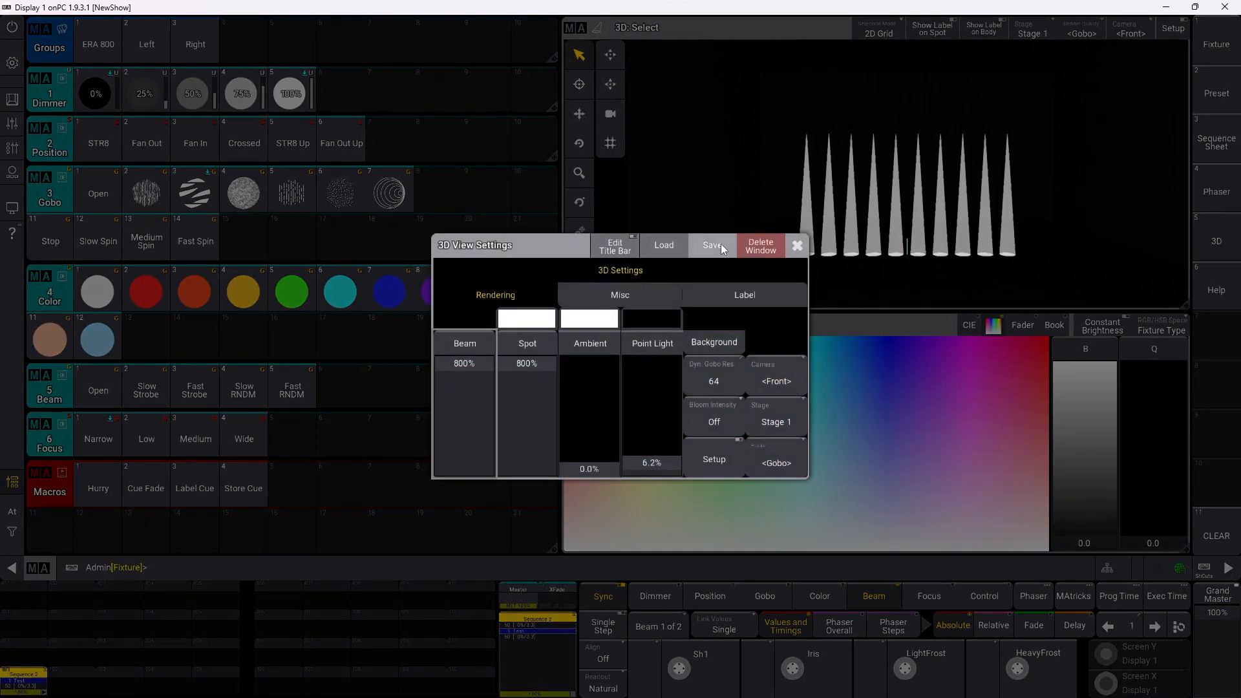
pyautogui.click(716, 246)
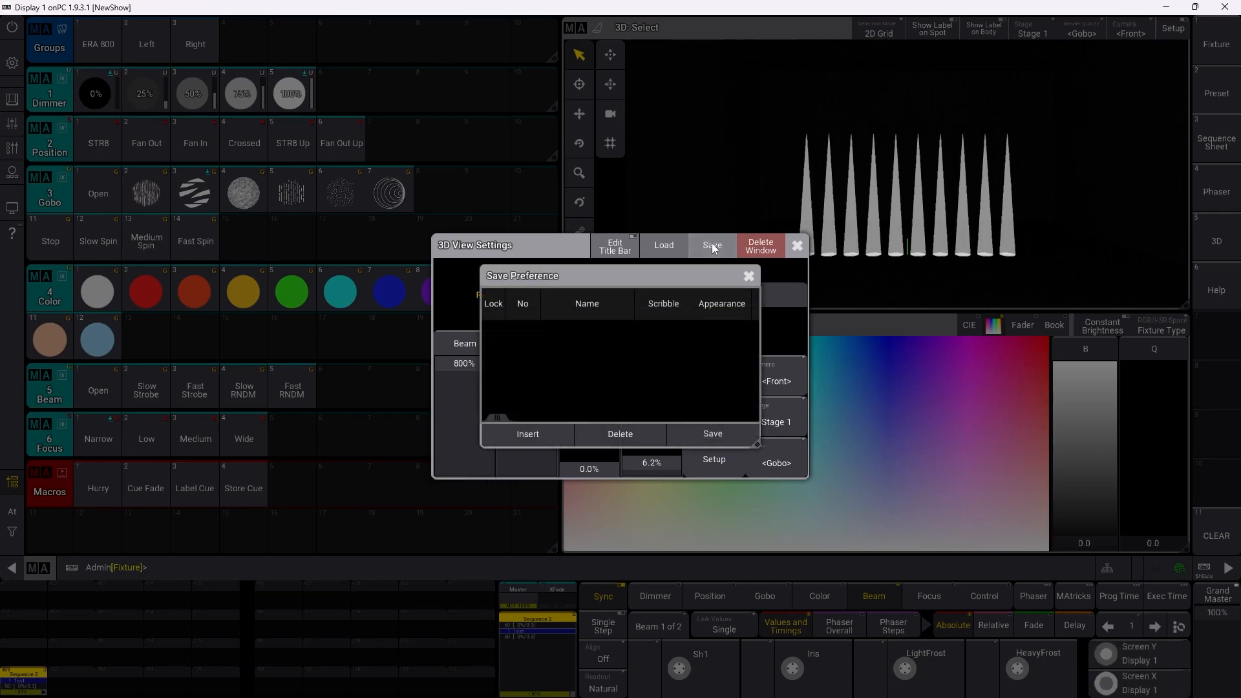
pyautogui.click(714, 435)
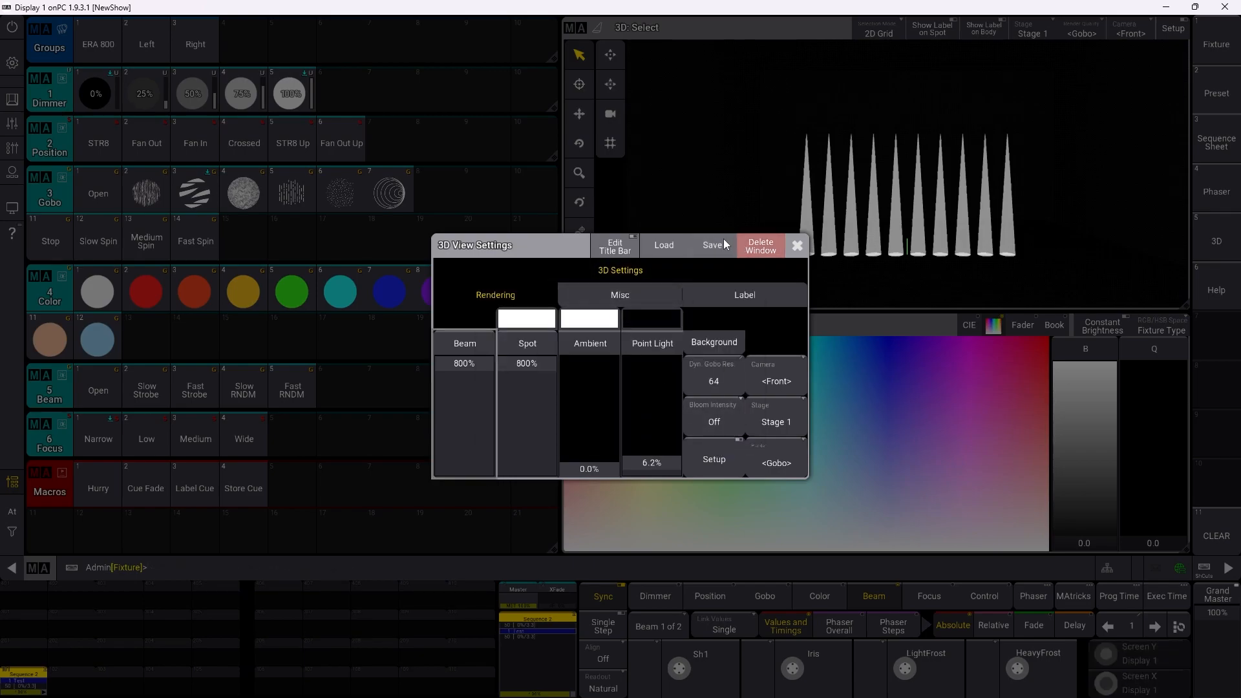
pyautogui.click(707, 246)
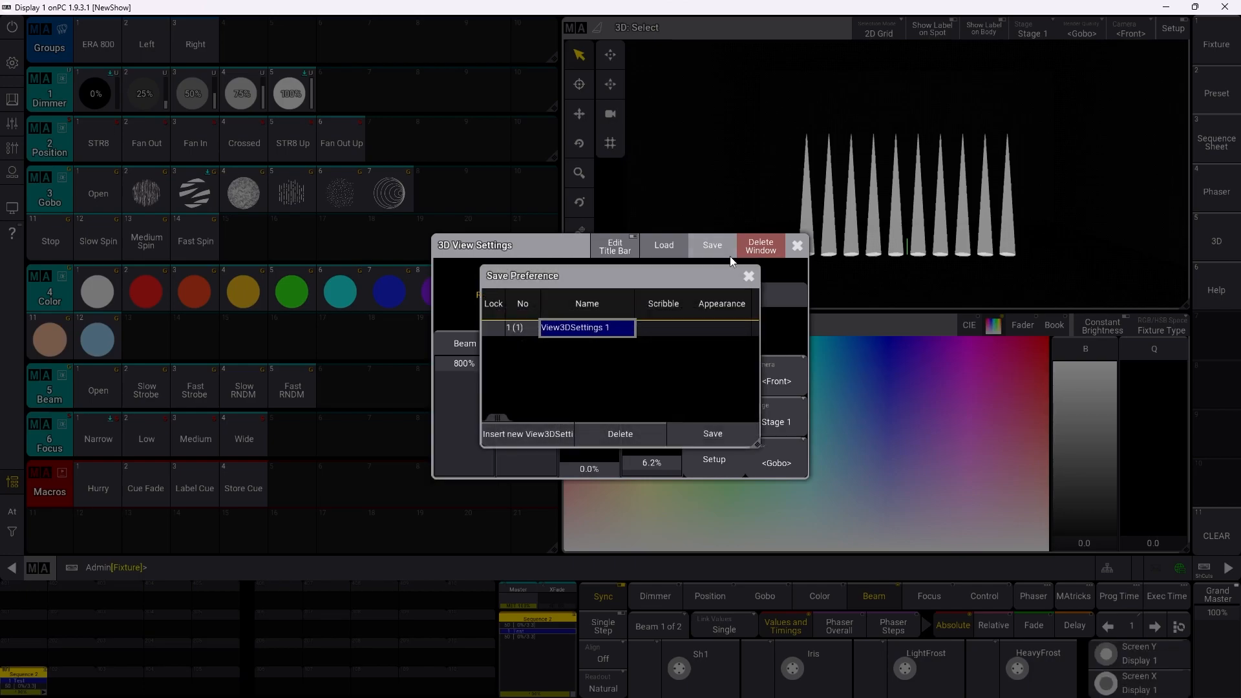
pyautogui.click(574, 329)
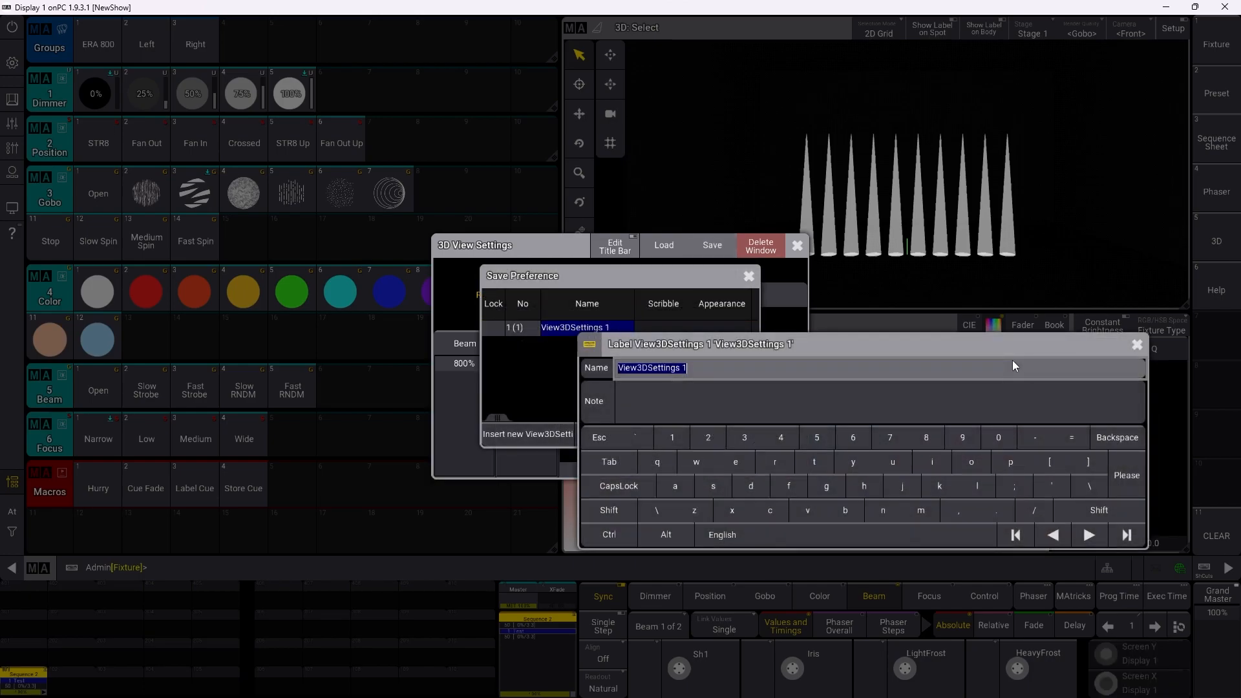
pyautogui.write('Default')
pyautogui.press('Return')
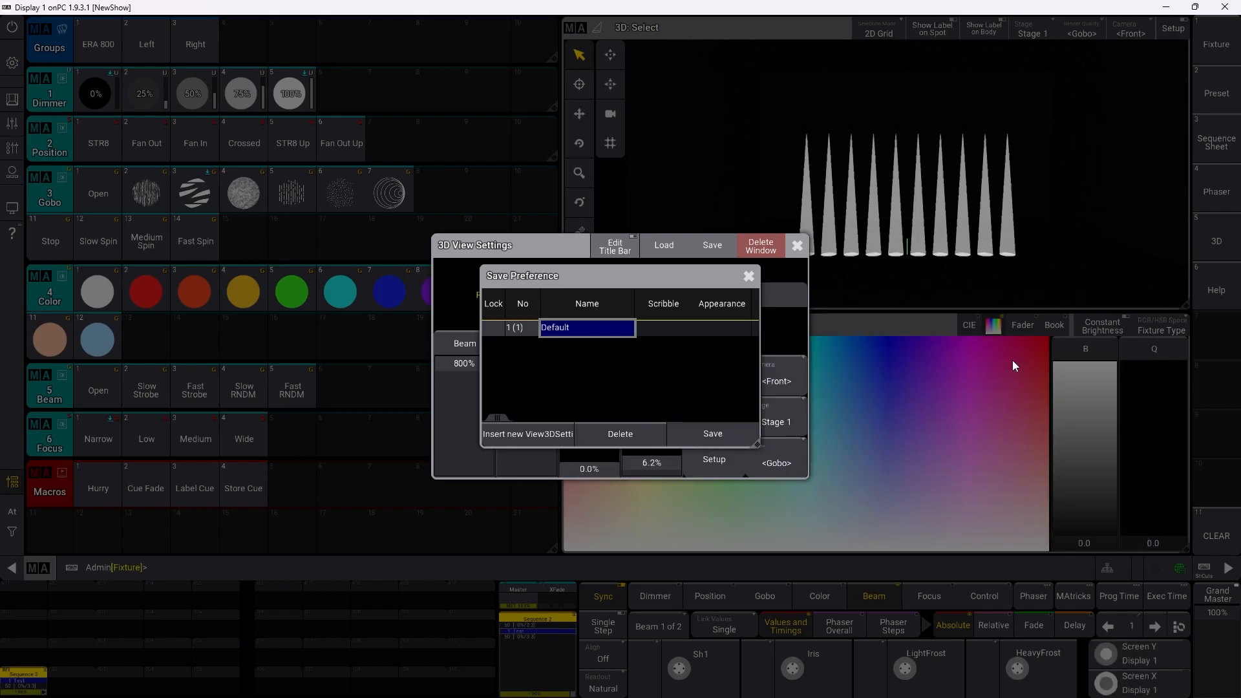
# Step: Store the current window layout over the existing Preset view
pyautogui.click(640, 566)
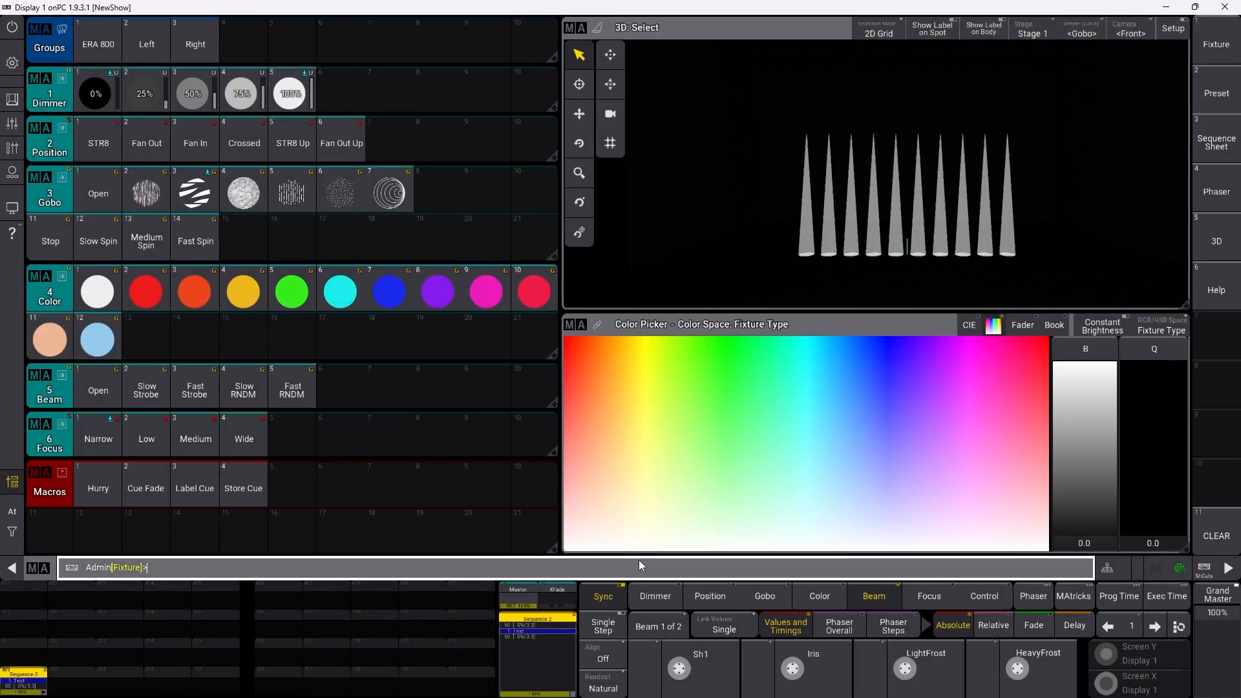
pyautogui.write('store')
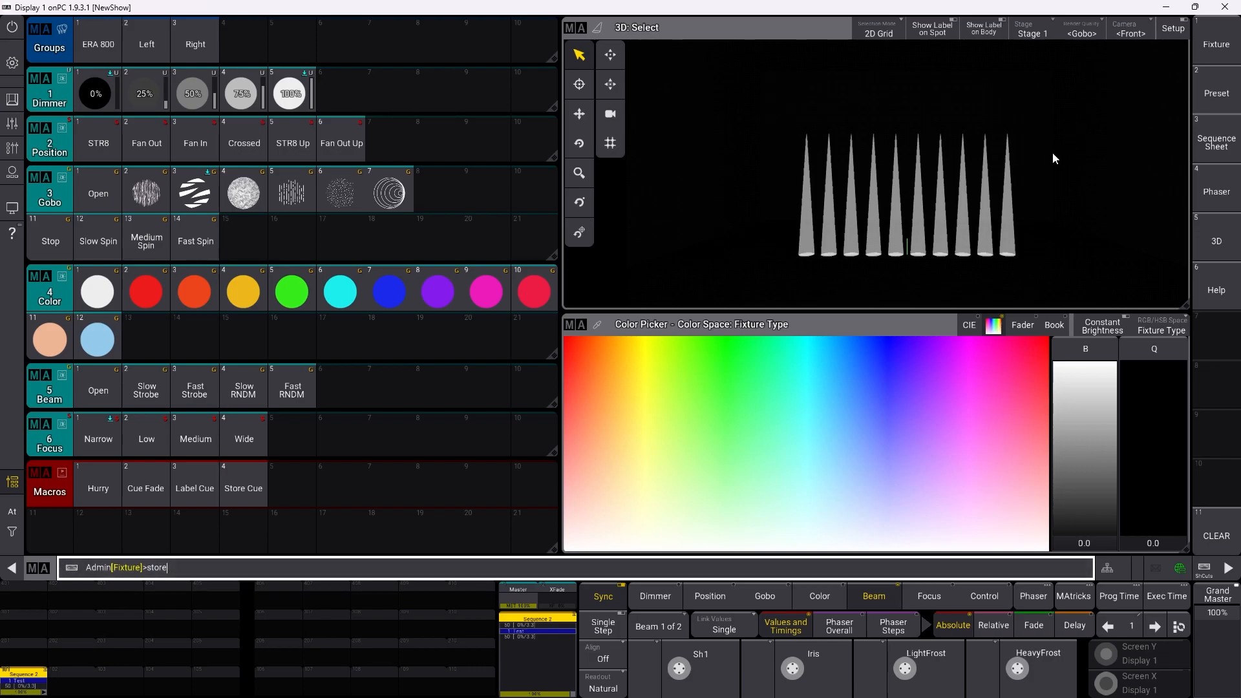
pyautogui.click(1216, 102)
pyautogui.click(1203, 315)
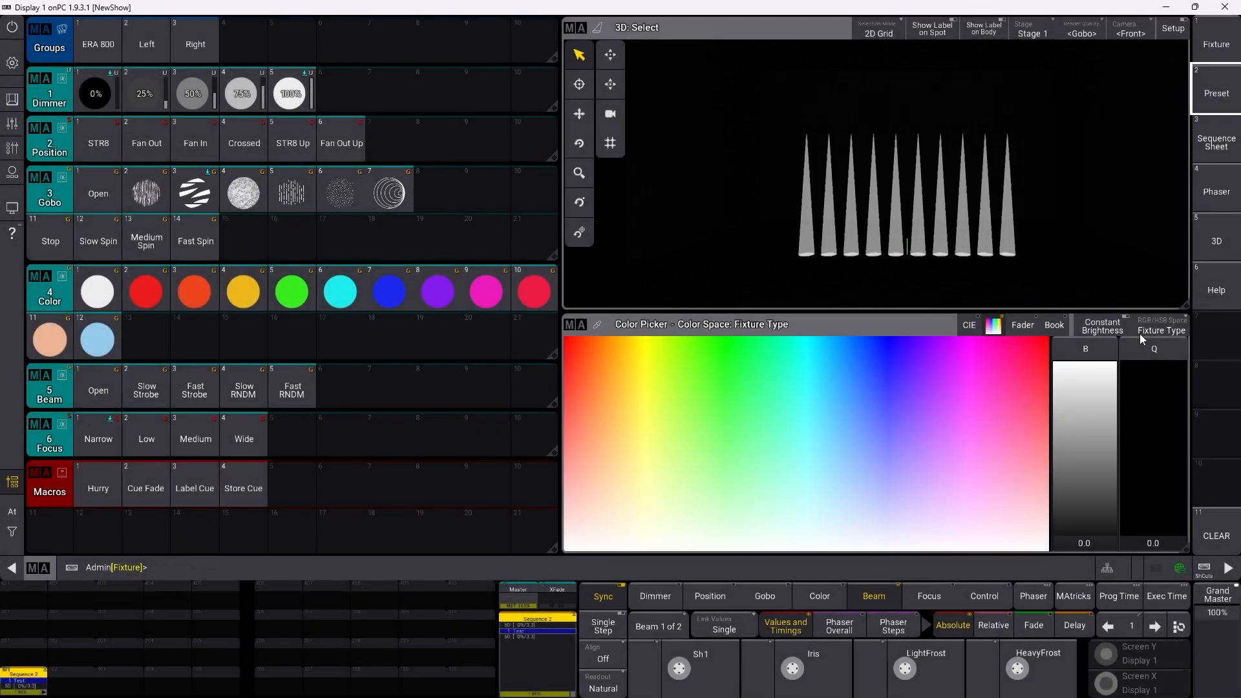
# Step: Recall the 3D view and enlarge its 3D and Cameras windows to fill the available display area
pyautogui.click(1227, 239)
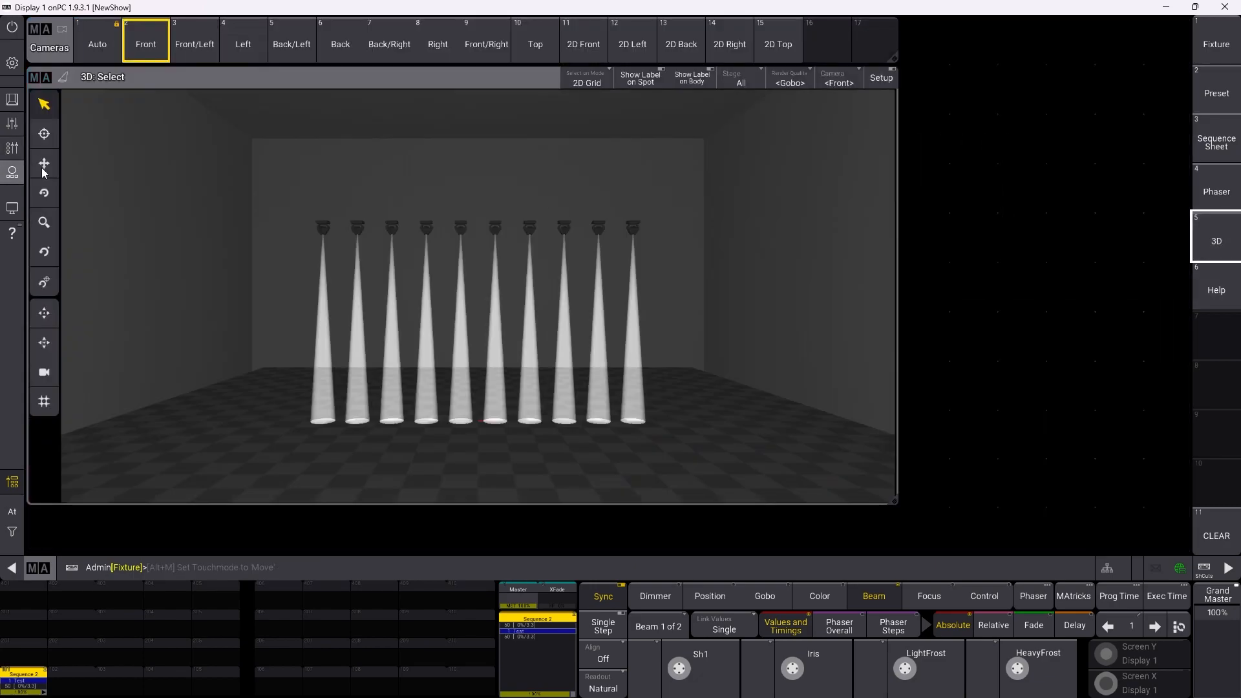
pyautogui.moveTo(901, 499); pyautogui.dragTo(1188, 548)
pyautogui.moveTo(894, 59); pyautogui.dragTo(1195, 59)
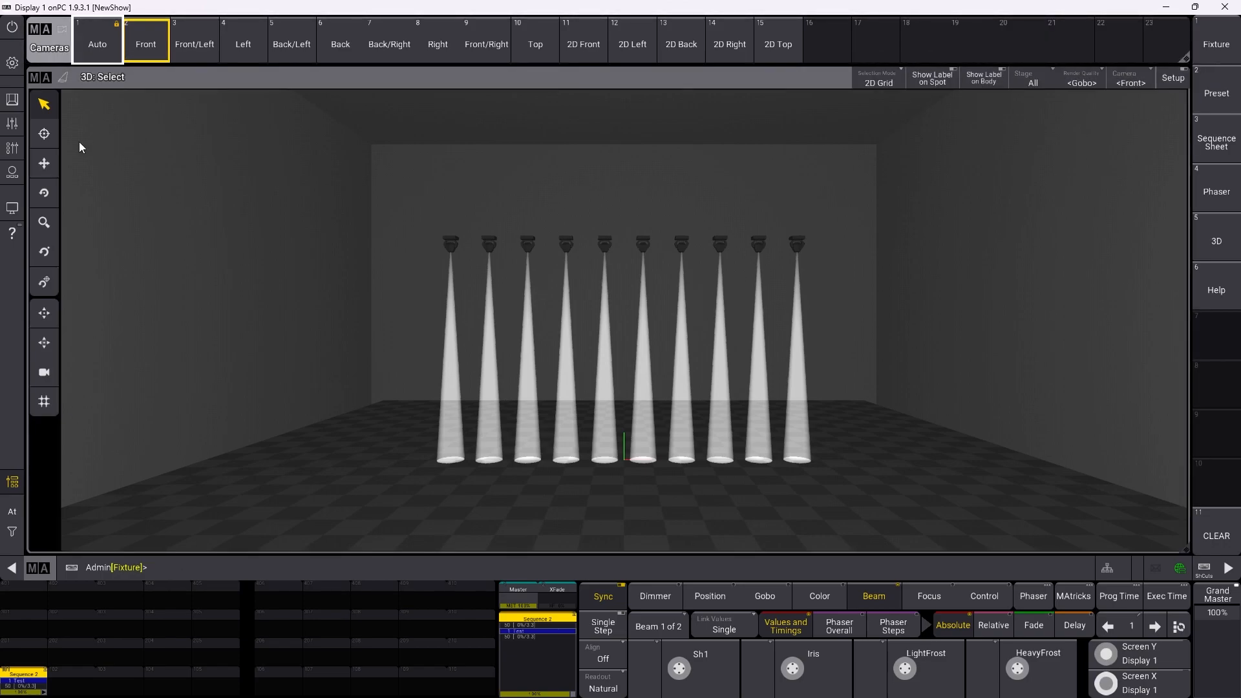
# Step: Load the Default preference into the enlarged 3D window and close its settings
pyautogui.click(44, 78)
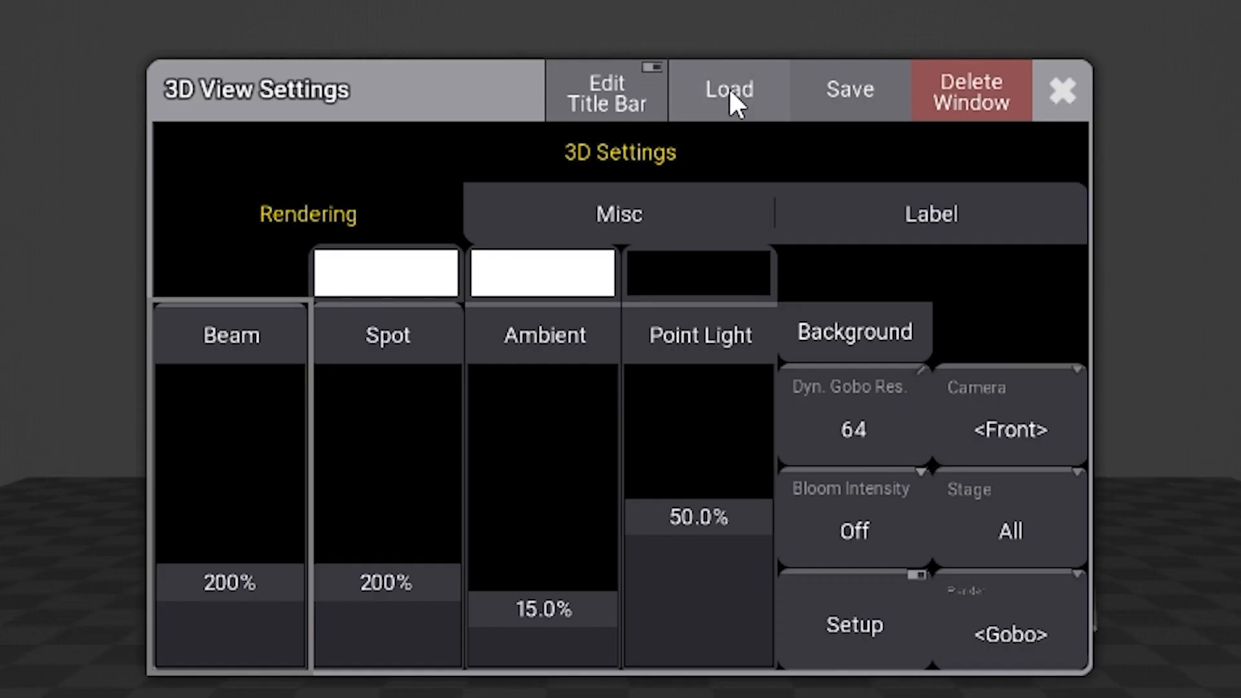
pyautogui.click(664, 246)
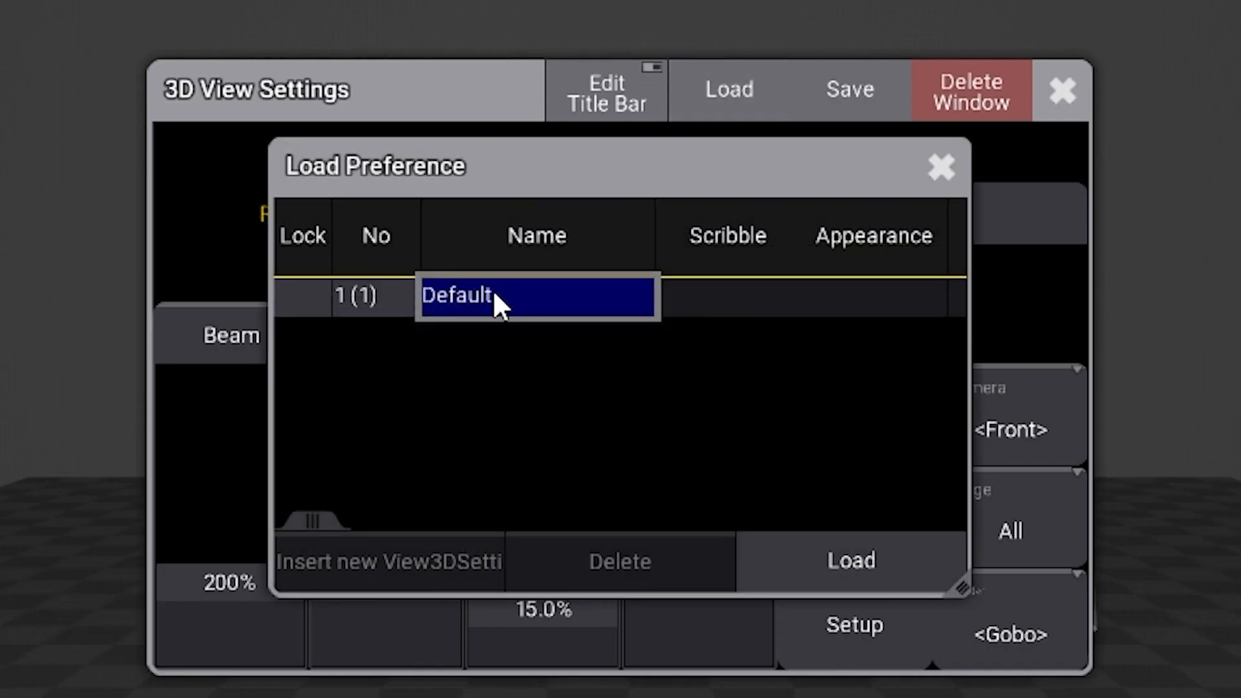
pyautogui.click(851, 556)
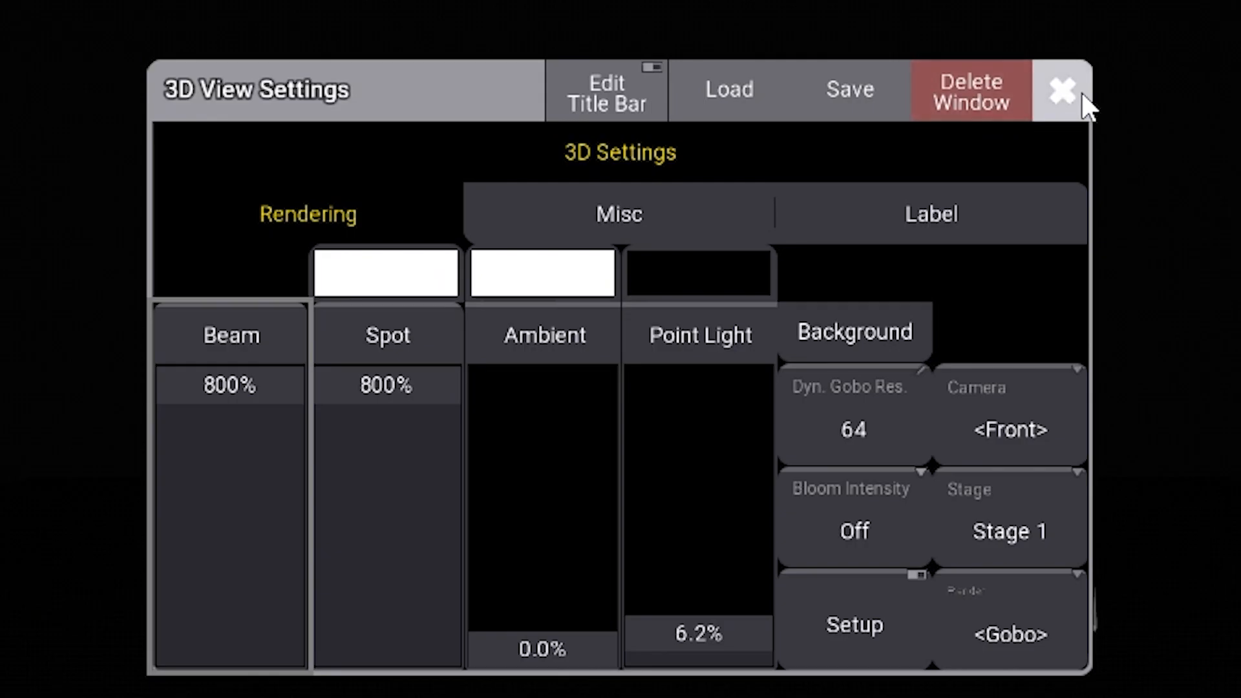
pyautogui.click(1081, 96)
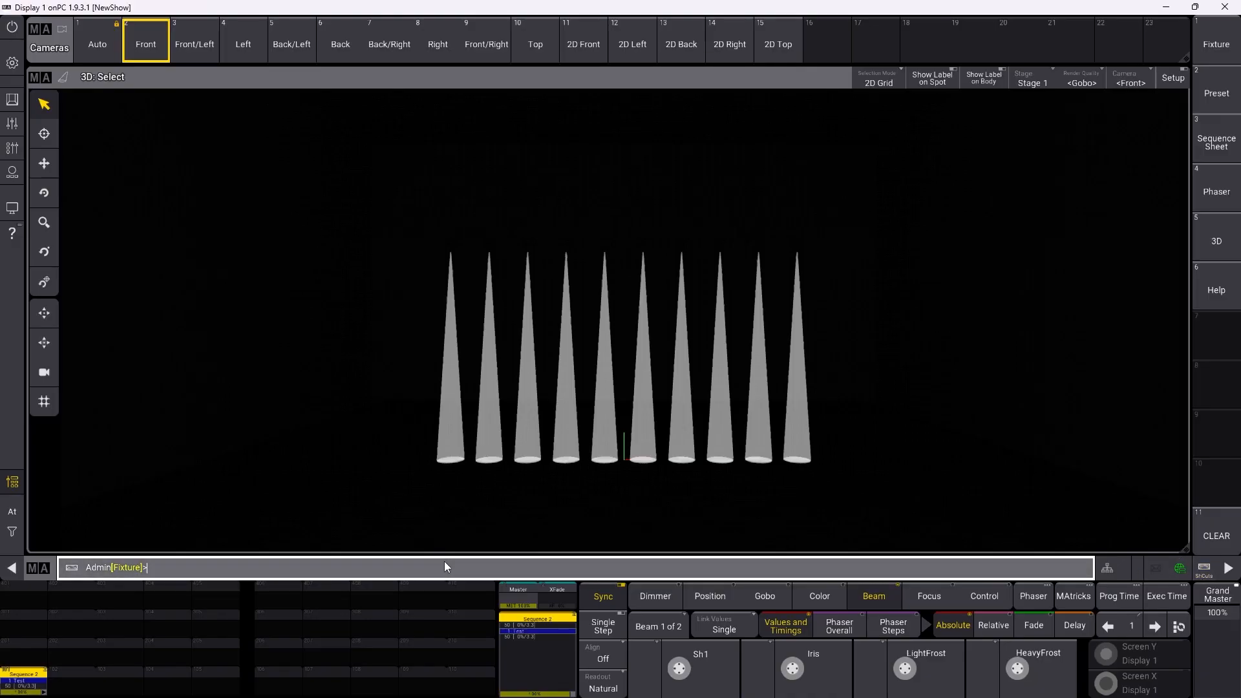
# Step: Store the updated layout over the existing 3D view, keeping its label and only Internal 1 included
pyautogui.write('tore')
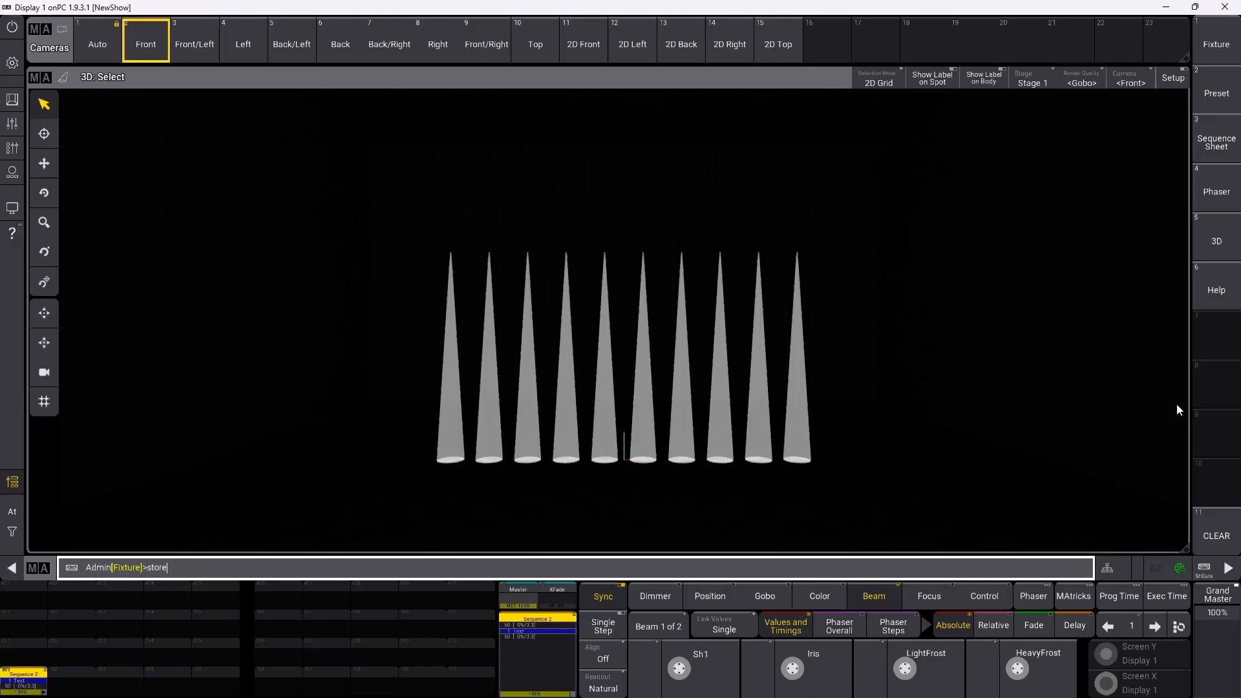
pyautogui.click(1213, 255)
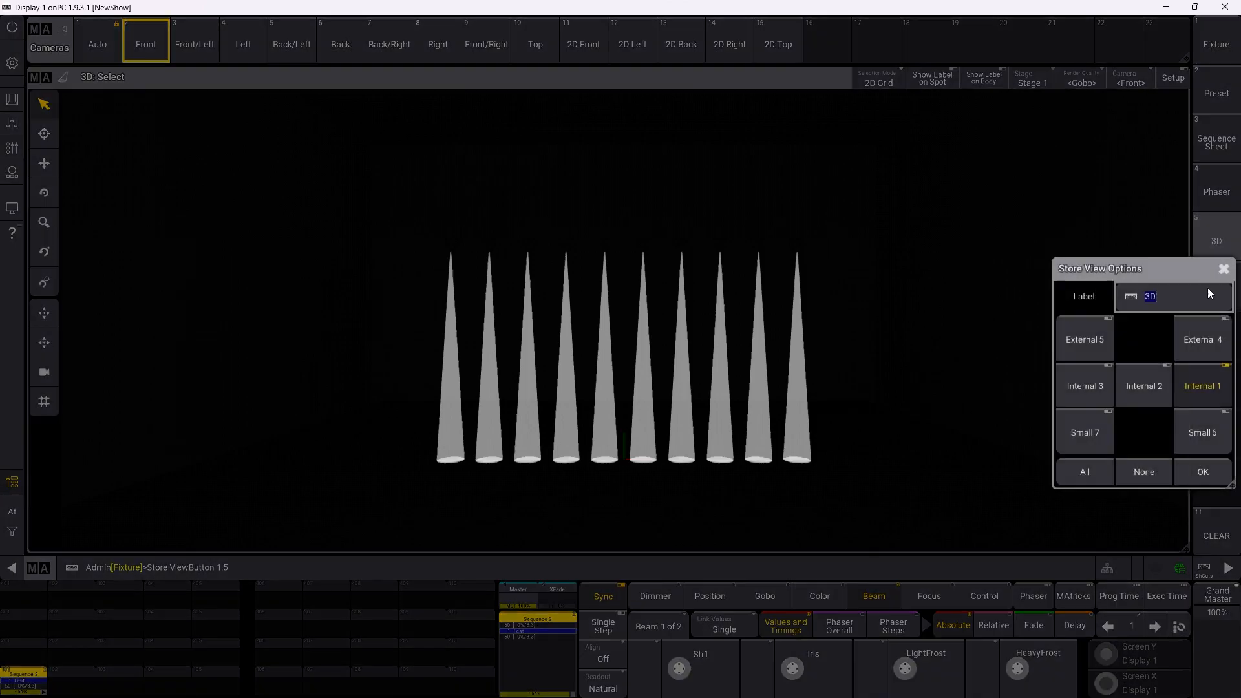
pyautogui.click(1209, 475)
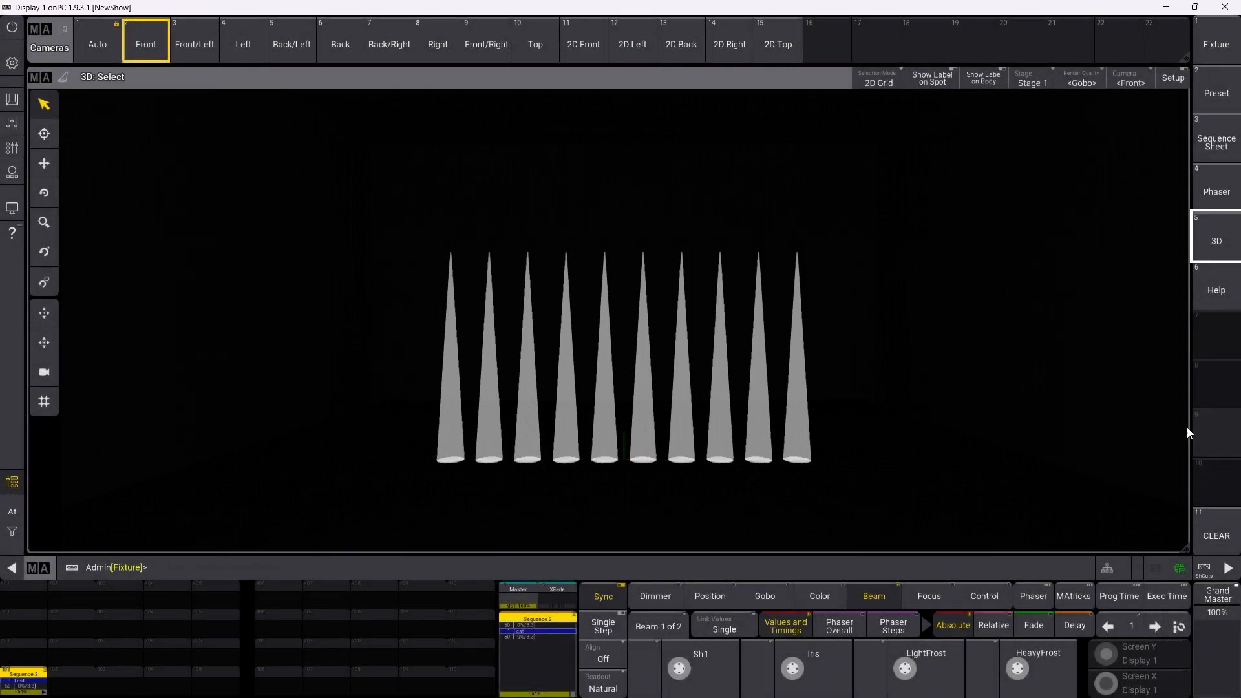
# Step: Switch off the running Sequence 2 on its executor
pyautogui.click(186, 566)
pyautogui.write('off')
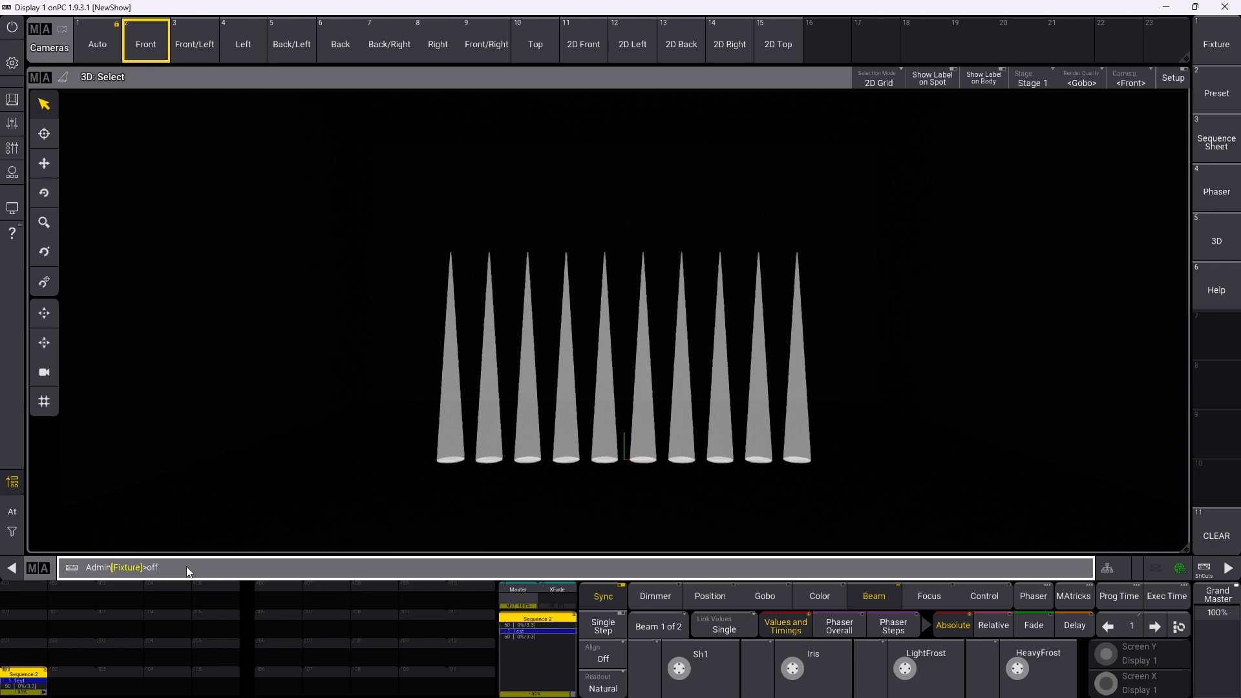
pyautogui.click(34, 685)
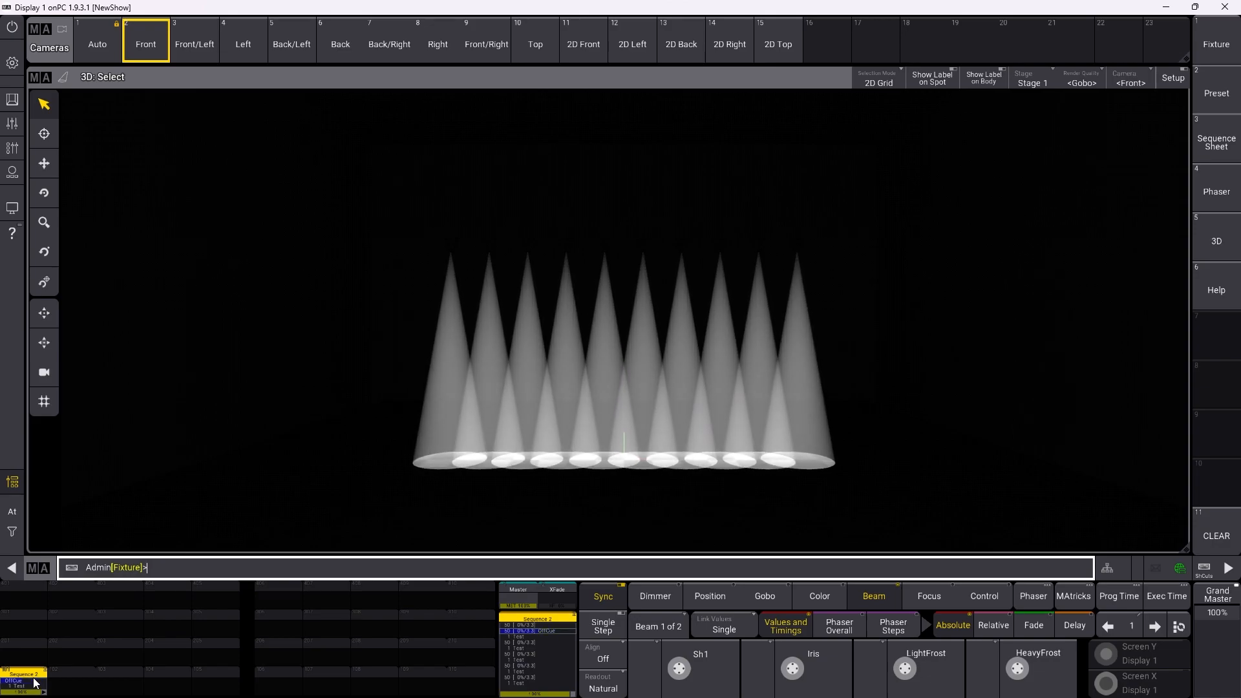
# Step: Recall the Preset view and apply the 100% dimmer and STR8 position presets to the ERA 800 group
pyautogui.click(1218, 98)
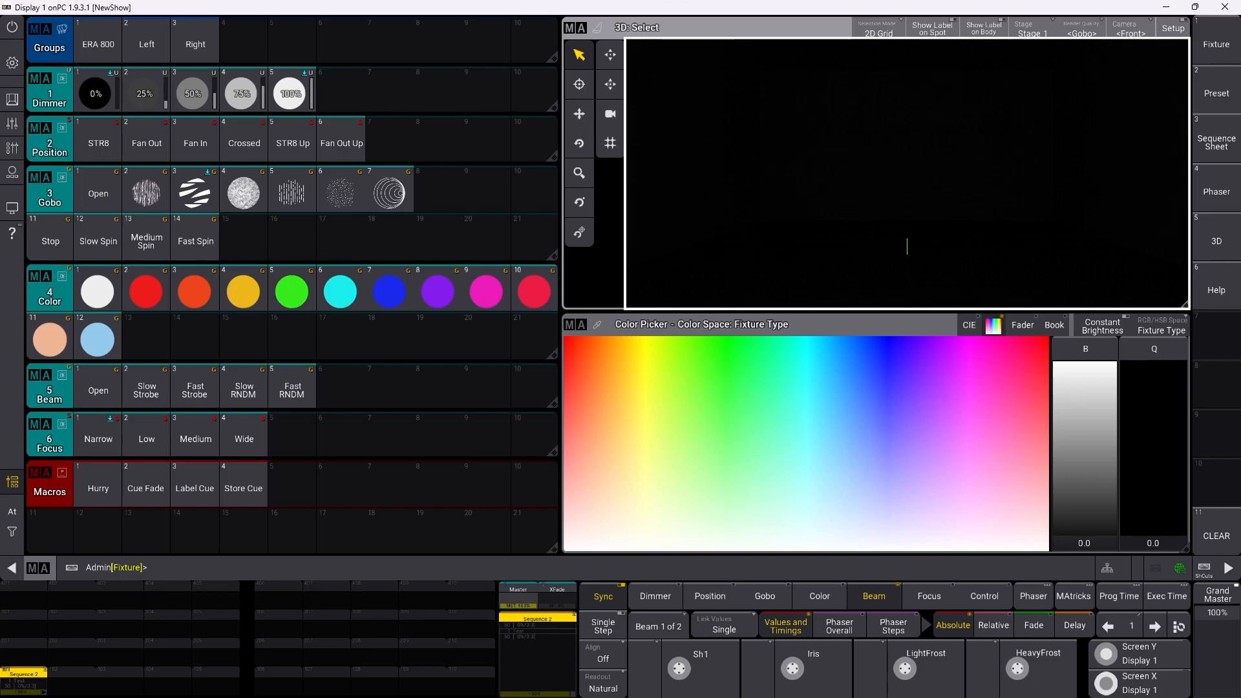
pyautogui.click(104, 43)
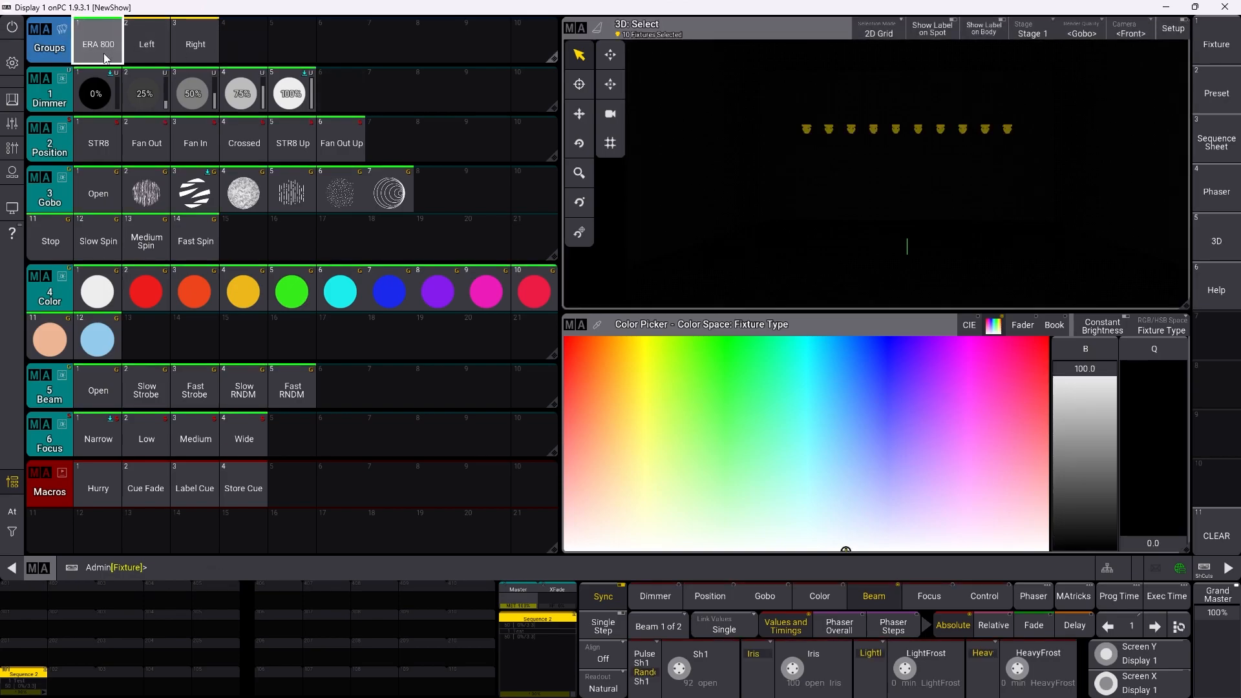
pyautogui.click(102, 97)
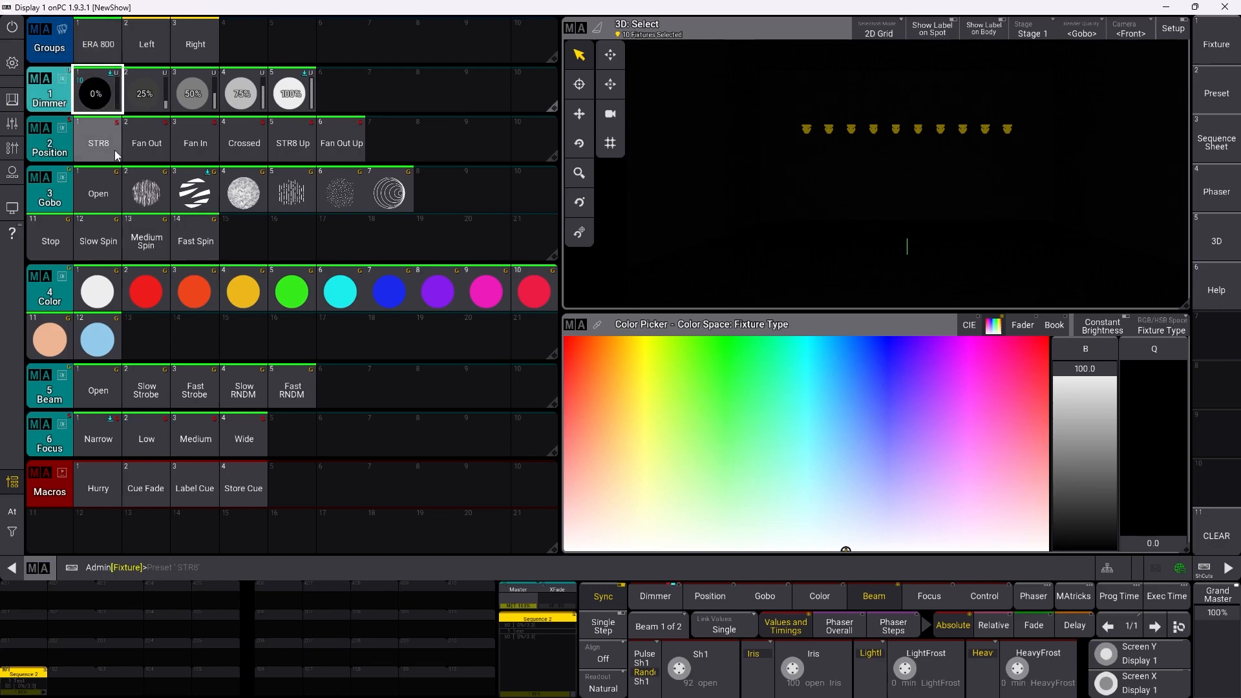
pyautogui.click(113, 143)
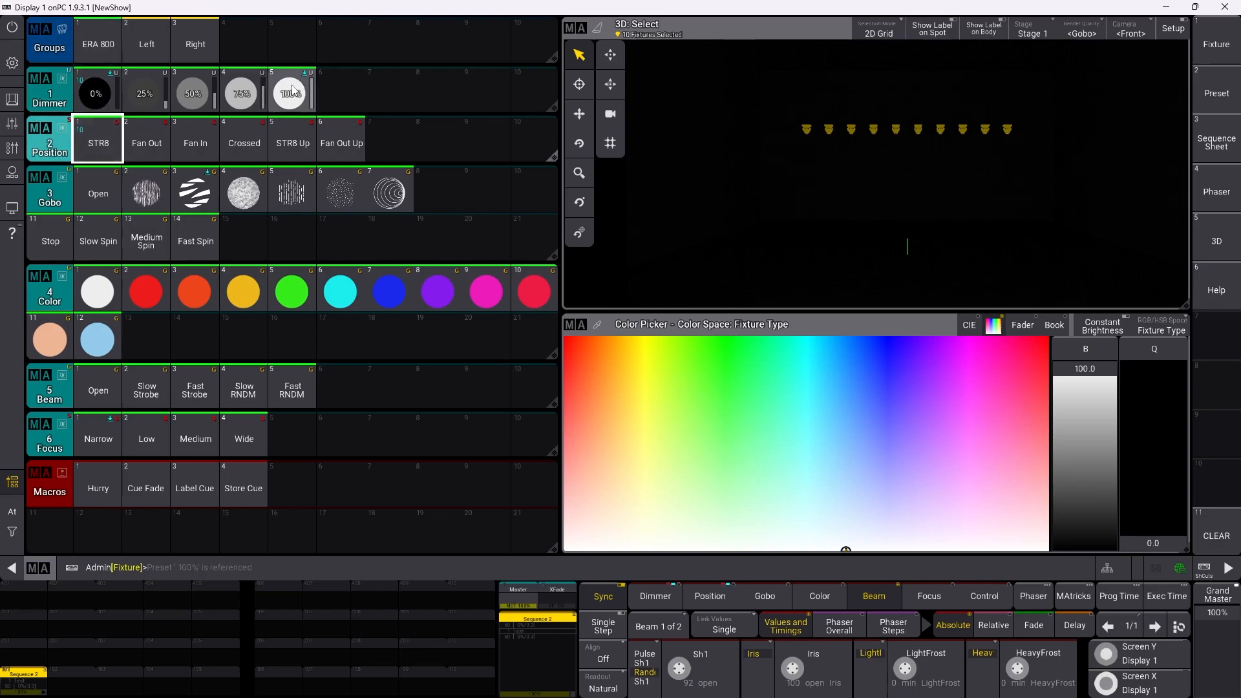
pyautogui.click(293, 93)
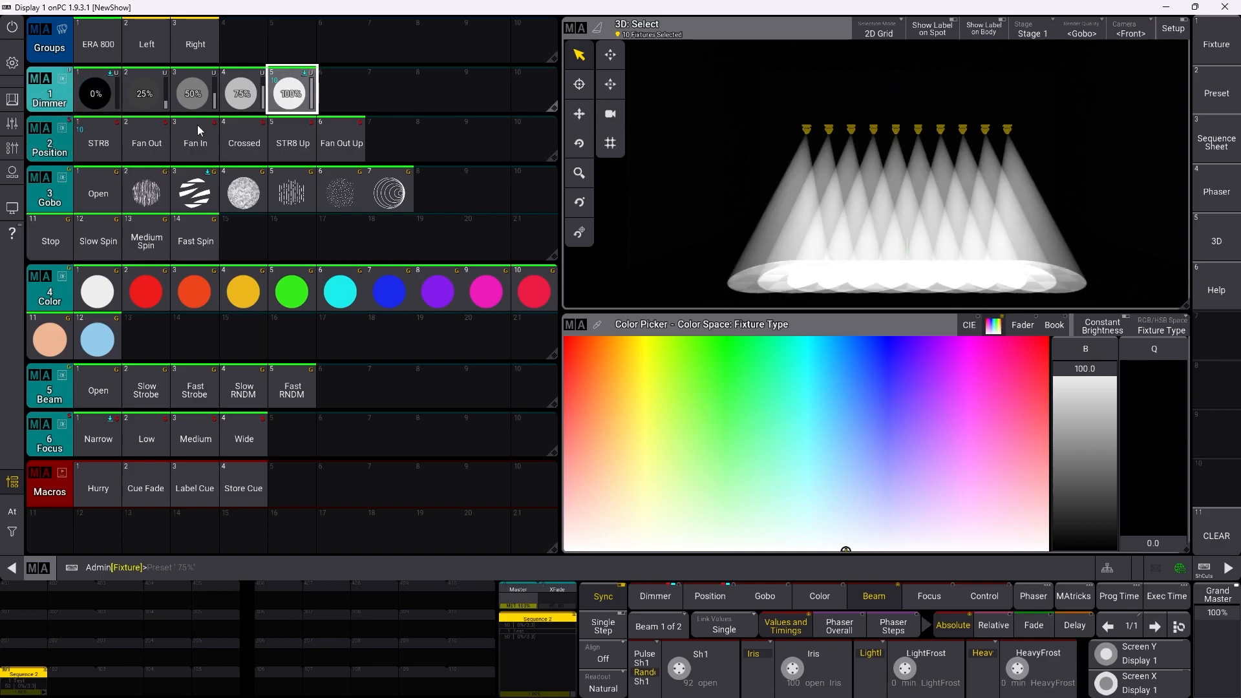
pyautogui.click(88, 143)
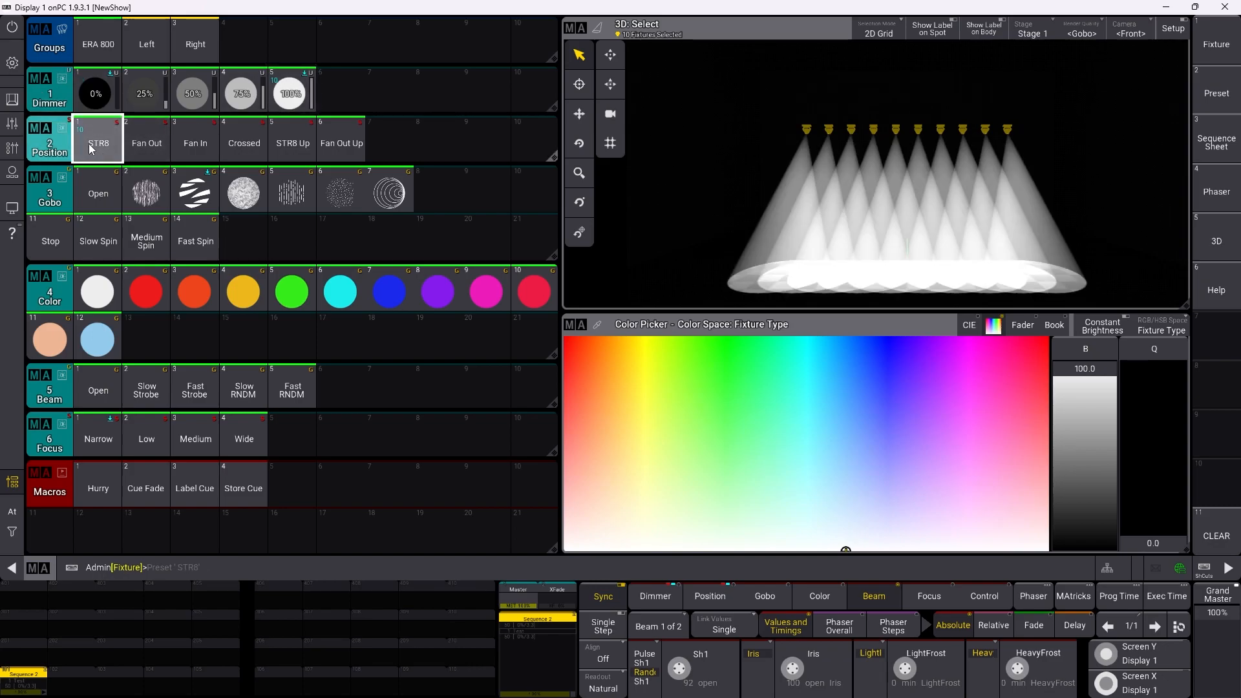
# Step: Give the selected fixtures the striped gobo preset 3 with Medium Spin, the cyan color preset and the Low focus preset
pyautogui.click(184, 195)
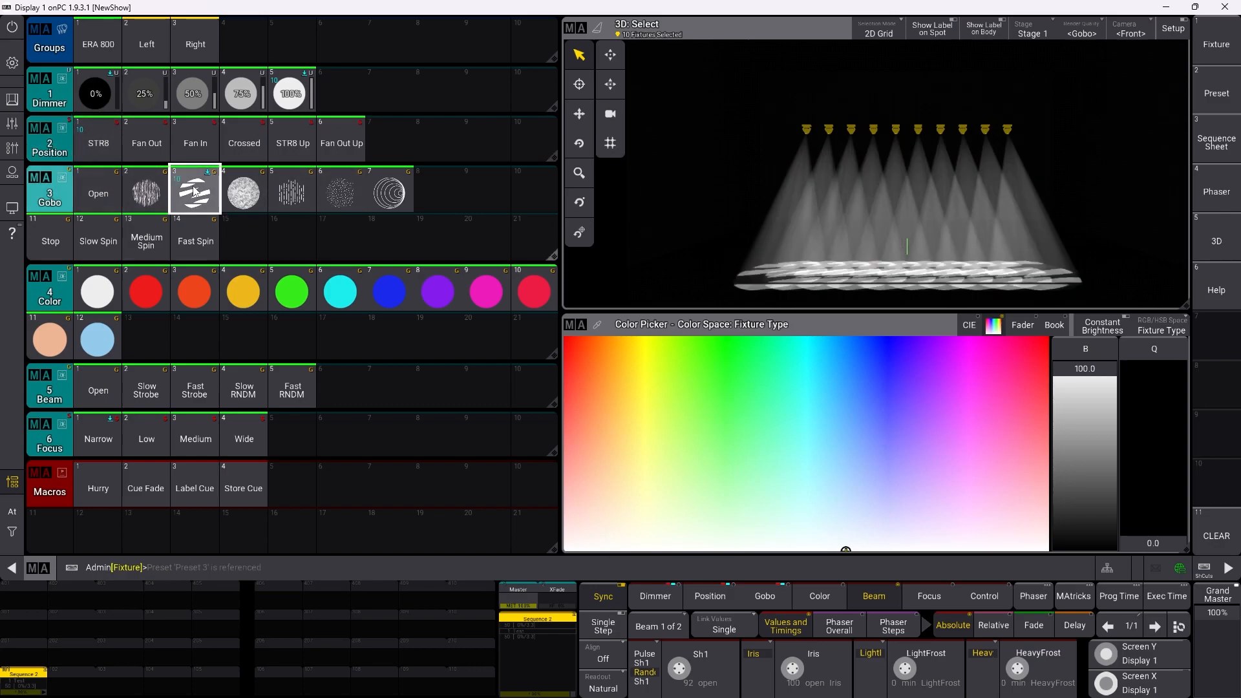
pyautogui.click(164, 243)
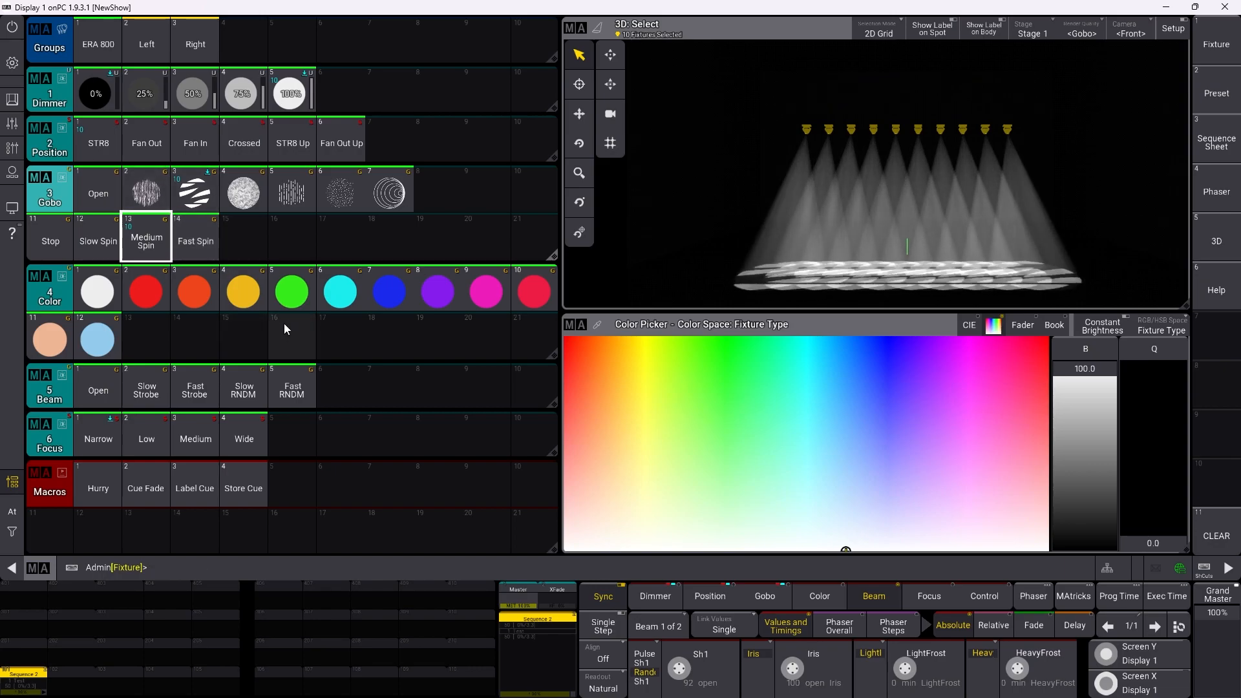
pyautogui.click(342, 294)
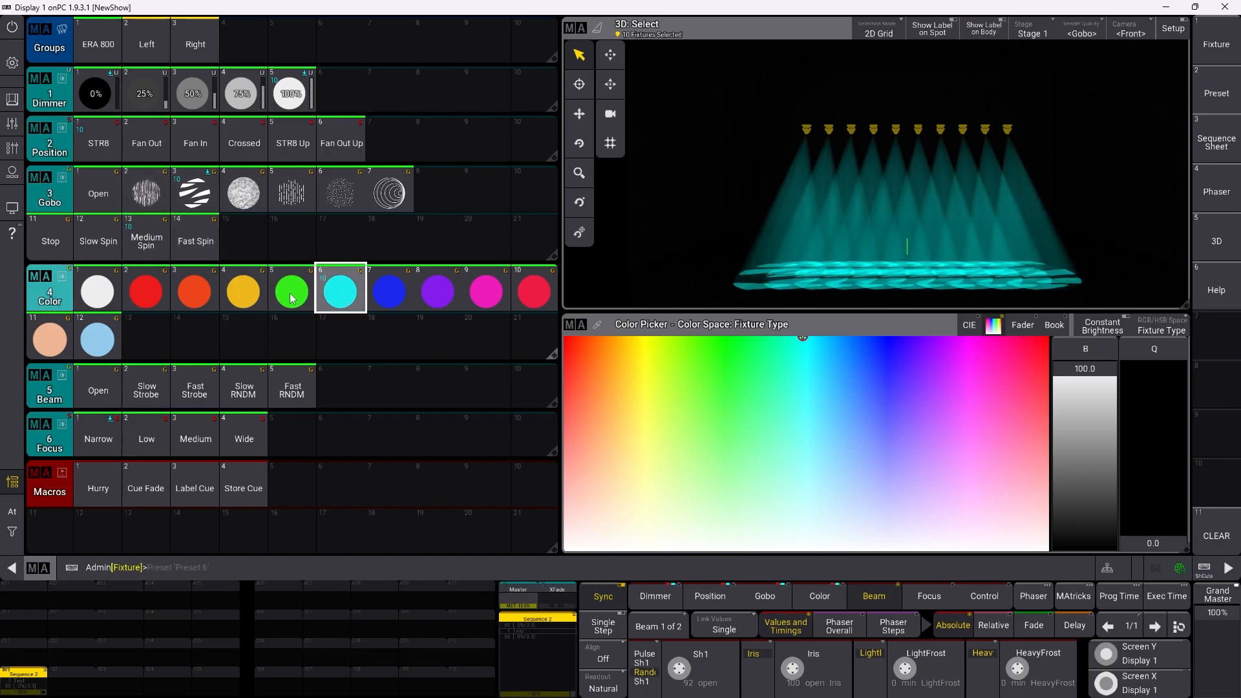
pyautogui.click(92, 393)
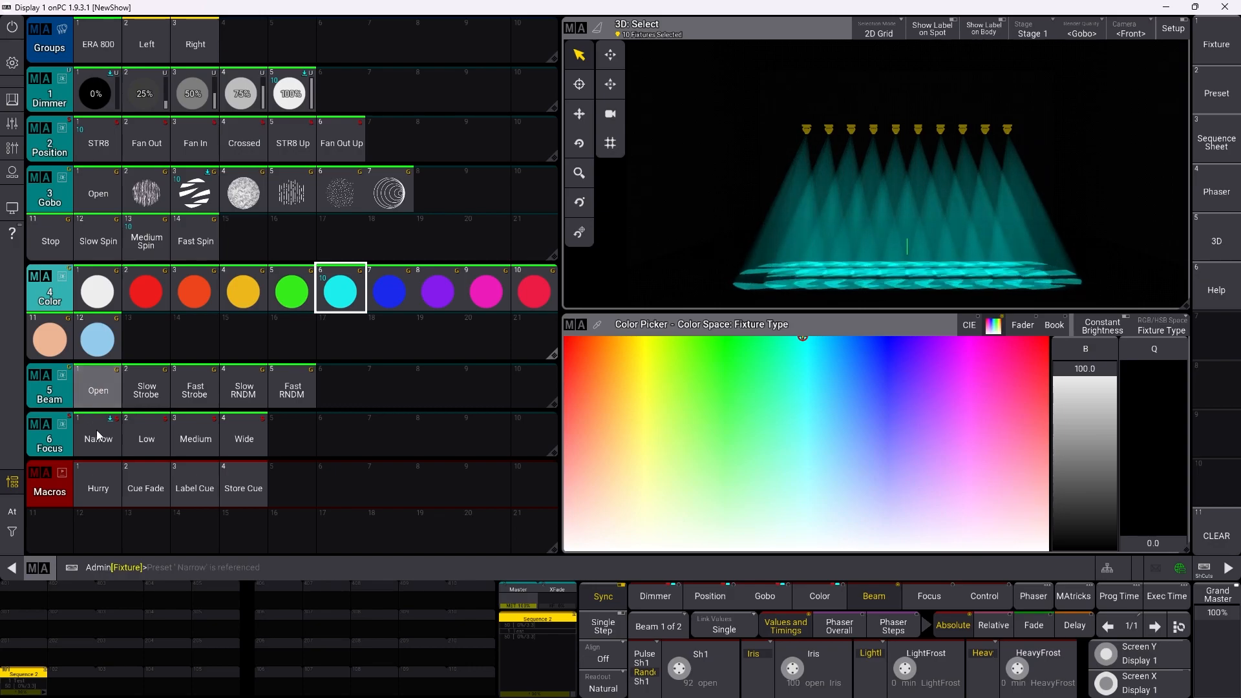
pyautogui.click(160, 440)
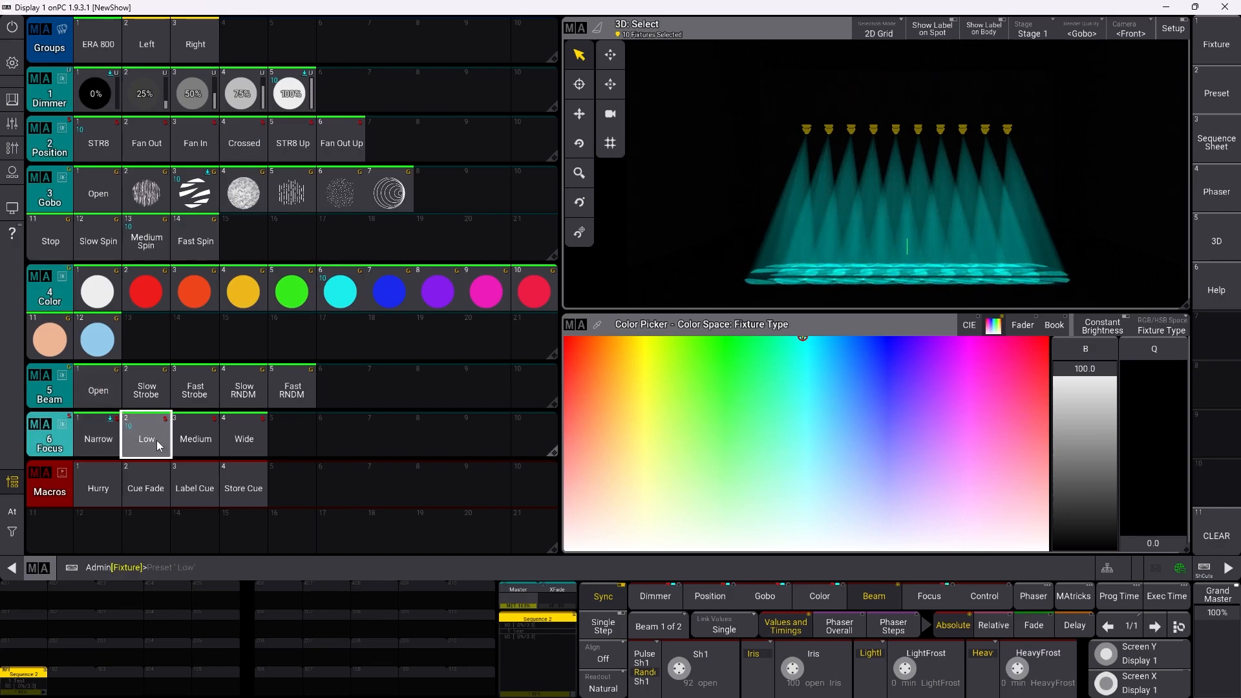
# Step: Apply the 0% dimmer preset and store the look on the empty executor beside Sequence 2
pyautogui.click(95, 95)
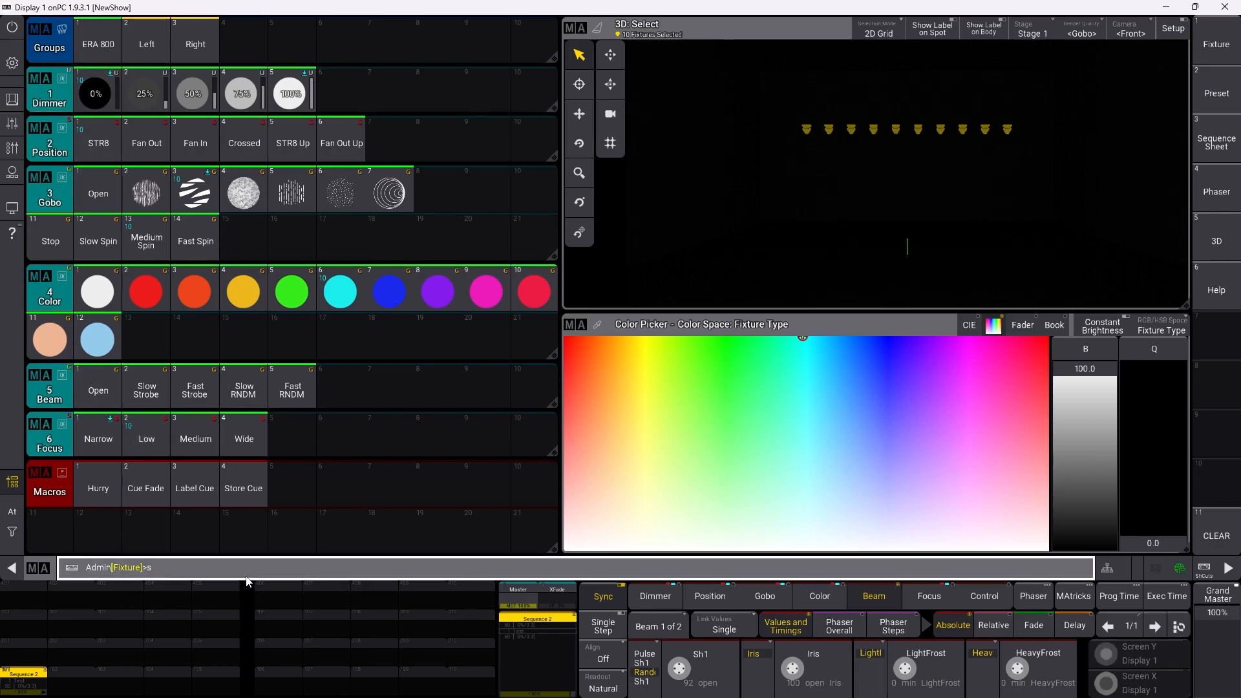
pyautogui.write('ore')
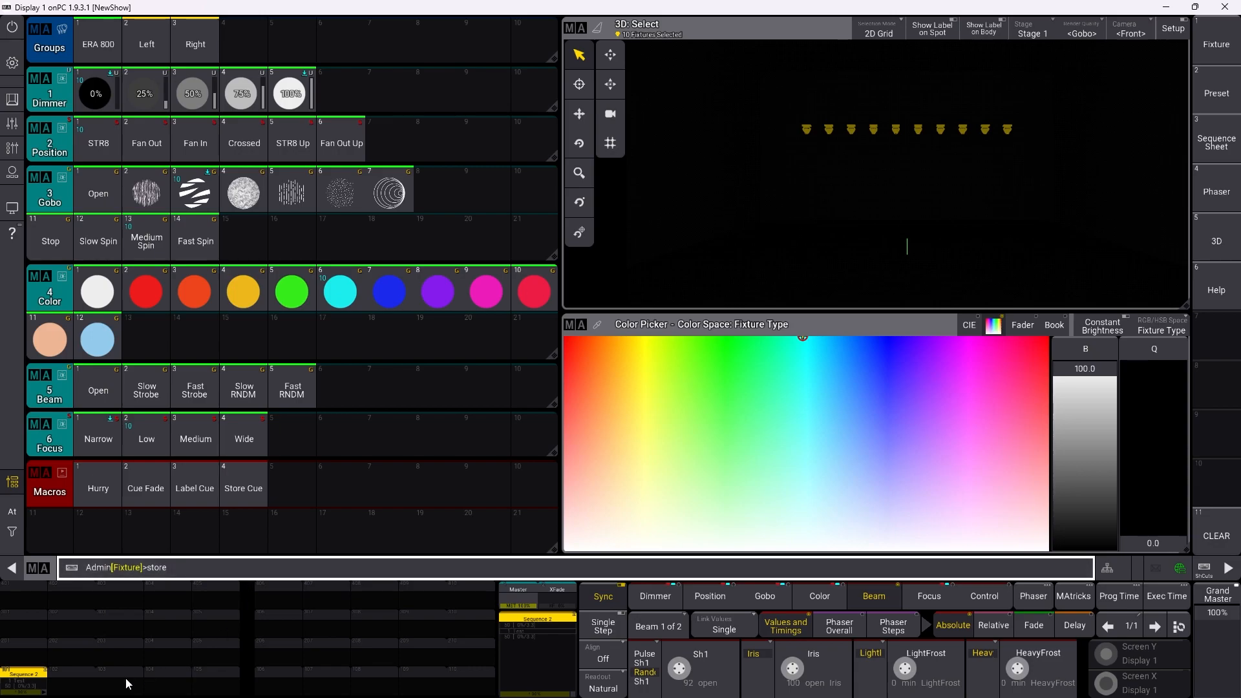
pyautogui.click(69, 677)
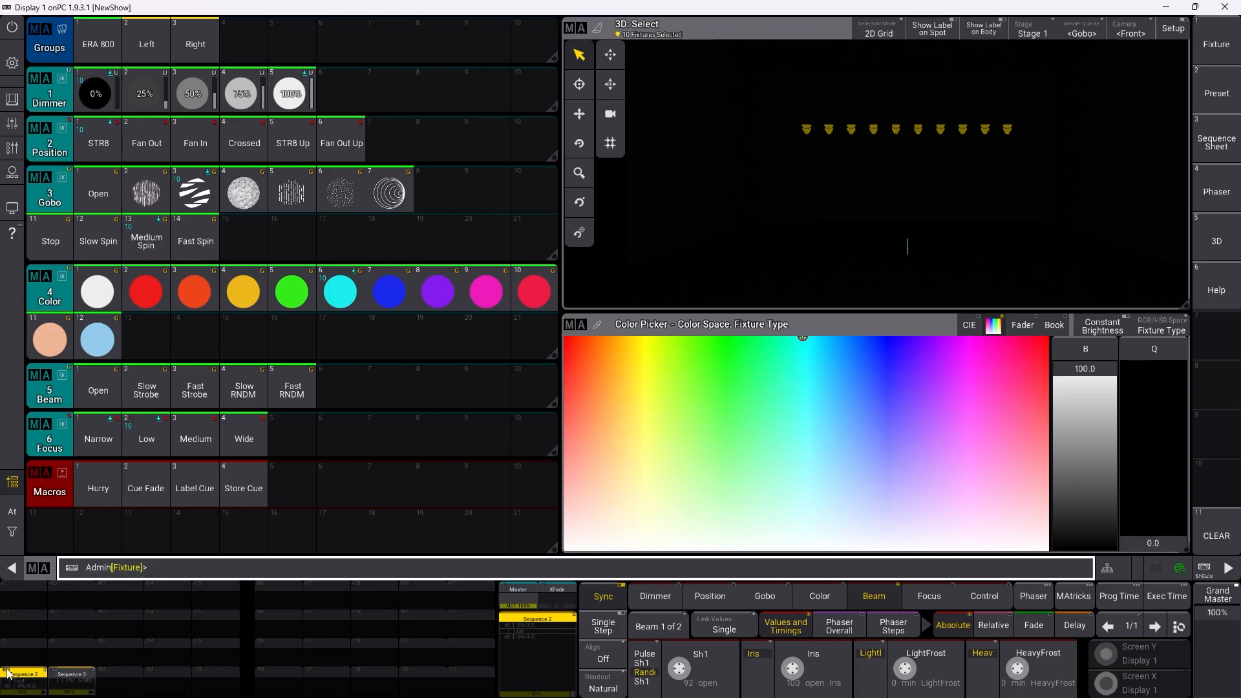
# Step: Select the newly stored sequence, enable the keyboard shortcuts and run the sequence's first cue
pyautogui.write('select')
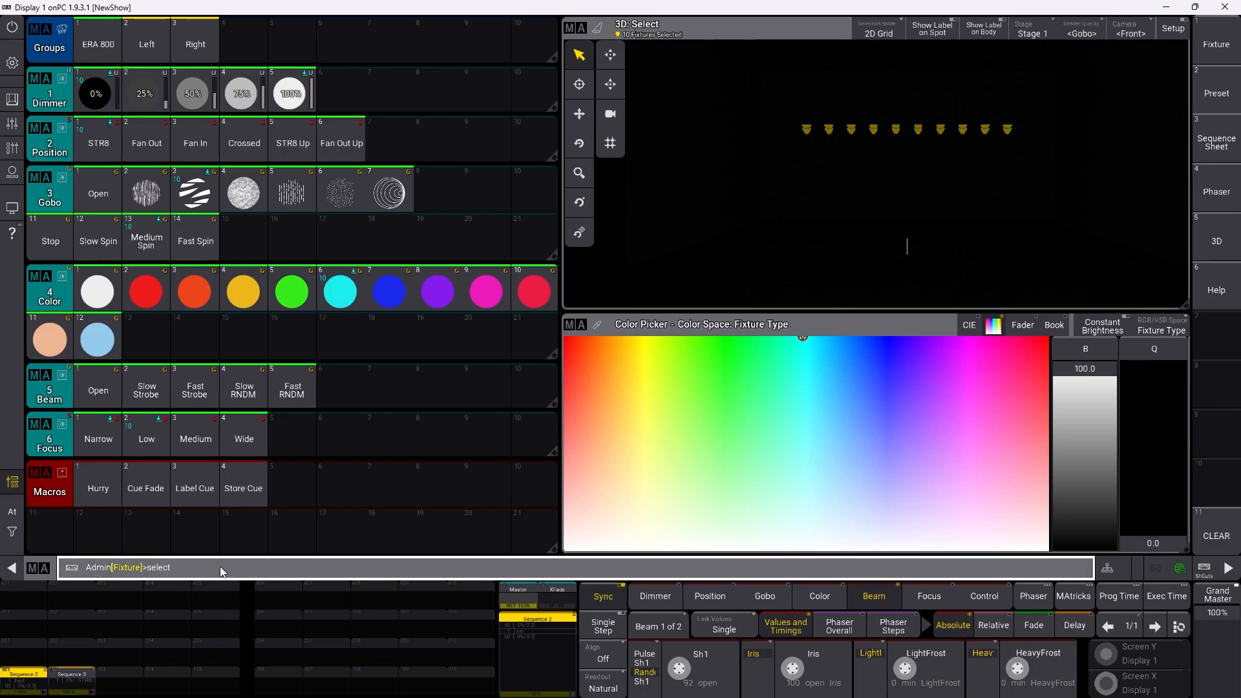
pyautogui.click(75, 676)
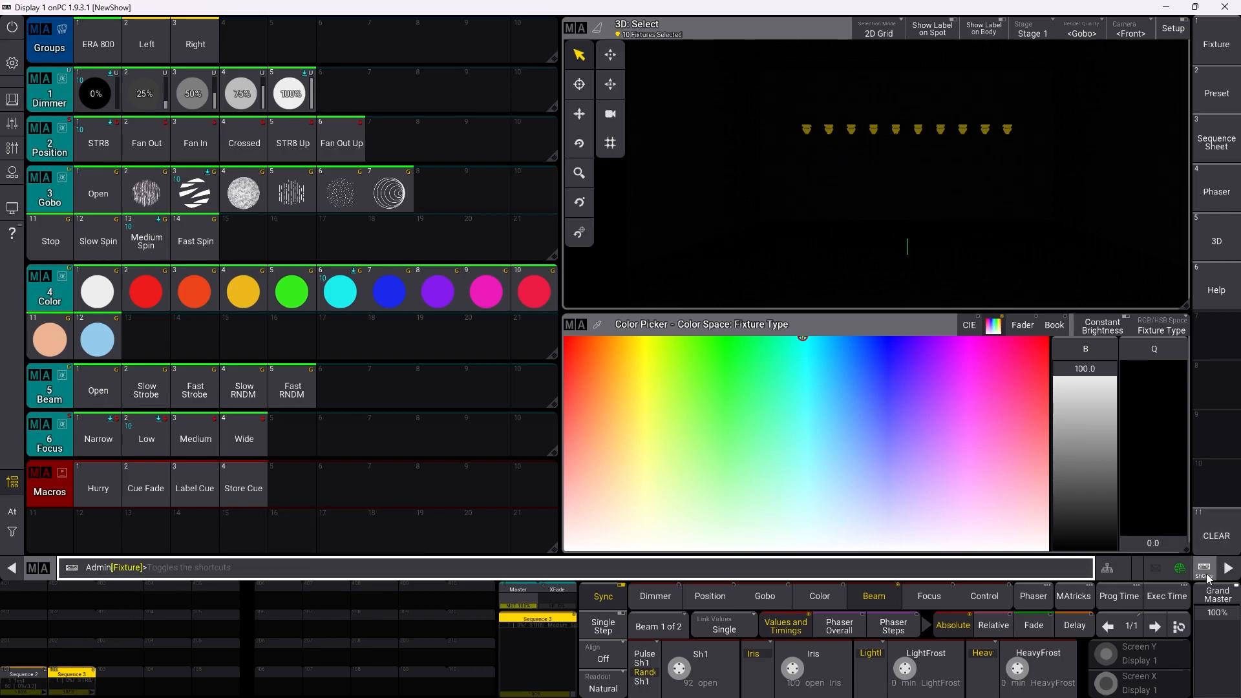
pyautogui.click(1206, 576)
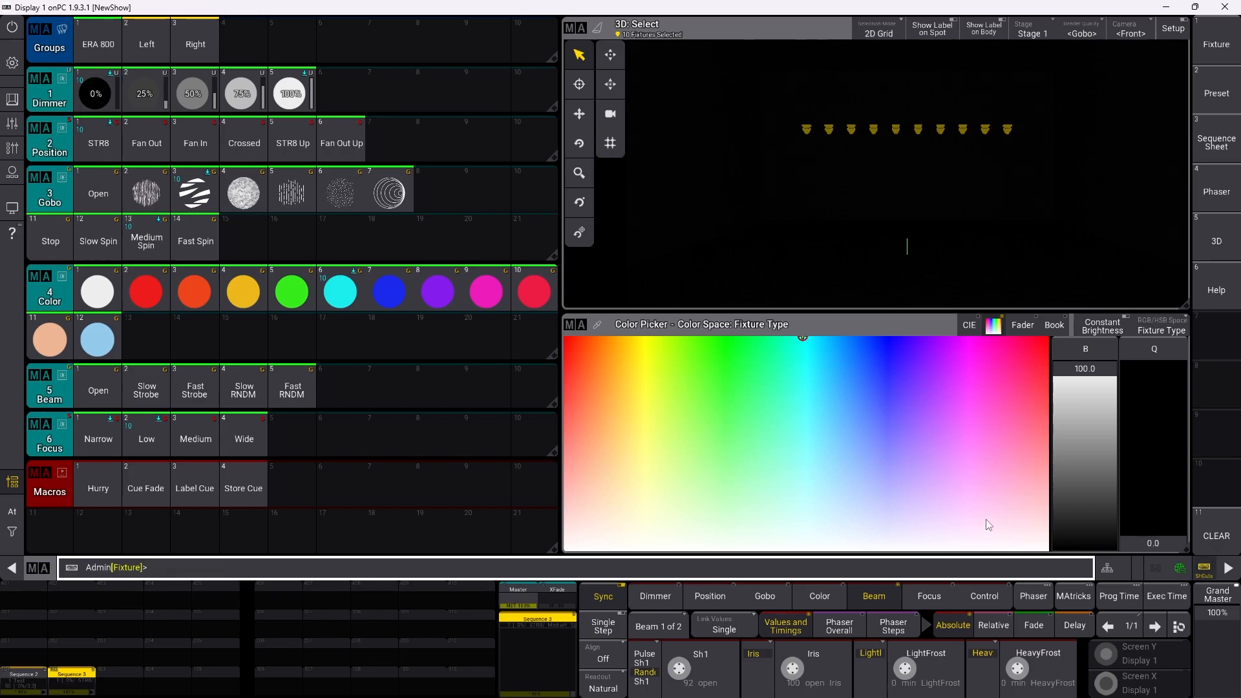
pyautogui.press('space')
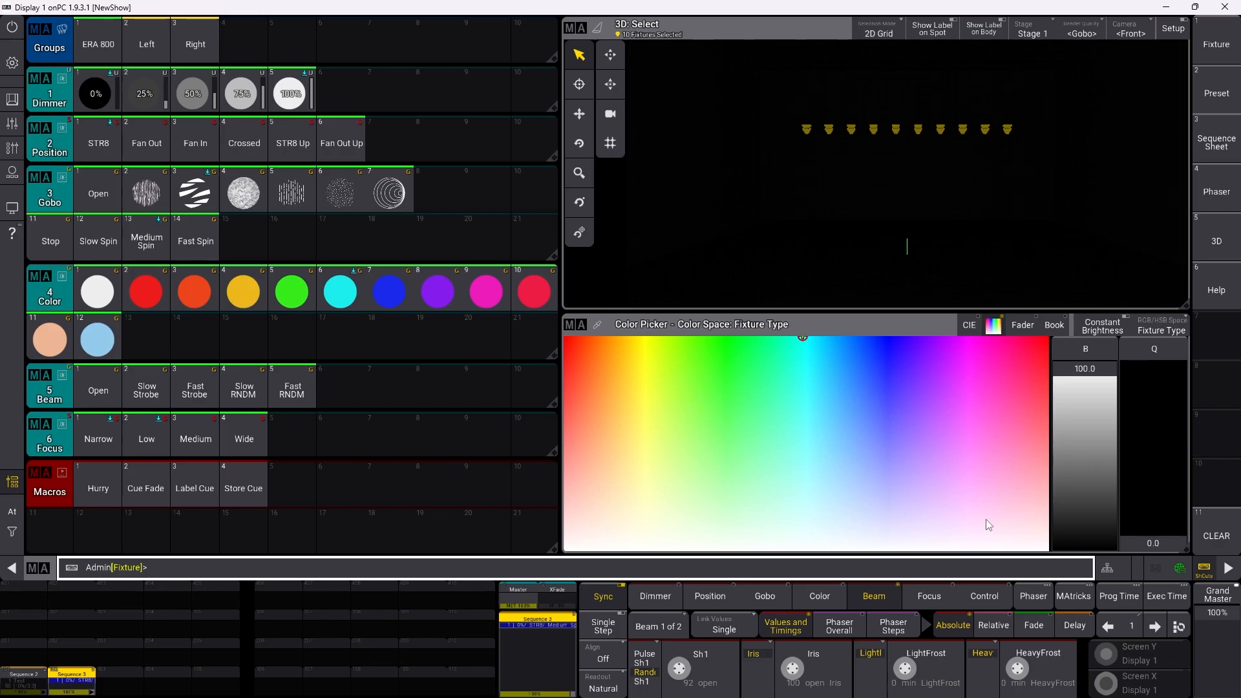
# Step: Use the cue macros to set the current cue's fade time to 3 and label the cue Start
pyautogui.click(144, 472)
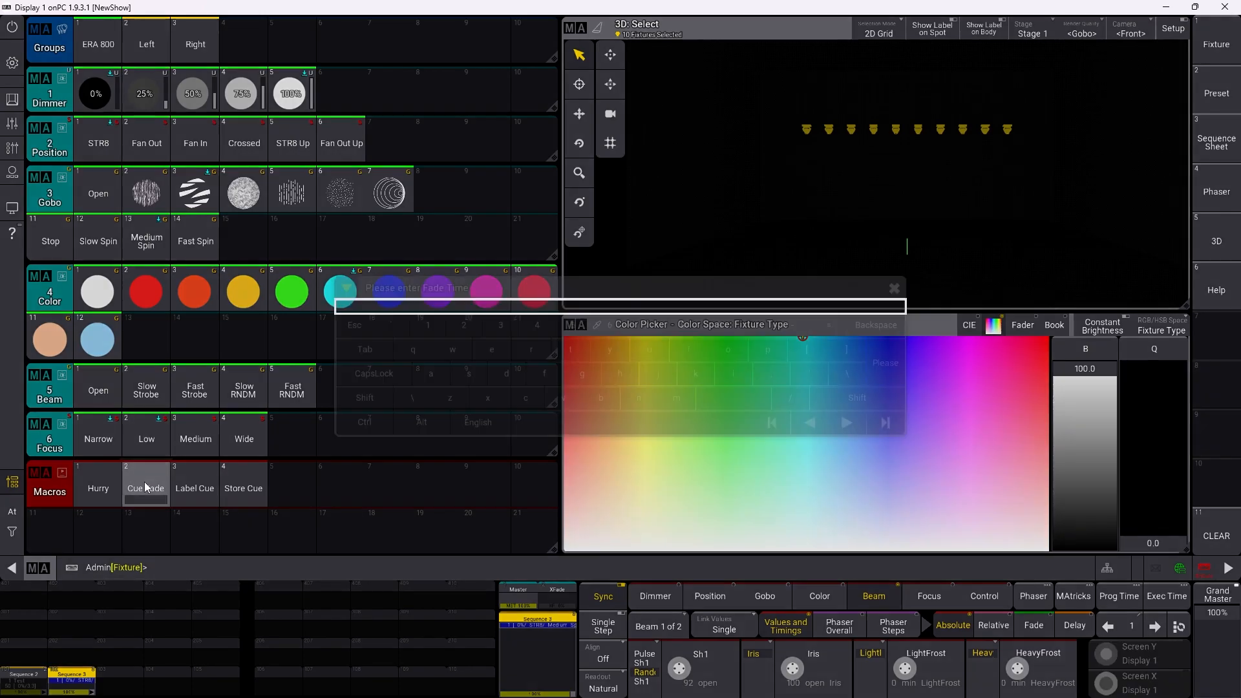
pyautogui.write('3')
pyautogui.press('Return')
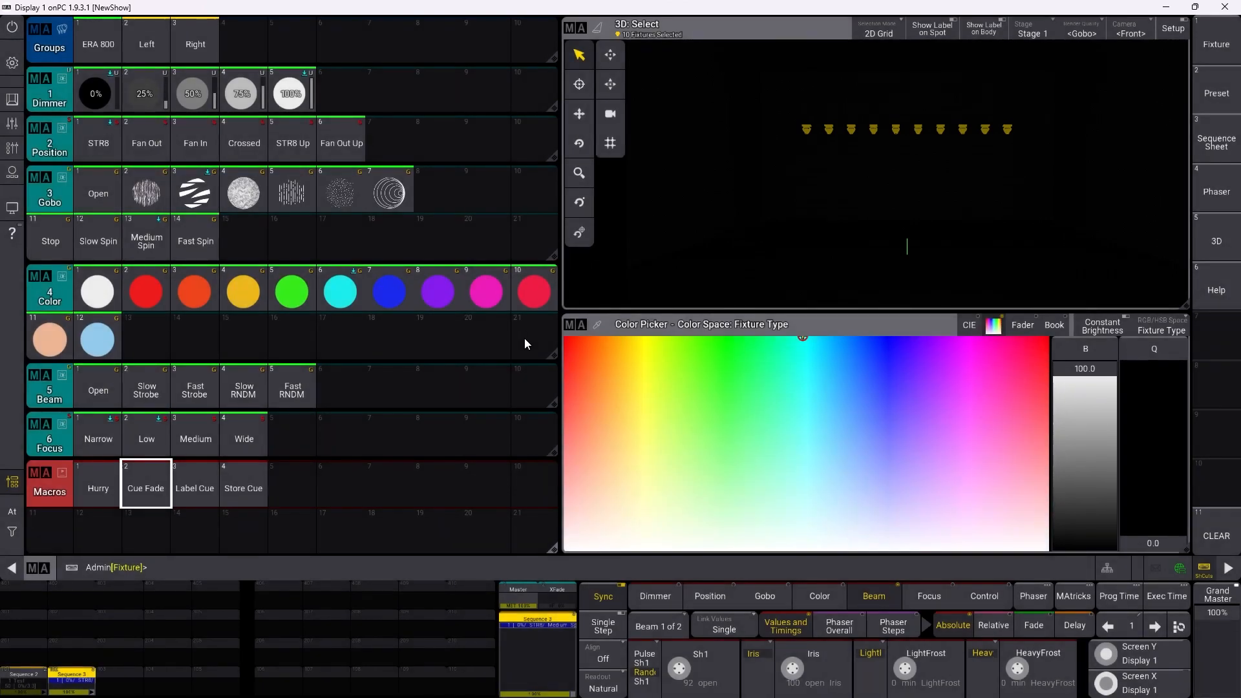
pyautogui.click(199, 482)
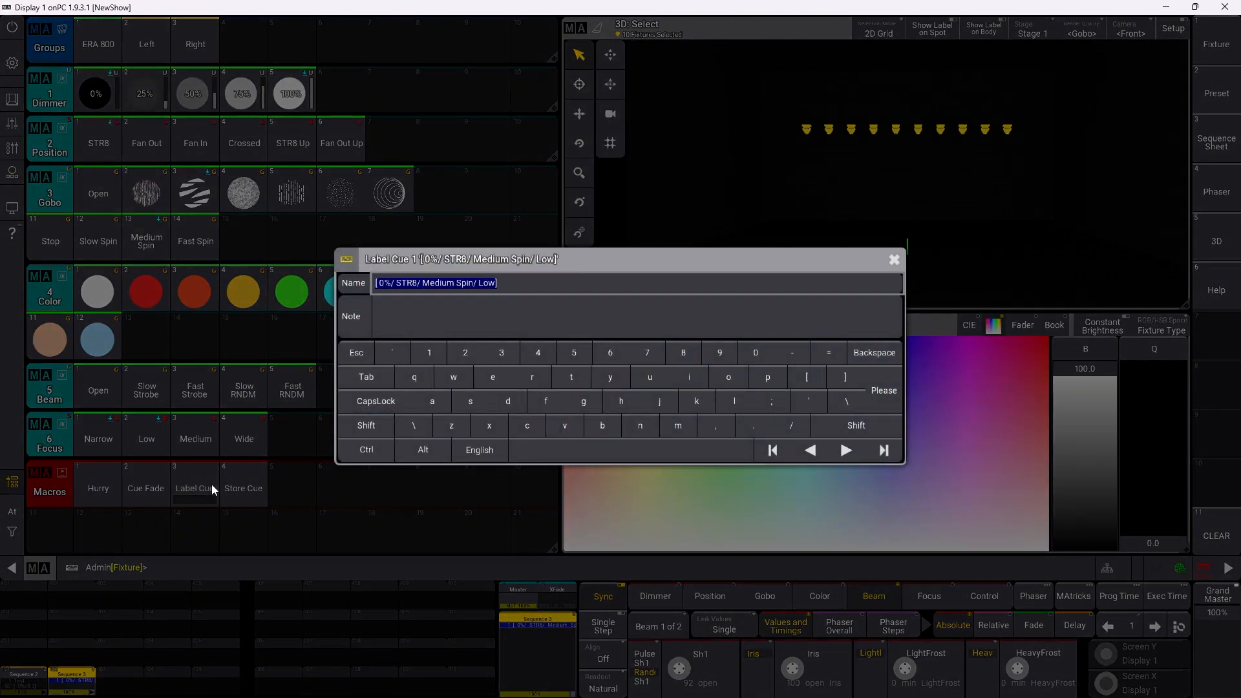
pyautogui.write('Start')
pyautogui.press('Return')
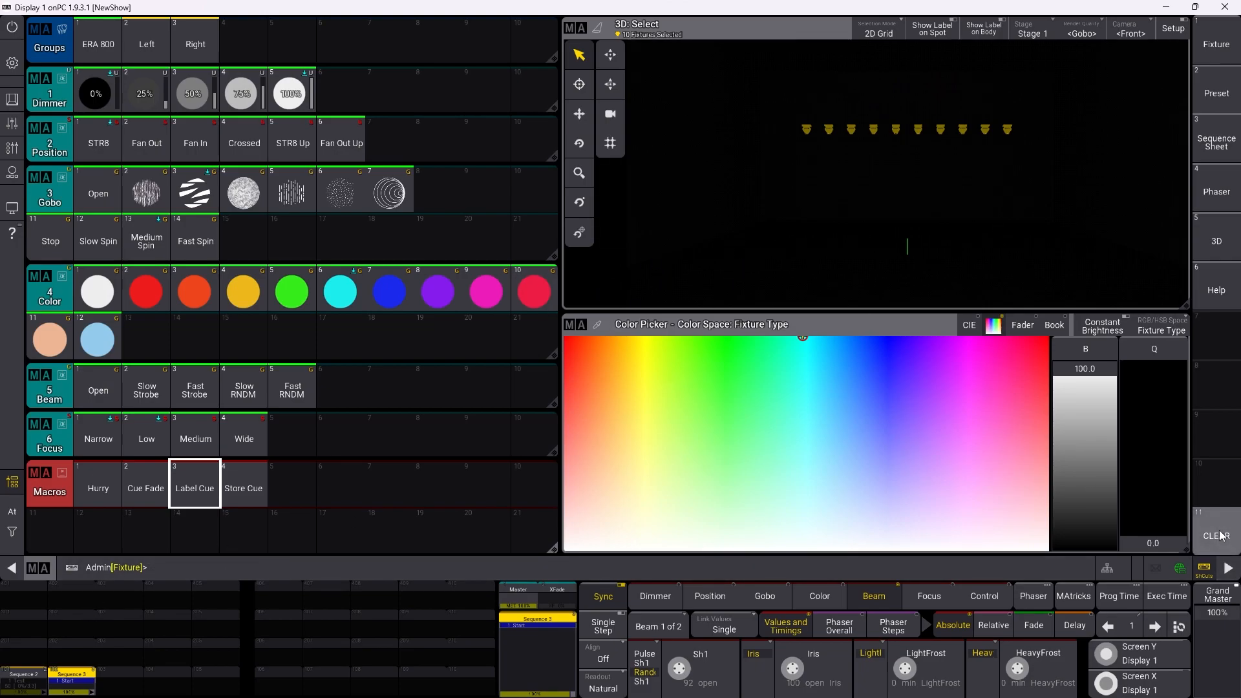
# Step: Recall the empty CLEAR view and add a Sequence Sheet window that fills the display
pyautogui.click(1219, 536)
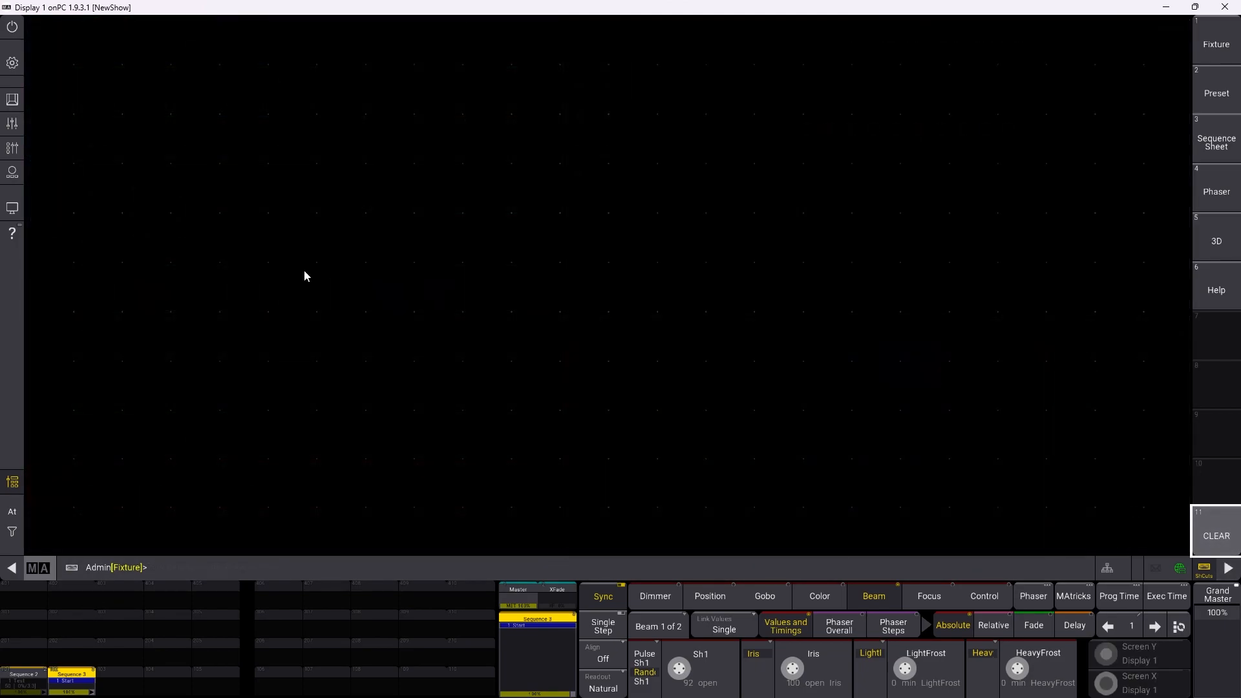
pyautogui.click(36, 23)
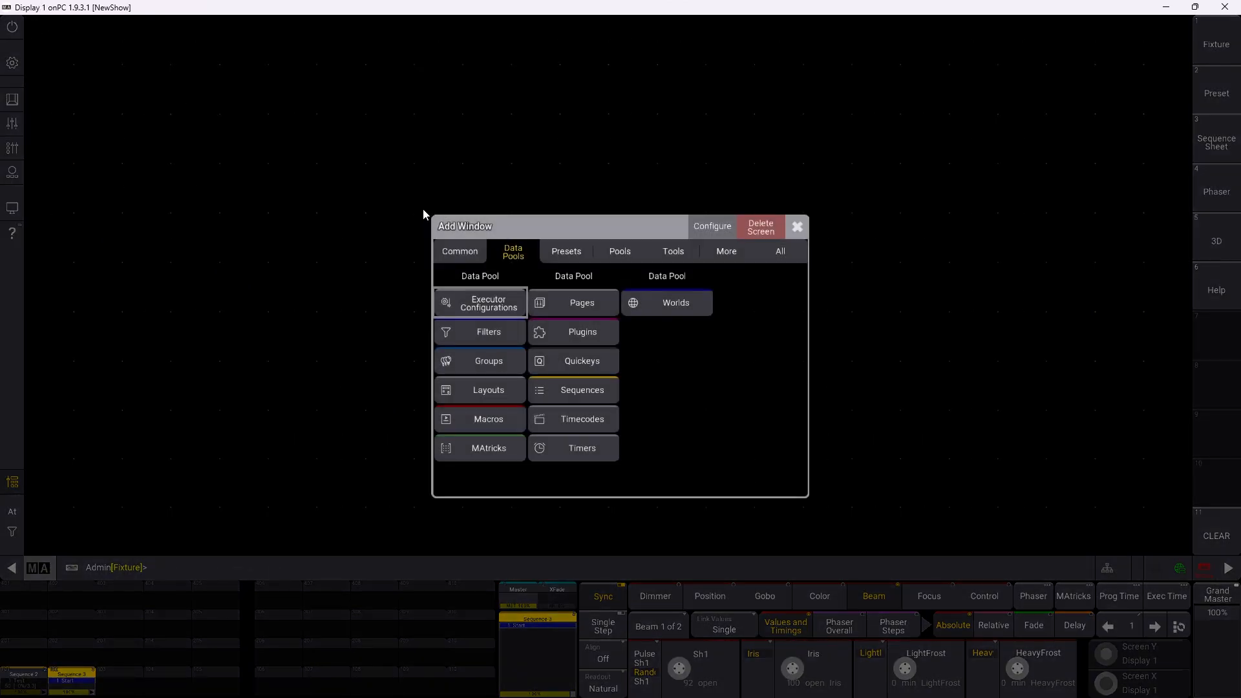
pyautogui.click(461, 254)
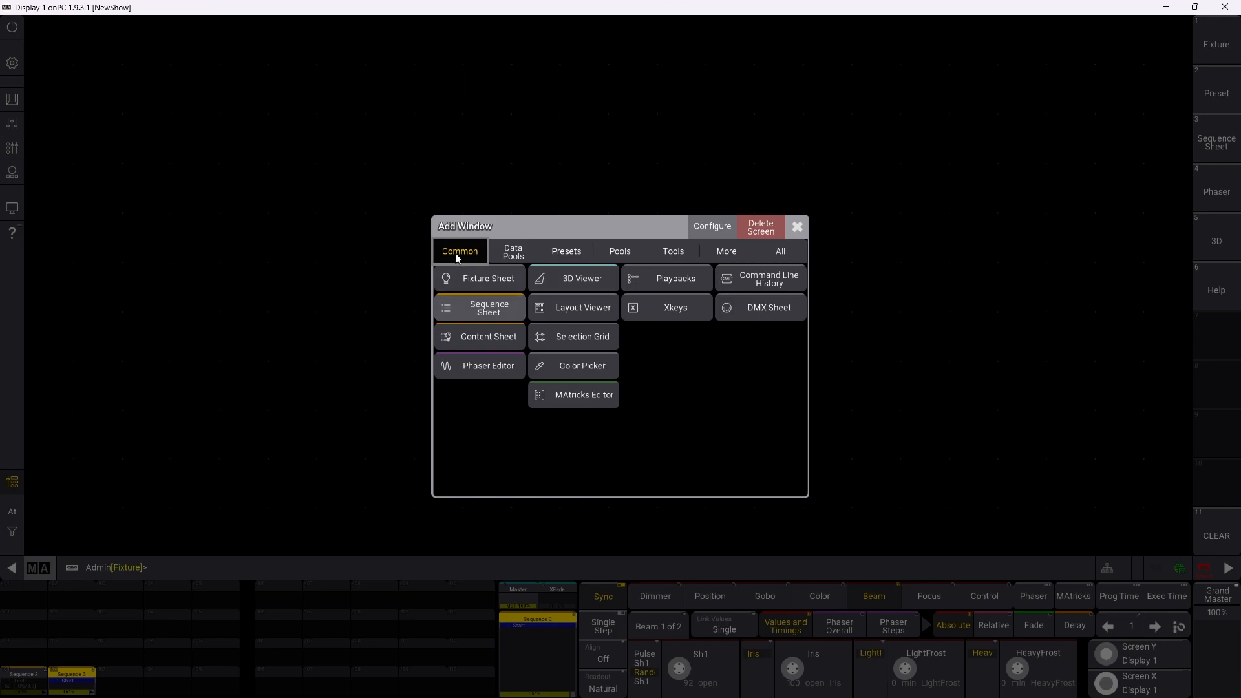
pyautogui.click(488, 308)
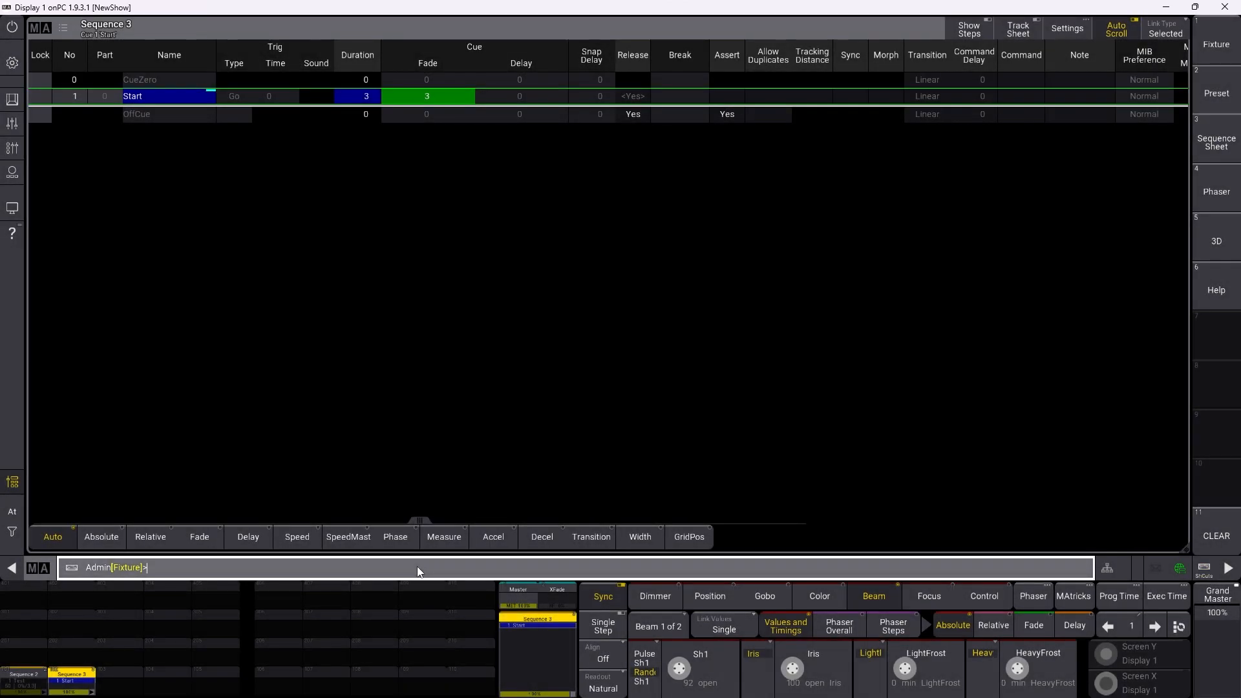
# Step: Store the sequence sheet layout on the seventh view button with the label Cuelist and only Internal 1 included
pyautogui.click(417, 568)
pyautogui.write('store')
pyautogui.click(1215, 352)
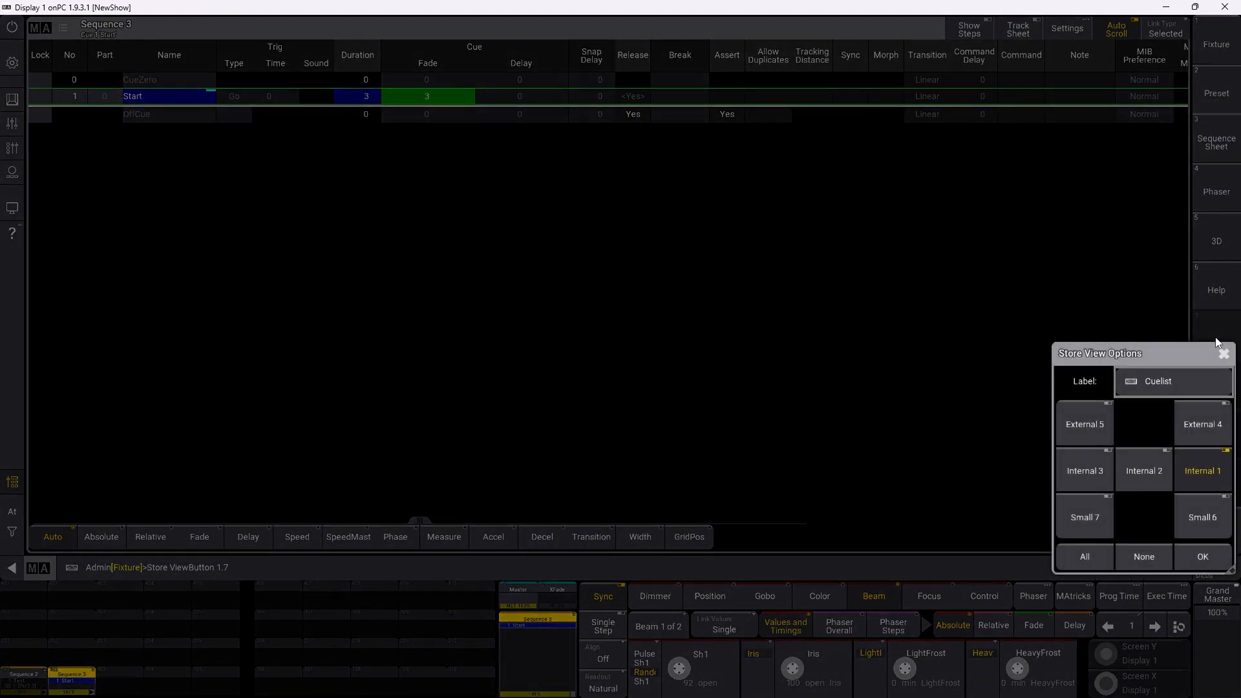
pyautogui.click(1216, 340)
# Step: Return to the Preset view and set the ERA 800 group to 100% dimmer, Fan Out Up position and red
pyautogui.click(1212, 102)
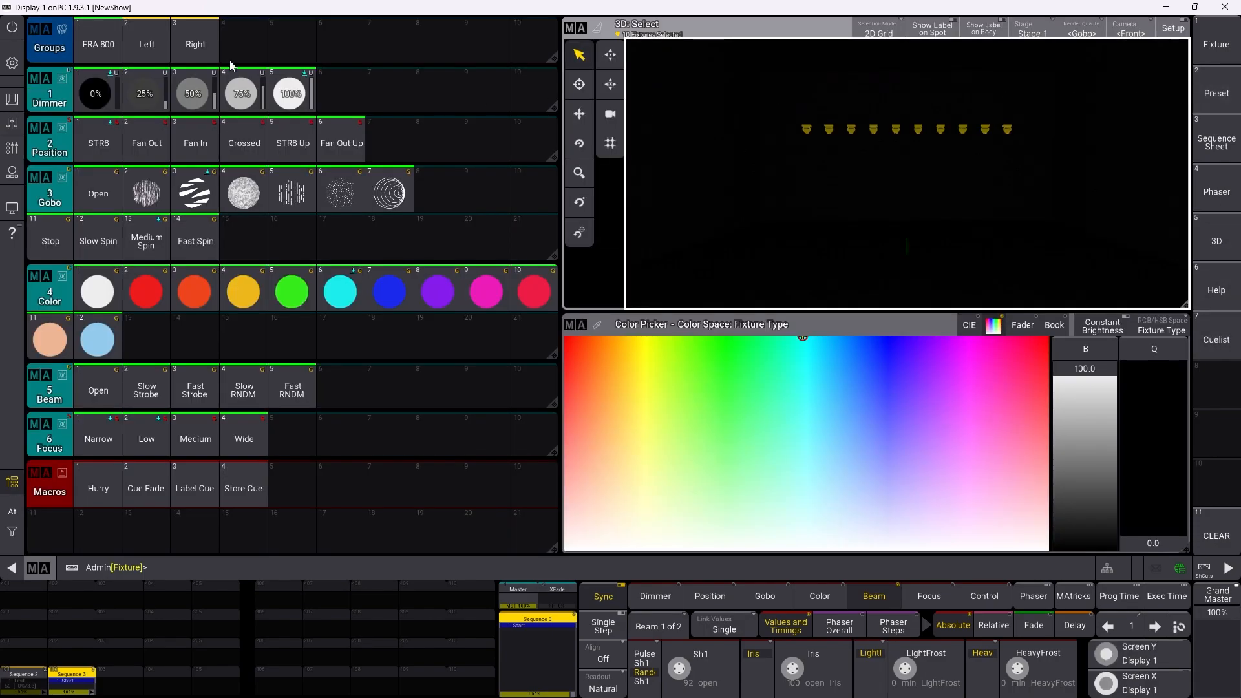
pyautogui.click(78, 45)
pyautogui.click(292, 93)
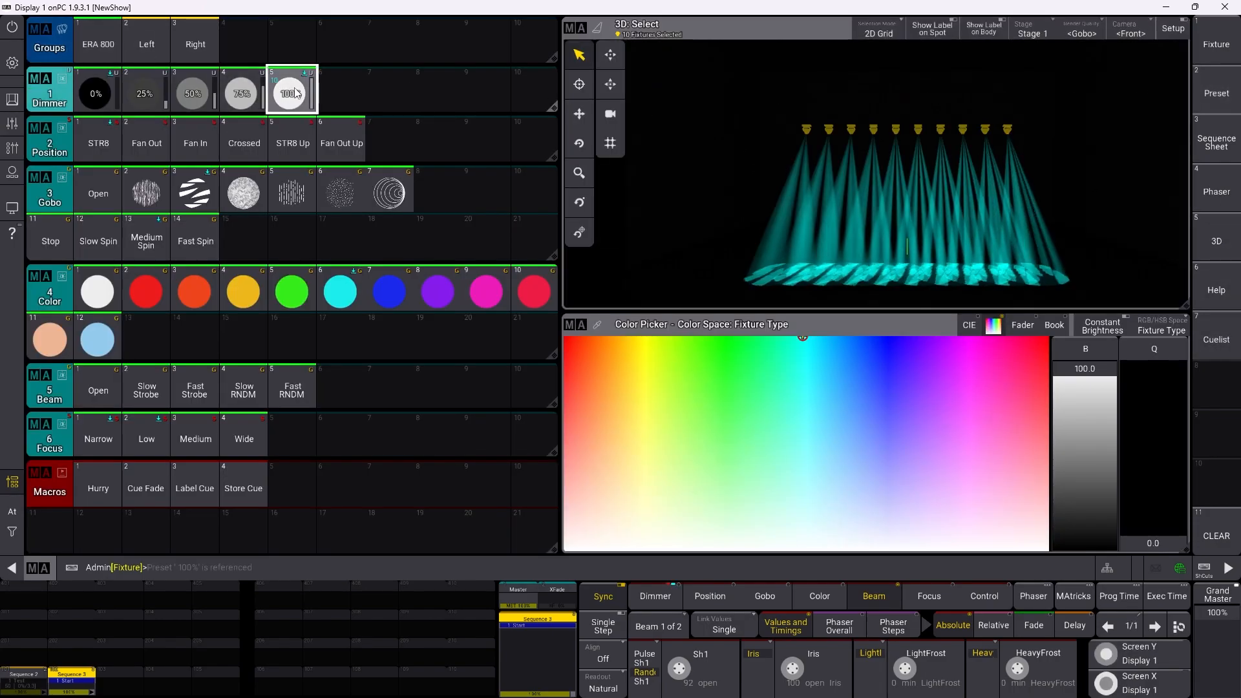
pyautogui.click(296, 148)
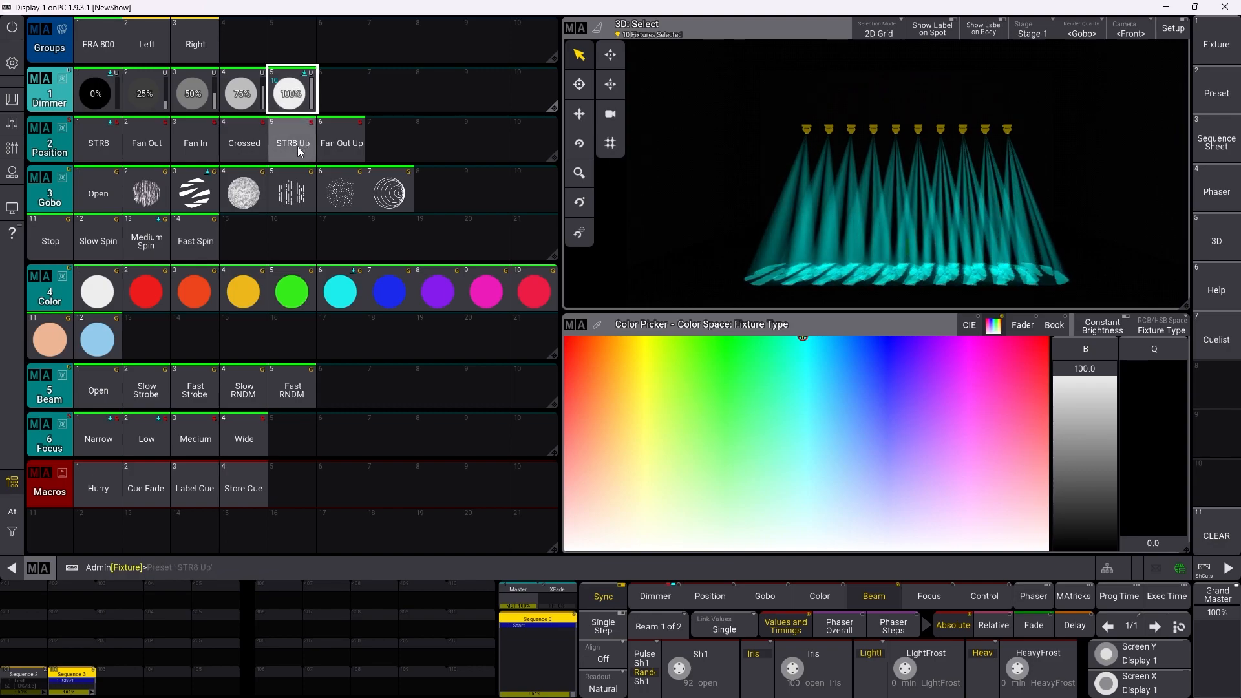
pyautogui.click(344, 142)
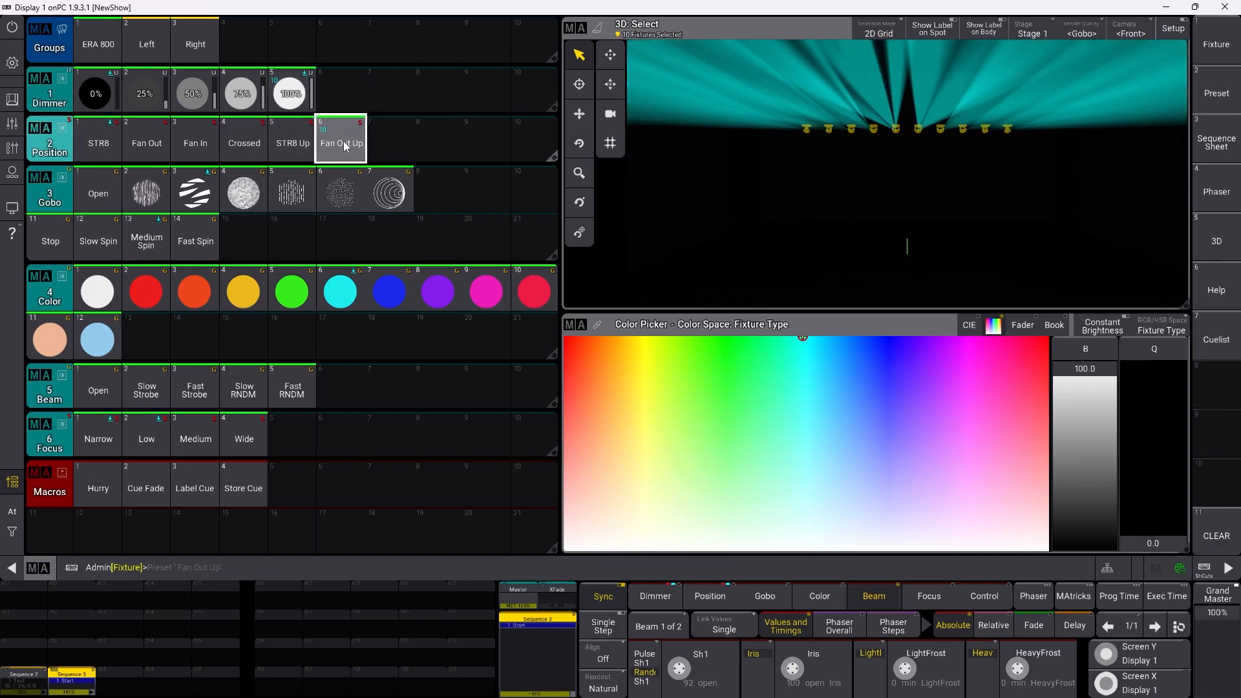
pyautogui.click(118, 291)
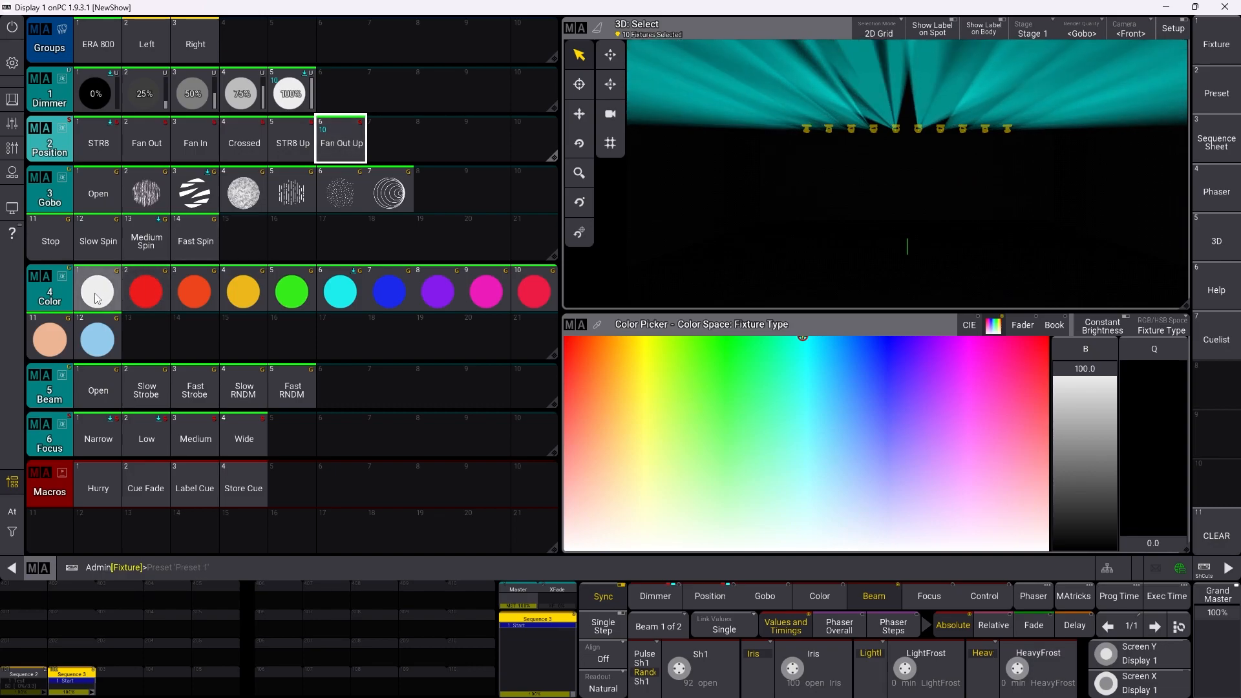
pyautogui.click(141, 285)
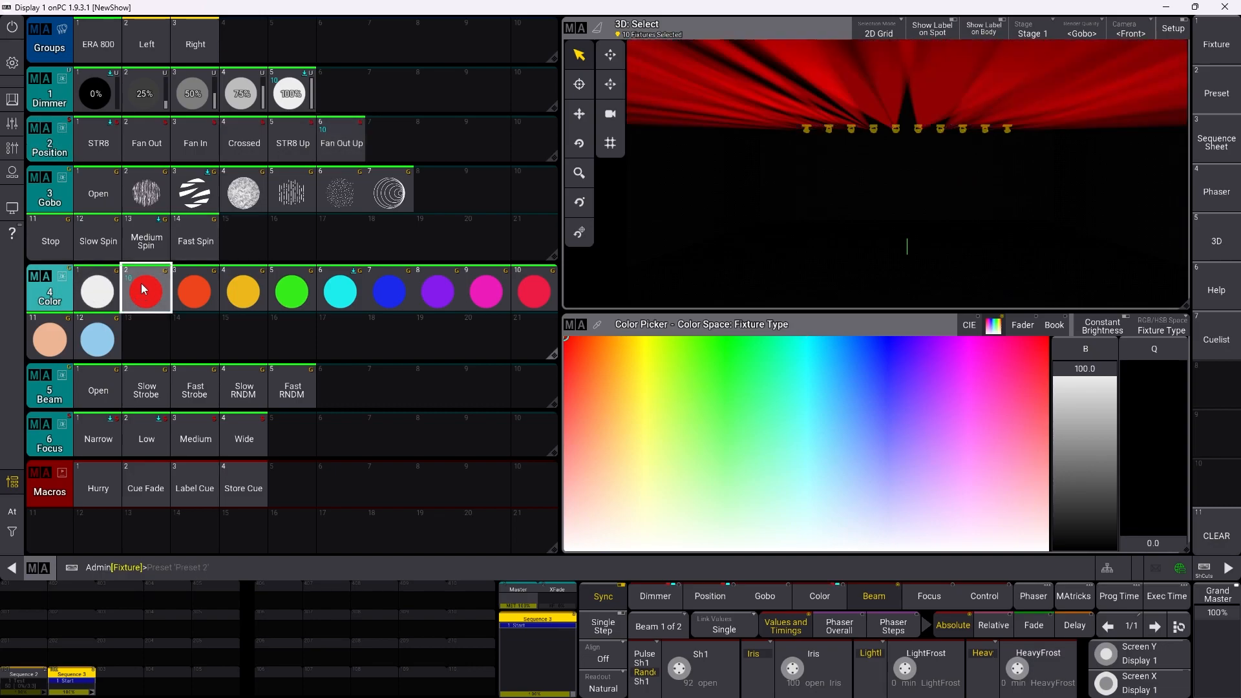
# Step: Apply the Wide focus preset to the ERA 800 fixtures and store the look as cue 2 with the Store Cue macro
pyautogui.click(179, 249)
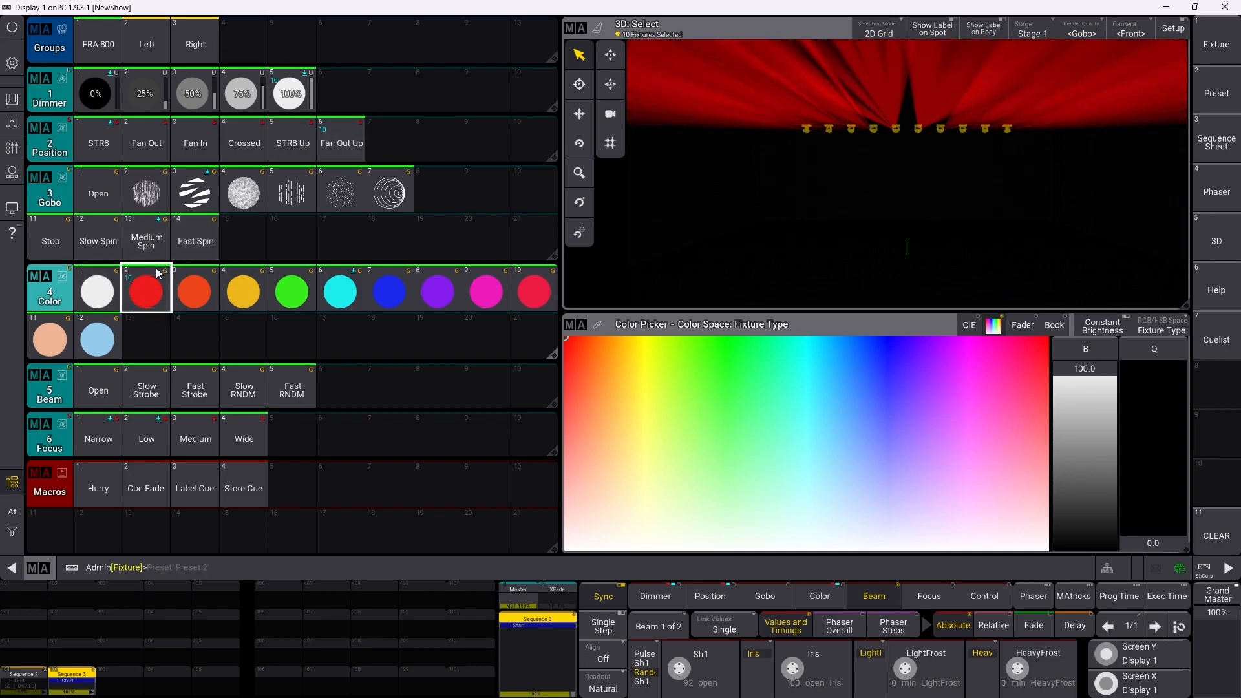
pyautogui.click(240, 443)
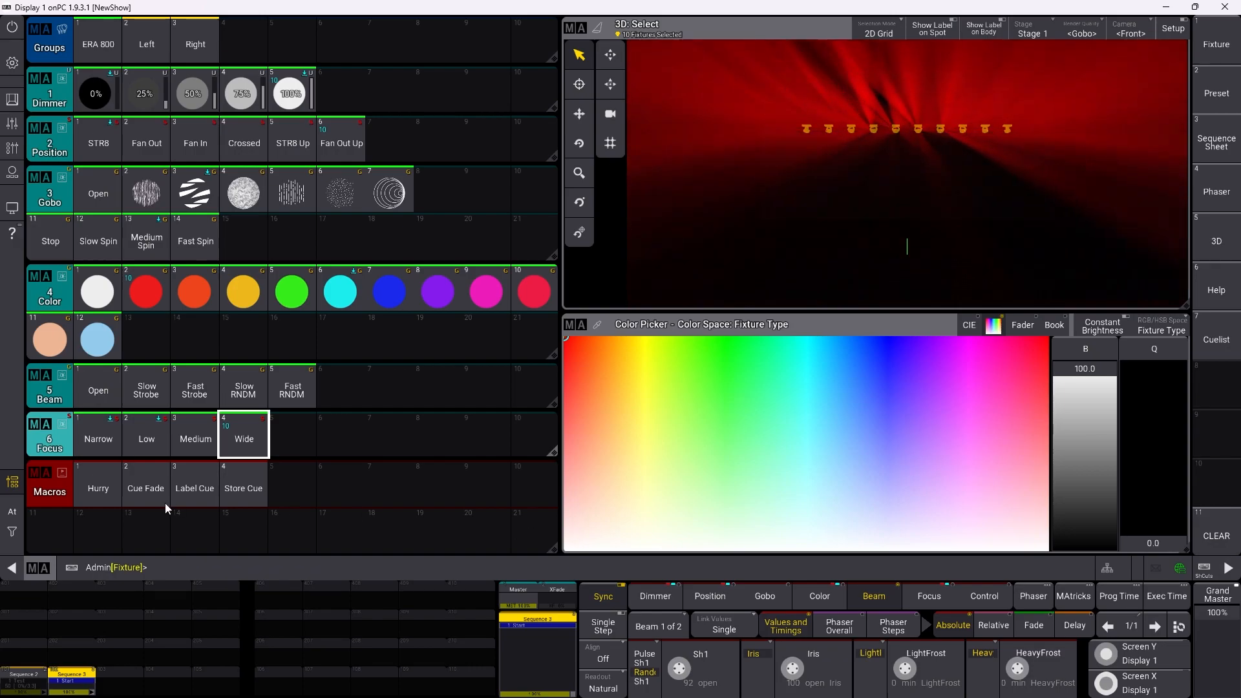
pyautogui.click(245, 488)
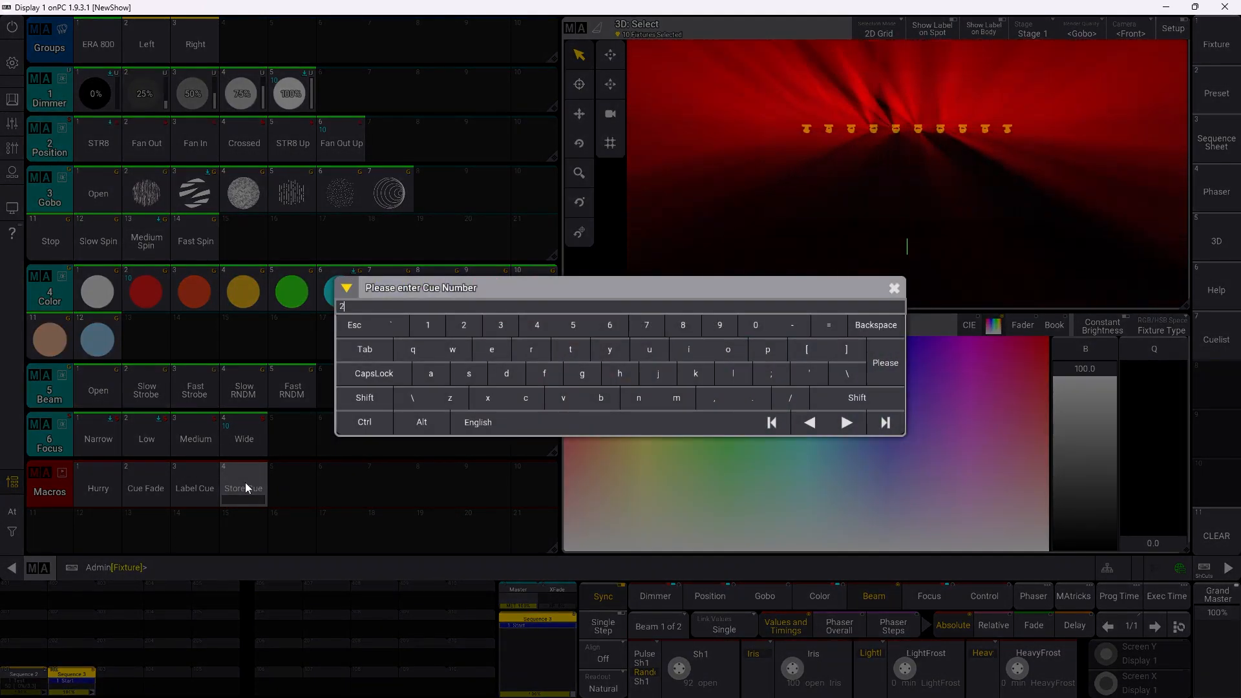
pyautogui.press('Return')
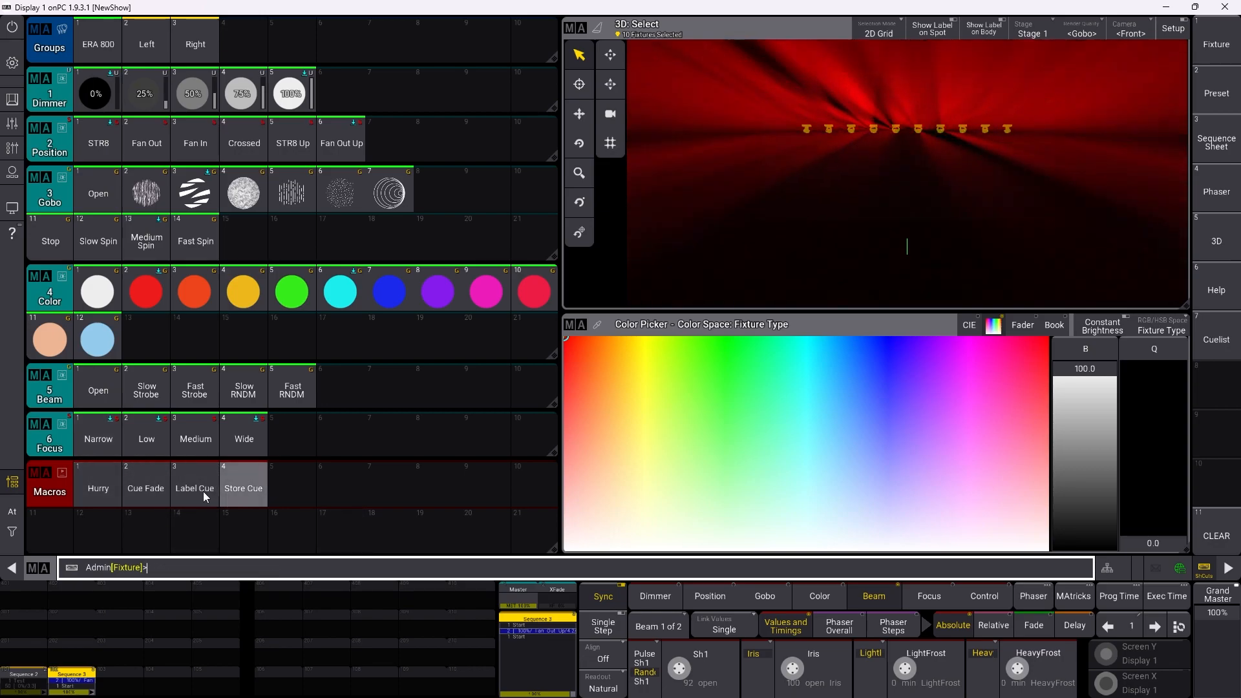
# Step: Use the cue macros to set cue 2's fade time to 5 and label the cue Fan Up To Red
pyautogui.click(153, 489)
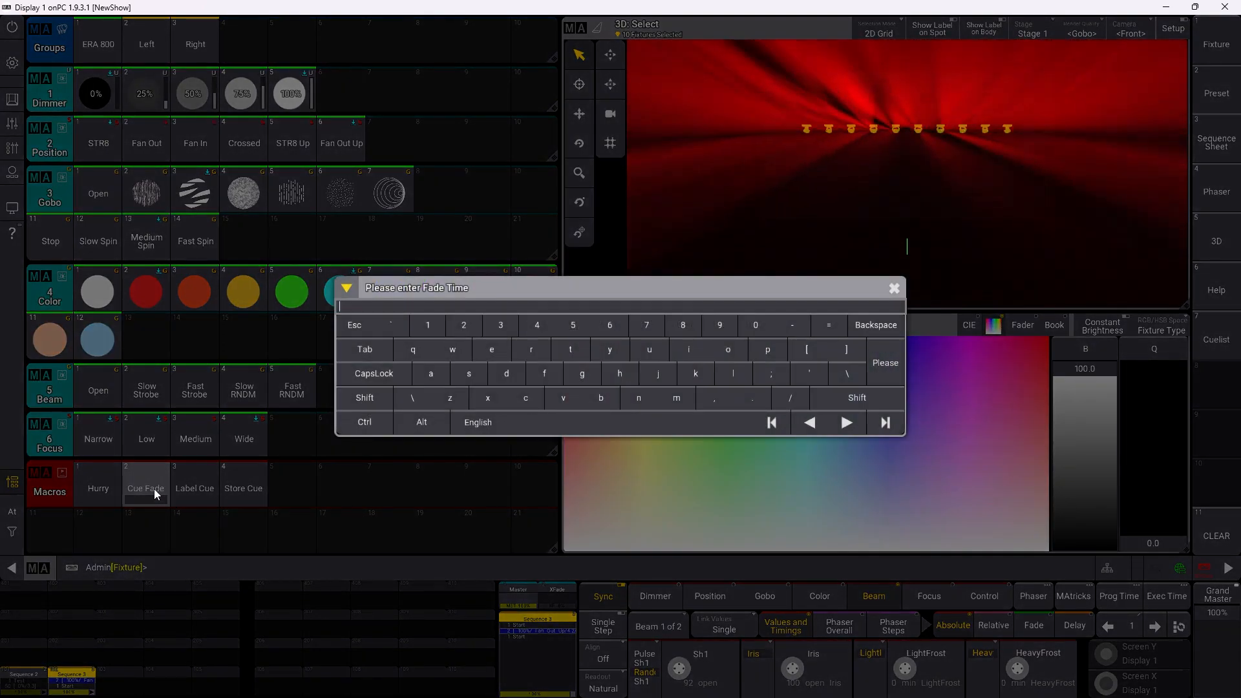
pyautogui.press('Return')
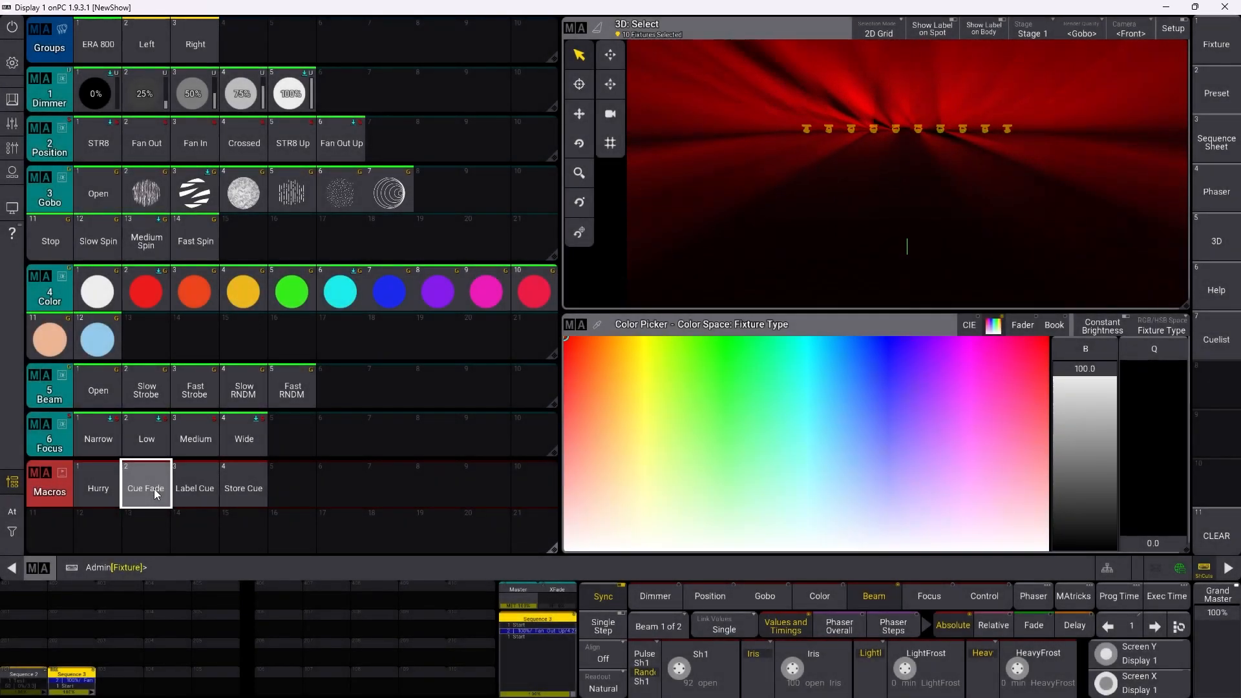
pyautogui.click(203, 487)
pyautogui.write('Fan Up To Red')
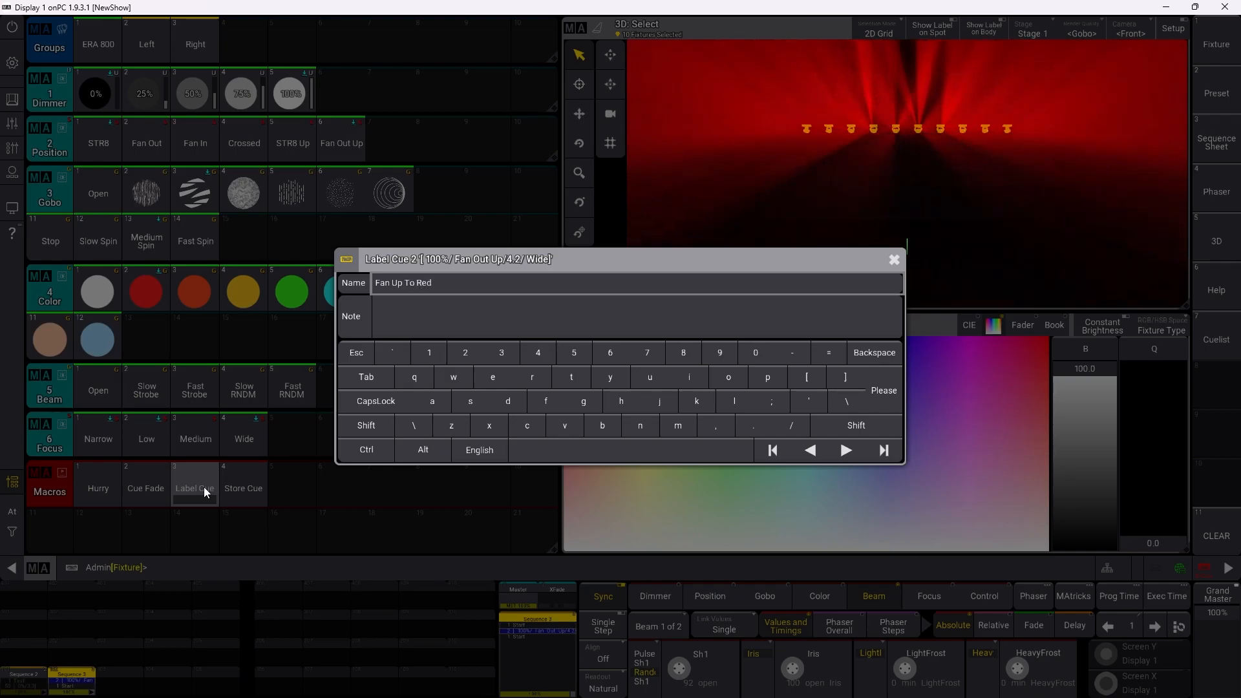
pyautogui.press('Return')
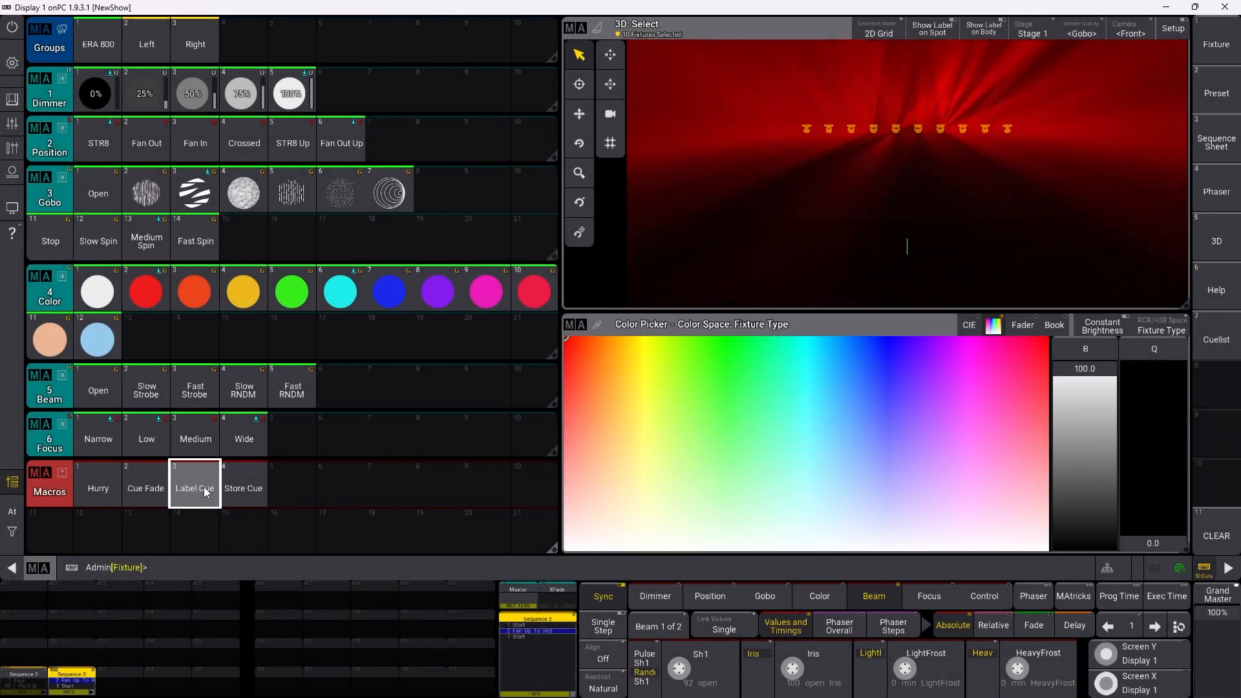
# Step: Clear the programmer and play the sequence's cues, checking them in the Cuelist and 3D views
pyautogui.click(12, 523)
pyautogui.click(150, 537)
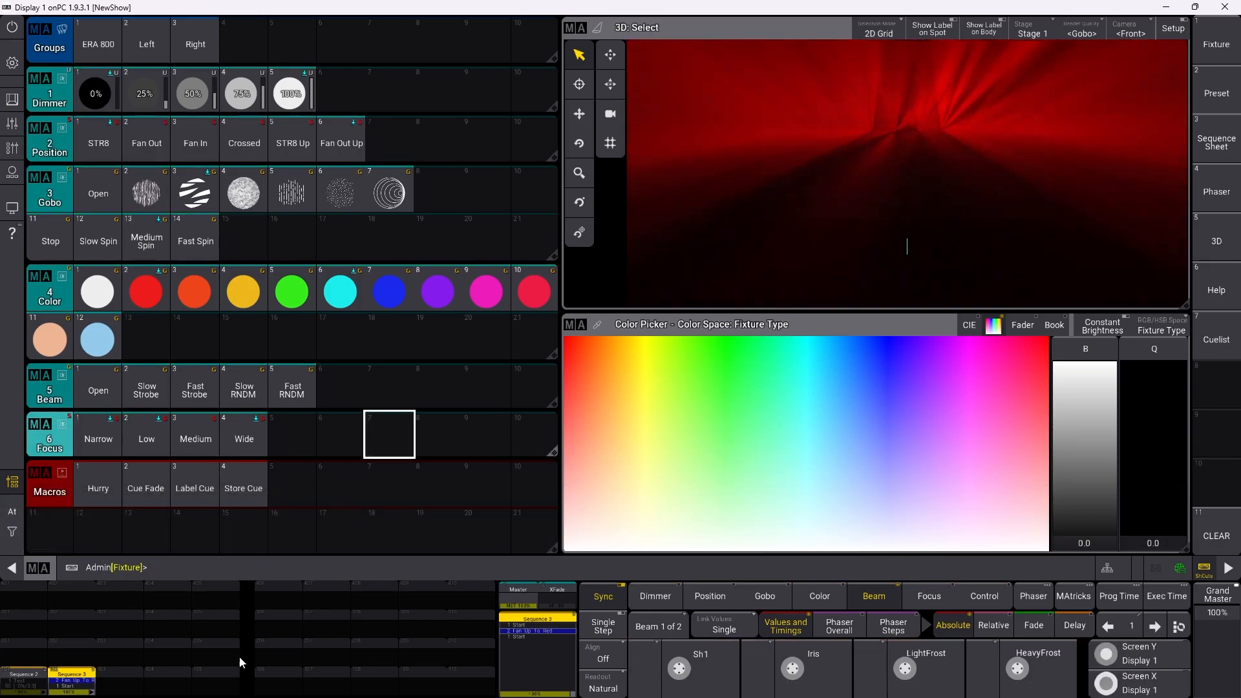
pyautogui.click(1220, 343)
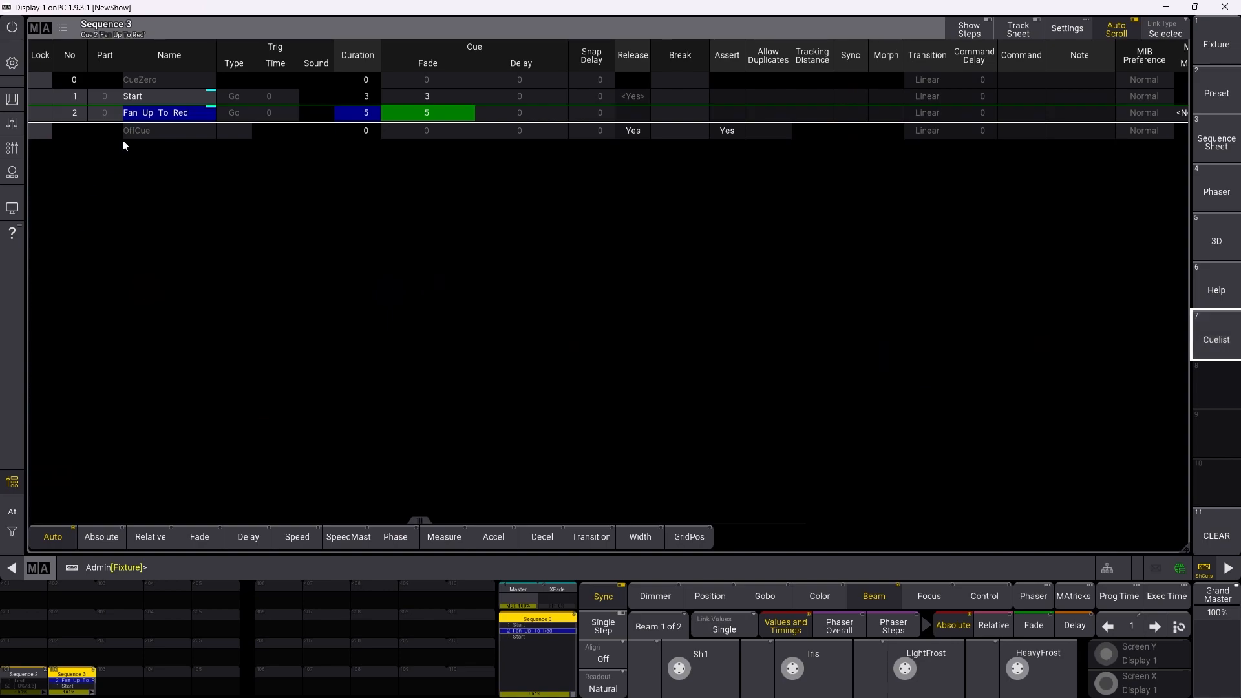
pyautogui.press('space')
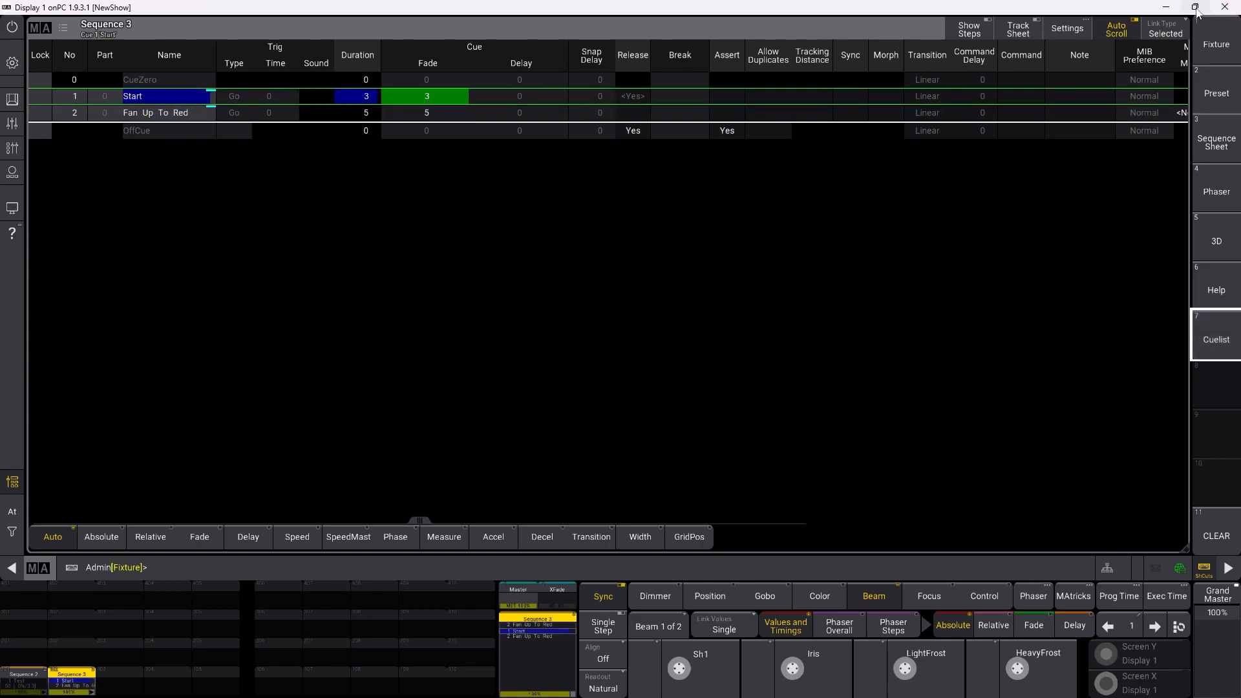
pyautogui.click(1216, 92)
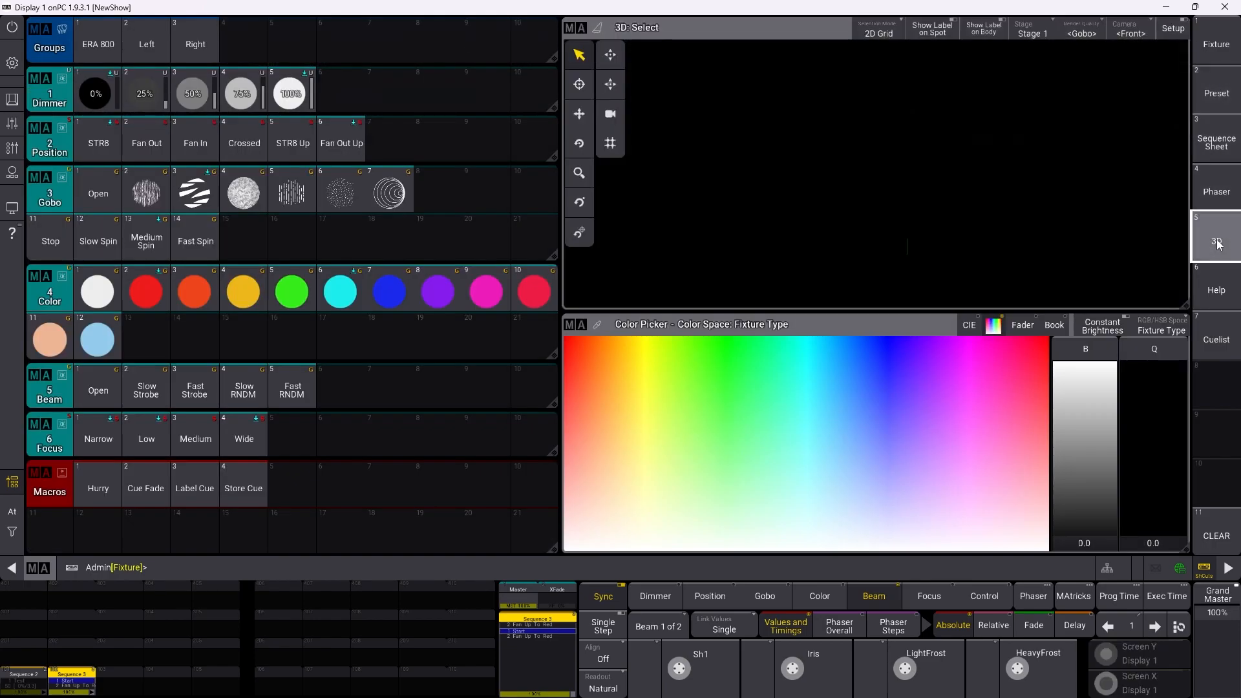
pyautogui.click(1215, 240)
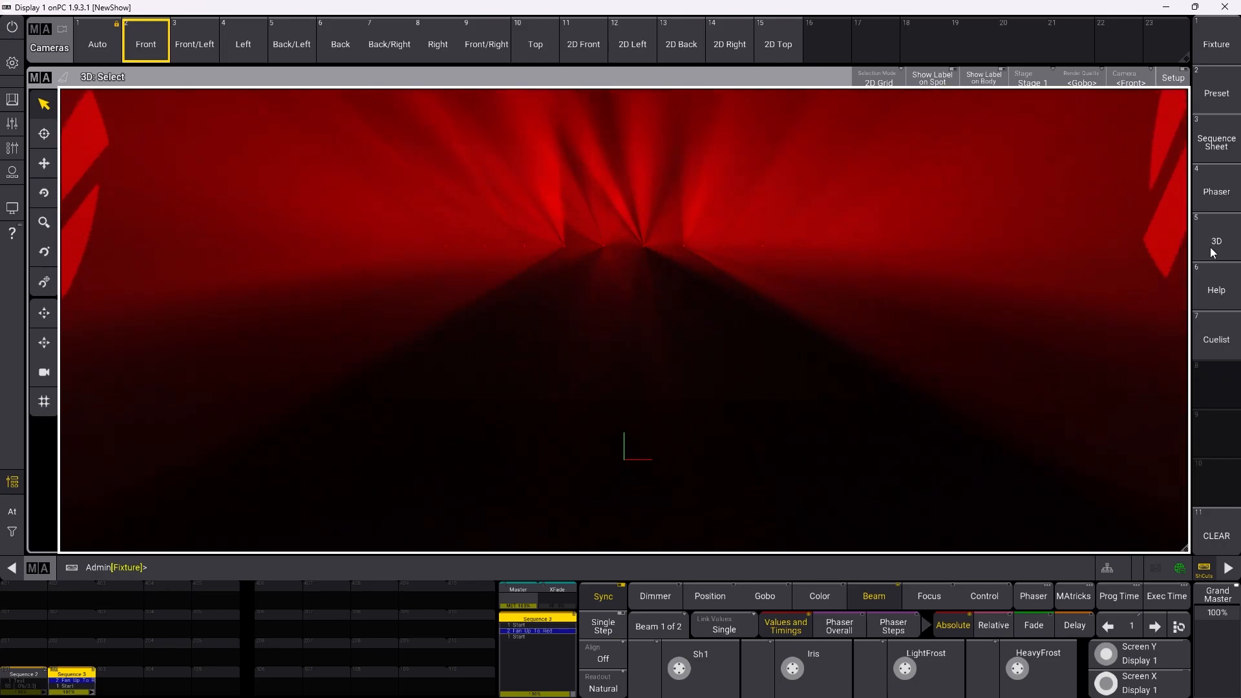
# Step: Return to the Preset view, apply the Fast Strobe beam preset to the ERA 800 group and store it as cue 3
pyautogui.click(1217, 93)
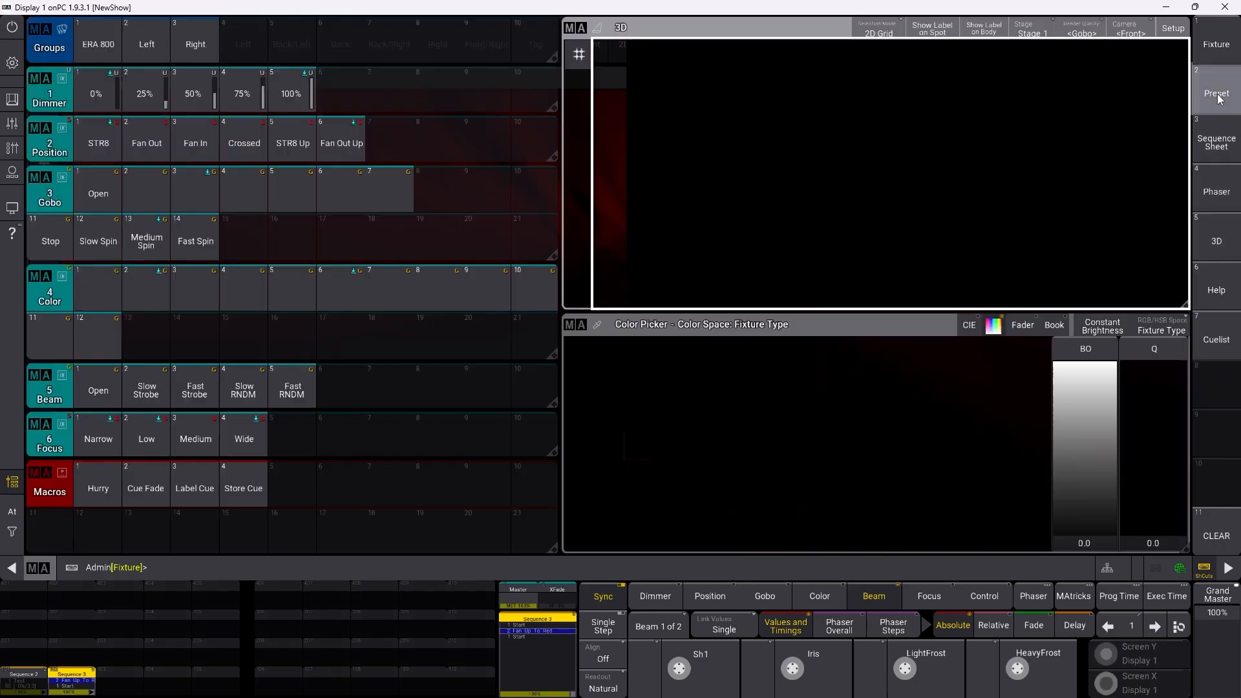
pyautogui.click(98, 43)
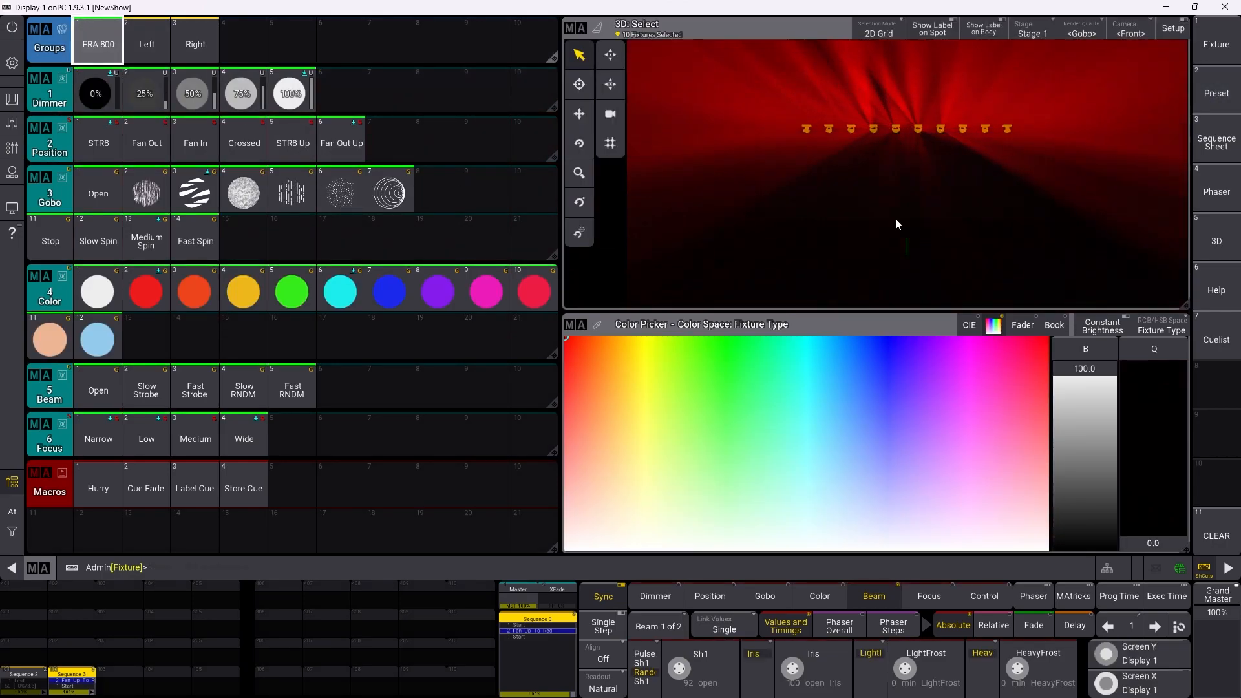
pyautogui.click(200, 388)
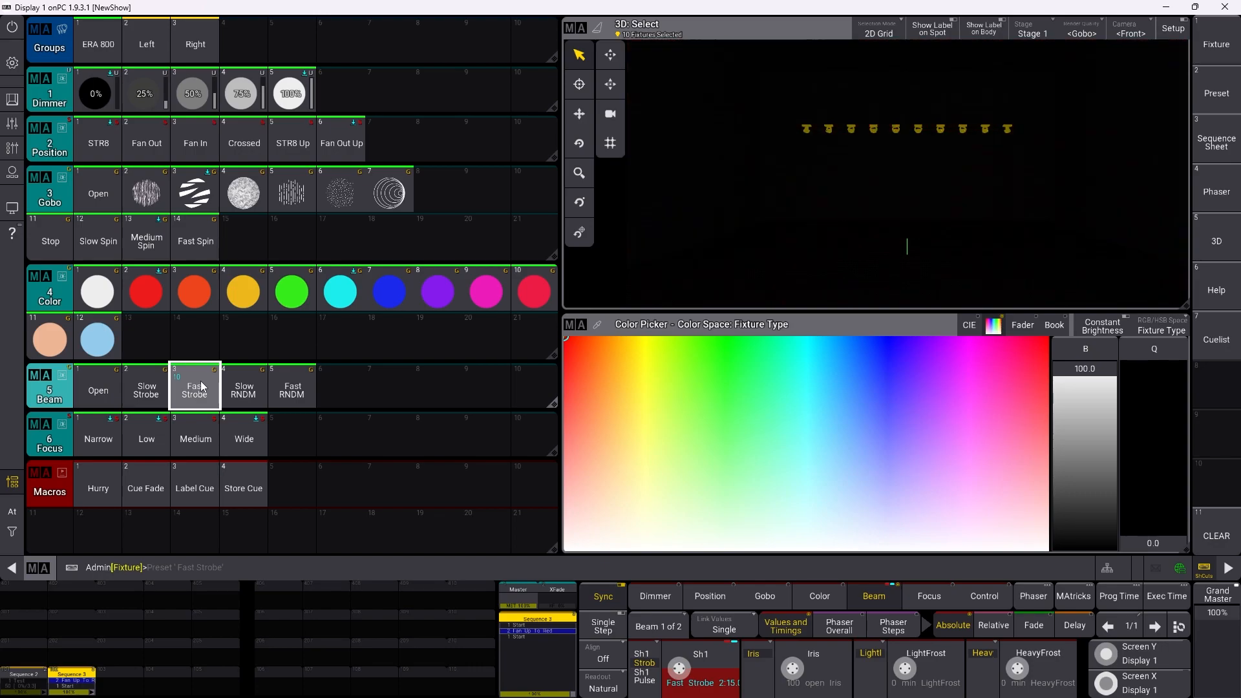
pyautogui.click(238, 484)
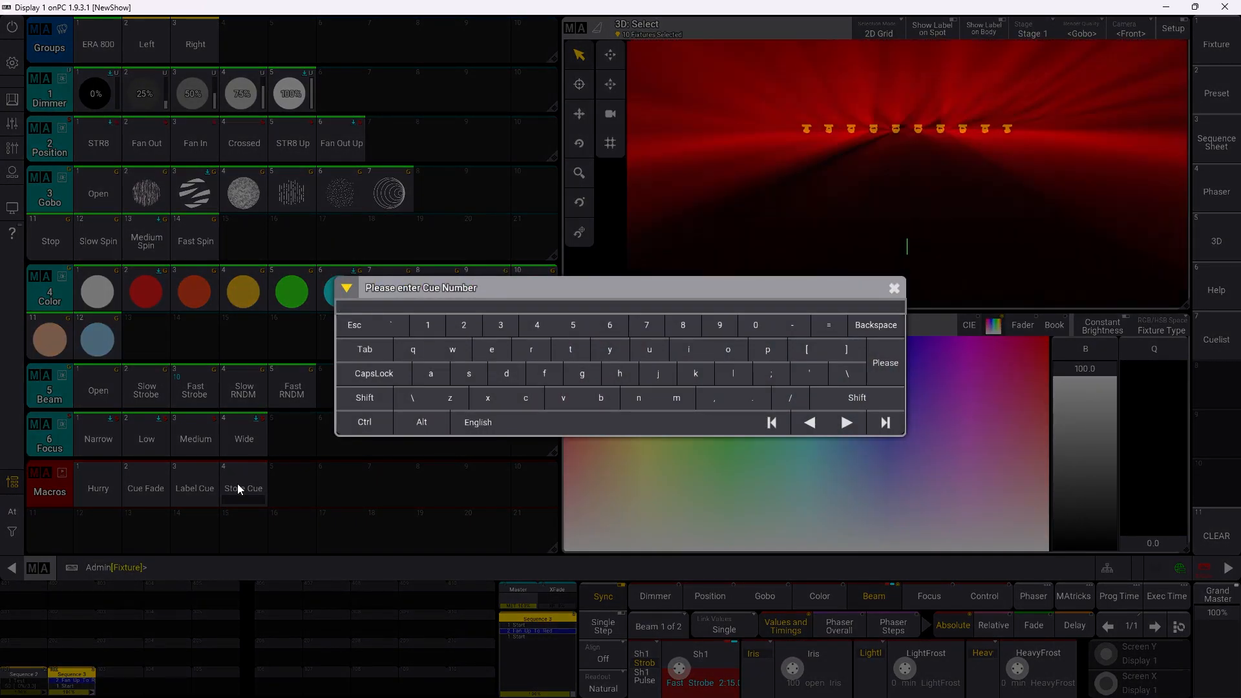
pyautogui.press('Return')
# Step: In the Cuelist view, label cue 3 Strobe and set its cue fade to 2
pyautogui.click(1217, 338)
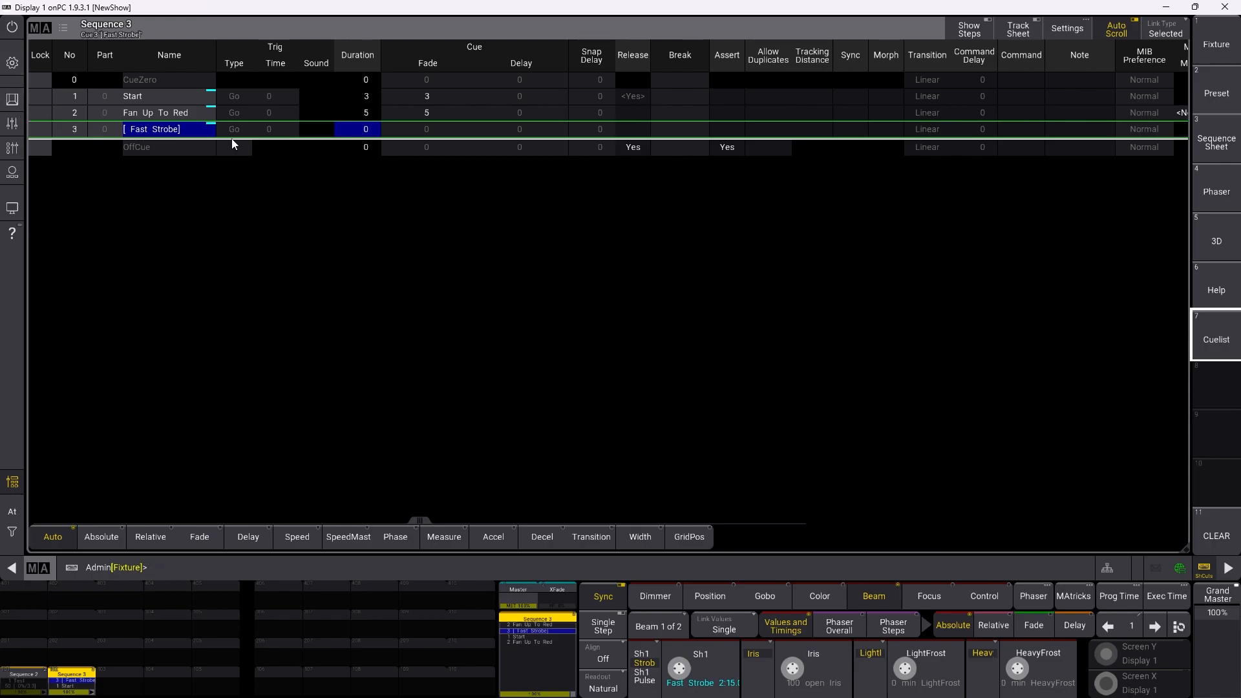
pyautogui.click(171, 132)
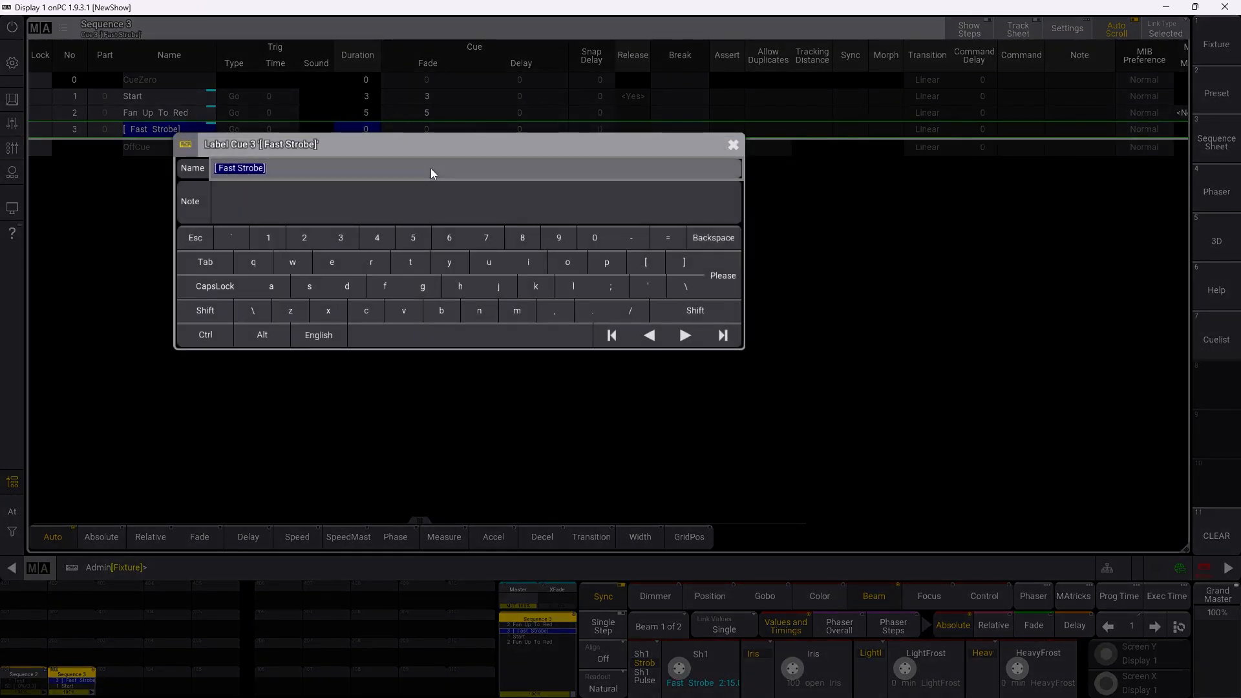
pyautogui.write('Strobe')
pyautogui.press('Return')
pyautogui.click(436, 128)
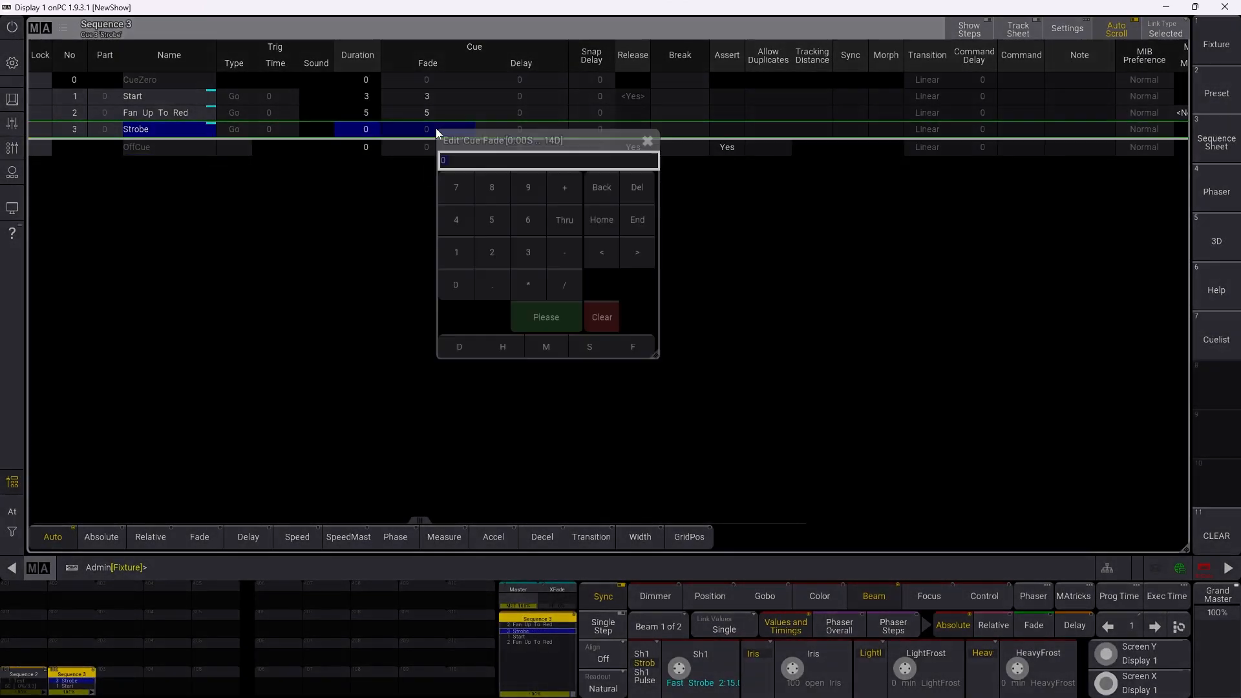
pyautogui.press('Return')
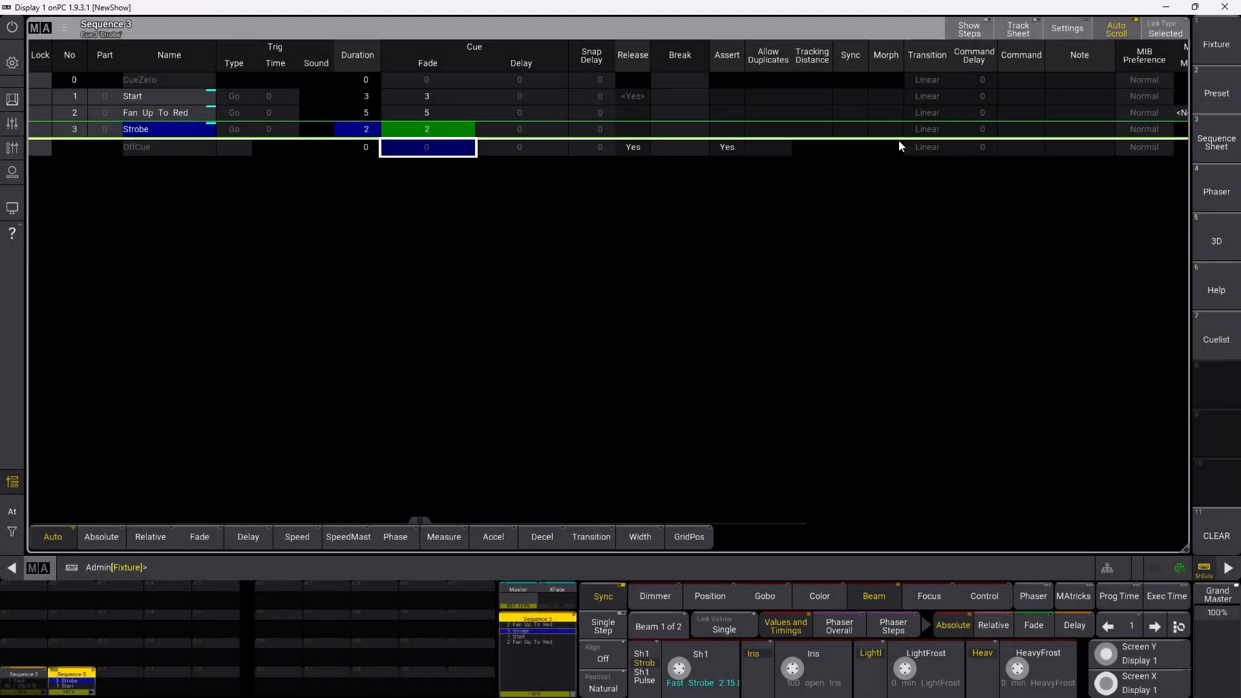
# Step: Play the Fan Up To Red and Strobe cues in the 3D view, and return to the Preset view
pyautogui.press('F10')
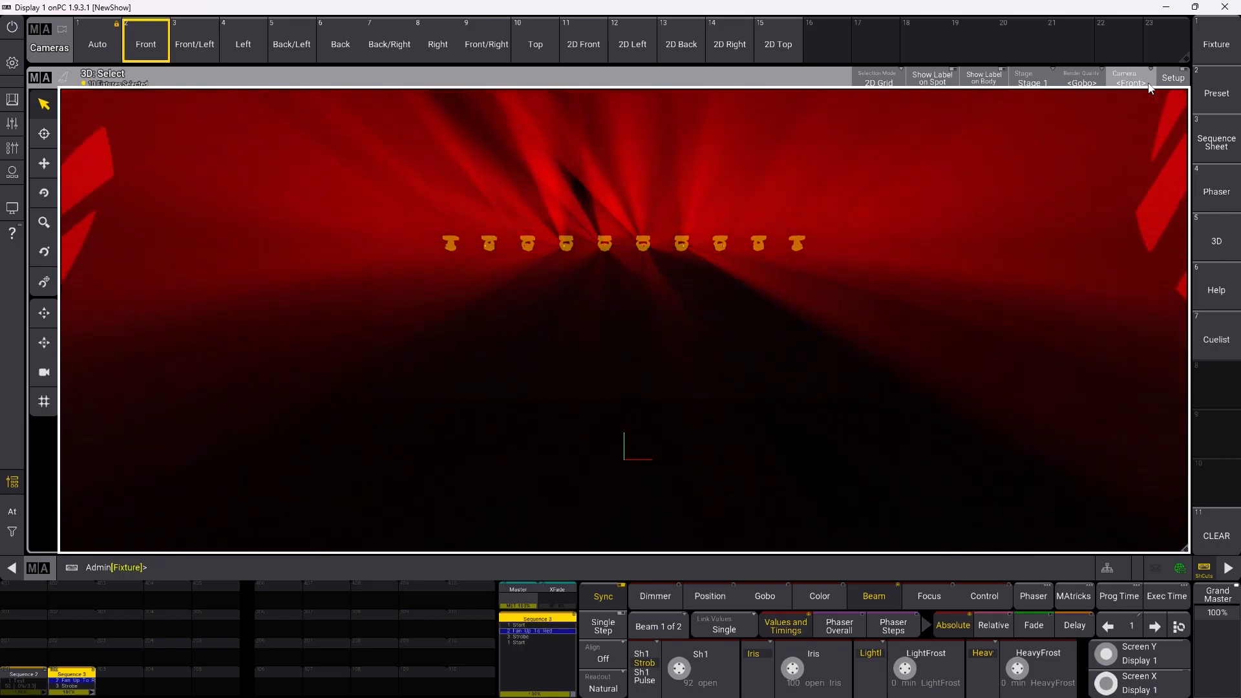
pyautogui.press('F12')
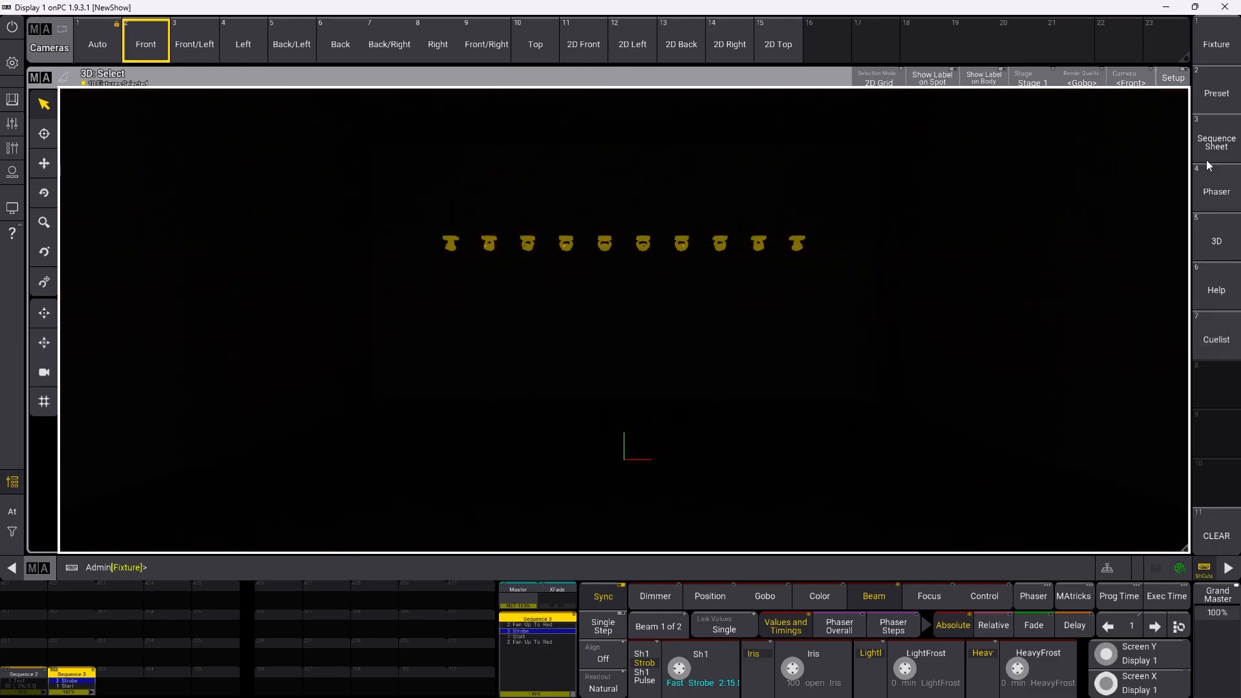
pyautogui.click(1214, 96)
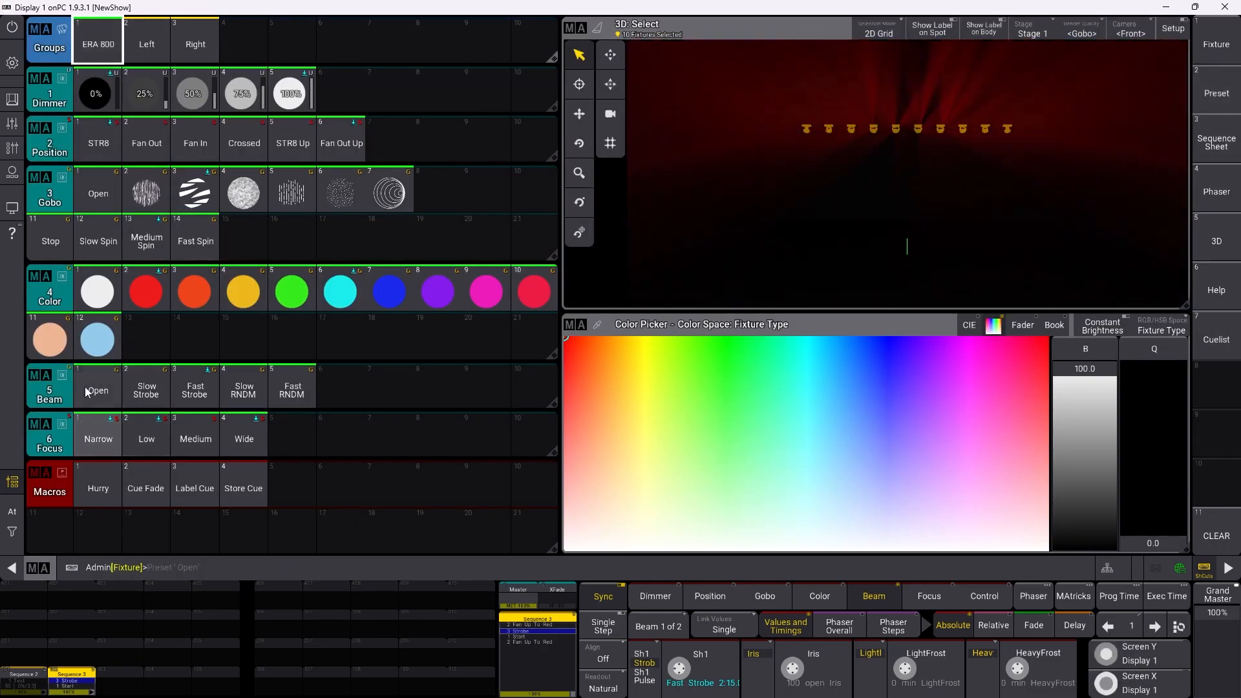
# Step: Set the ERA 800 fixtures to open beam, green, Crossed position, Slow Spin and the sixth gobo preset
pyautogui.click(97, 386)
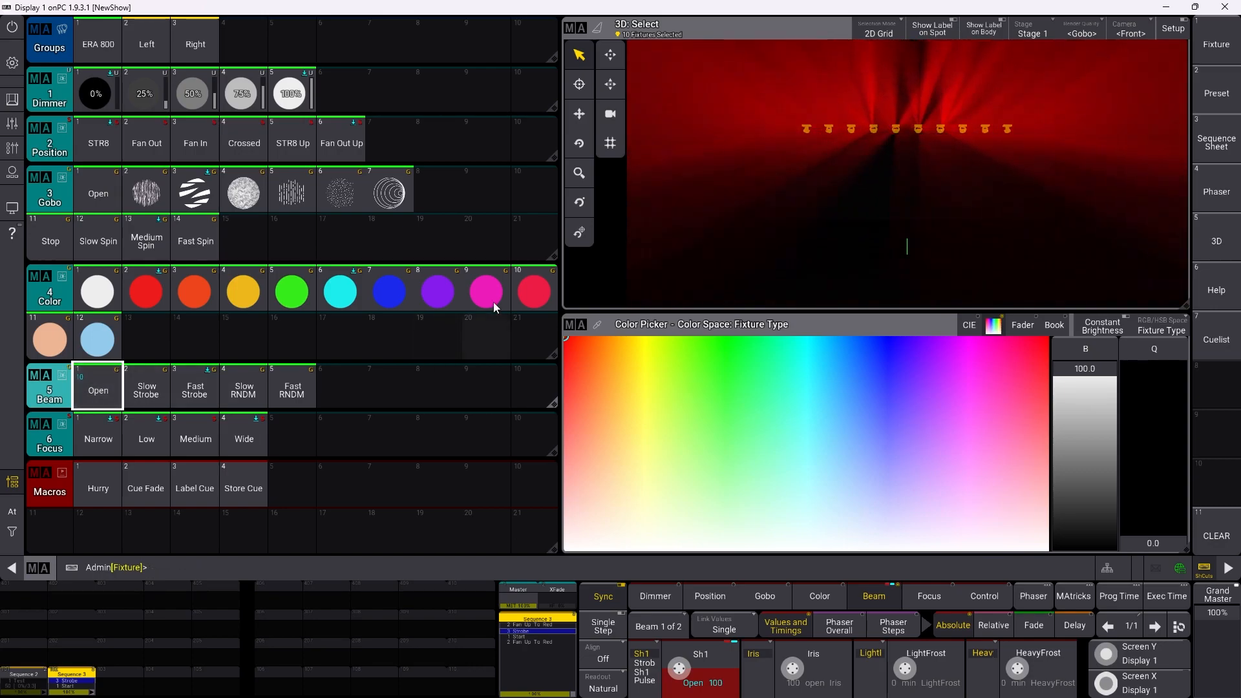
pyautogui.click(283, 304)
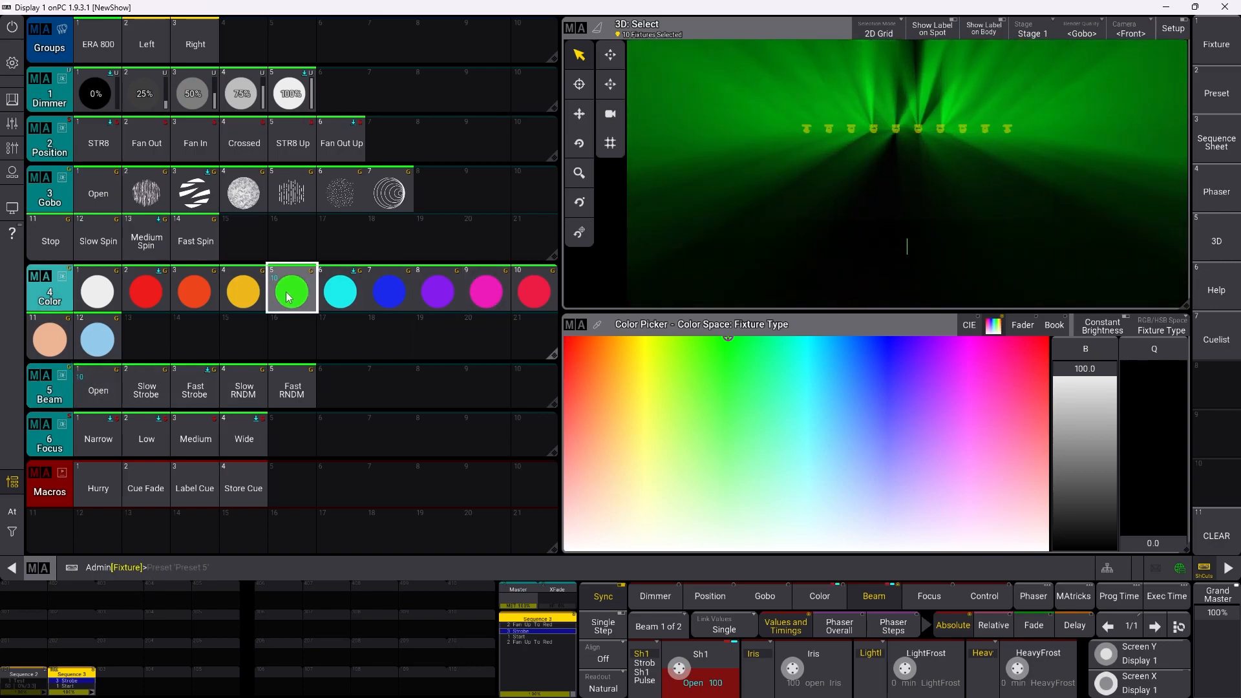
pyautogui.click(257, 139)
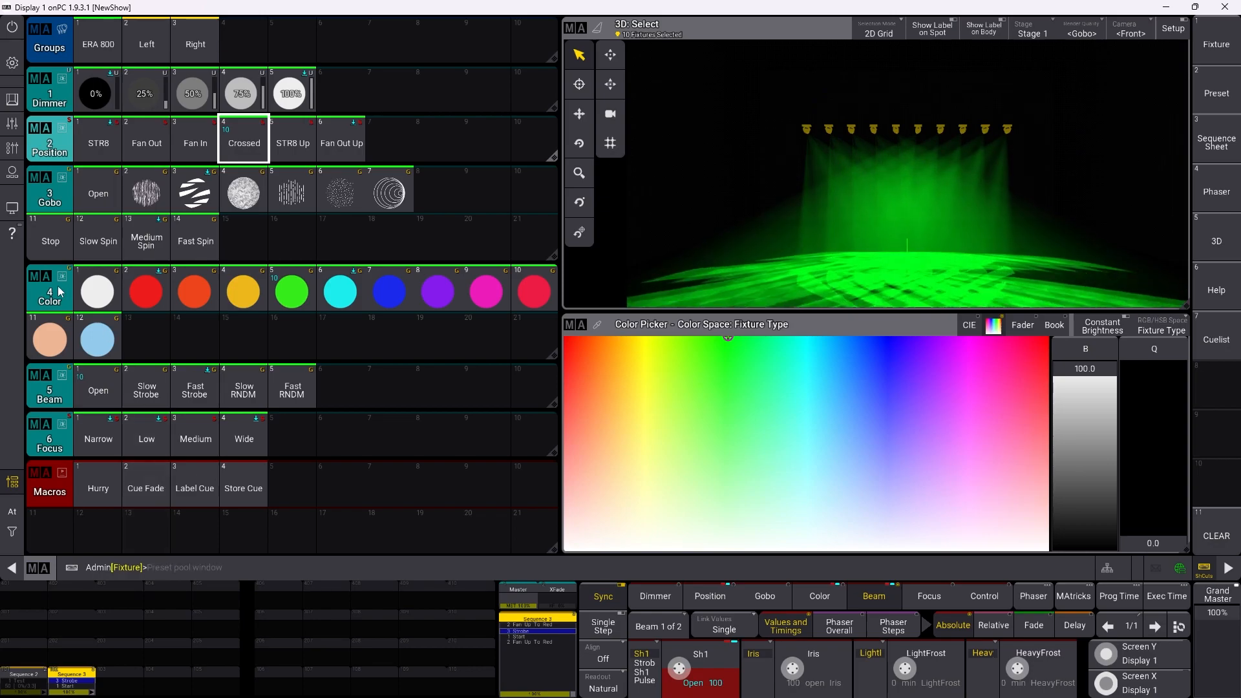
pyautogui.click(53, 246)
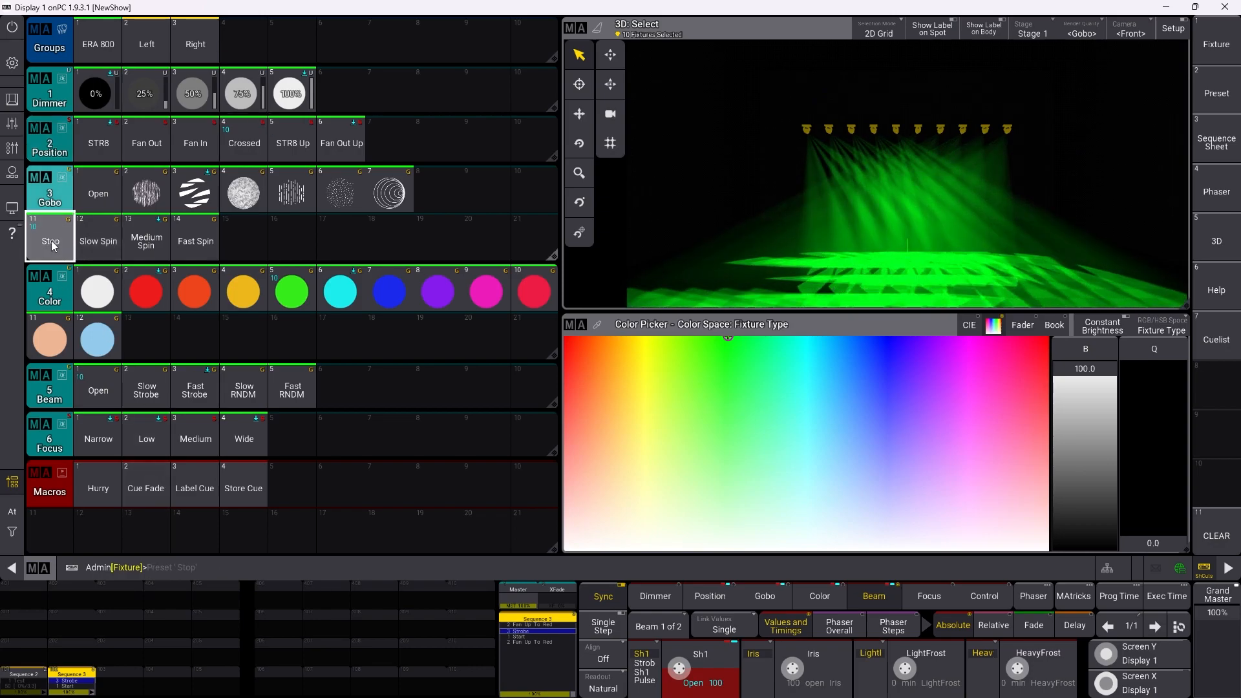
pyautogui.click(102, 242)
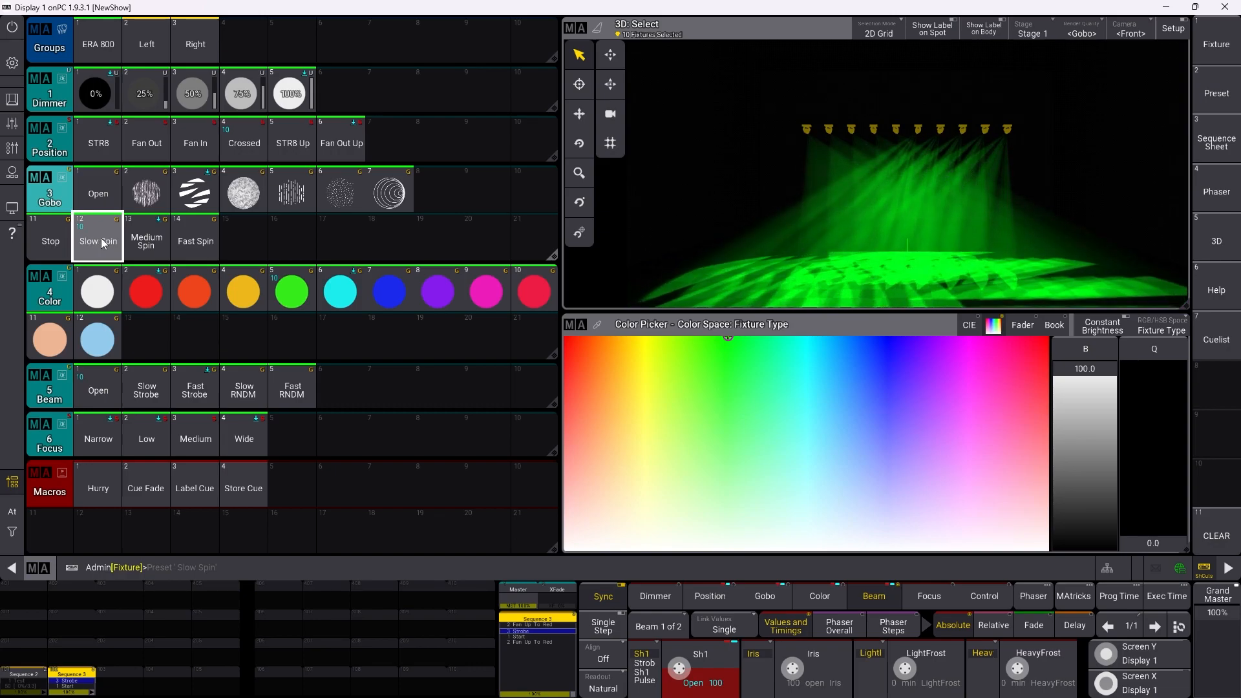
pyautogui.click(332, 192)
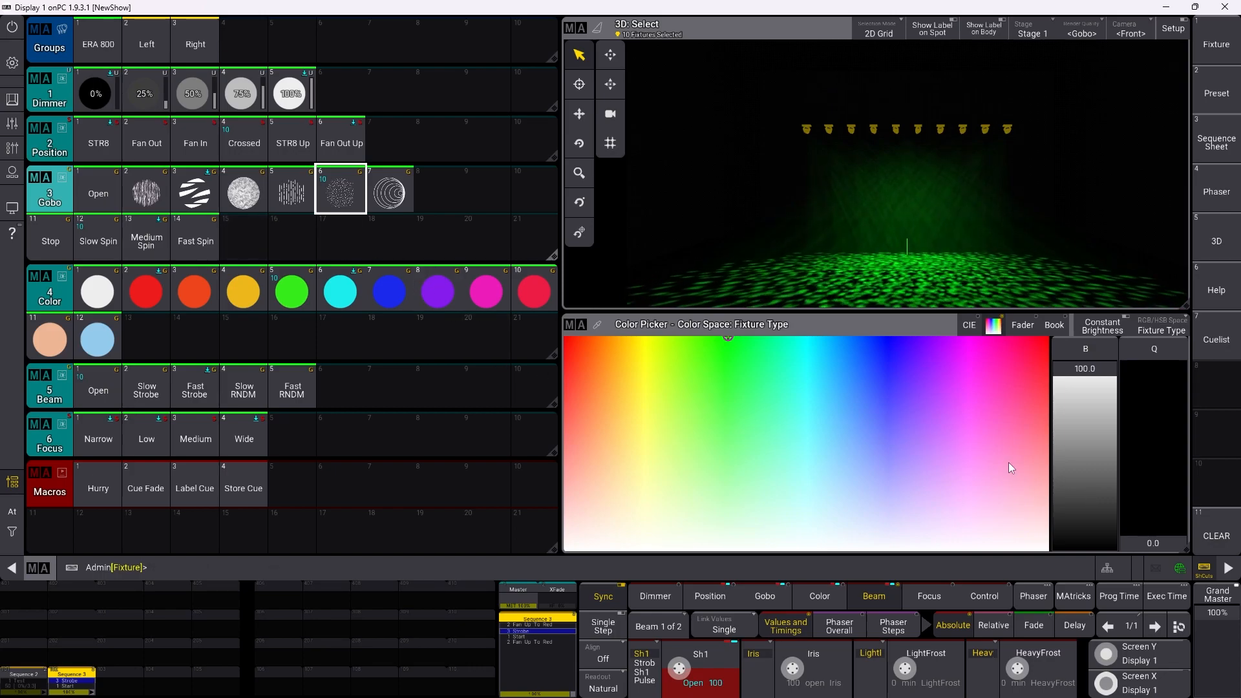
# Step: Store the green crossed look as cue 4 with the Store Cue macro and clear the programmer
pyautogui.click(246, 486)
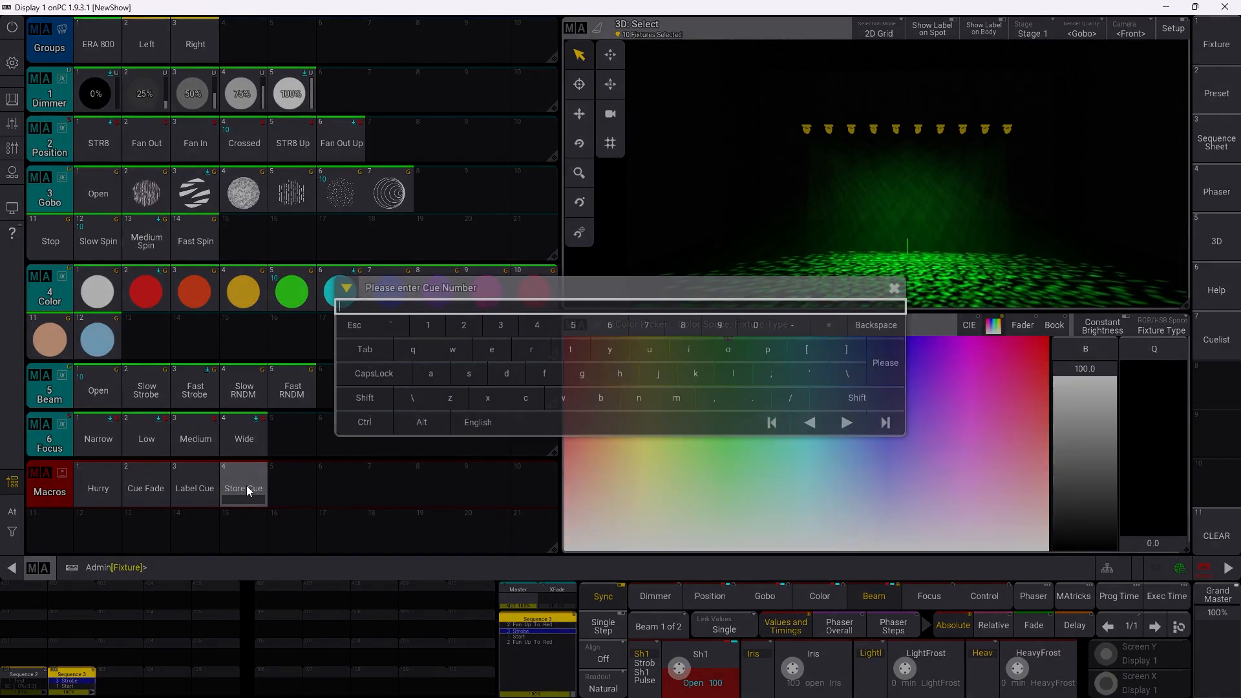
pyautogui.write('4')
pyautogui.press('Return')
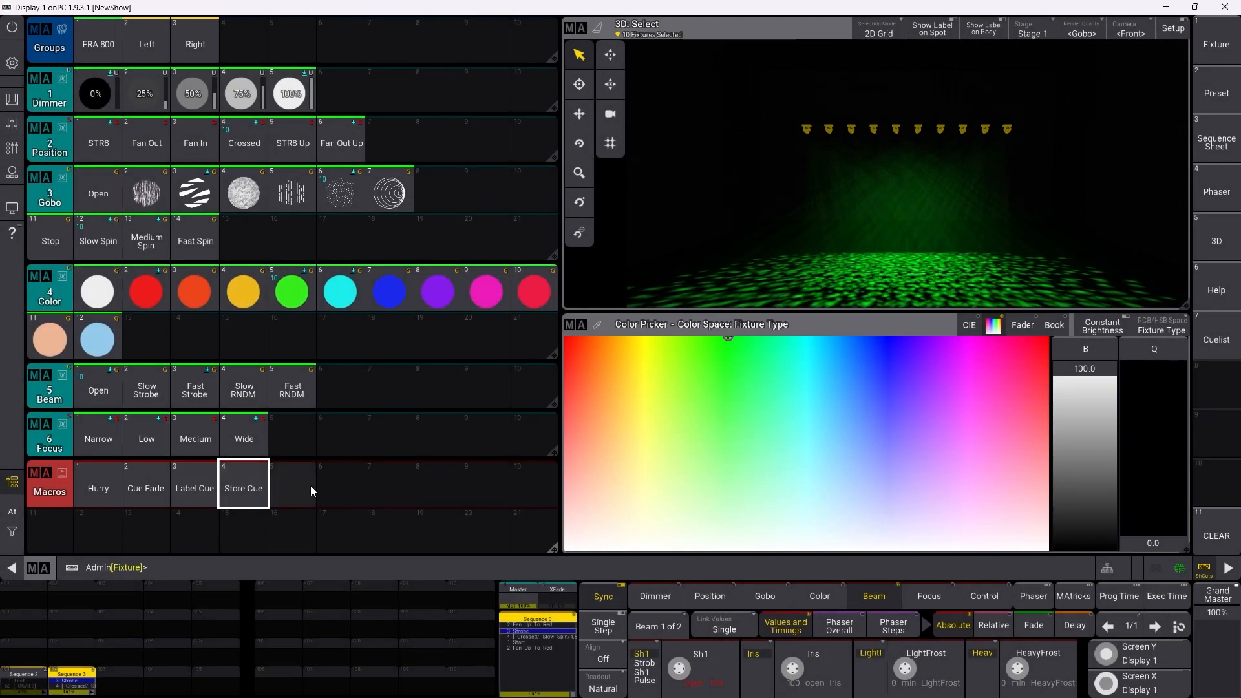
pyautogui.click(11, 512)
pyautogui.click(120, 538)
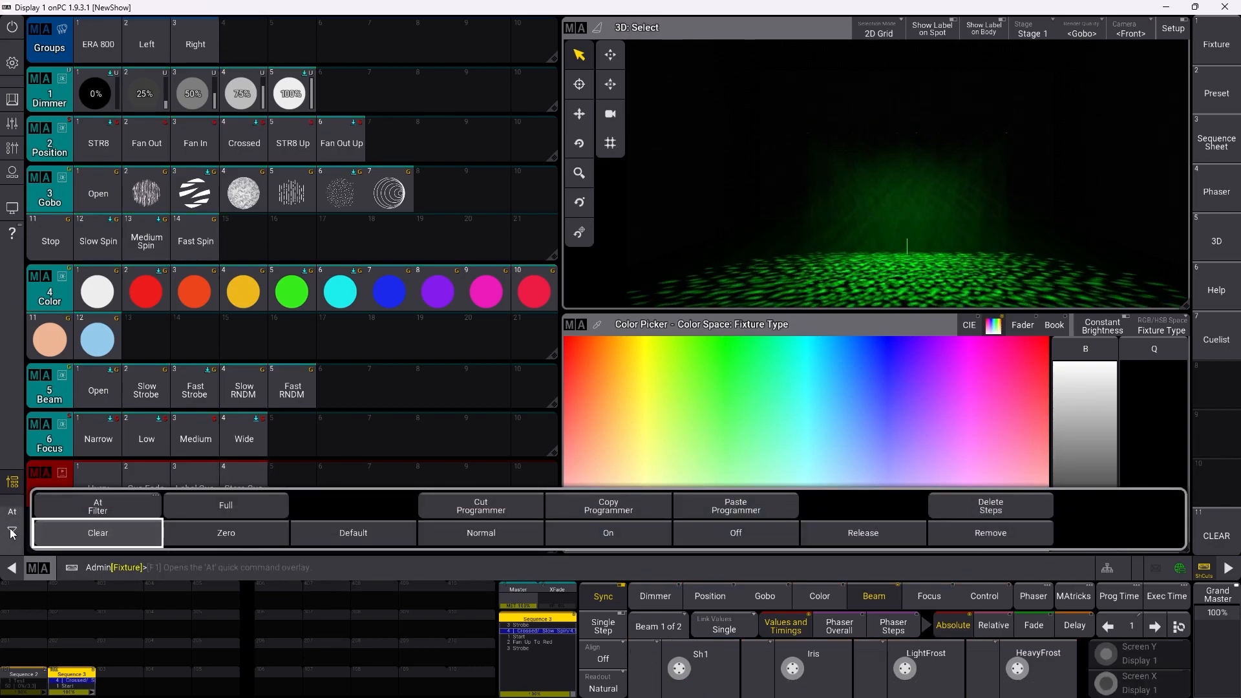
# Step: Use the cue macros to label cue 4 Back Down To Green and enter its fade time
pyautogui.click(178, 487)
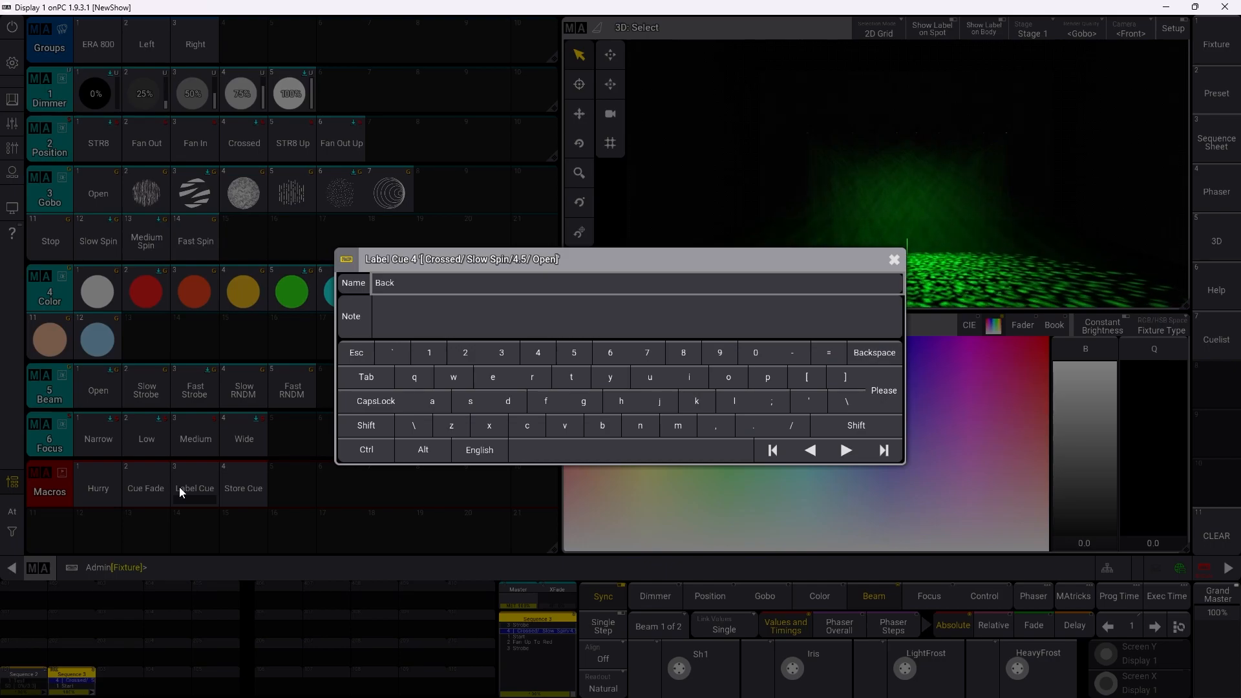
pyautogui.press('Return')
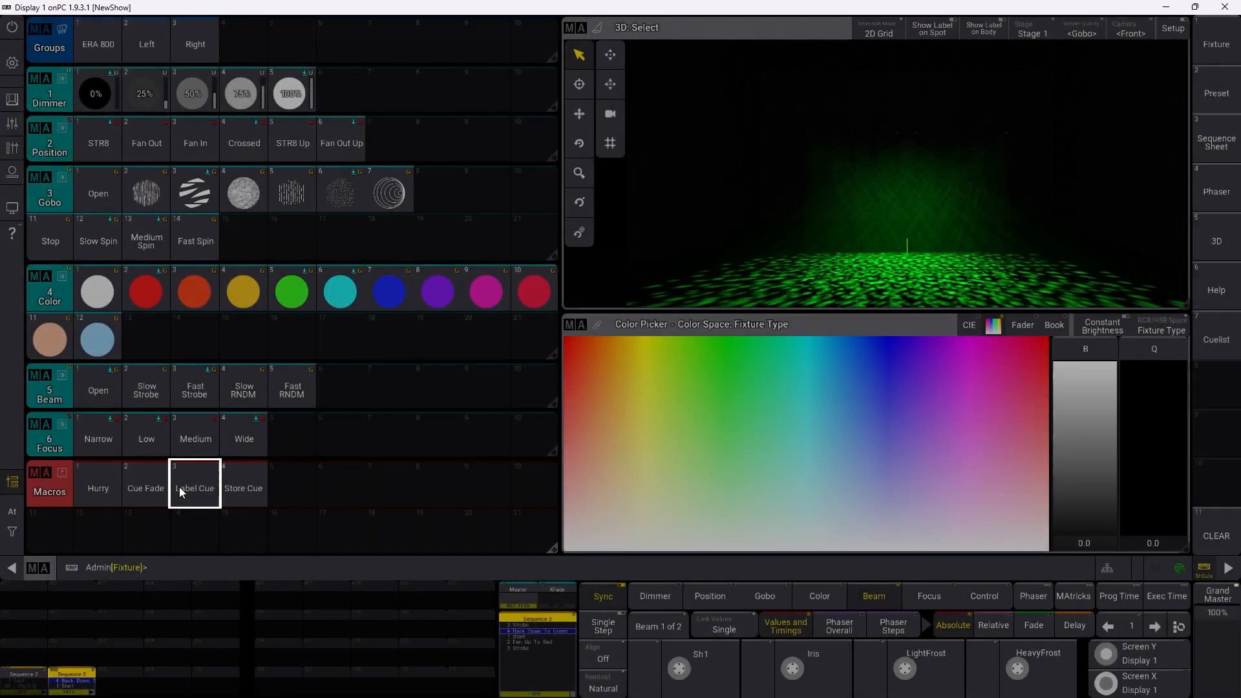
pyautogui.click(142, 489)
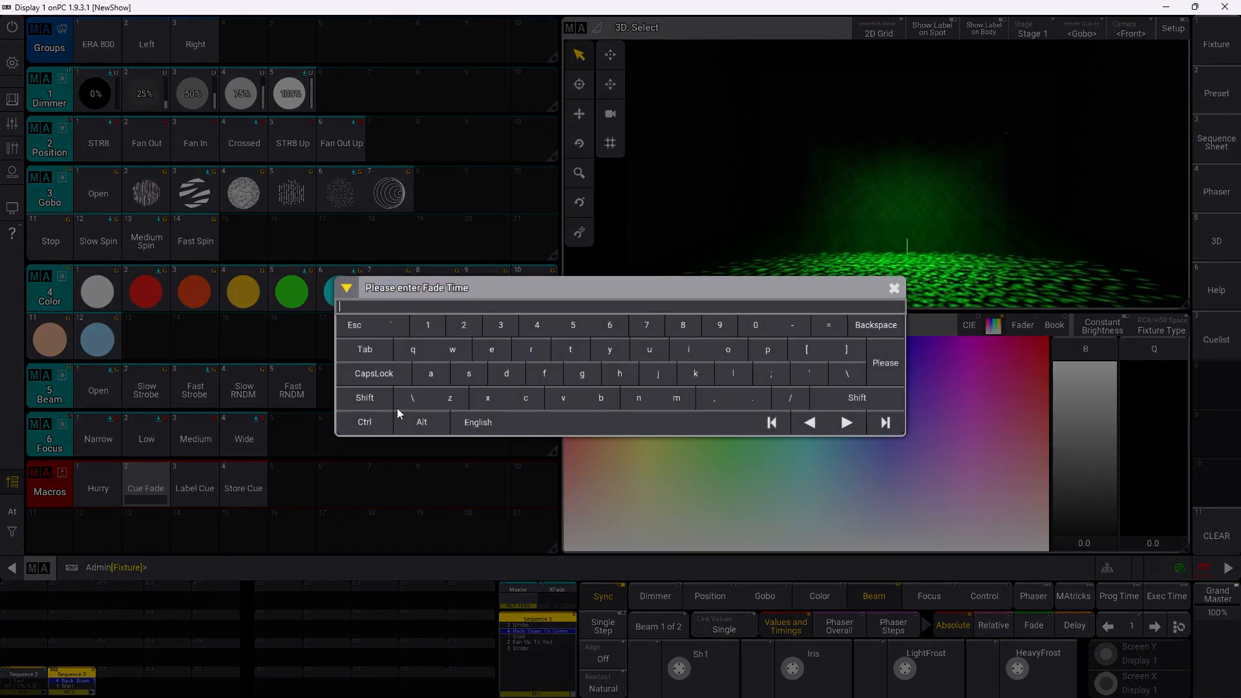
pyautogui.press('Return')
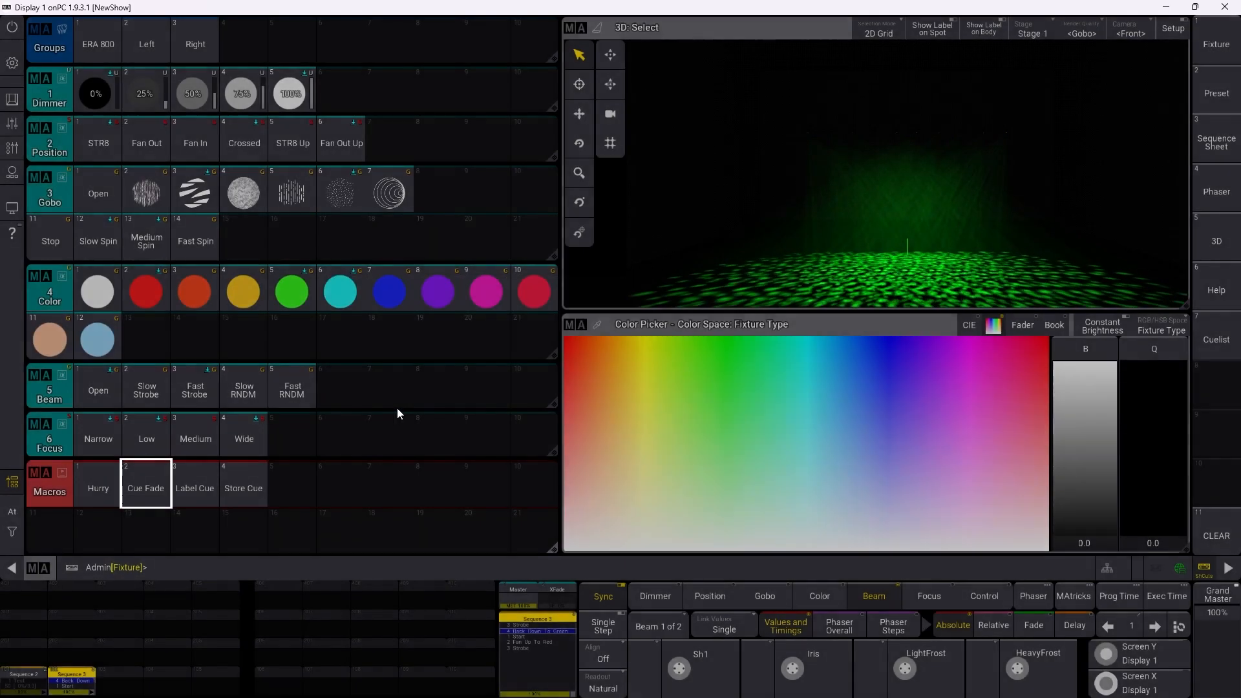